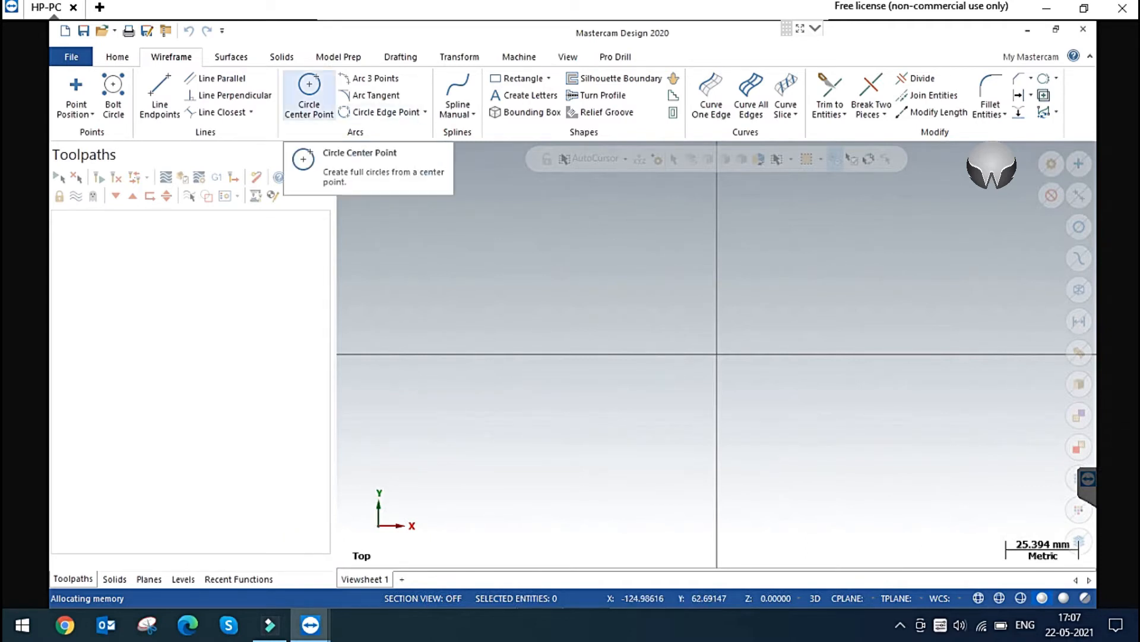
# Step: Draw a centre-point circle above and left of the origin and set its radius to 20 mm
pyautogui.click(318, 105)
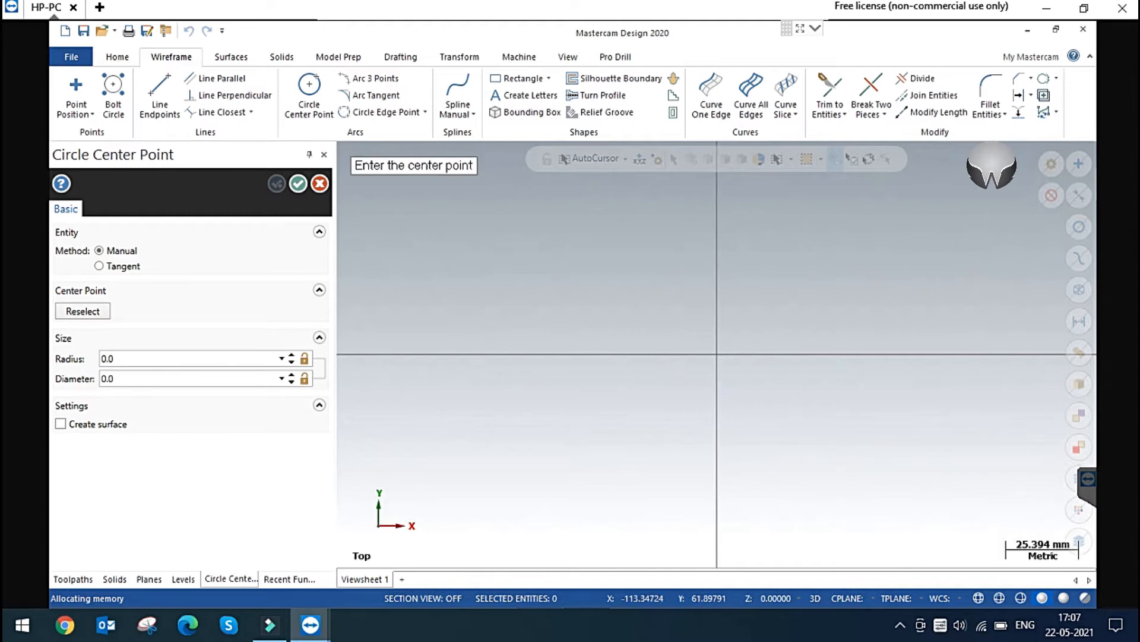
pyautogui.click(548, 266)
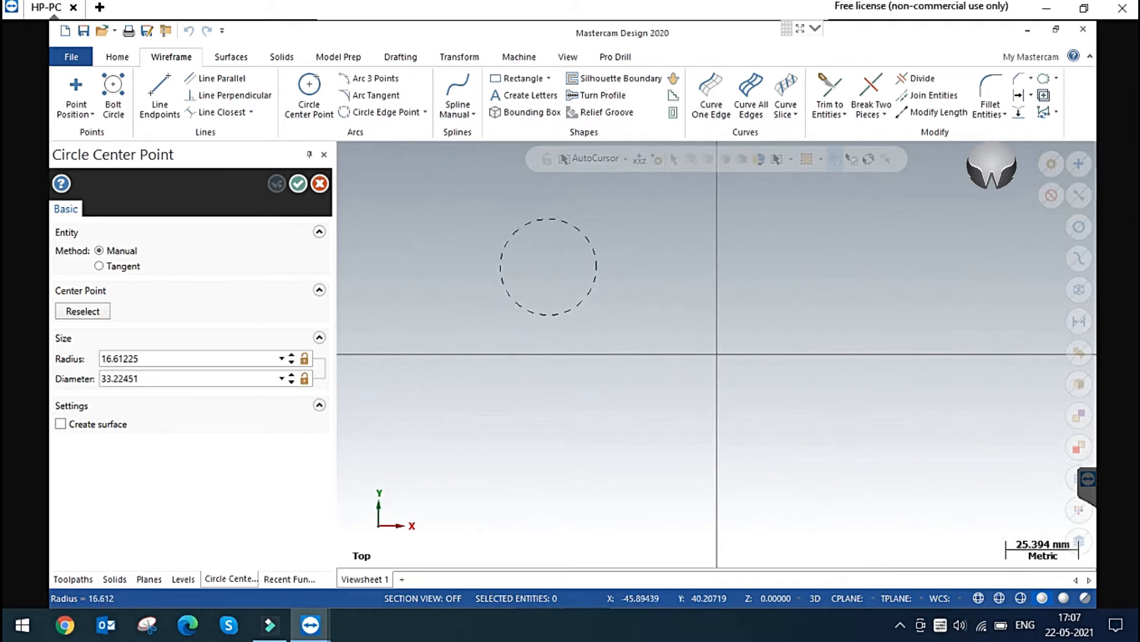
pyautogui.click(598, 230)
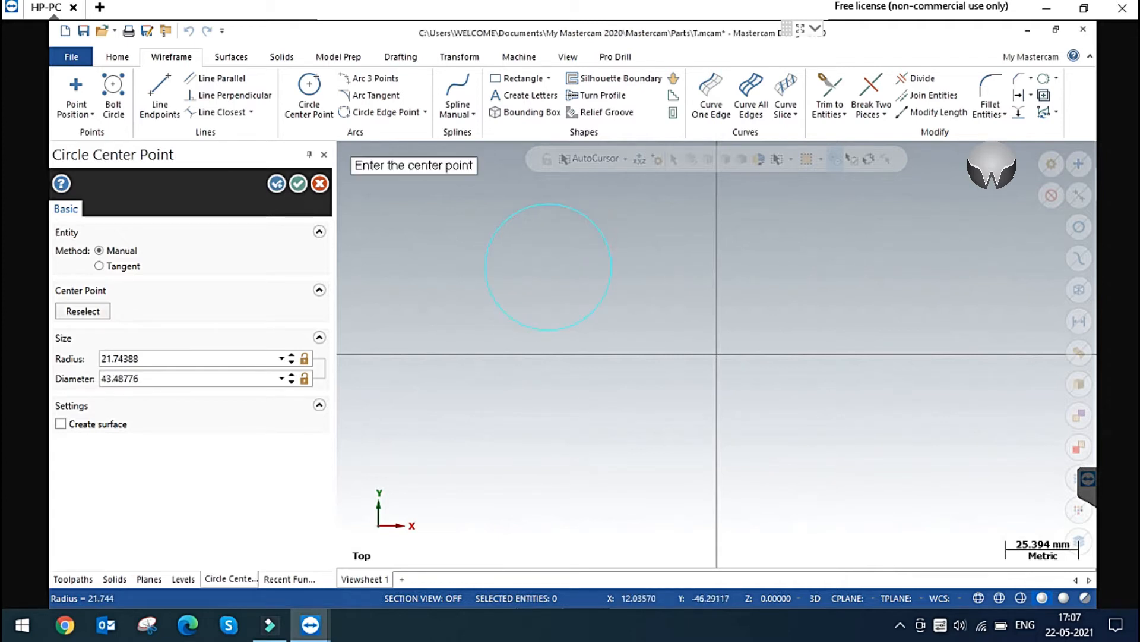
pyautogui.click(184, 358)
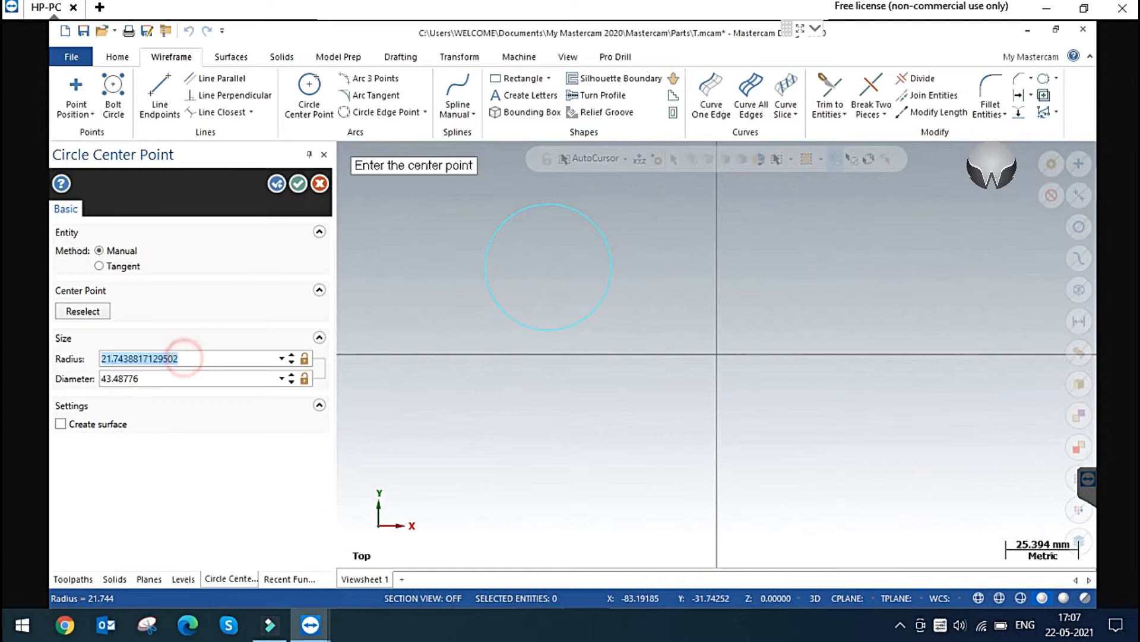
pyautogui.write('20.0')
pyautogui.click(179, 378)
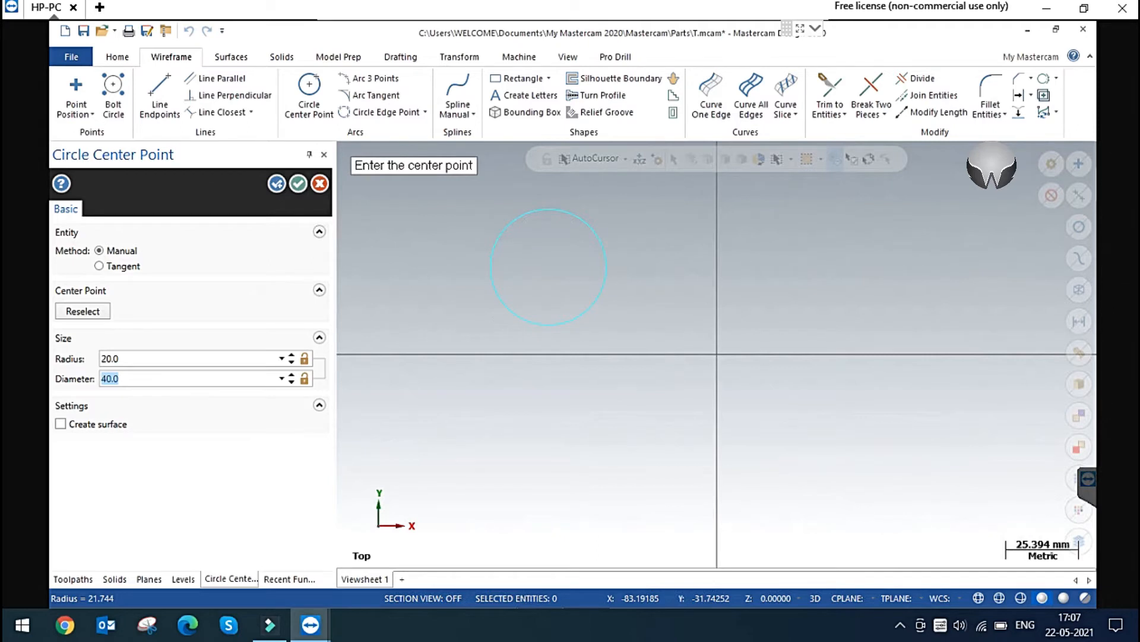
# Step: Draw a circle tangent to the 20 mm radius circle, centred just left of the origin, with a radius of about 28.6 mm
pyautogui.click(129, 266)
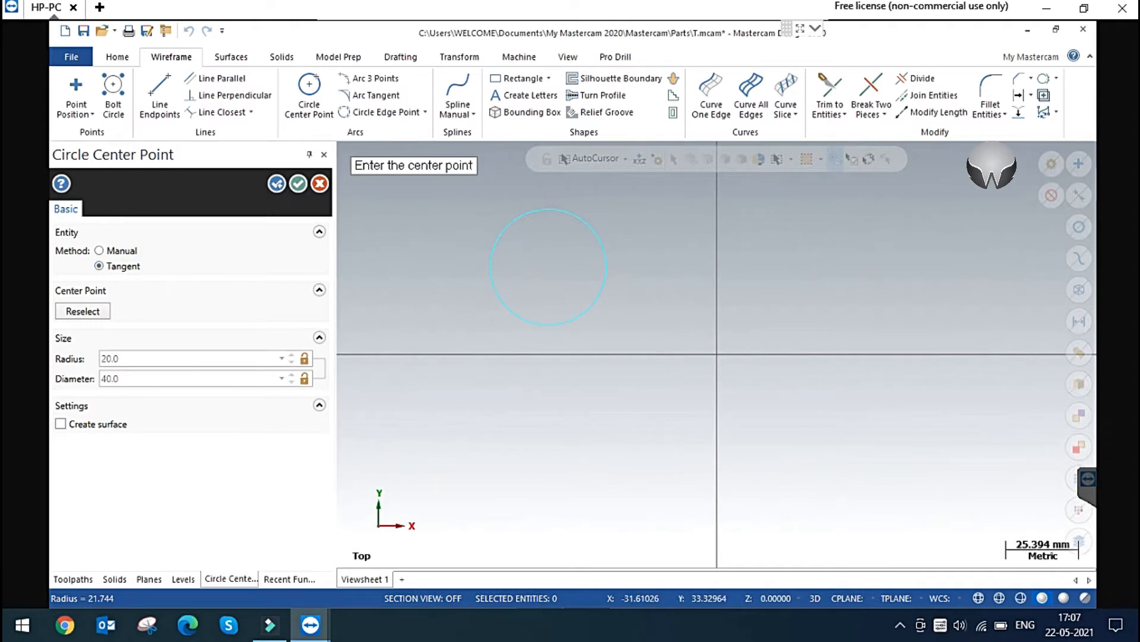
pyautogui.click(130, 268)
pyautogui.click(675, 331)
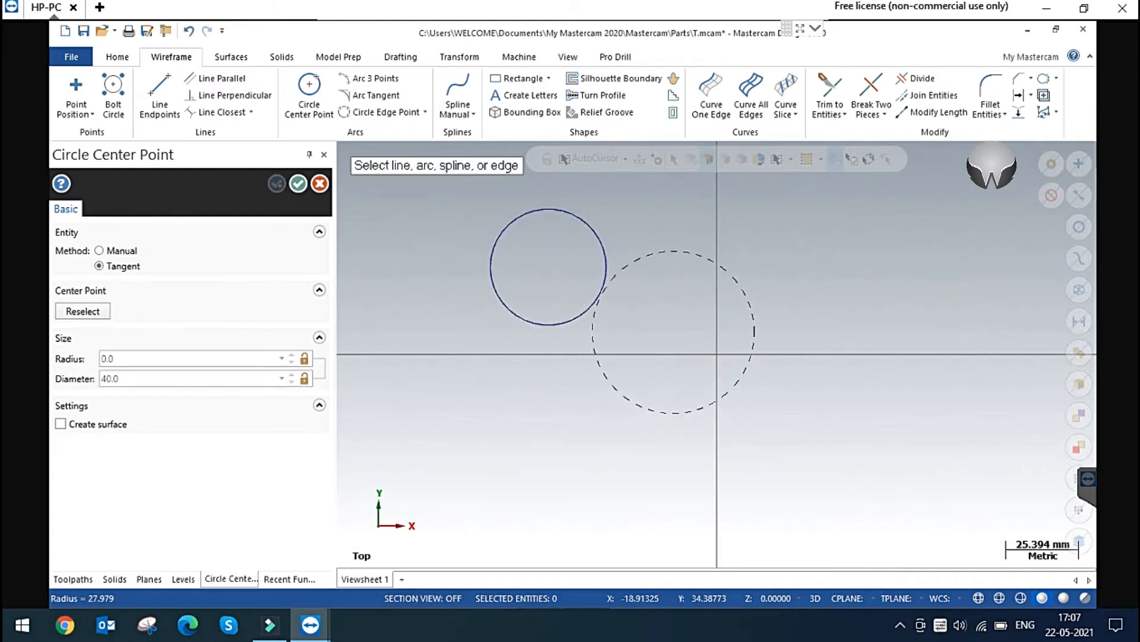
pyautogui.click(601, 298)
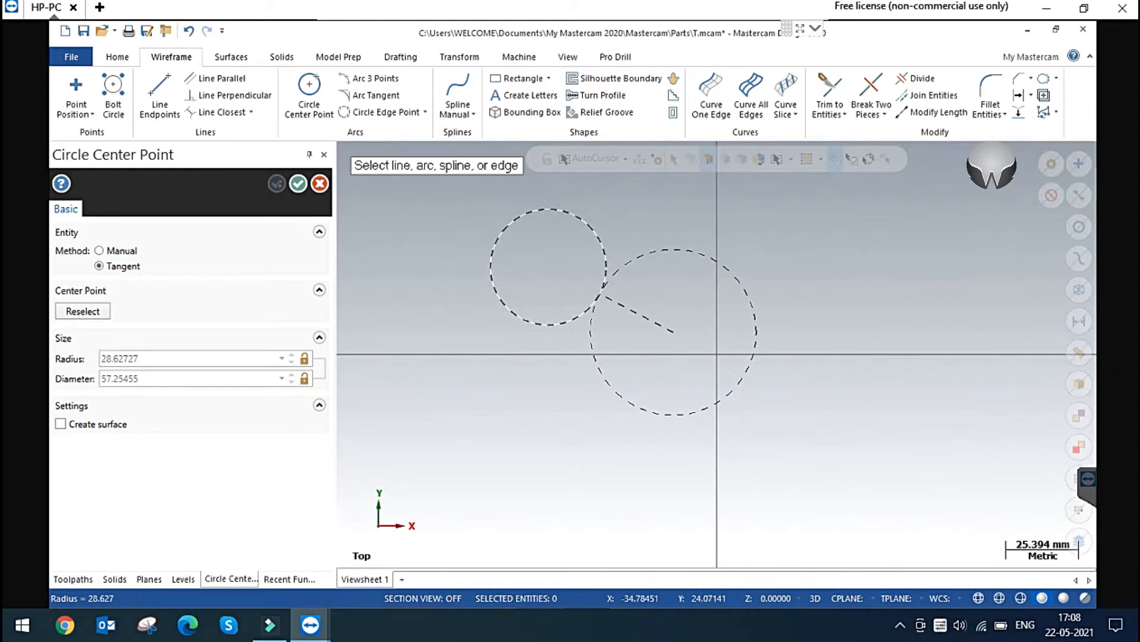
pyautogui.click(615, 285)
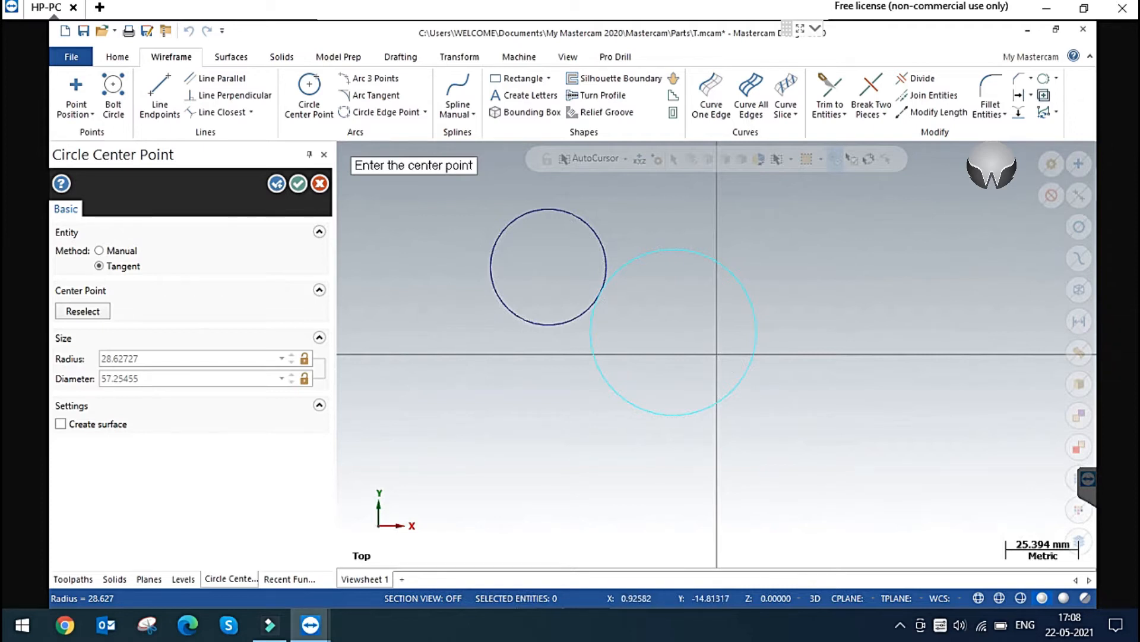
# Step: Try the Manual method and the Create surface option on the tangent circle, then restore both settings
pyautogui.click(99, 250)
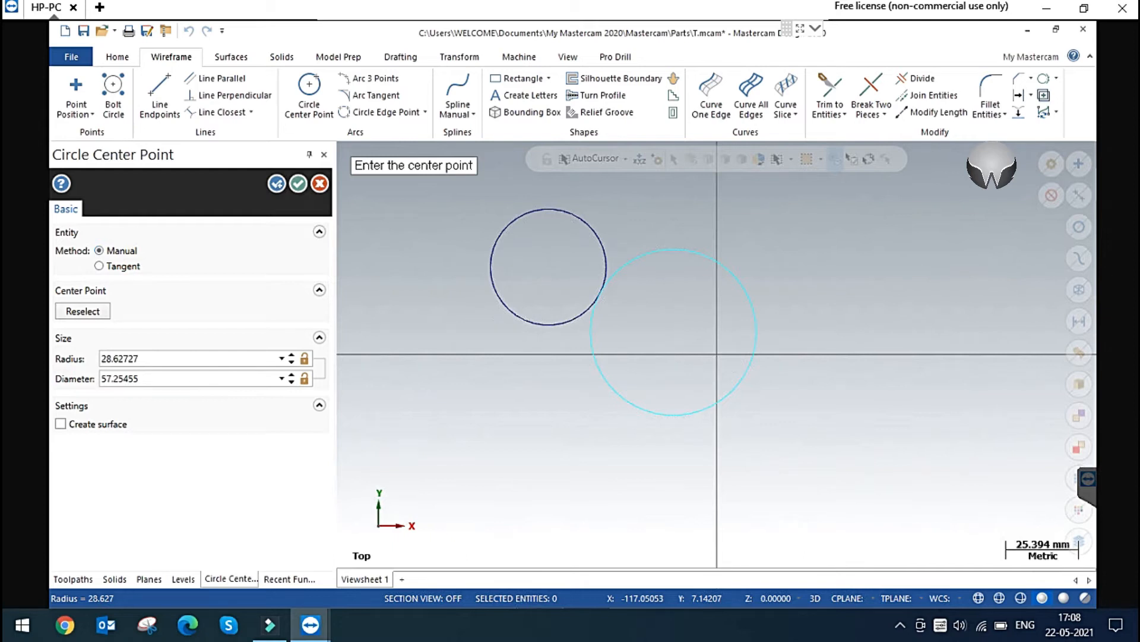
pyautogui.click(113, 265)
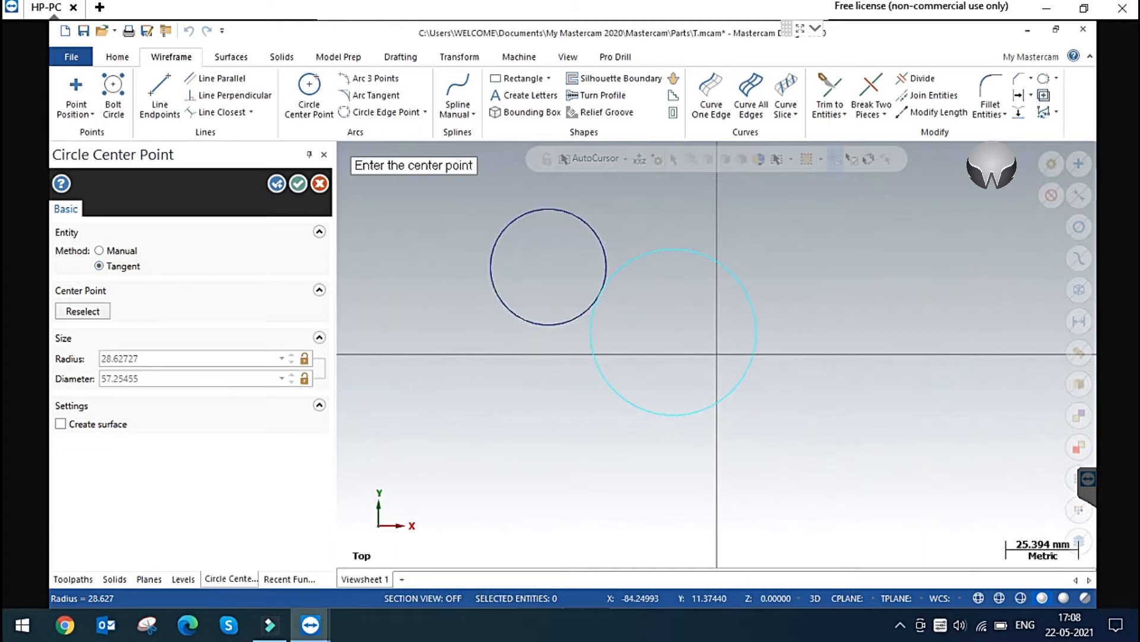
pyautogui.click(60, 423)
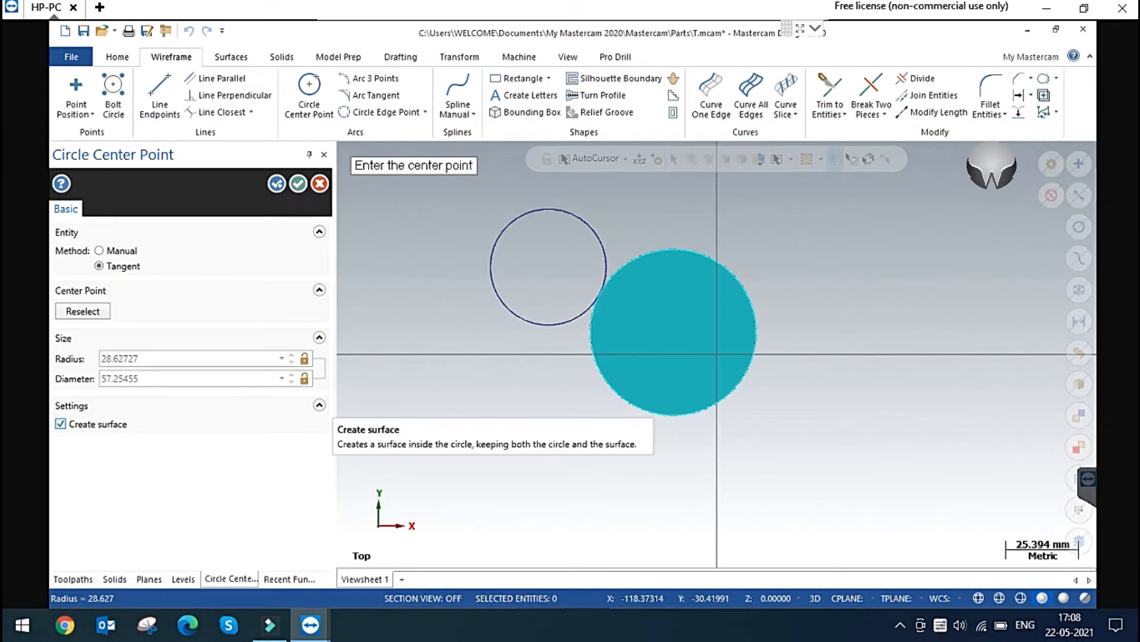
pyautogui.click(60, 423)
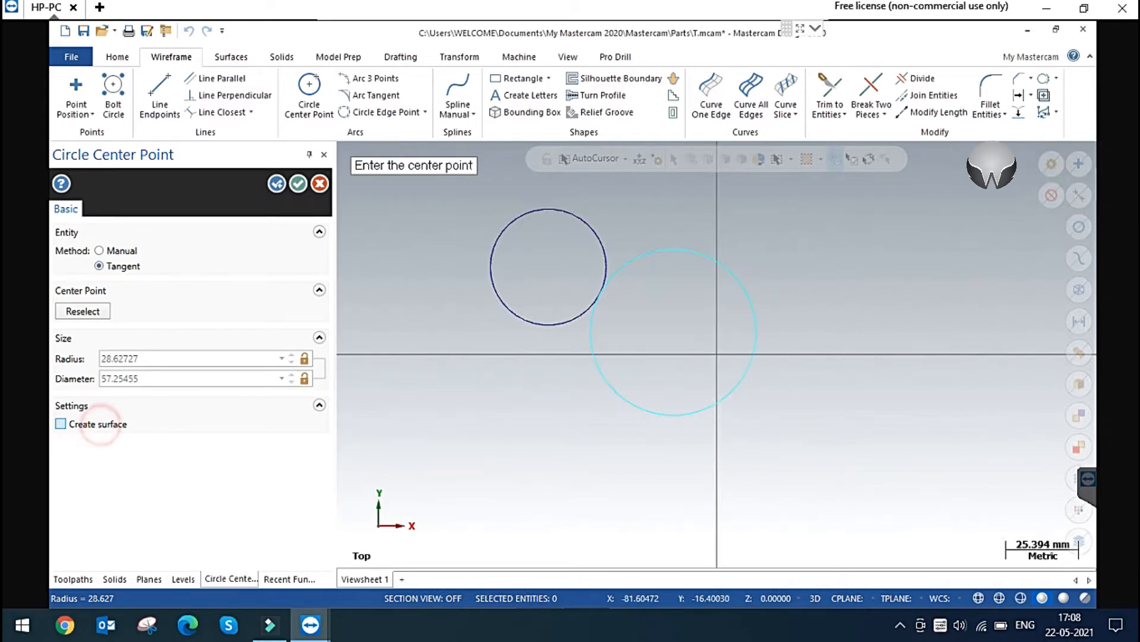
# Step: Accept the tangent circle and create a 20 mm diameter circle with the Manual method, centred at X50, Y50
pyautogui.click(277, 183)
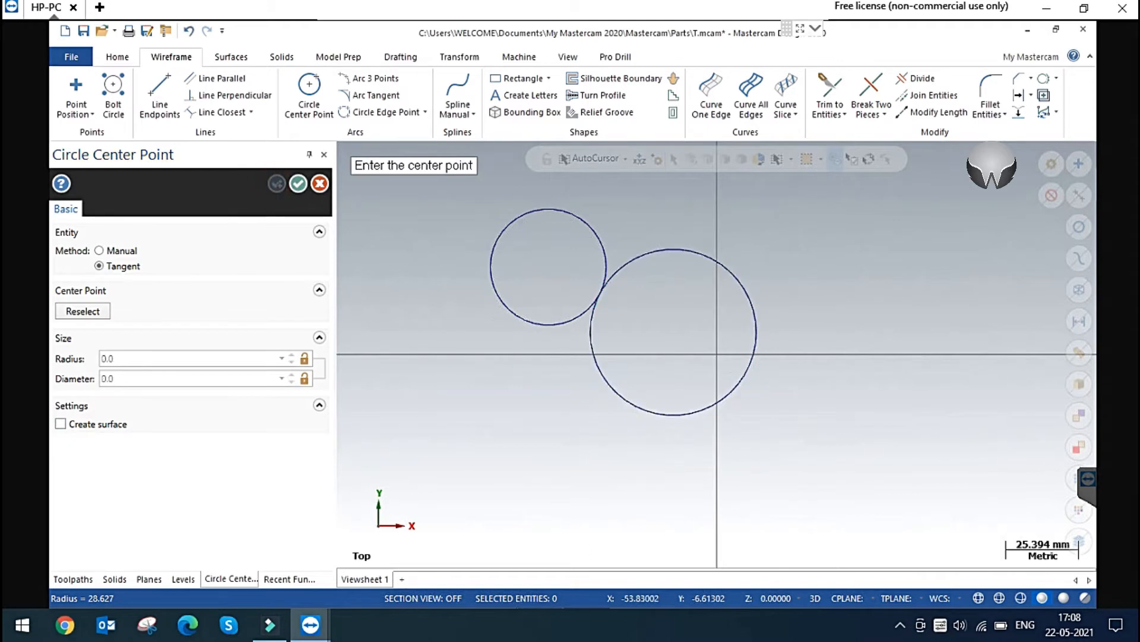
pyautogui.scroll(-2, 660, 357)
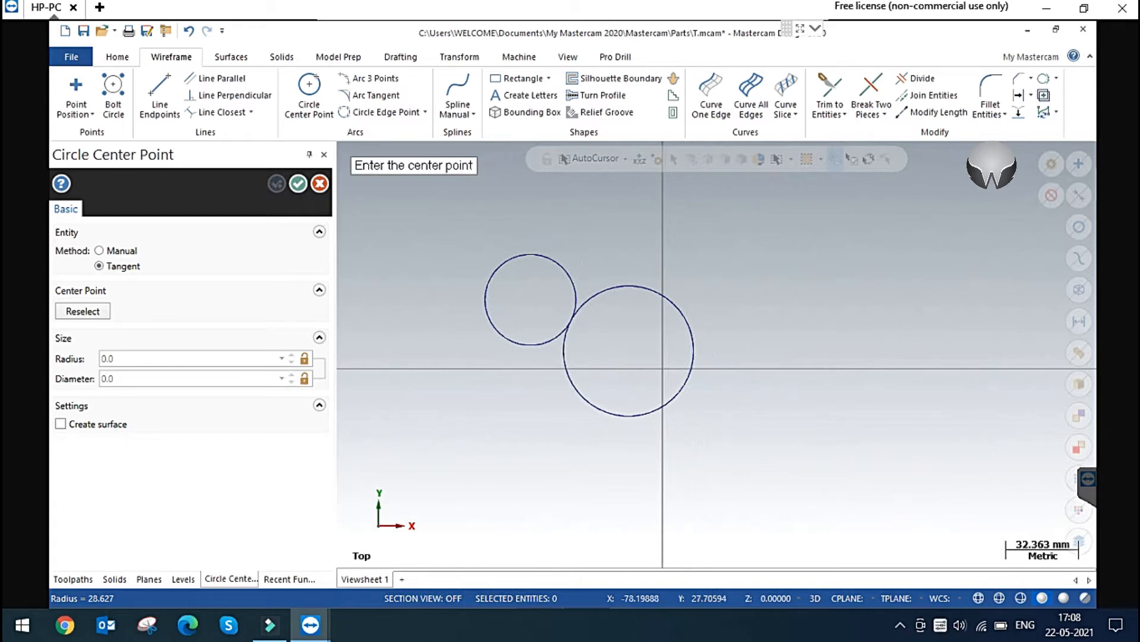
pyautogui.write('X50,y50')
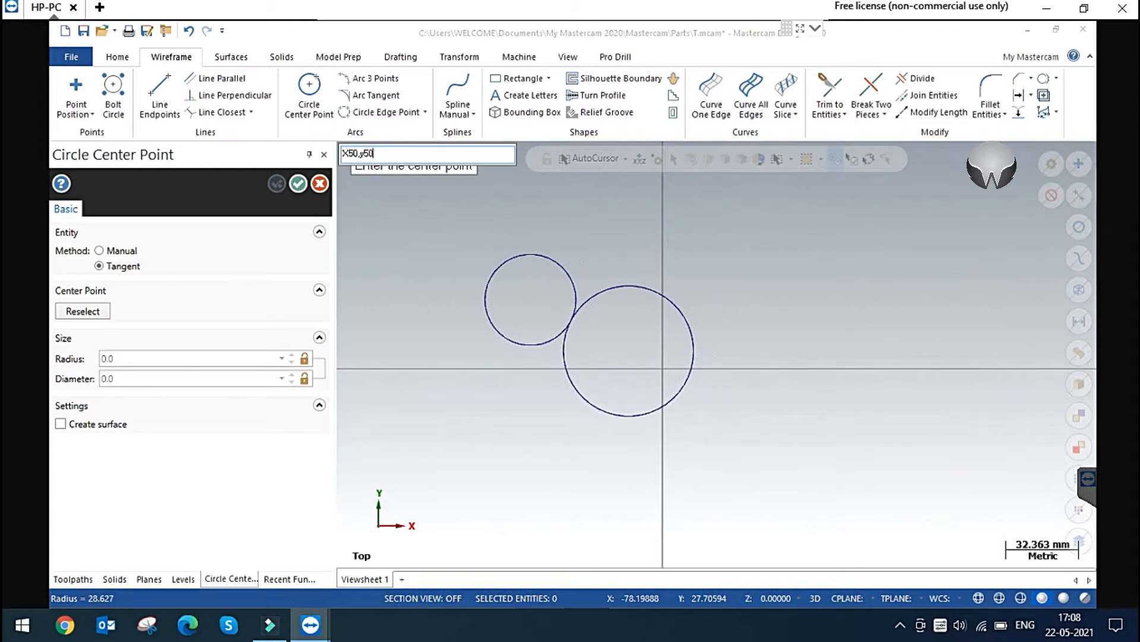
pyautogui.press('Return')
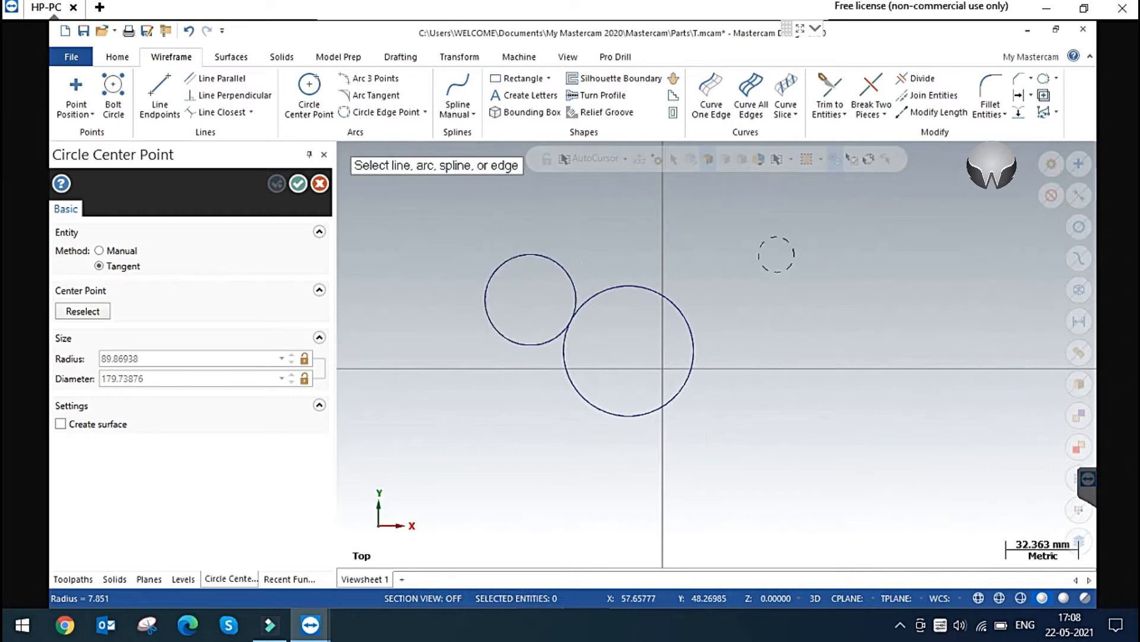
pyautogui.click(121, 250)
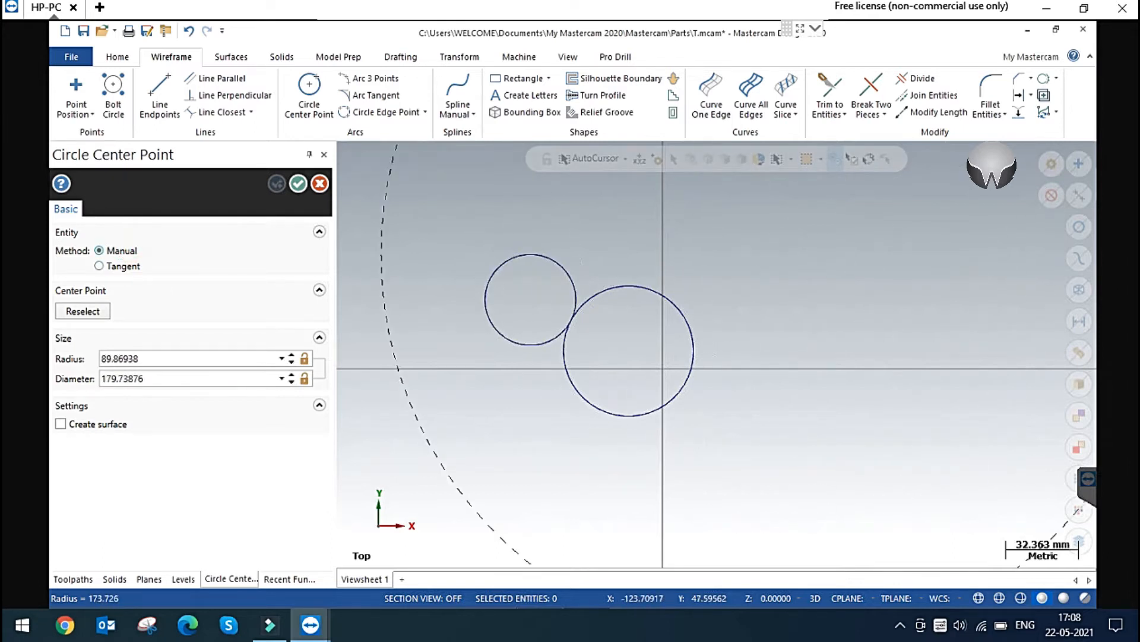
pyautogui.click(158, 378)
pyautogui.doubleClick(159, 378)
pyautogui.write('20')
pyautogui.press('Return')
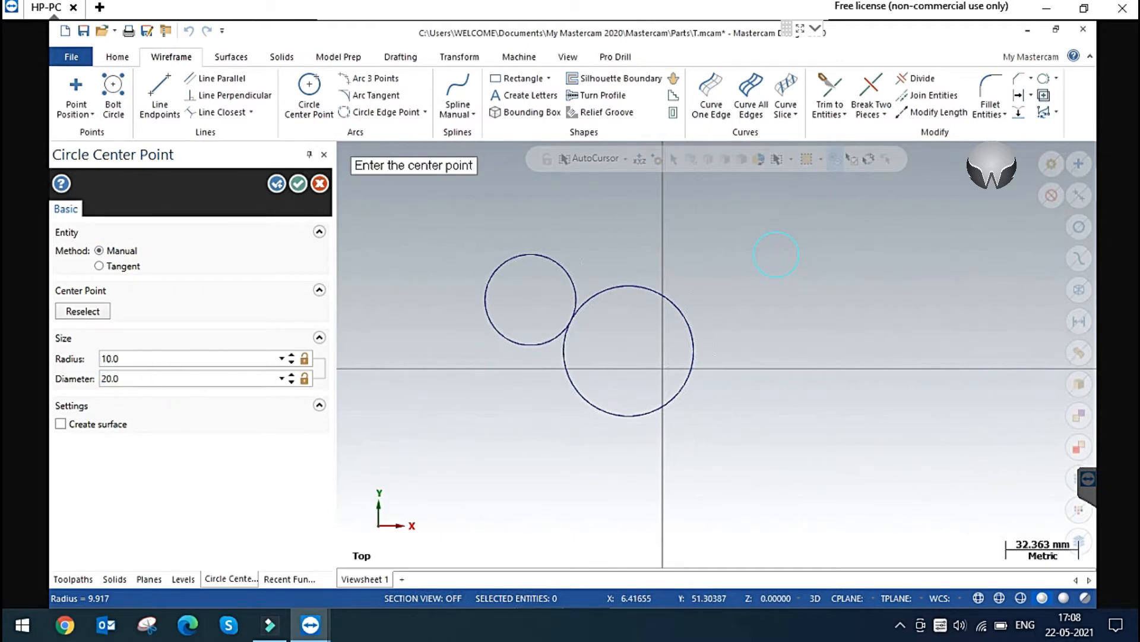
pyautogui.click(302, 184)
pyautogui.click(641, 353)
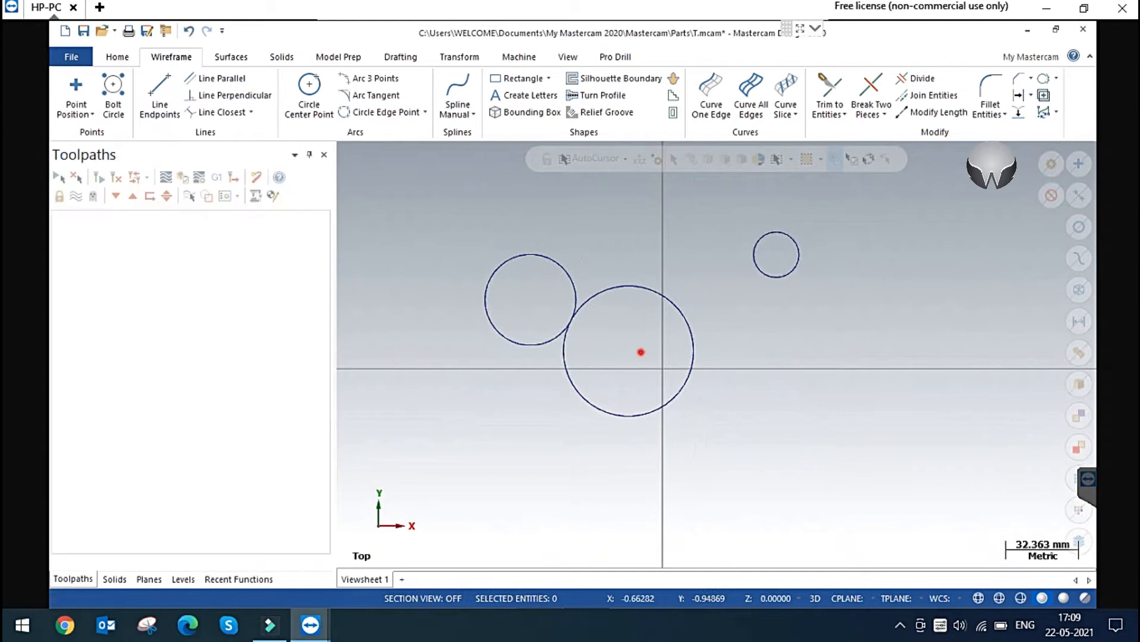
pyautogui.click(672, 382)
pyautogui.click(793, 242)
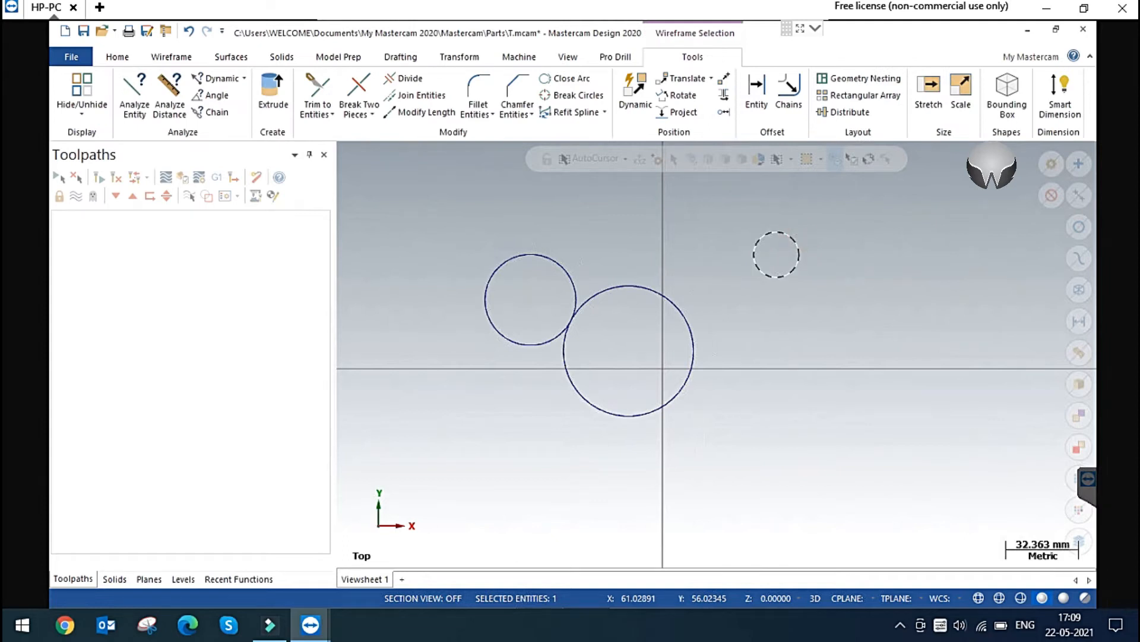
pyautogui.click(797, 241)
pyautogui.click(511, 225)
pyautogui.click(450, 191)
# Step: Switch to File Explorer and open 1.pdf from the 2D DRAWINGS folder inside Design For Practice on the desktop
pyautogui.moveTo(414, 605)
pyautogui.click(109, 598)
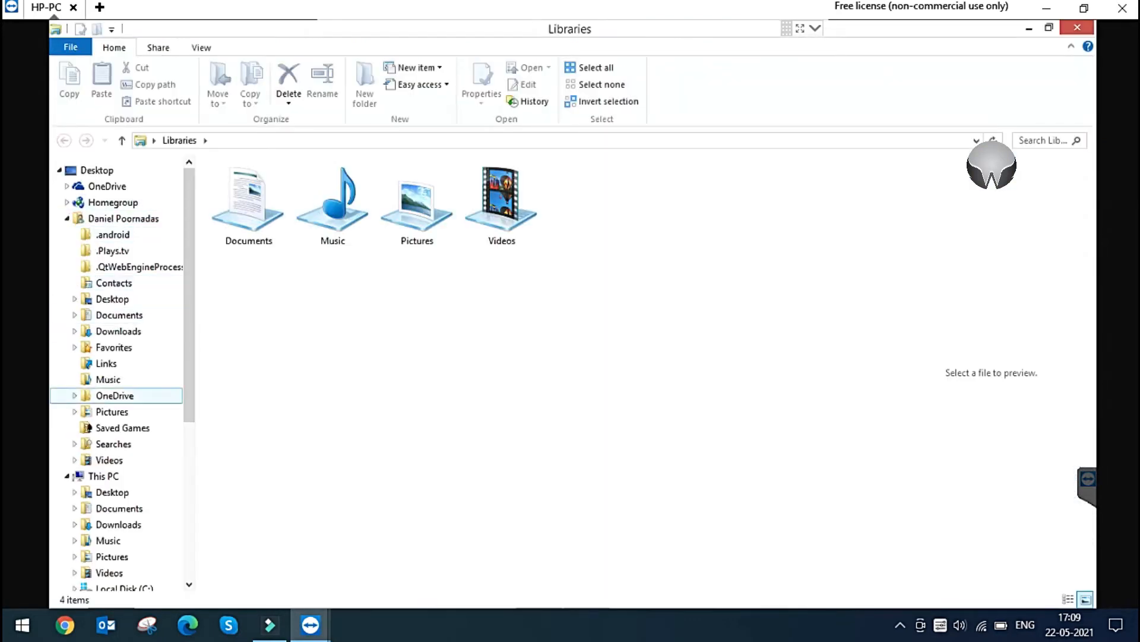
pyautogui.click(107, 492)
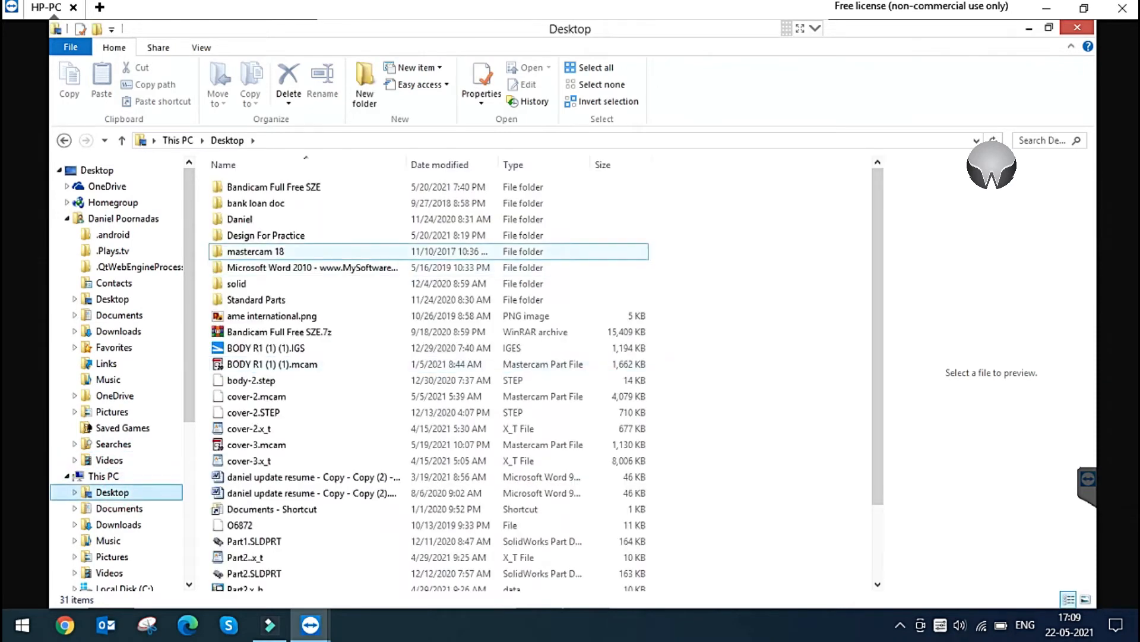
pyautogui.doubleClick(279, 234)
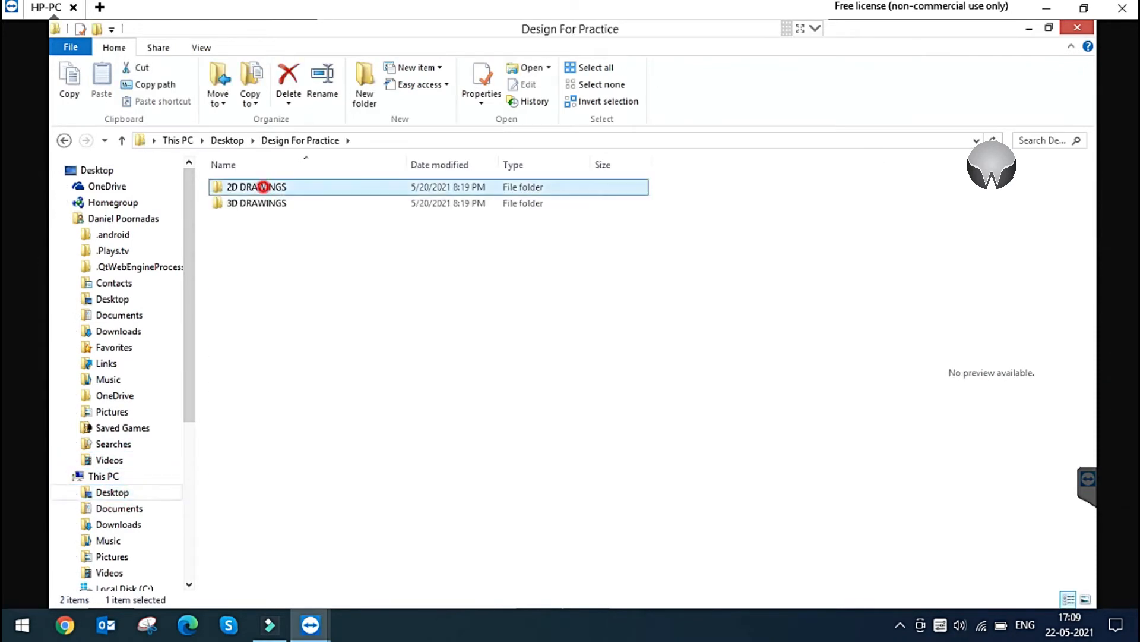
pyautogui.doubleClick(254, 185)
pyautogui.click(237, 203)
pyautogui.rightClick(262, 203)
pyautogui.press('Escape')
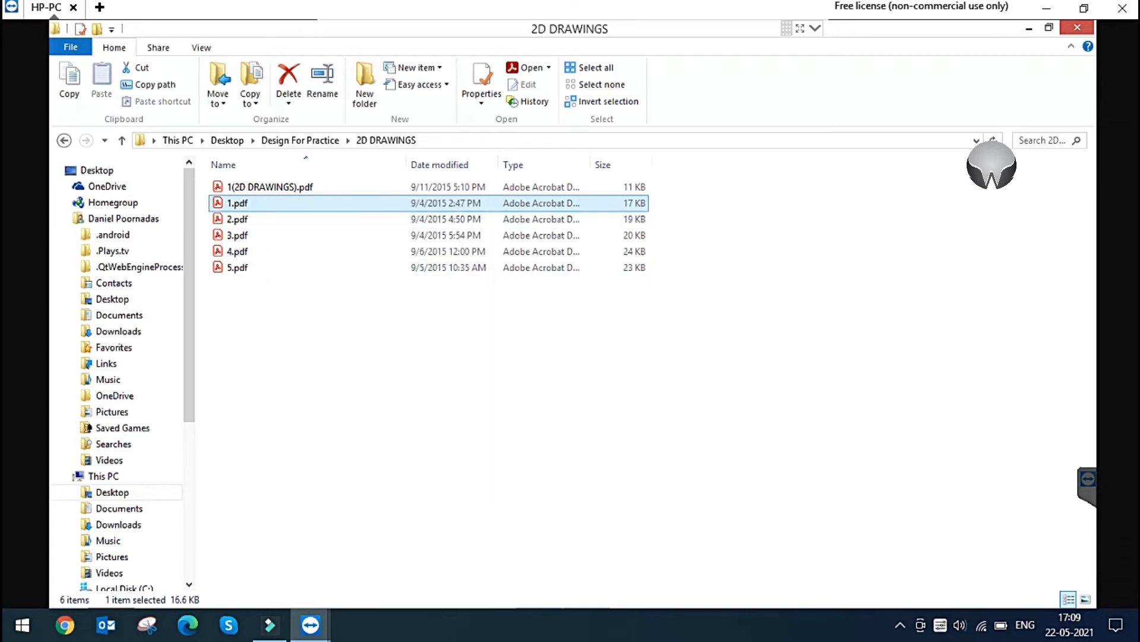
pyautogui.press('Return')
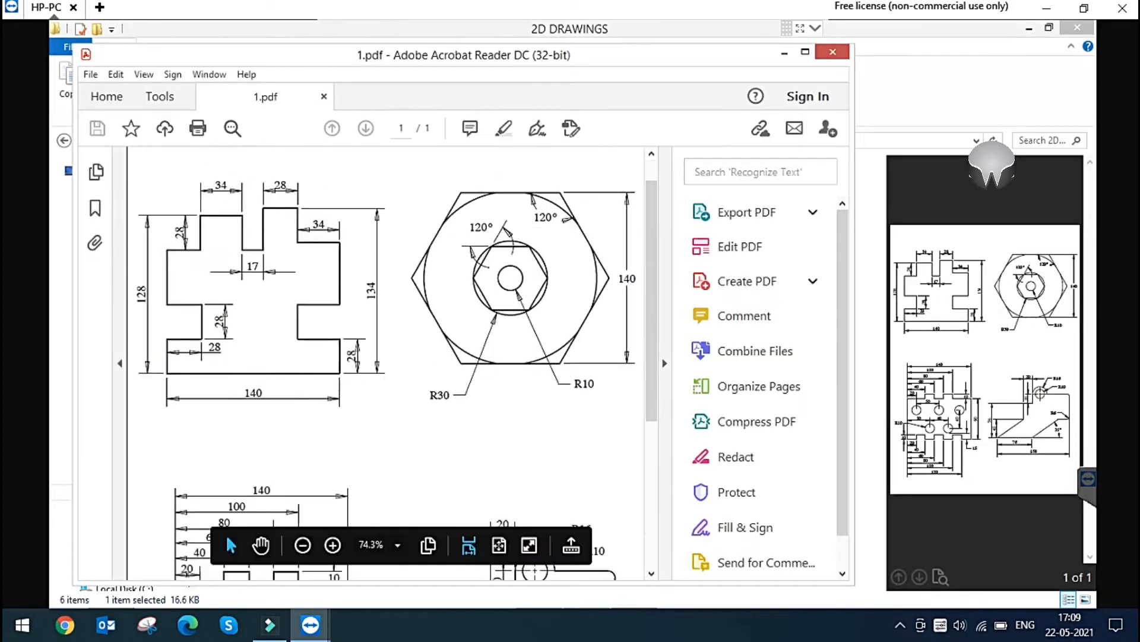
# Step: Examine the hole position dimensions of the notched plate in 1.pdf, then close the drawing and return to Mastercam
pyautogui.scroll(-5, 386, 362)
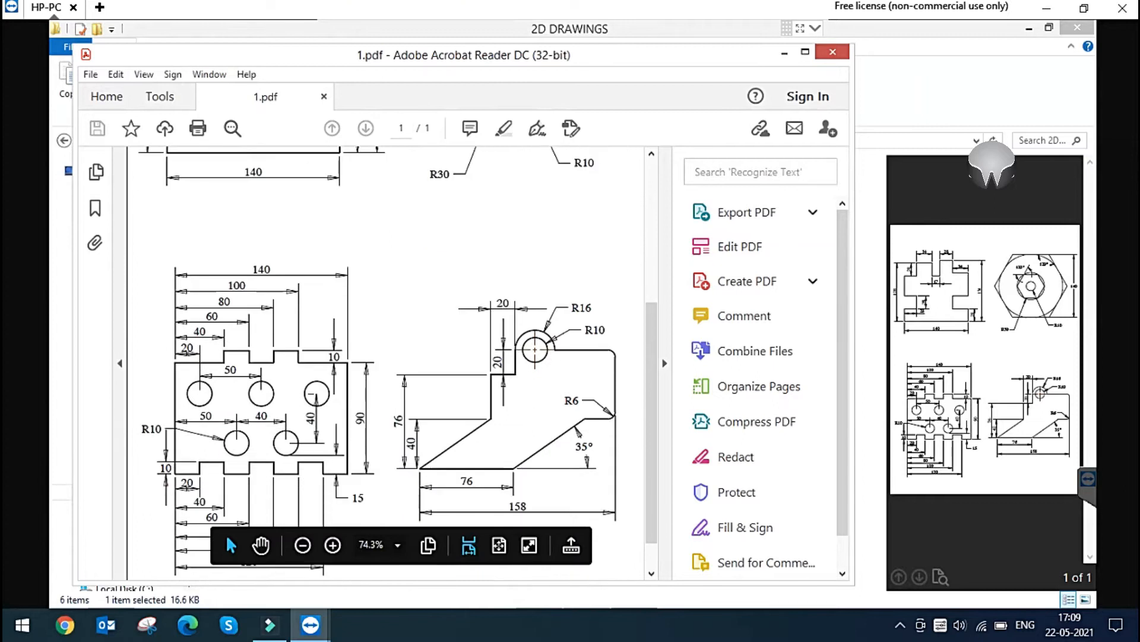
pyautogui.keyDown('ctrl'); pyautogui.scroll(2, 200, 445); pyautogui.keyUp('ctrl')
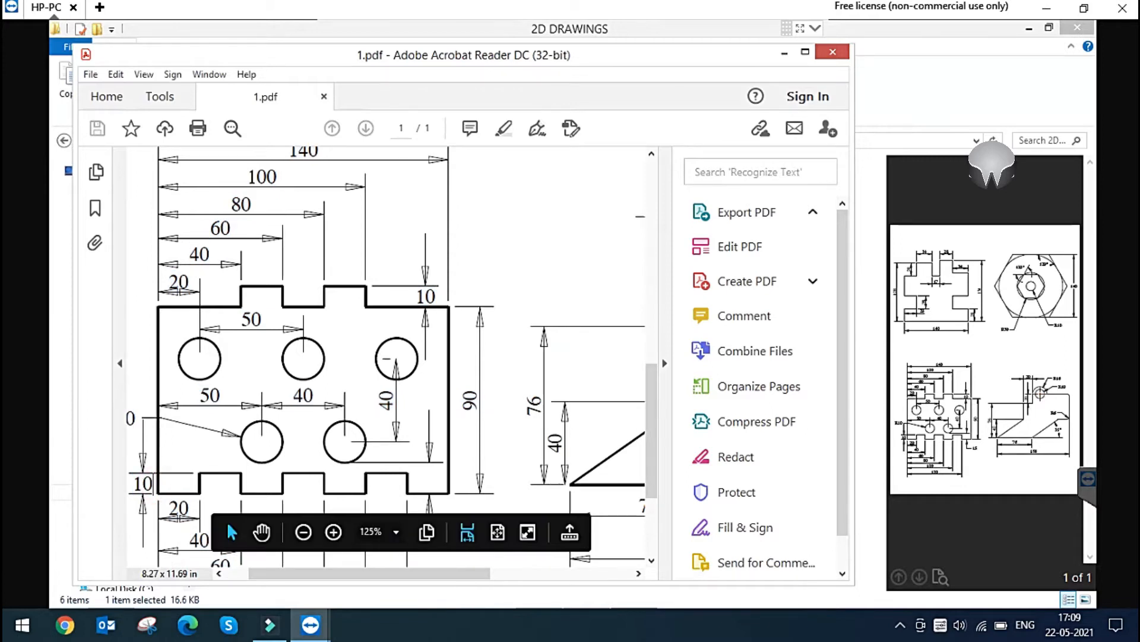
pyautogui.scroll(-1, 391, 356)
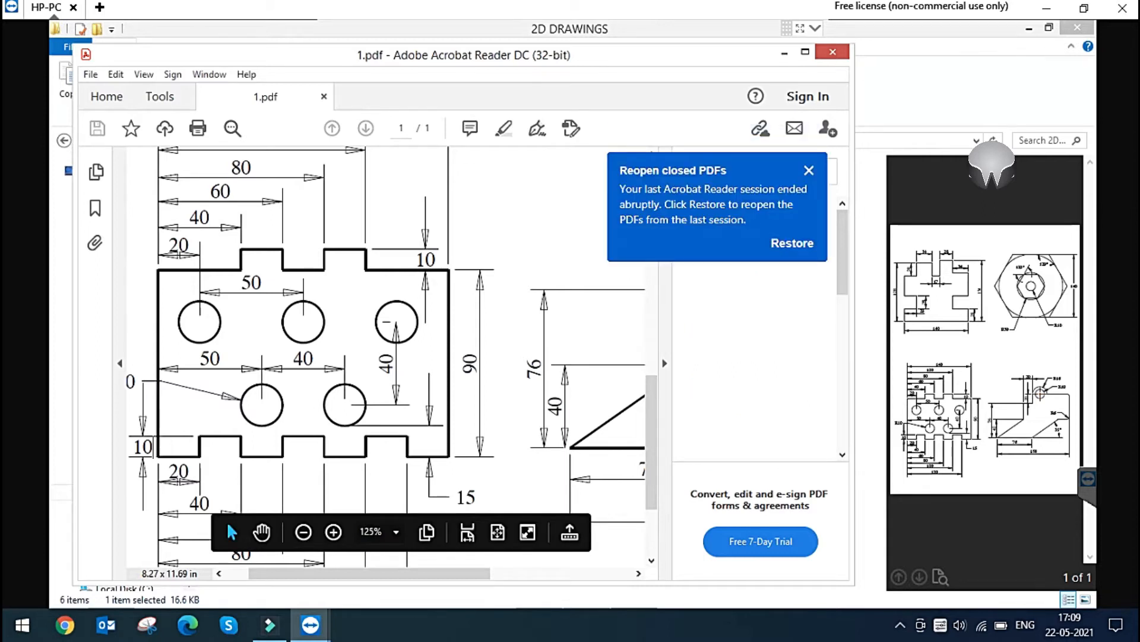
pyautogui.scroll(1, 390, 356)
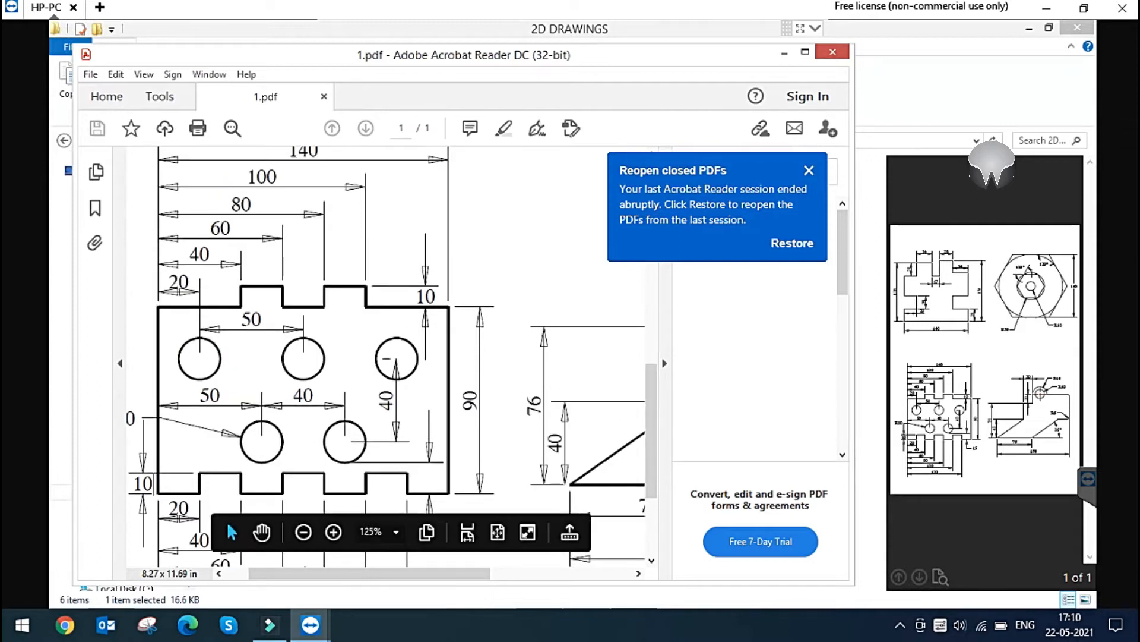
pyautogui.click(833, 52)
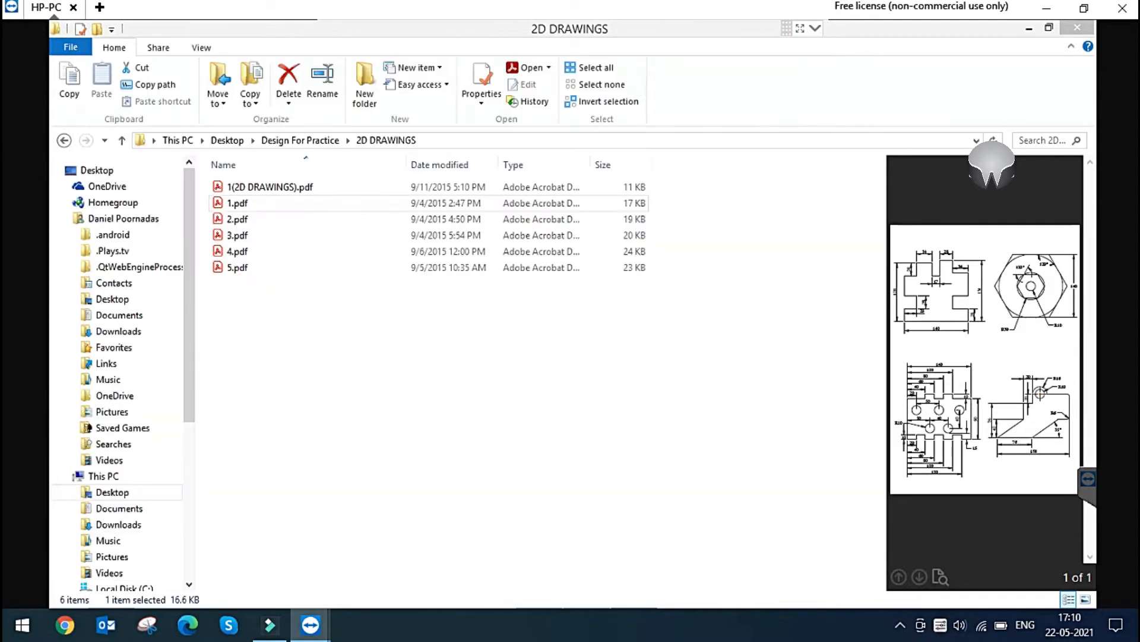
pyautogui.click(1030, 28)
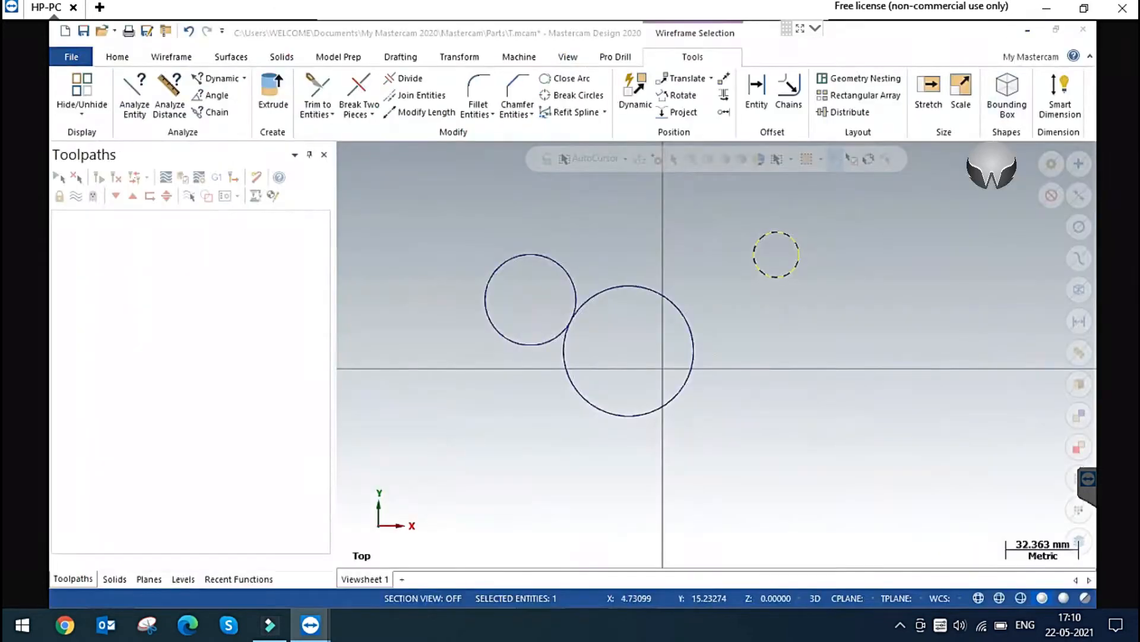
# Step: Delete all three circles from the drawing
pyautogui.moveTo(443, 198); pyautogui.dragTo(906, 483)
pyautogui.press('Delete')
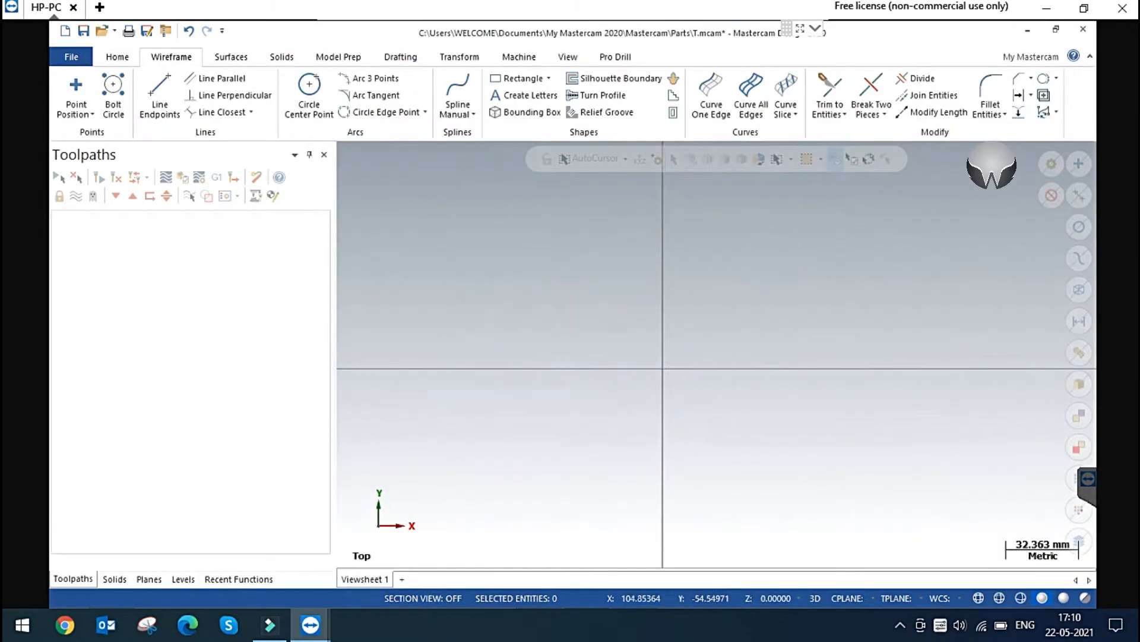
pyautogui.click(535, 294)
# Step: Draw a three-point arc with about 48 mm radius above and left of the origin using the Point method
pyautogui.click(360, 77)
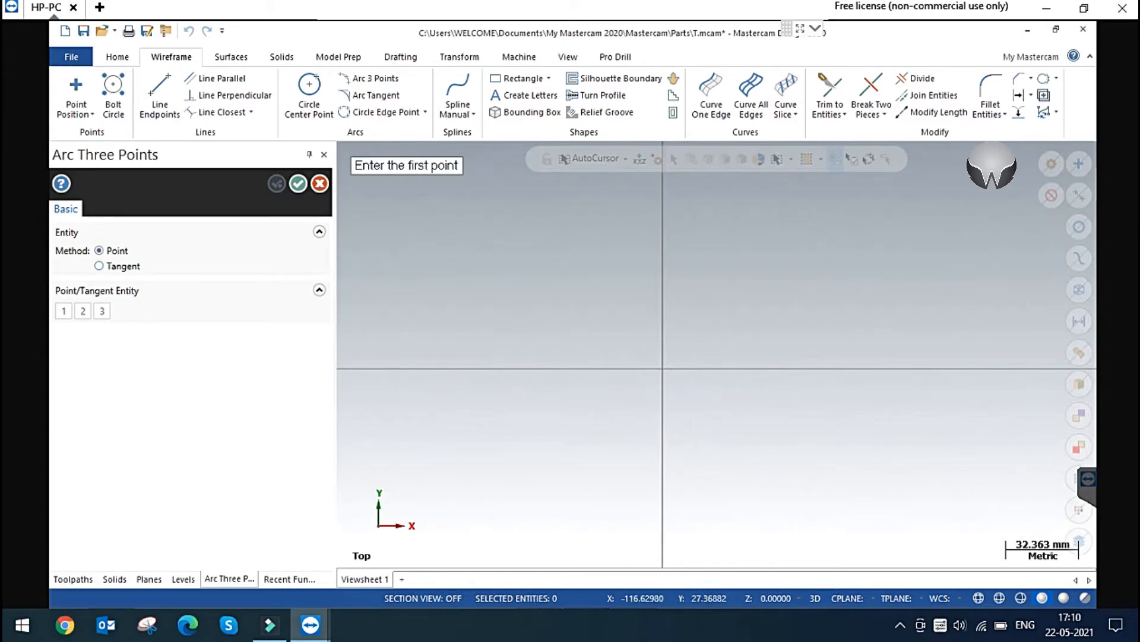
pyautogui.click(424, 294)
pyautogui.click(539, 227)
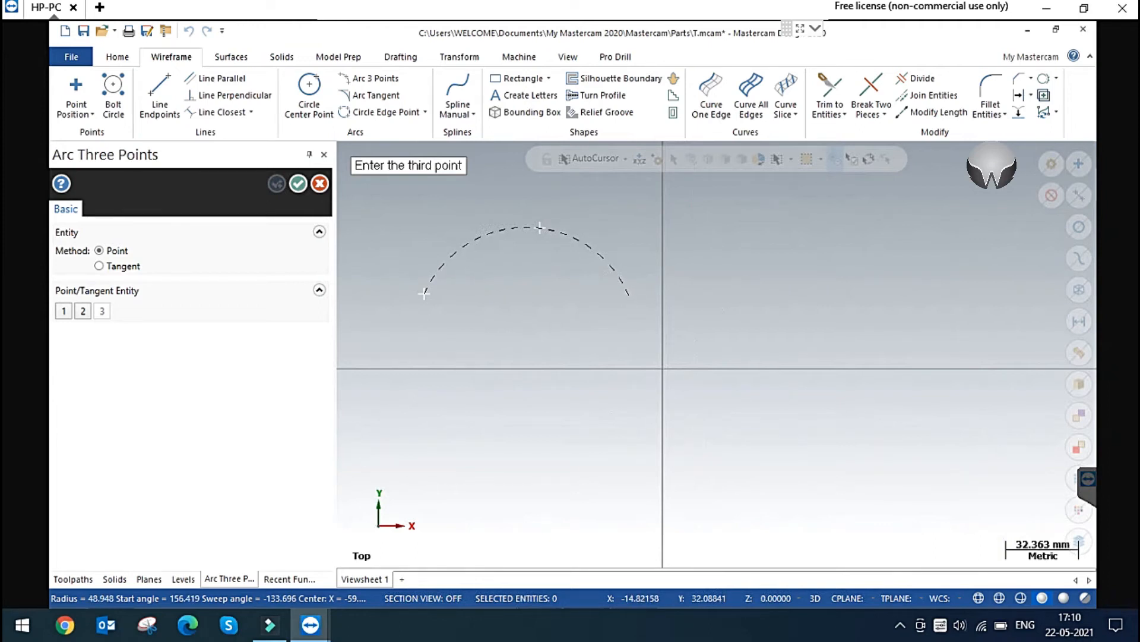
pyautogui.click(629, 303)
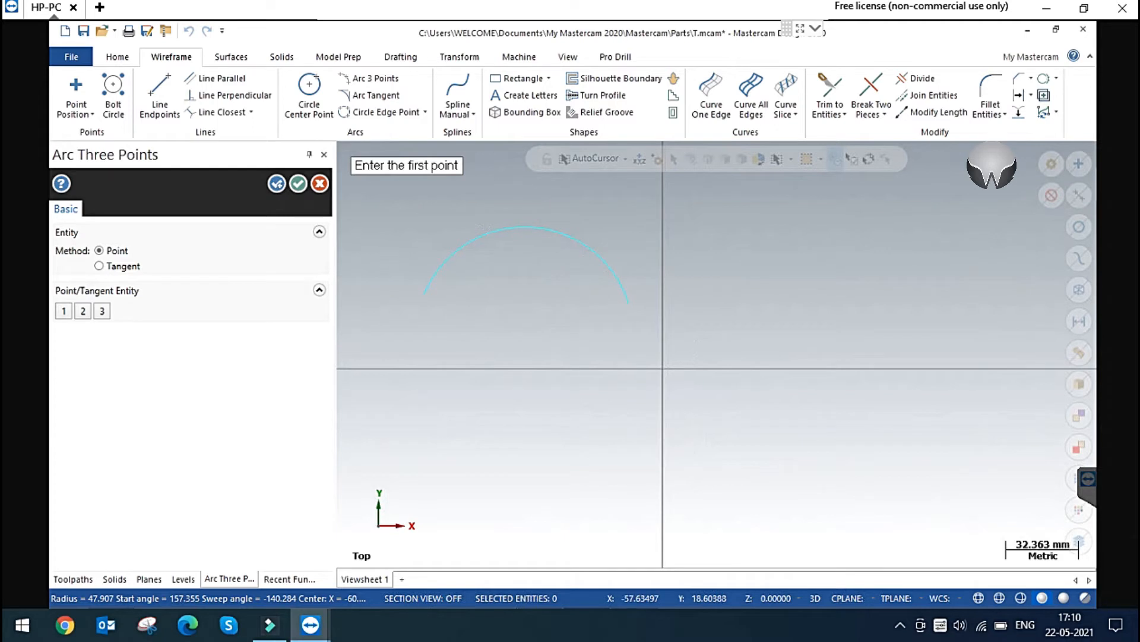
pyautogui.click(99, 265)
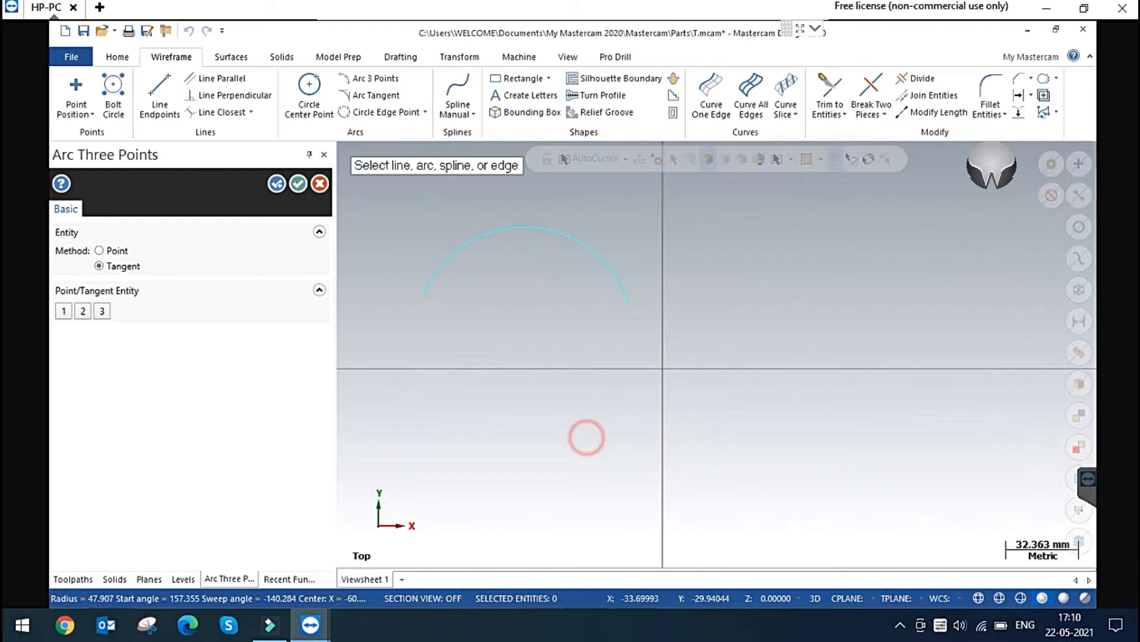
pyautogui.click(618, 285)
pyautogui.click(689, 230)
pyautogui.press('Escape')
pyautogui.scroll(-2, 521, 510)
pyautogui.click(299, 184)
# Step: Draw a nearly horizontal line above and to the right of the arc with Line Endpoints
pyautogui.scroll(-3, 516, 498)
pyautogui.scroll(1, 660, 380)
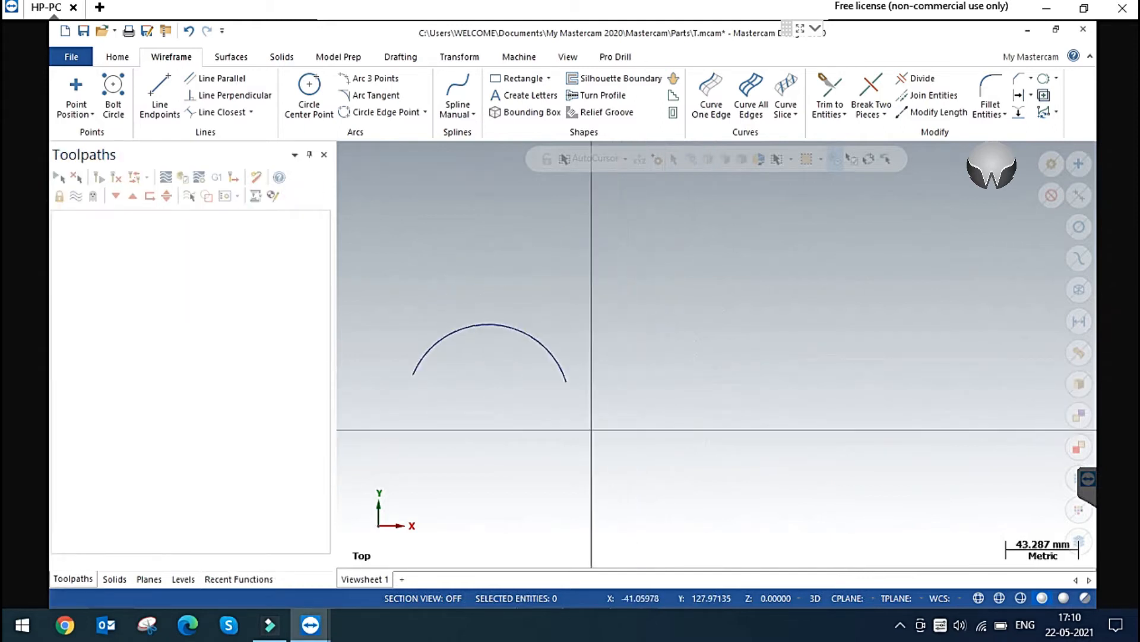
pyautogui.click(158, 87)
pyautogui.click(516, 235)
pyautogui.click(756, 248)
pyautogui.press('Escape')
# Step: Draw a second three-point arc with about 62 mm radius to the right of the first, using the Point method
pyautogui.click(368, 78)
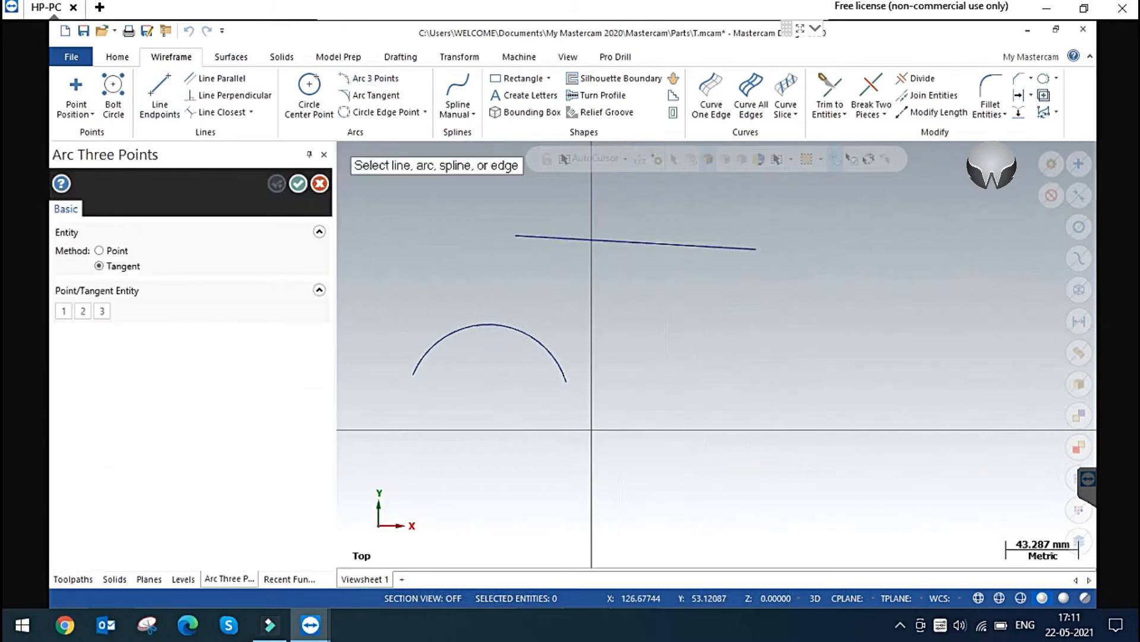
pyautogui.click(111, 252)
pyautogui.click(635, 387)
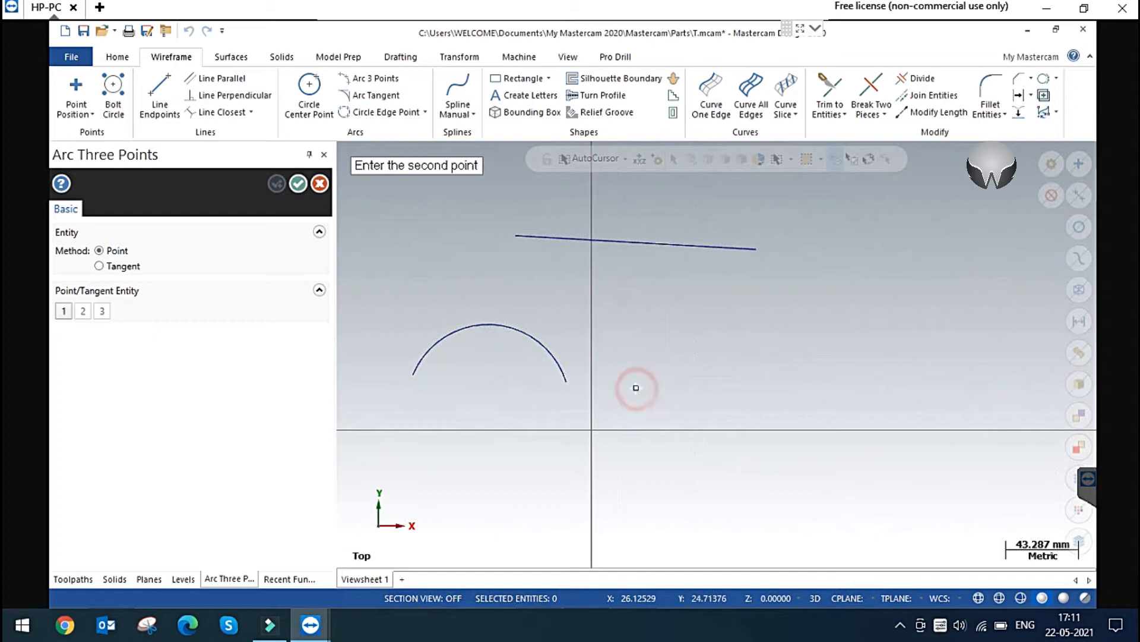
pyautogui.click(715, 327)
pyautogui.click(819, 371)
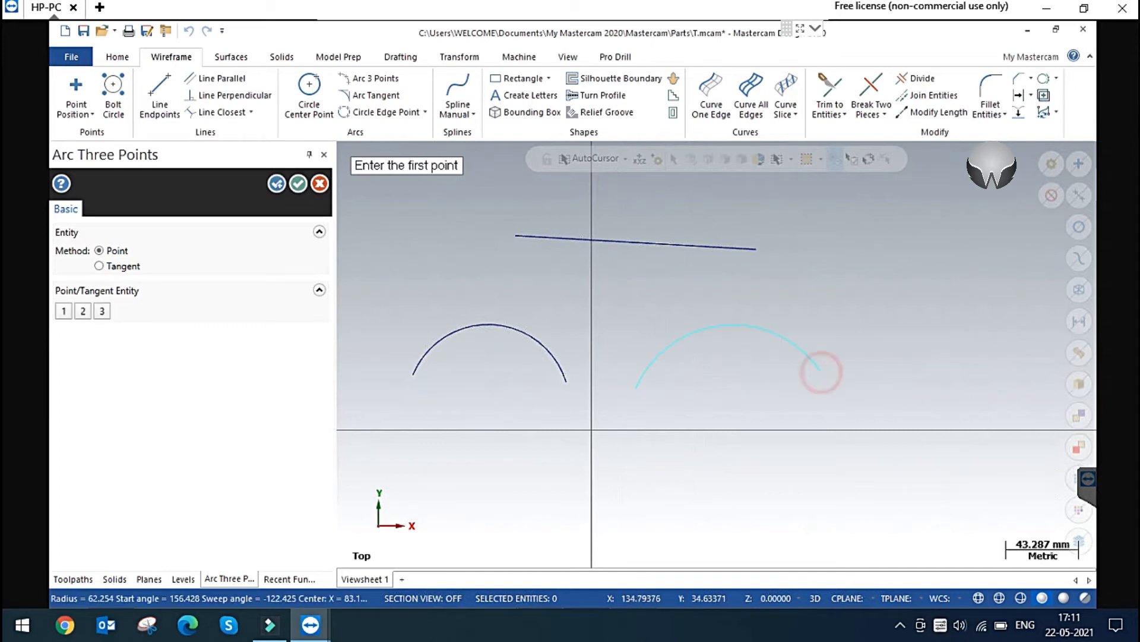
pyautogui.press('Escape')
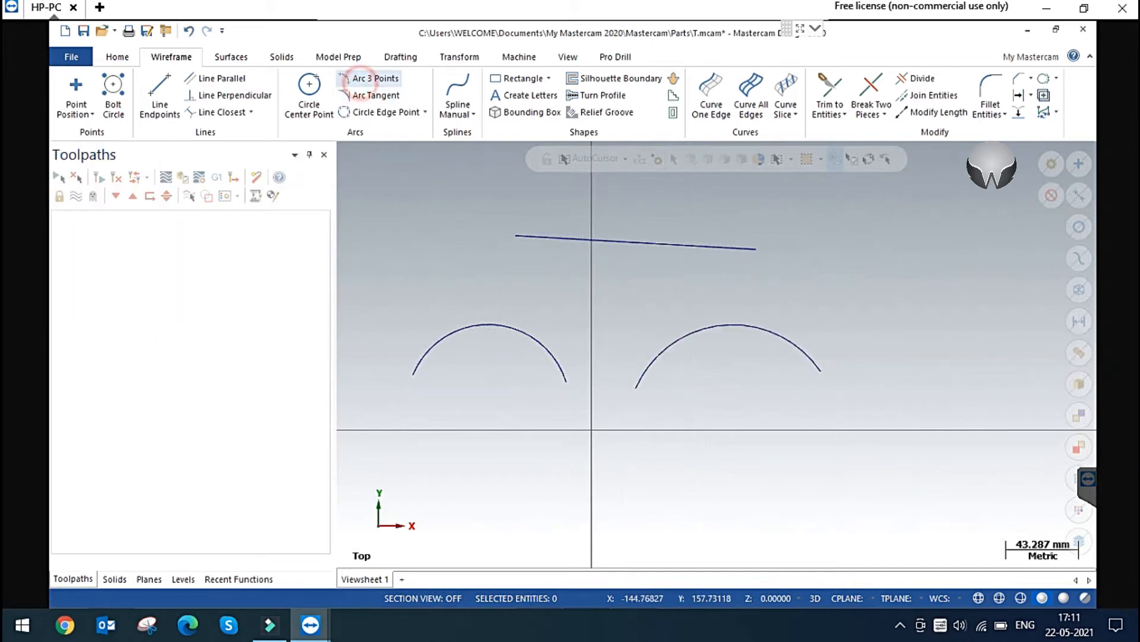
# Step: Create a three-point arc with the Tangent method, tangent to the left arc, the line and the right arc
pyautogui.click(371, 78)
pyautogui.click(99, 265)
pyautogui.click(514, 326)
pyautogui.click(601, 240)
pyautogui.click(704, 325)
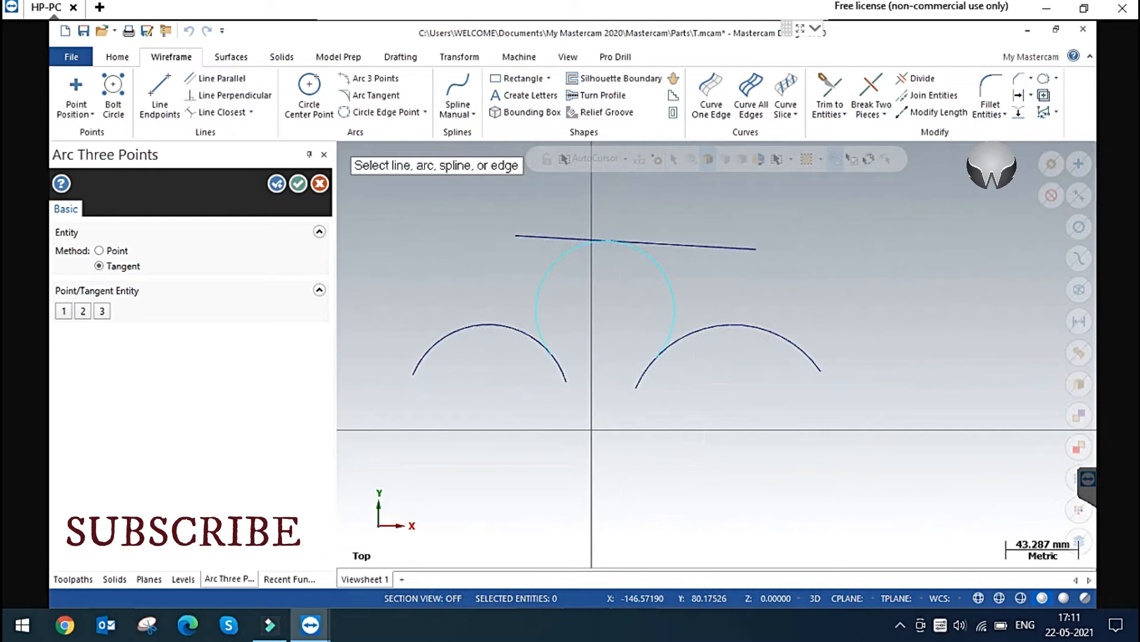
pyautogui.press('Return')
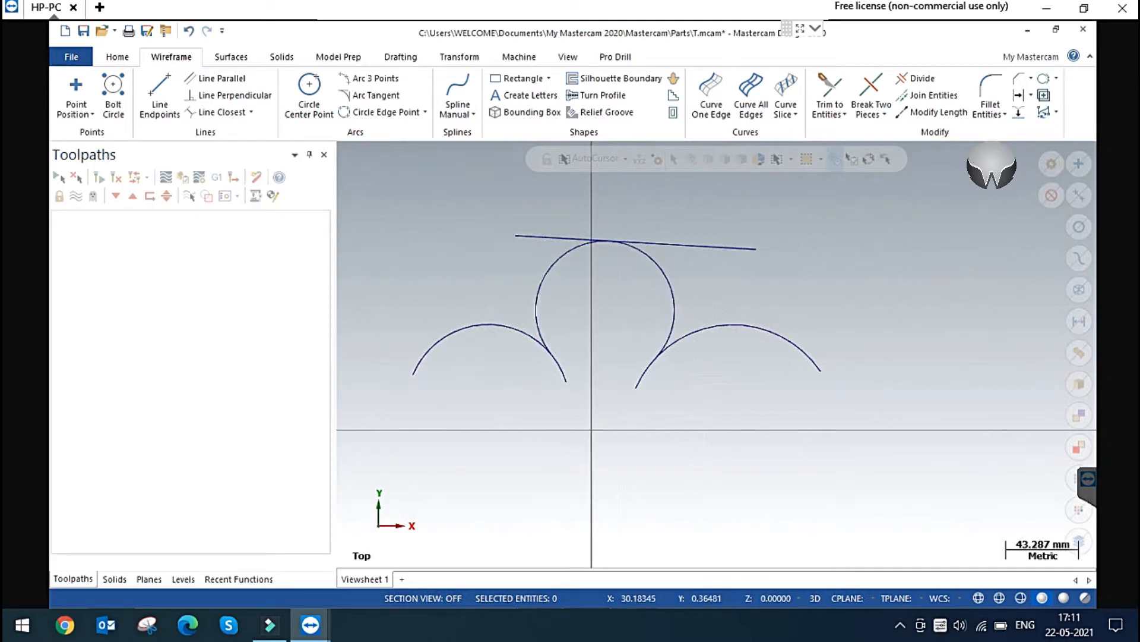
# Step: Delete all the geometry and draw a freehand rectangle above and to the right of the origin
pyautogui.hotkey('ctrl', 'a')
pyautogui.press('Delete')
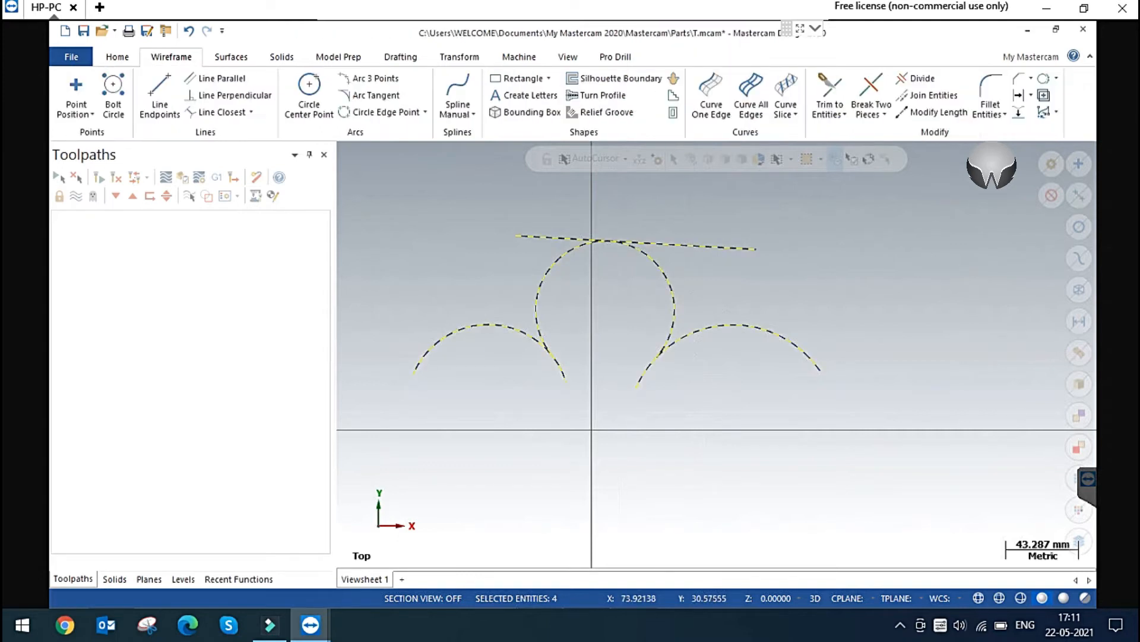
pyautogui.click(516, 78)
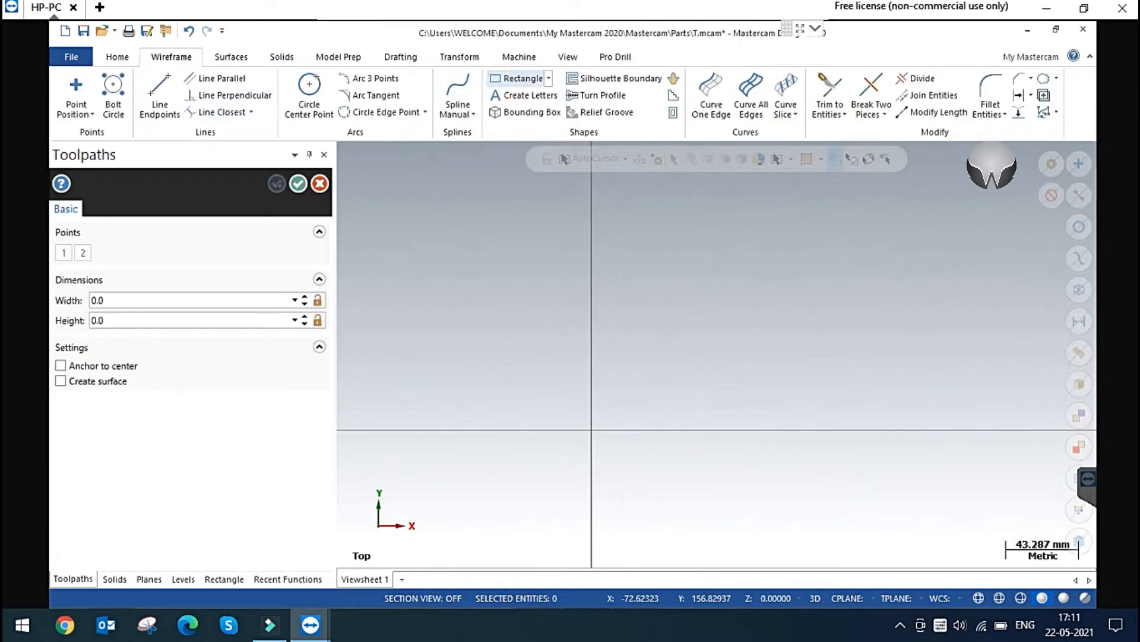
pyautogui.click(676, 275)
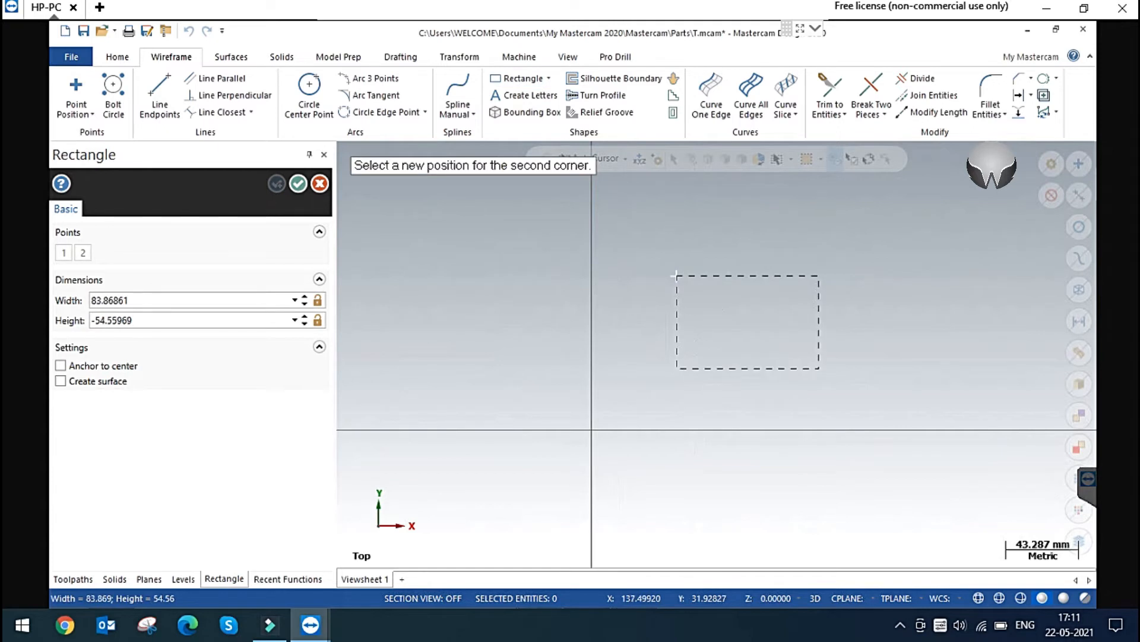
pyautogui.click(903, 380)
pyautogui.click(298, 183)
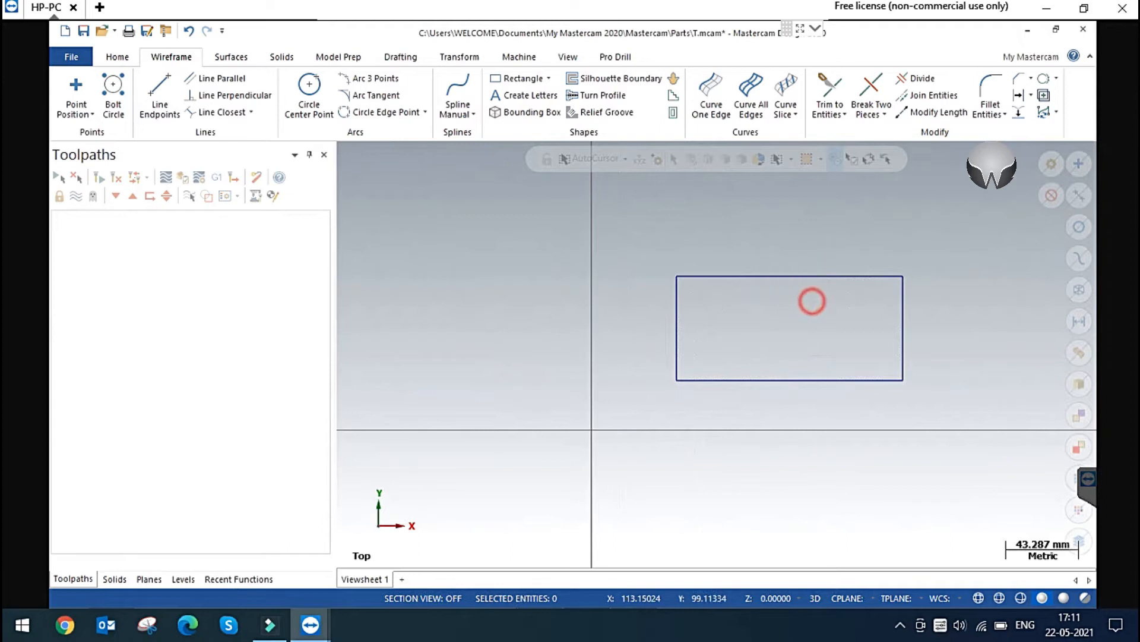
pyautogui.moveTo(654, 314); pyautogui.dragTo(717, 346)
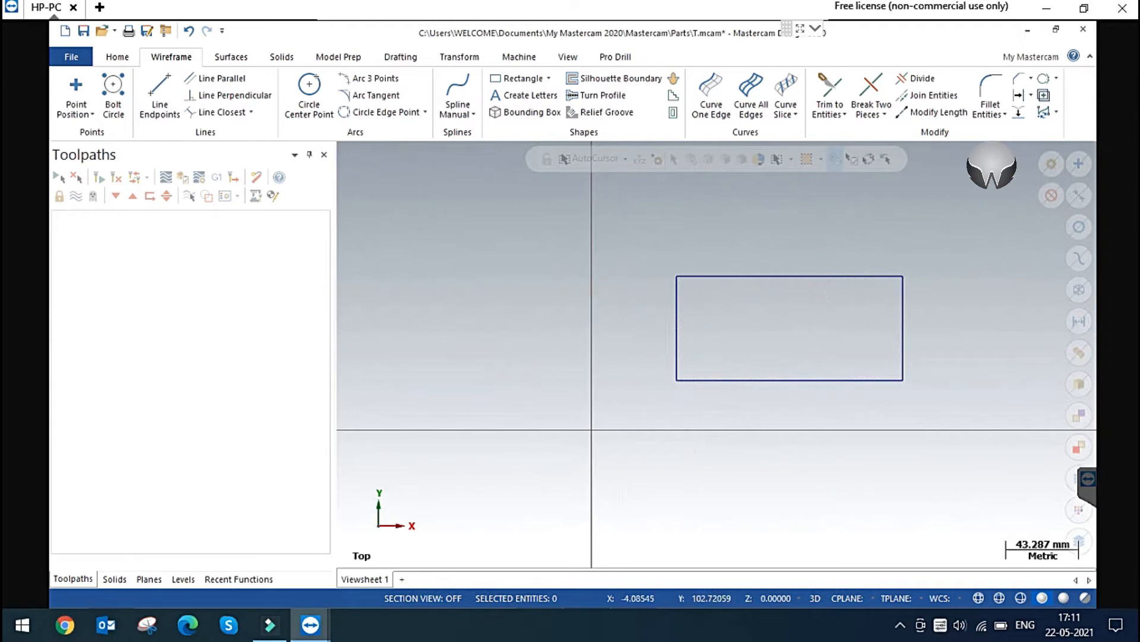
# Step: Create a three-point arc through the midpoints of the rectangle's bottom, left and top edges using the Point method
pyautogui.click(375, 77)
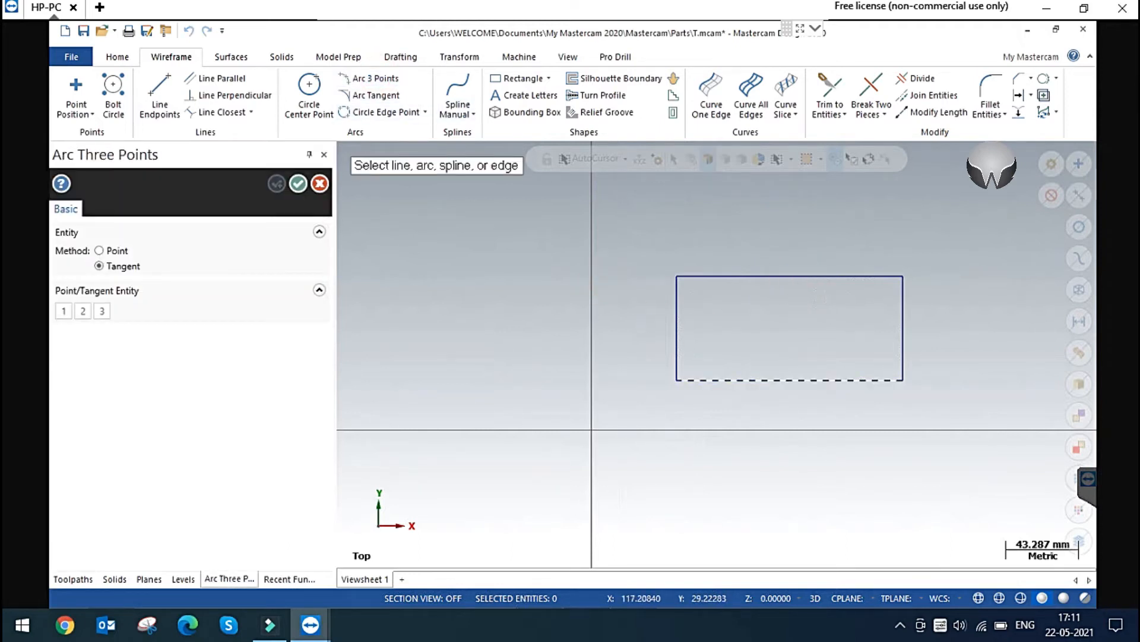
pyautogui.click(105, 250)
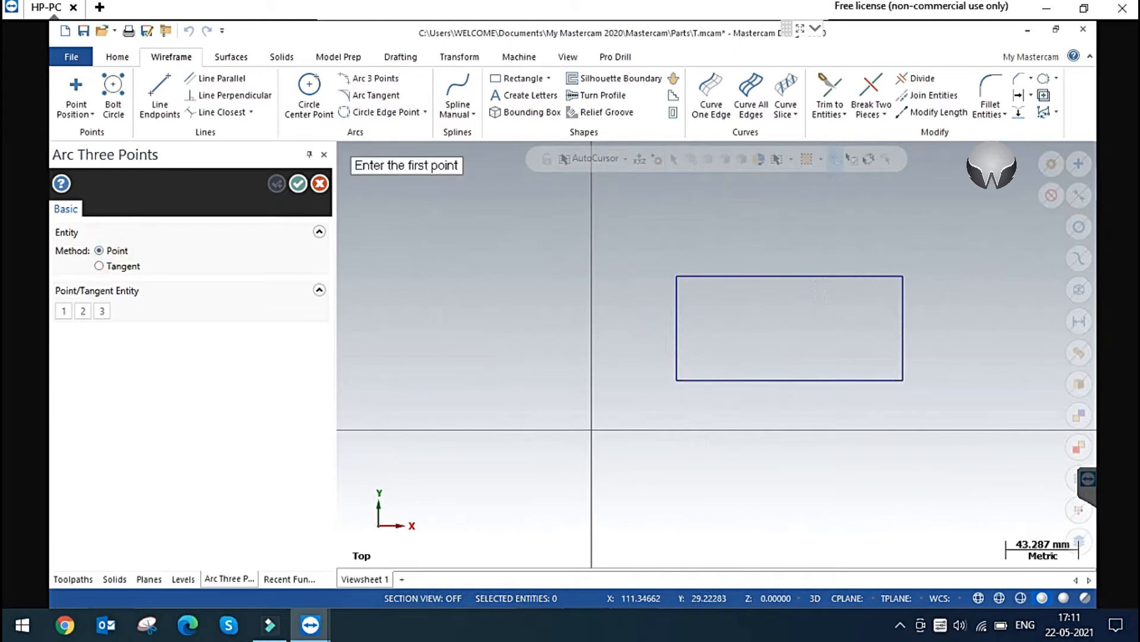
pyautogui.click(789, 379)
pyautogui.click(676, 328)
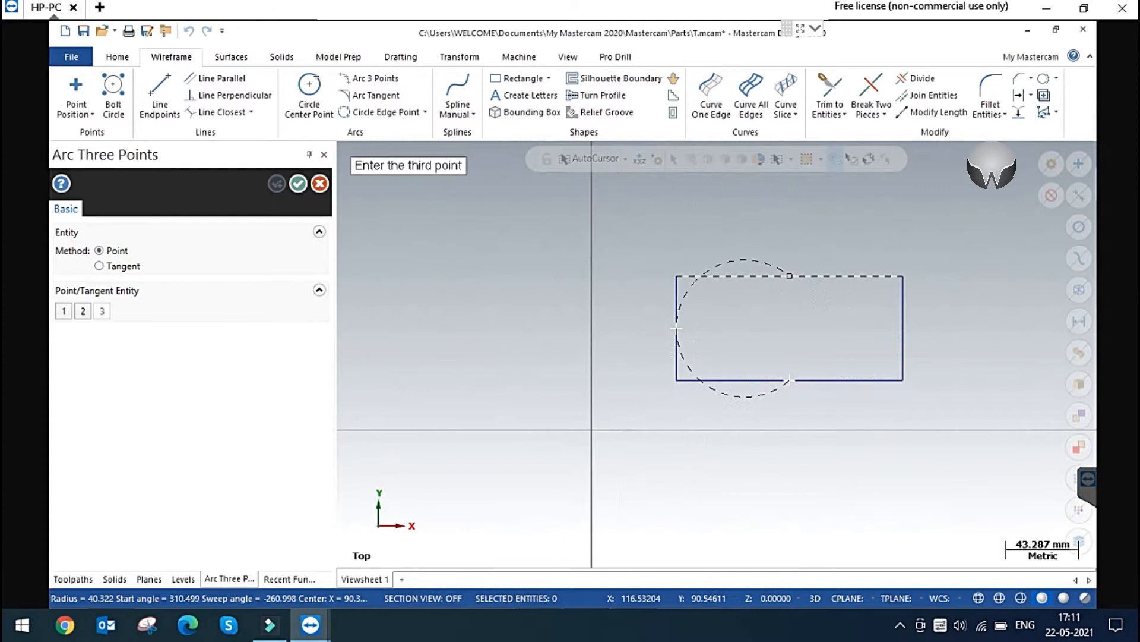
pyautogui.click(789, 275)
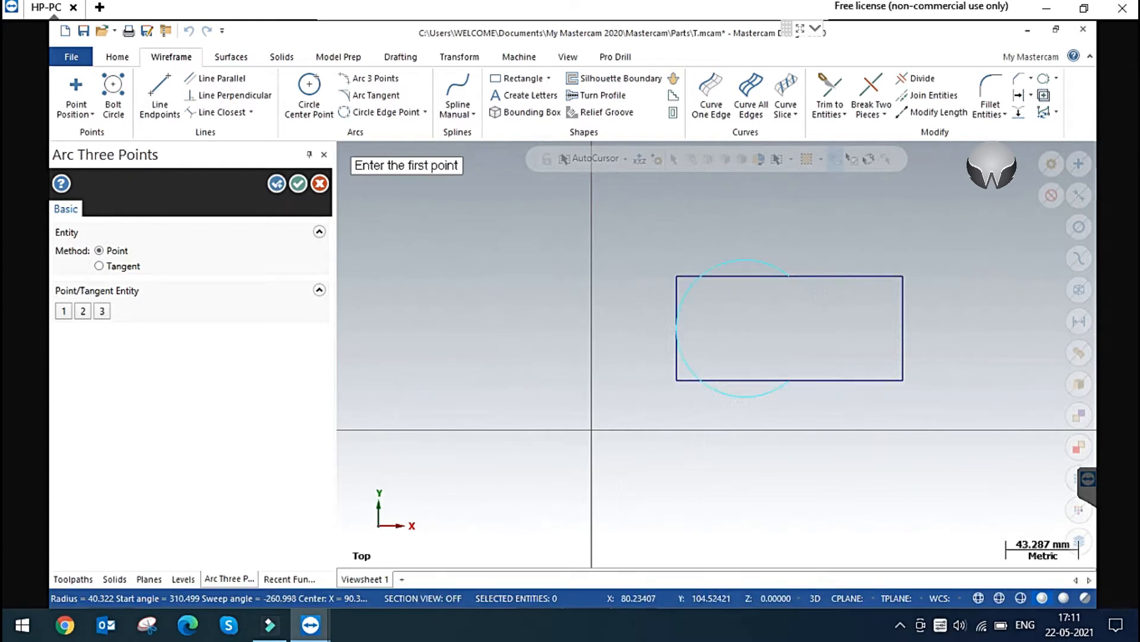
pyautogui.click(298, 184)
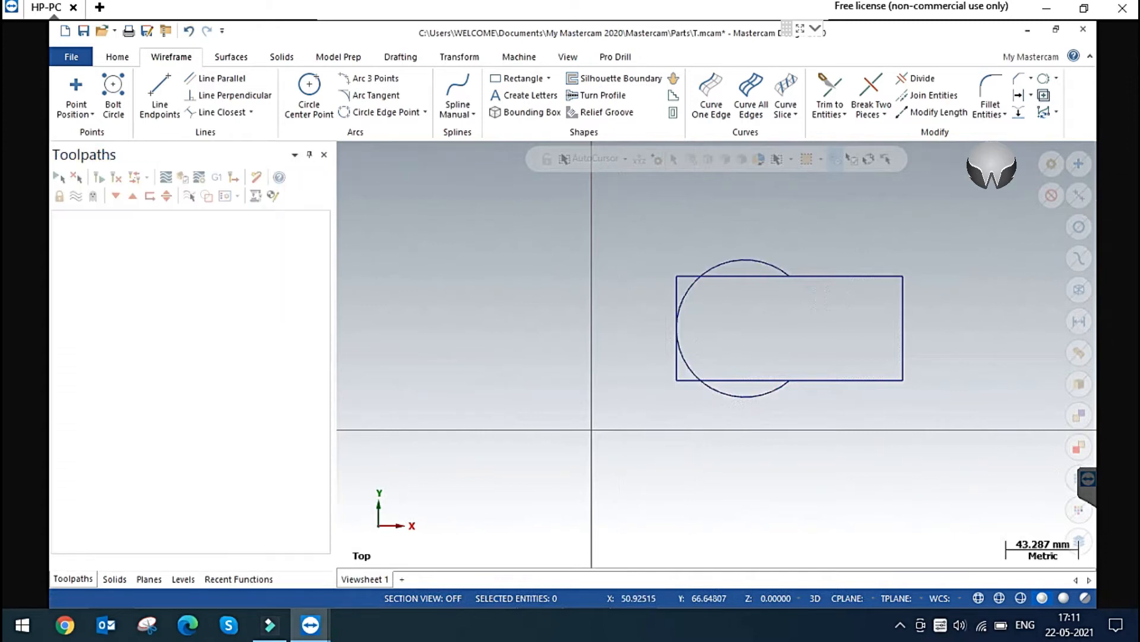
# Step: Delete the arc and the rectangle from the drawing
pyautogui.click(736, 262)
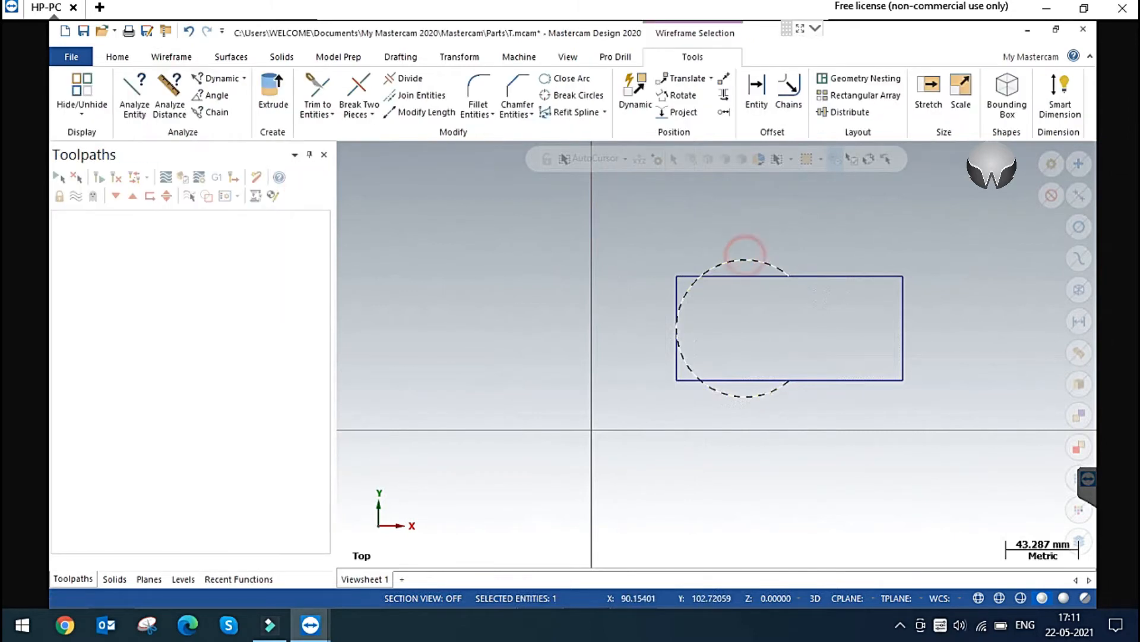
pyautogui.click(741, 256)
pyautogui.moveTo(654, 219); pyautogui.dragTo(1001, 511)
pyautogui.press('Delete')
pyautogui.click(509, 334)
# Step: Draw a rectangle about 148 mm wide and 80 mm high above and to the right of the origin
pyautogui.click(381, 96)
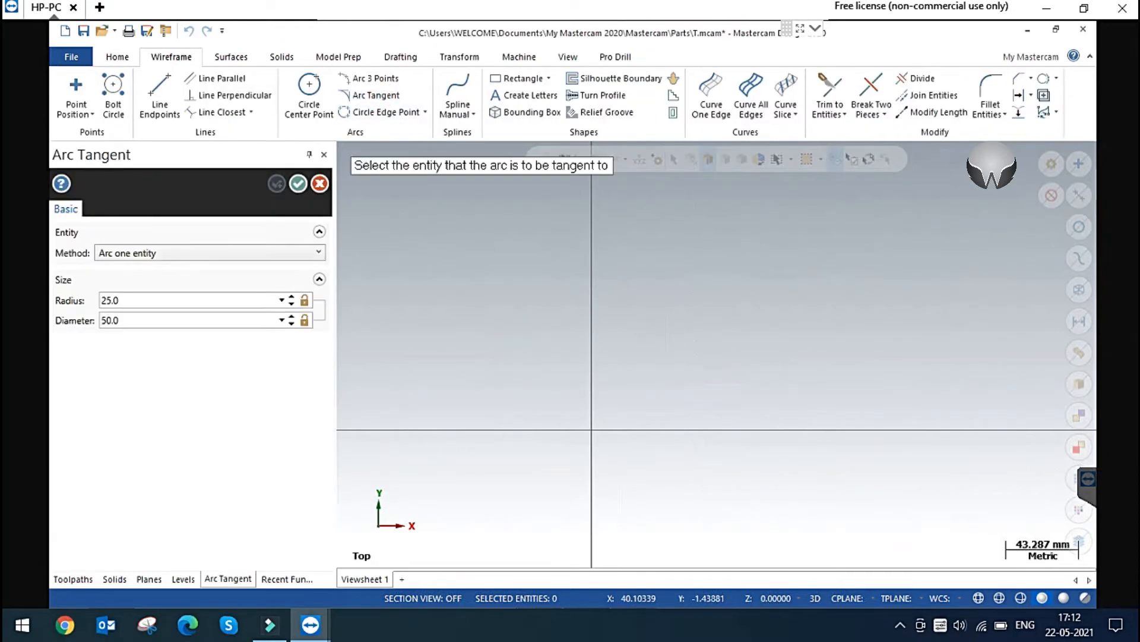
pyautogui.press('Escape')
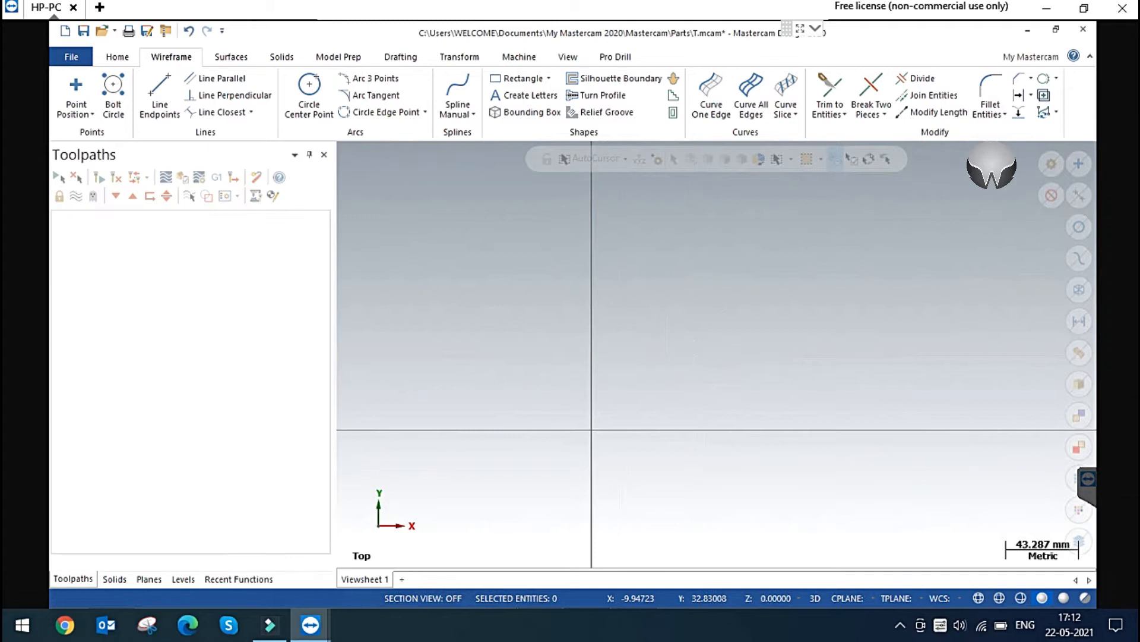
pyautogui.click(517, 78)
pyautogui.click(643, 265)
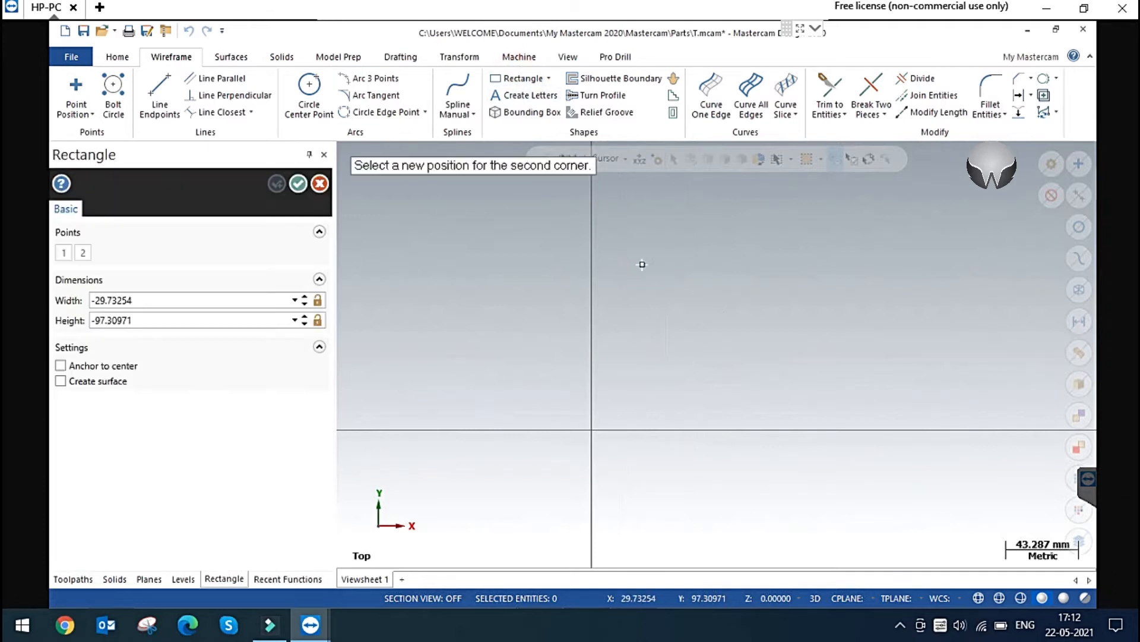
pyautogui.click(895, 401)
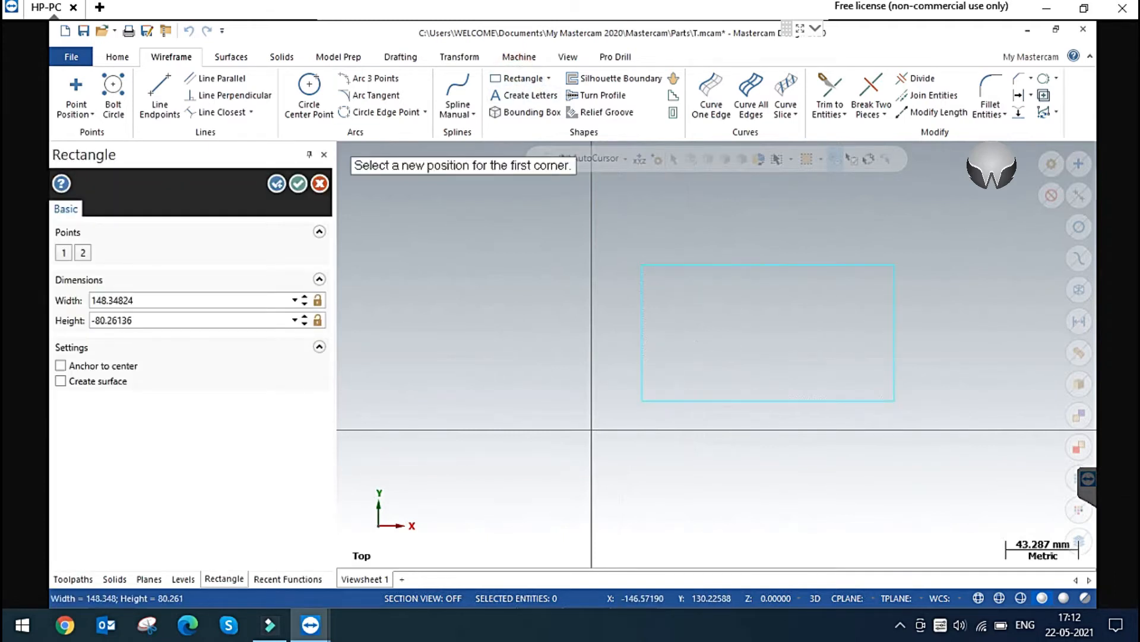
pyautogui.click(298, 183)
# Step: Create a 50 mm diameter Arc one entity tangent arc at the upper end of the rectangle's left edge, keeping the outer upper half
pyautogui.scroll(-2, 391, 413)
pyautogui.scroll(1, 802, 246)
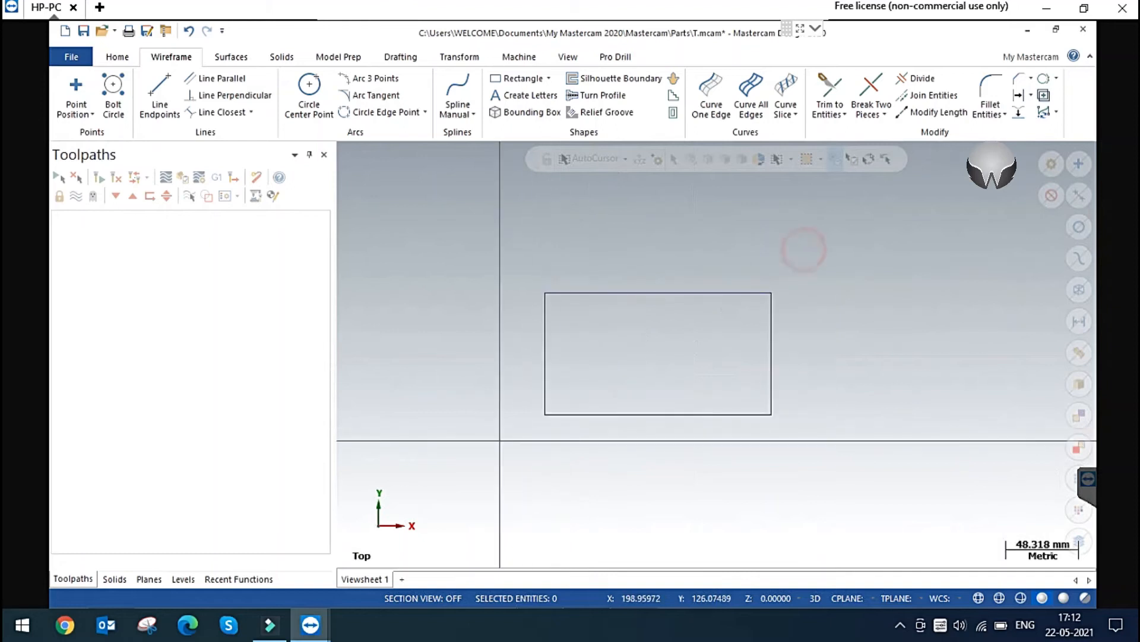
pyautogui.click(376, 95)
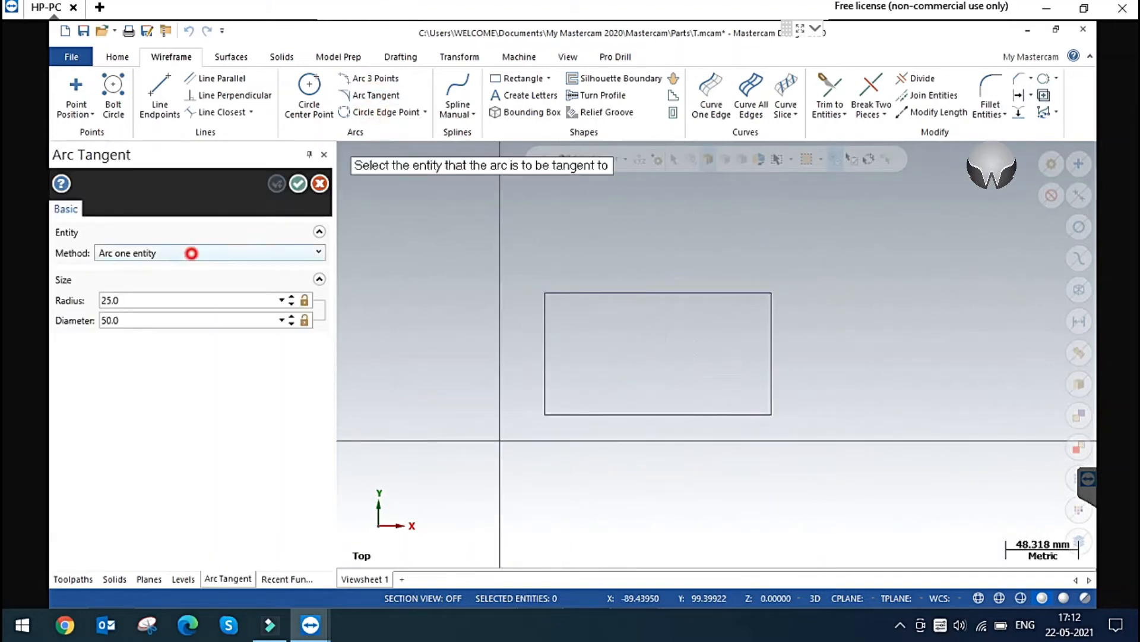
pyautogui.click(188, 253)
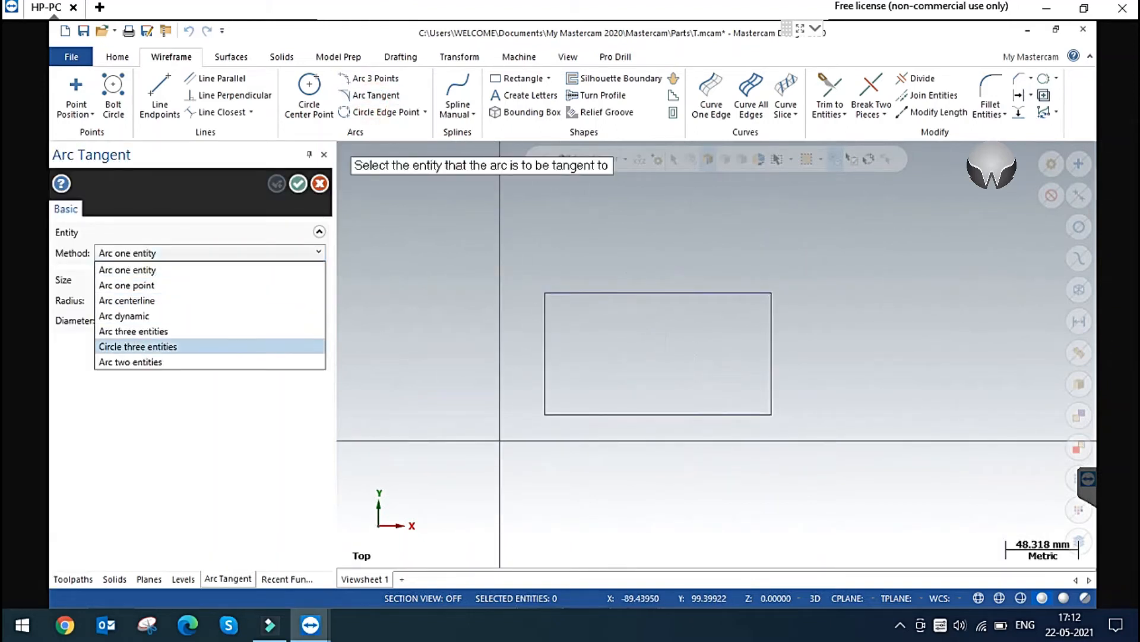
pyautogui.click(162, 270)
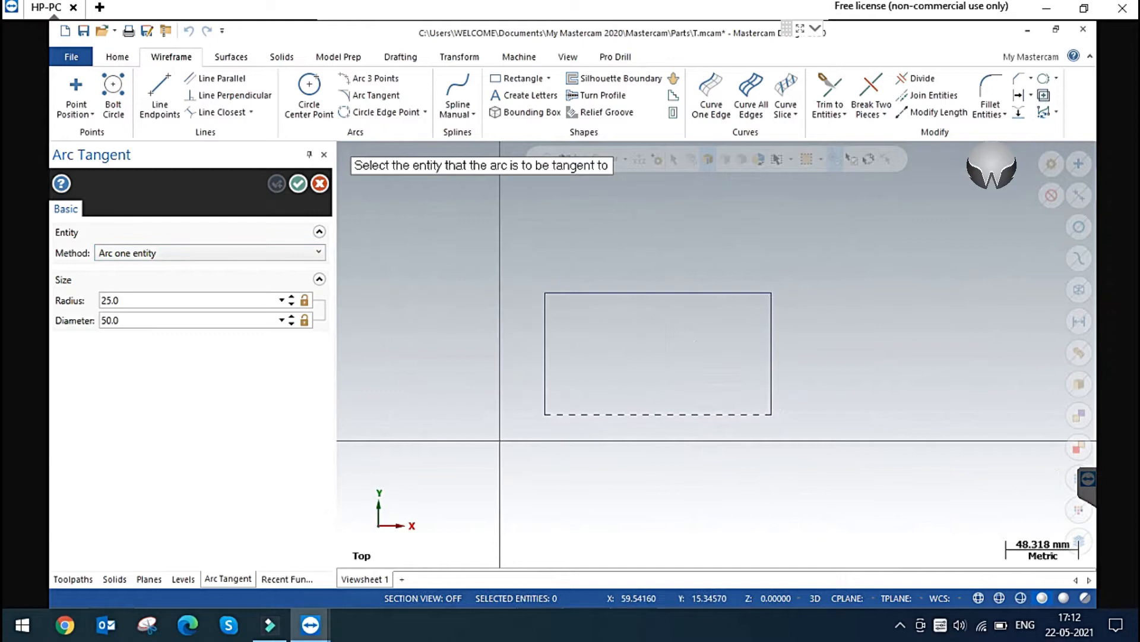
pyautogui.click(448, 168)
pyautogui.moveTo(447, 169); pyautogui.dragTo(479, 234)
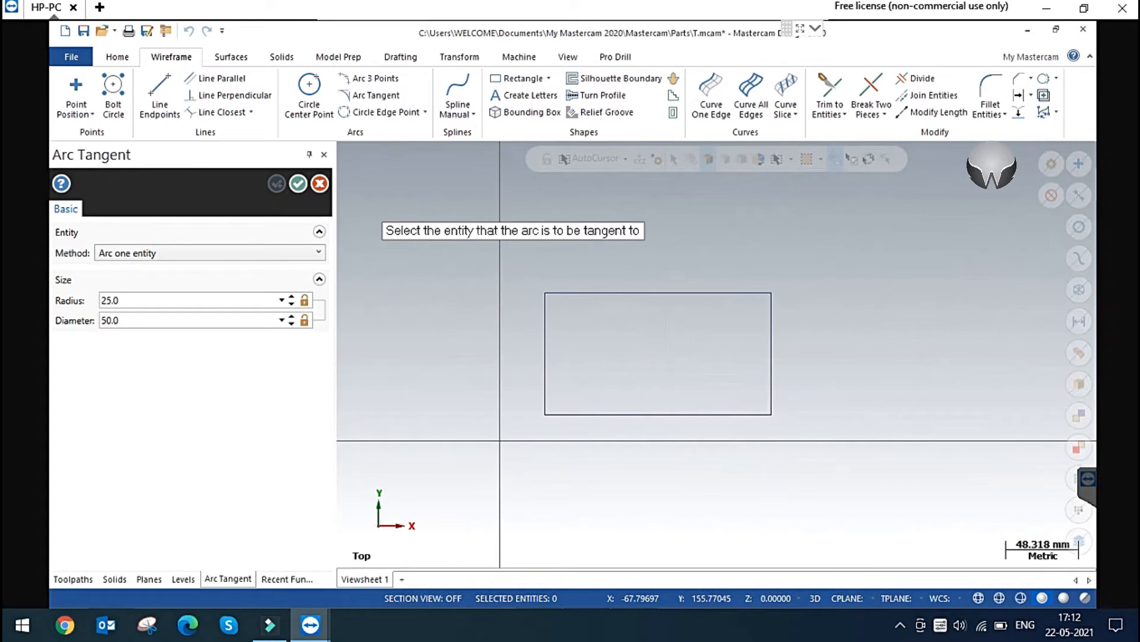
pyautogui.click(544, 354)
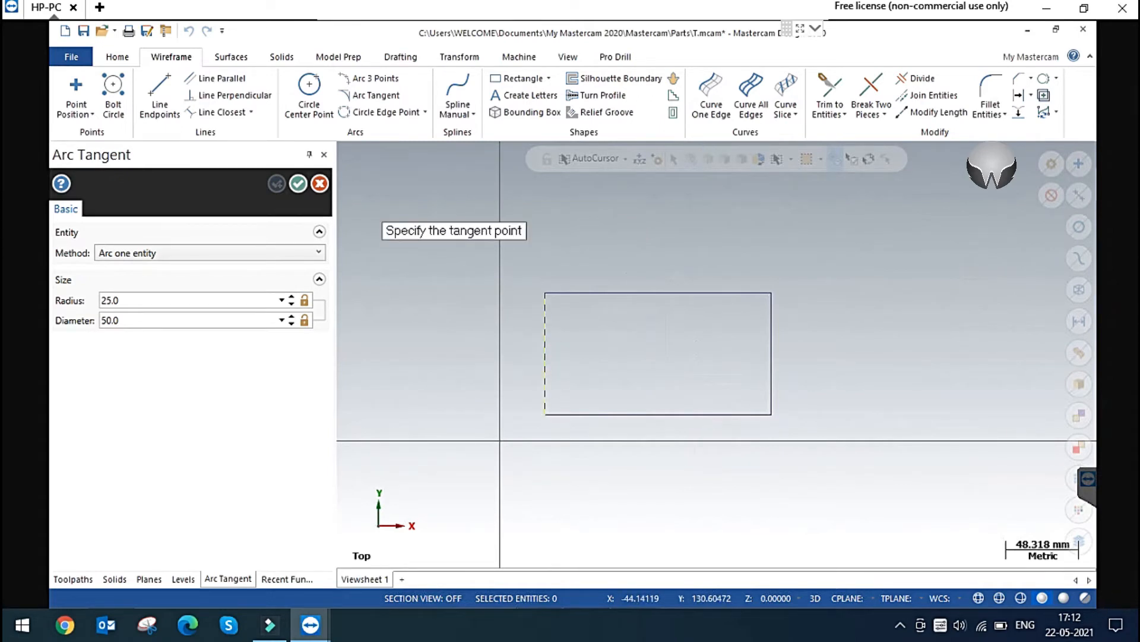
pyautogui.click(659, 292)
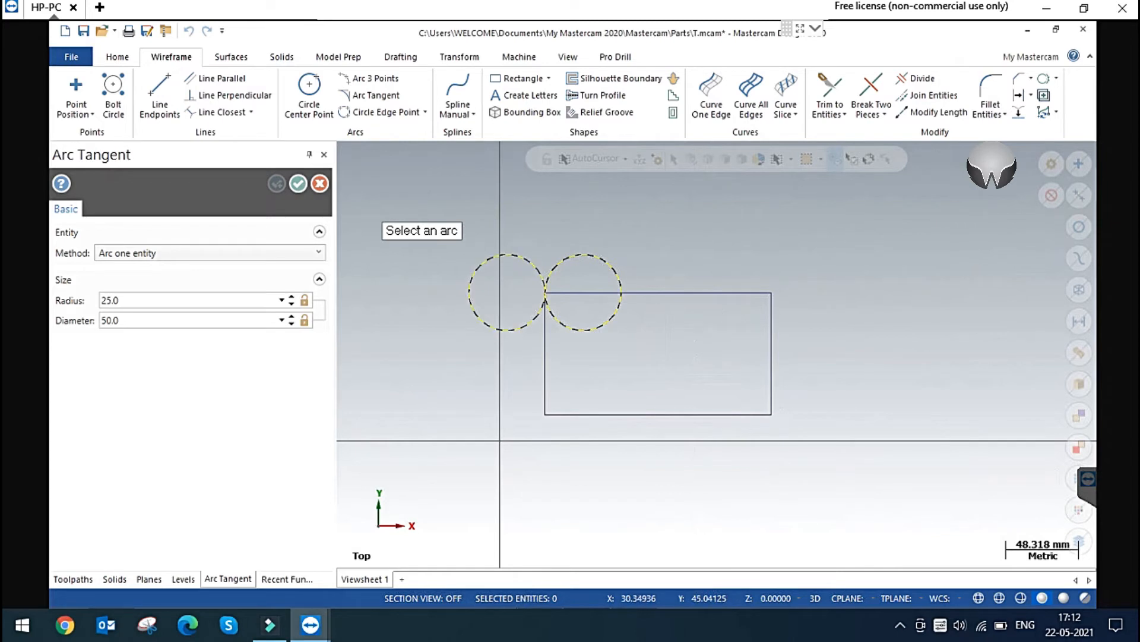
pyautogui.click(517, 248)
pyautogui.click(178, 321)
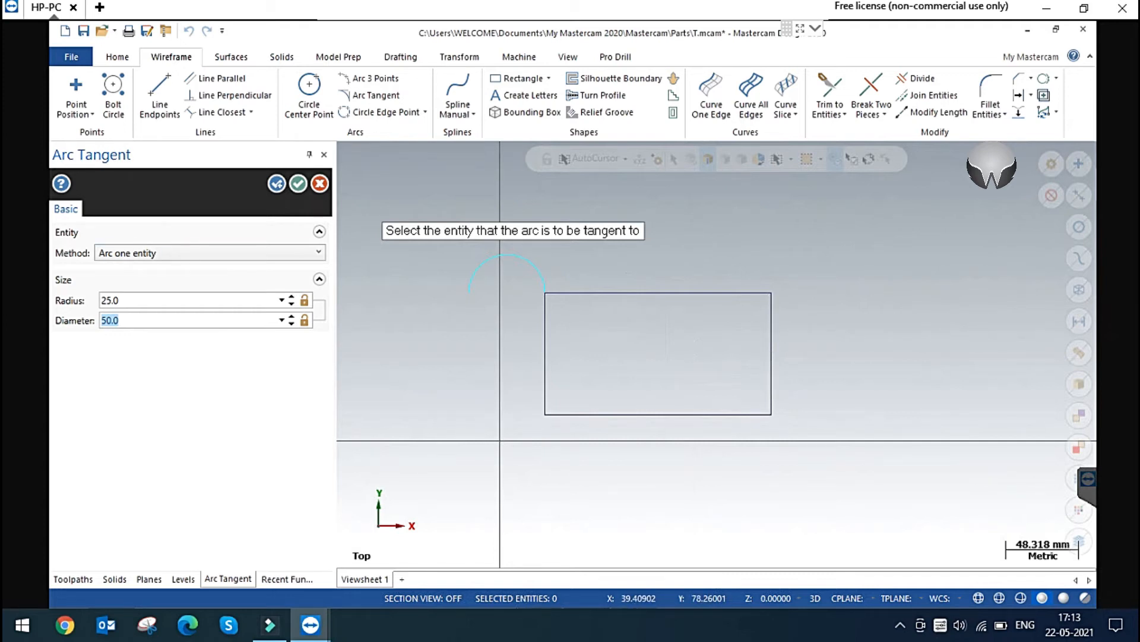
pyautogui.press('Return')
# Step: Delete the tangent arc at the rectangle's upper-left corner, keeping the rectangle
pyautogui.click(522, 255)
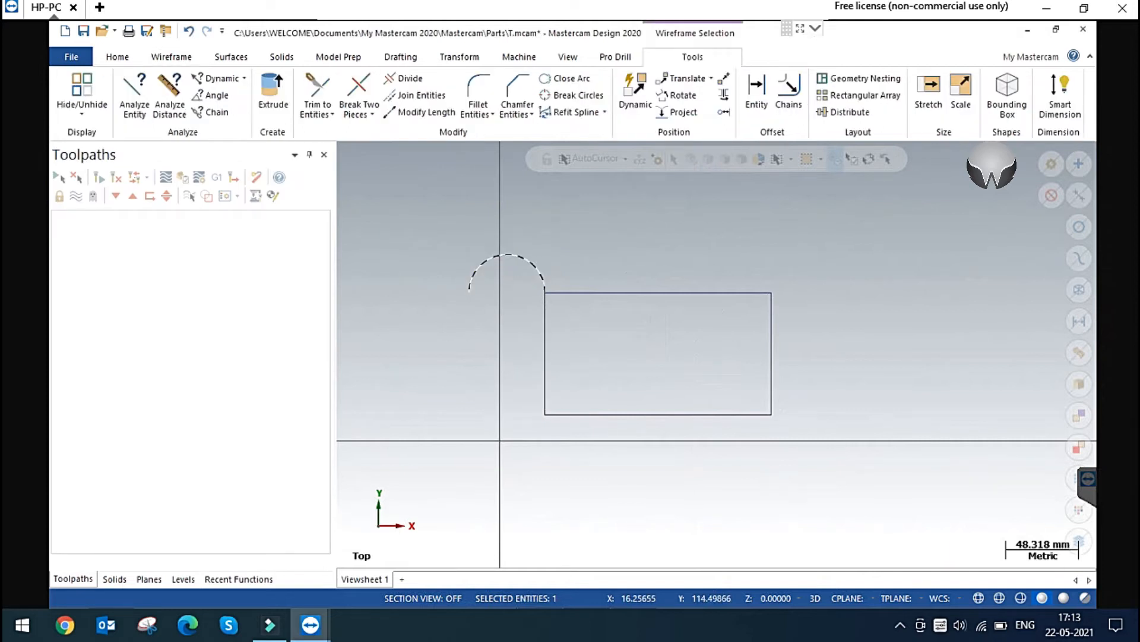
pyautogui.press('Delete')
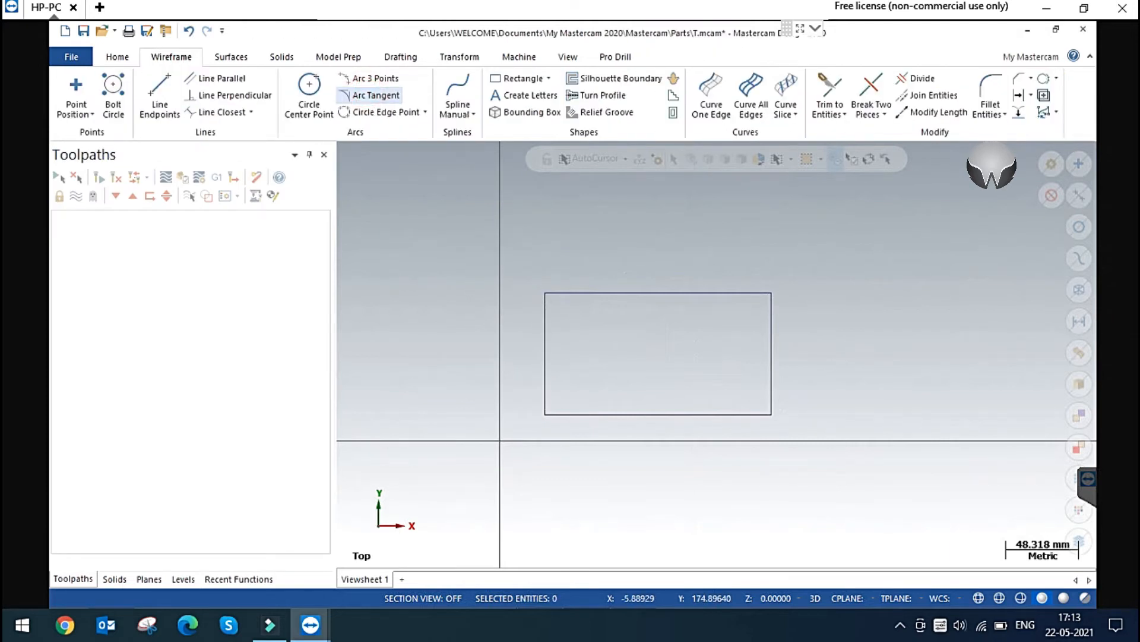
pyautogui.click(376, 95)
pyautogui.click(212, 257)
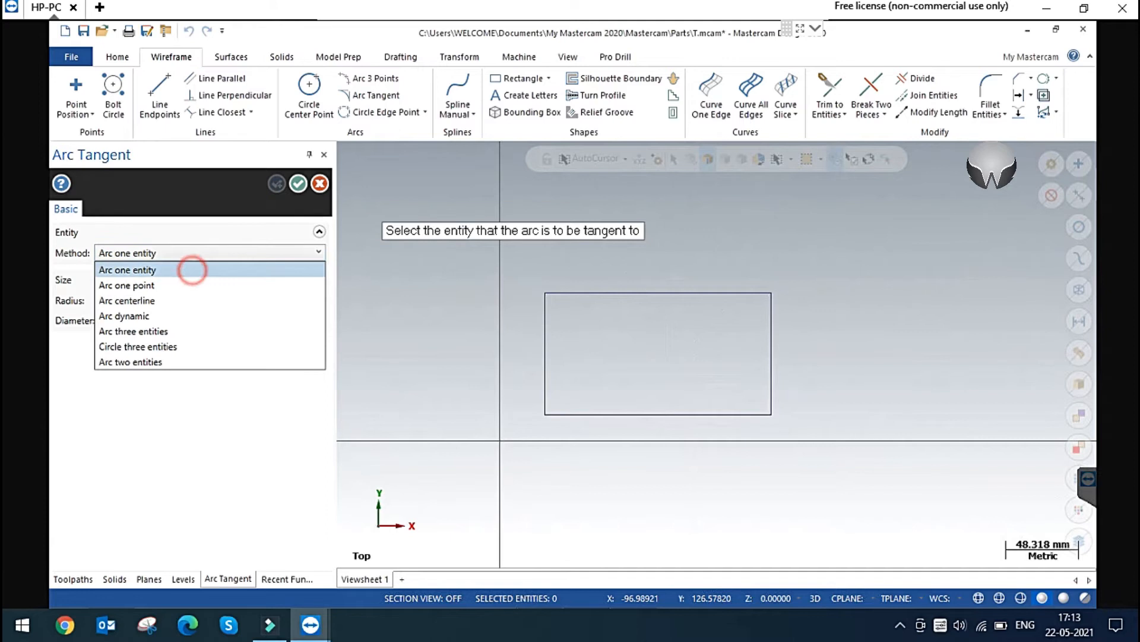
pyautogui.click(127, 270)
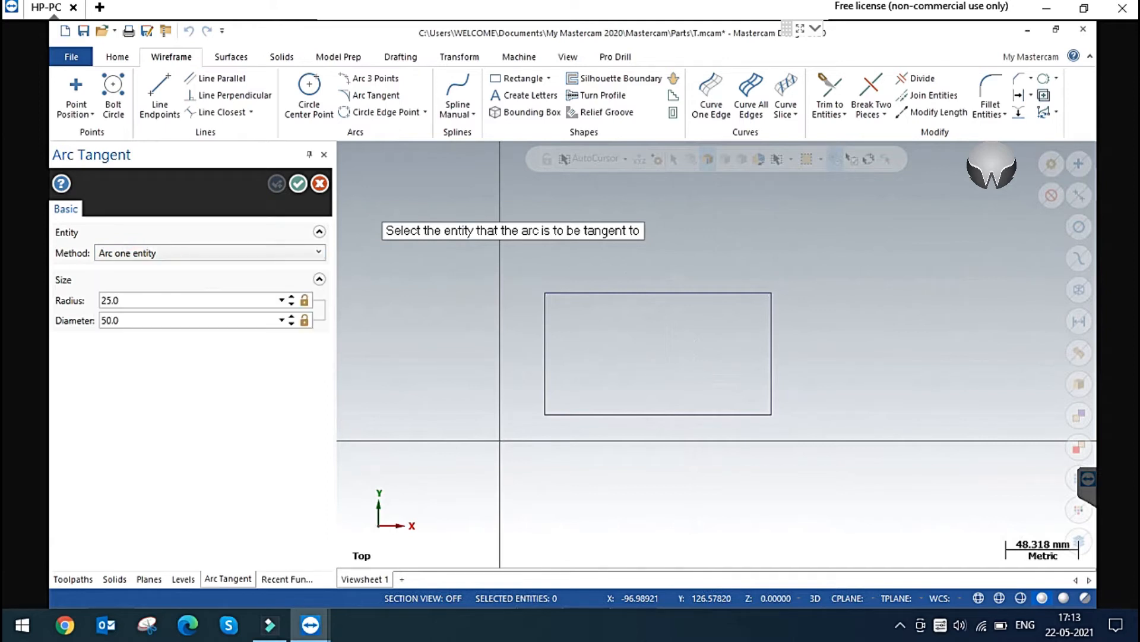
pyautogui.click(545, 340)
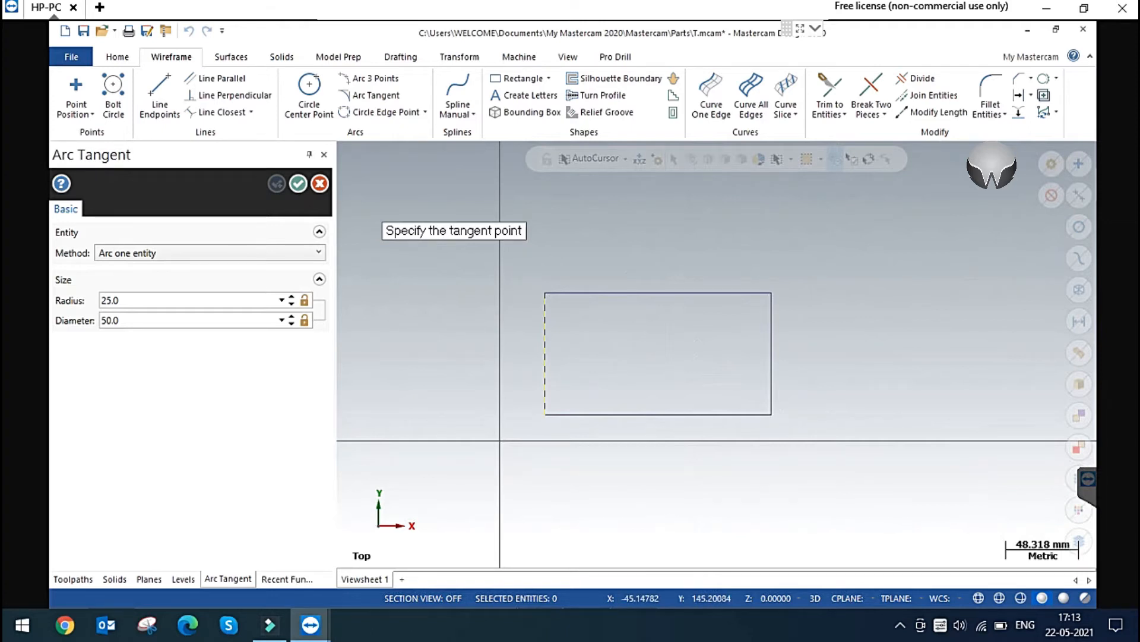
pyautogui.click(657, 293)
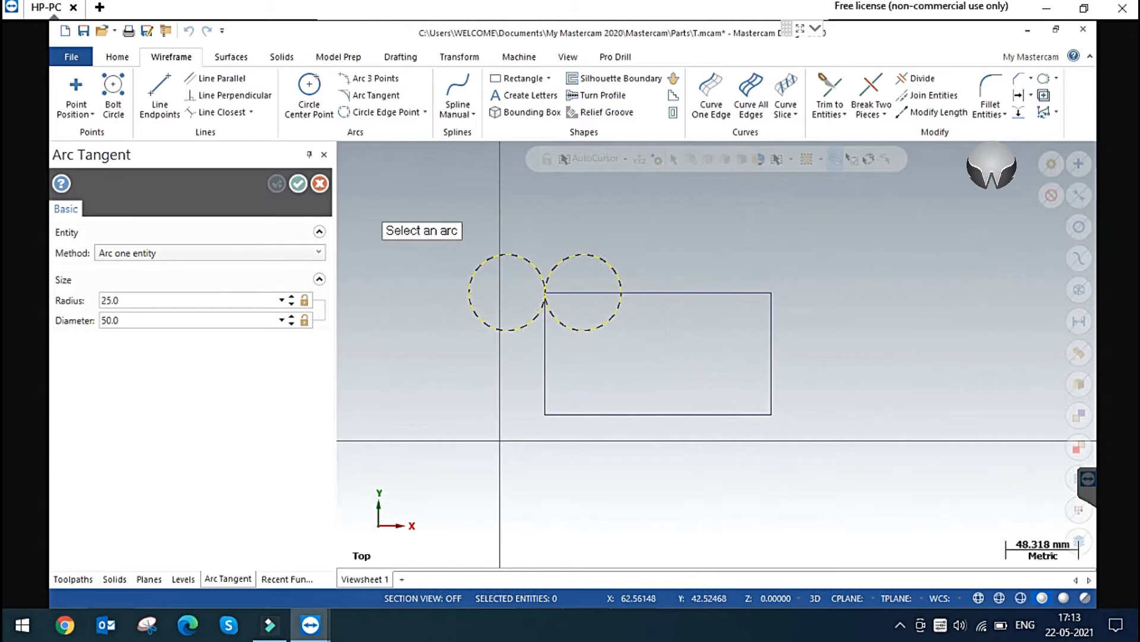
pyautogui.press('Escape')
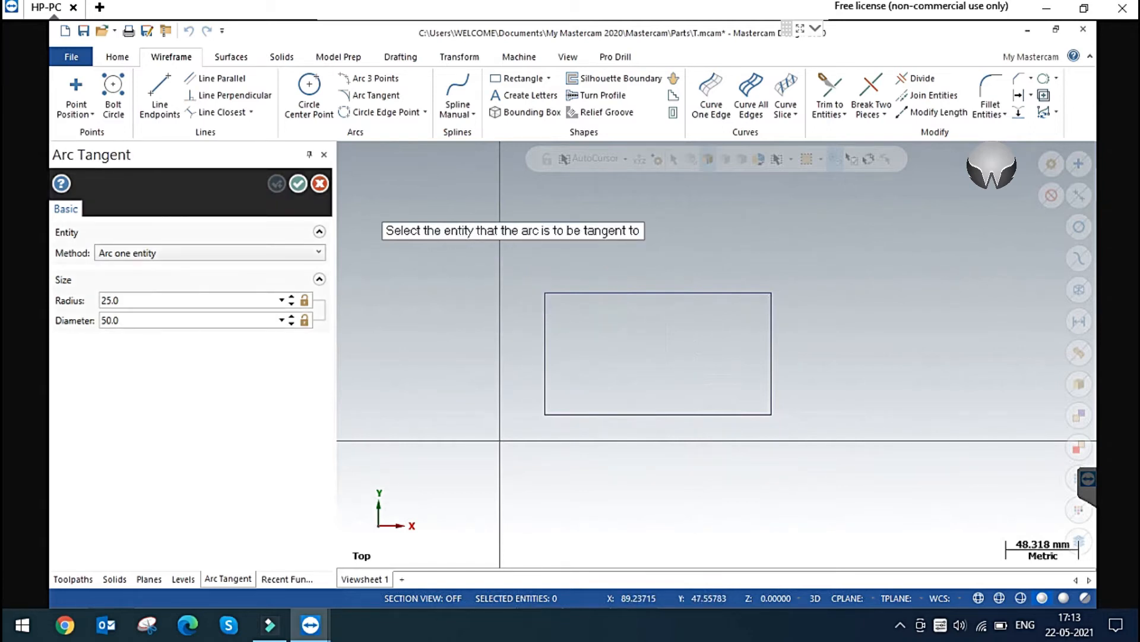
# Step: Try a 50 mm diameter Arc one entity tangent arc partway along the rectangle's left edge, picking the outer upper half
pyautogui.click(547, 378)
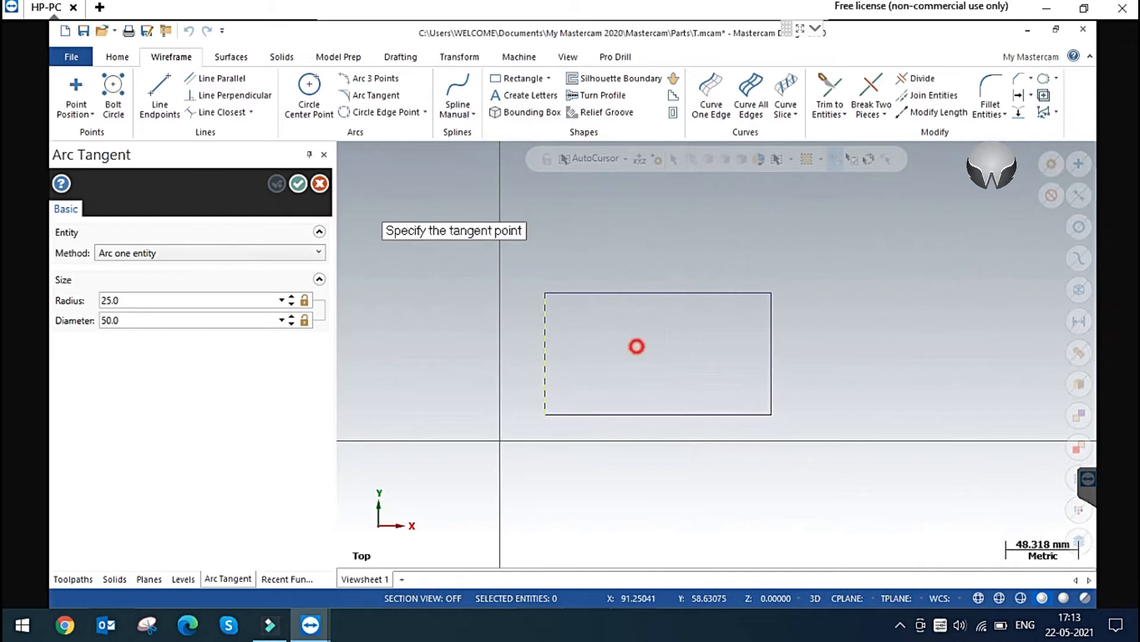
pyautogui.click(636, 347)
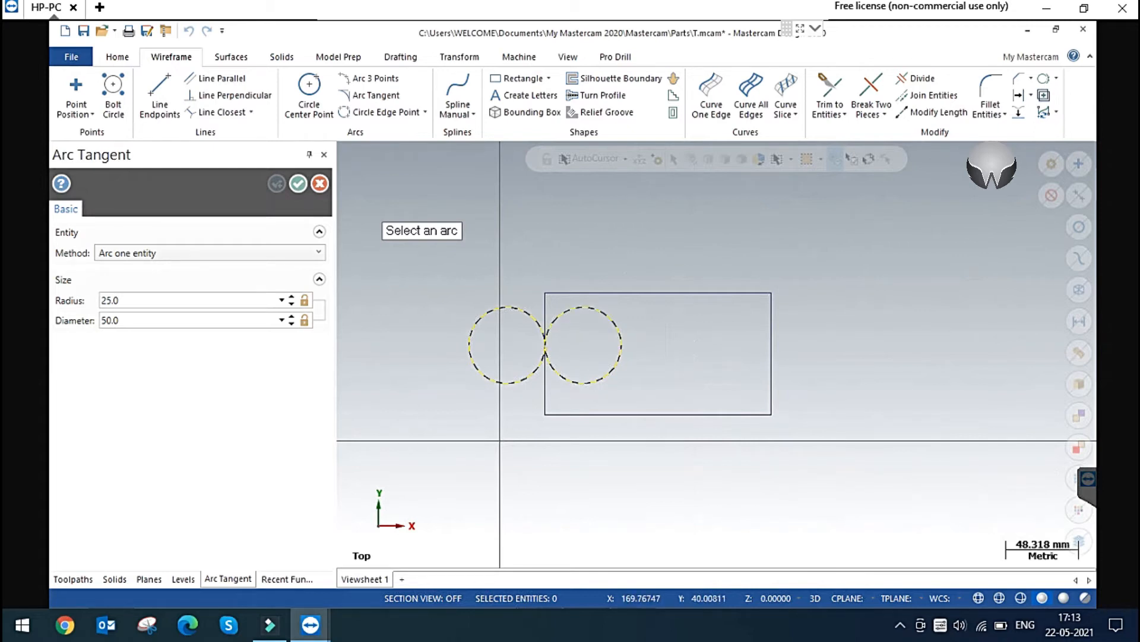
pyautogui.click(491, 302)
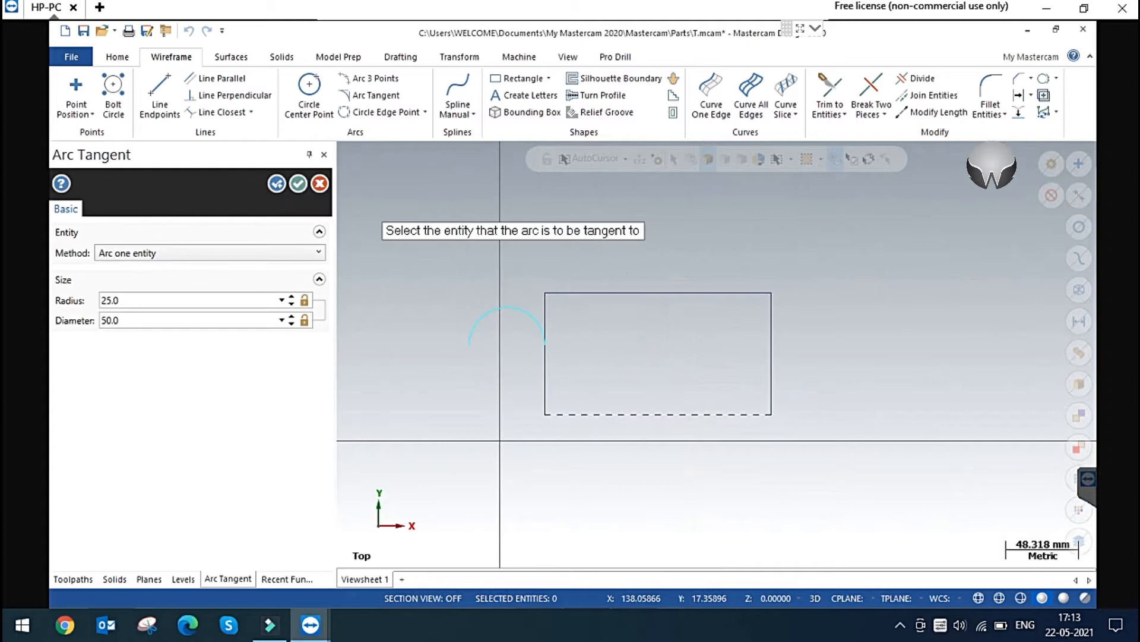
pyautogui.press('Escape')
# Step: With the Arc one point method, try 50 mm diameter arcs tangent to the left edge through the upper-left corner and the top edge's midpoint
pyautogui.click(238, 579)
pyautogui.click(118, 204)
pyautogui.click(198, 252)
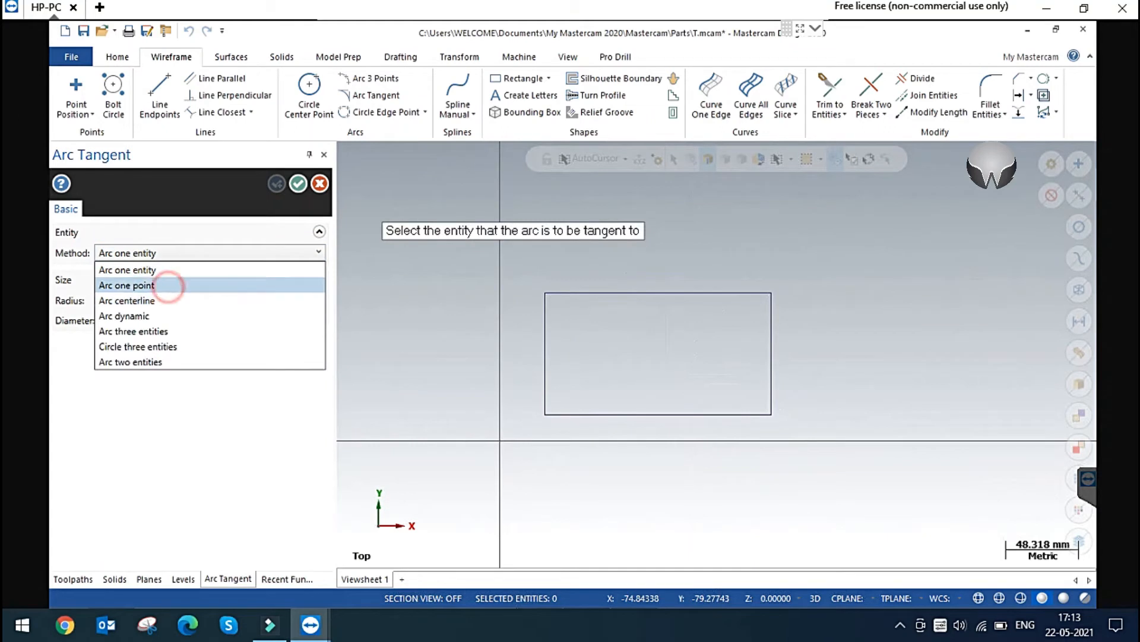
pyautogui.click(169, 286)
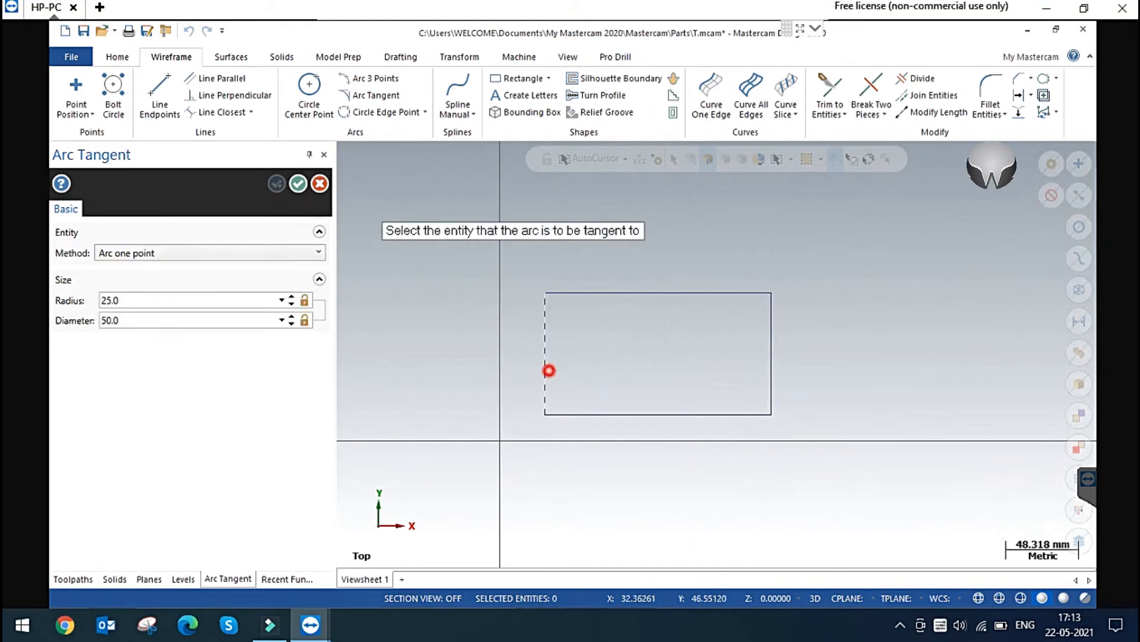
pyautogui.click(546, 369)
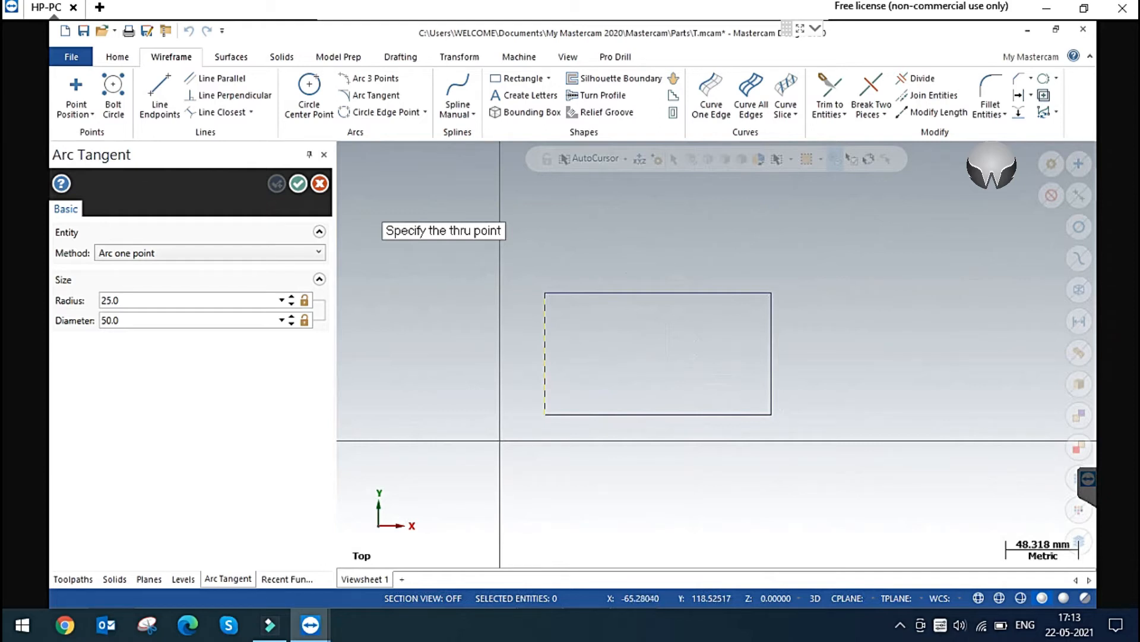
pyautogui.click(545, 293)
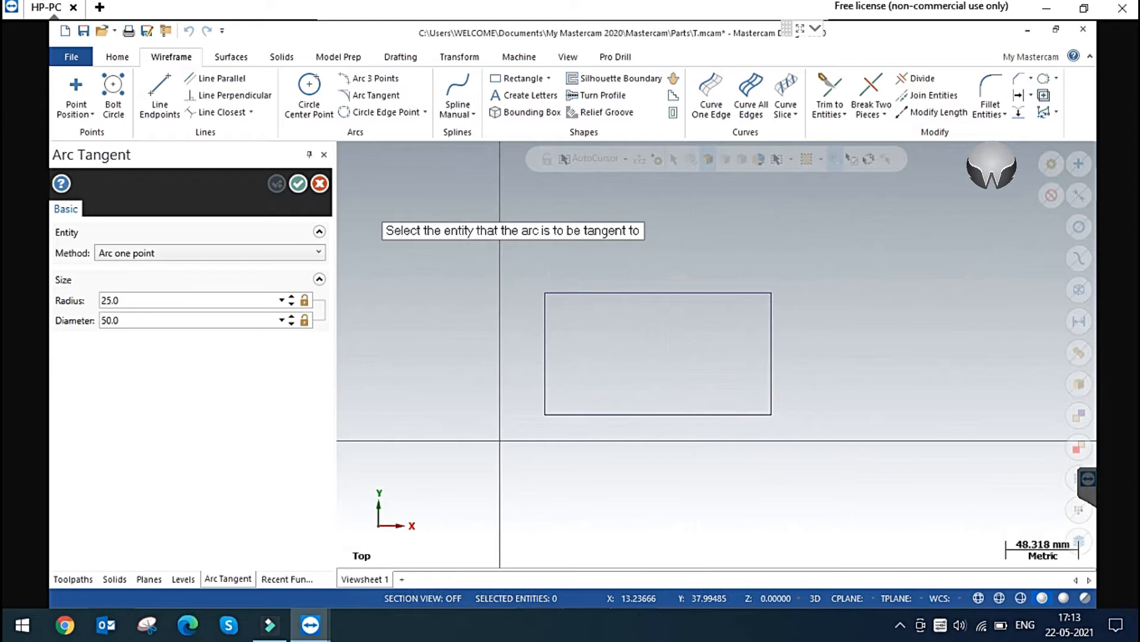
pyautogui.click(545, 353)
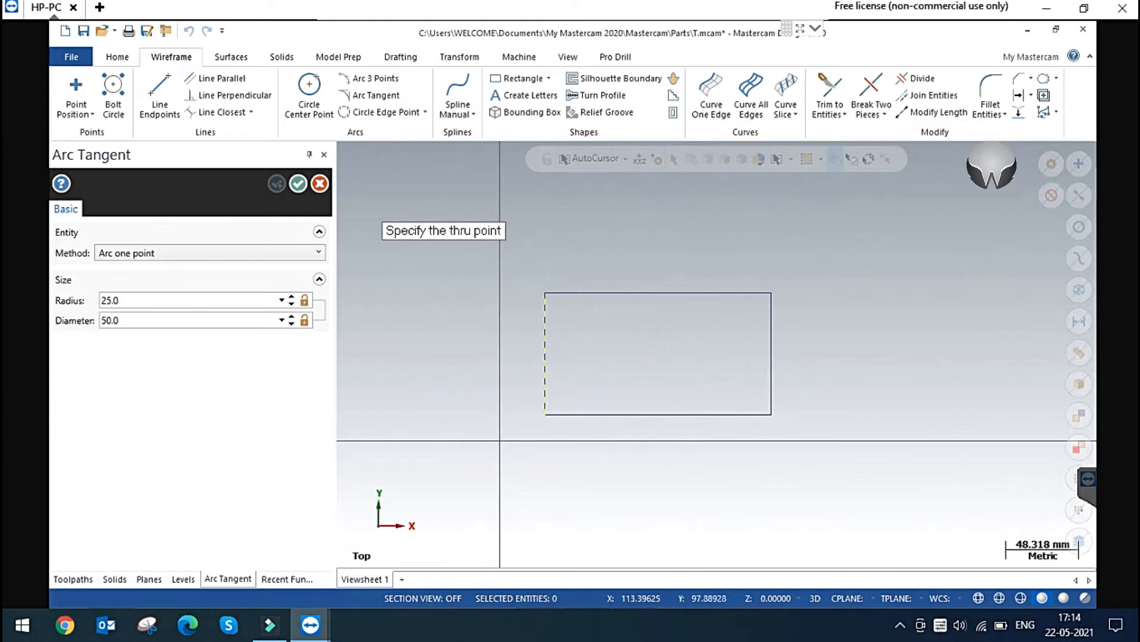
pyautogui.click(658, 292)
pyautogui.click(687, 355)
# Step: Create a 100 mm diameter Arc one point arc tangent to the left edge through the top edge's midpoint, keeping the lower circle's upper-left portion
pyautogui.click(156, 321)
pyautogui.doubleClick(156, 321)
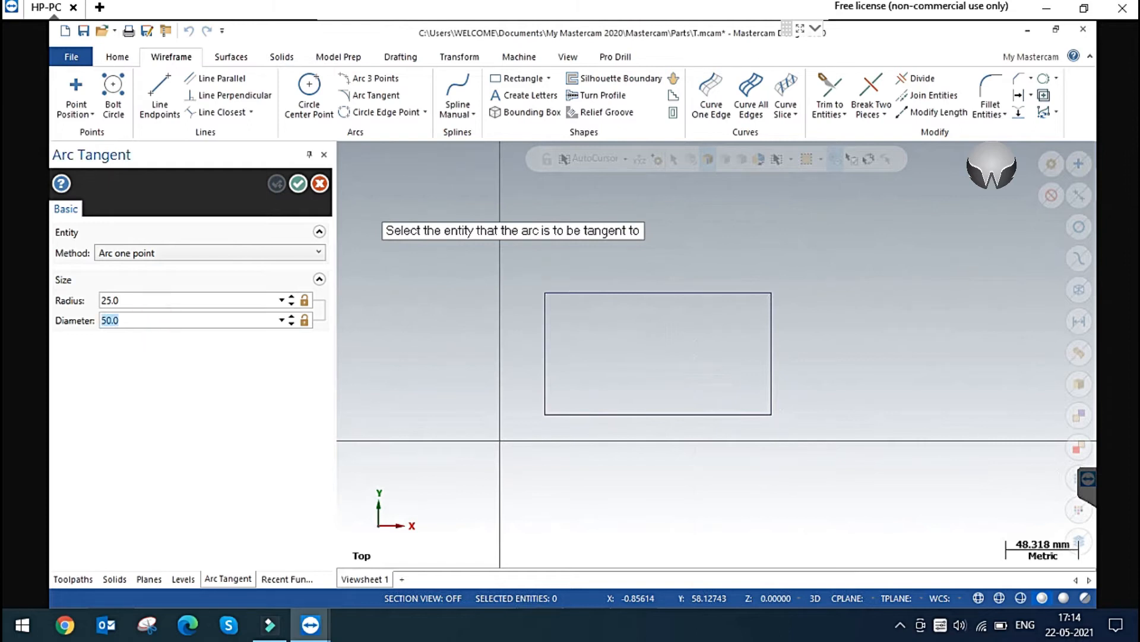
pyautogui.write('100')
pyautogui.press('Return')
pyautogui.click(544, 358)
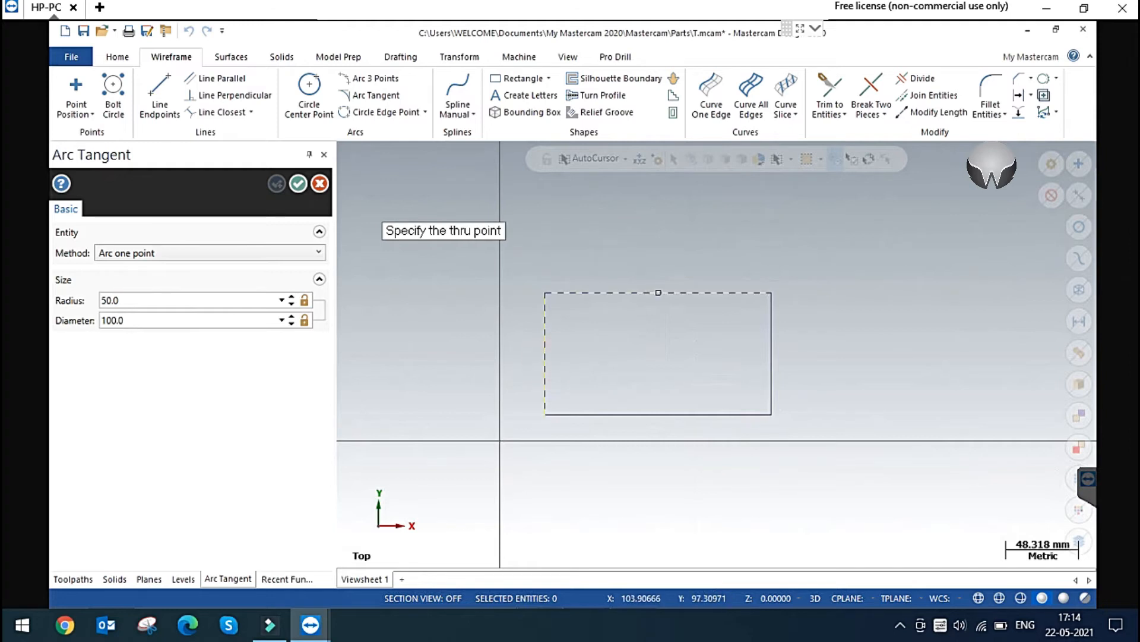
pyautogui.click(656, 295)
pyautogui.scroll(-1, 535, 505)
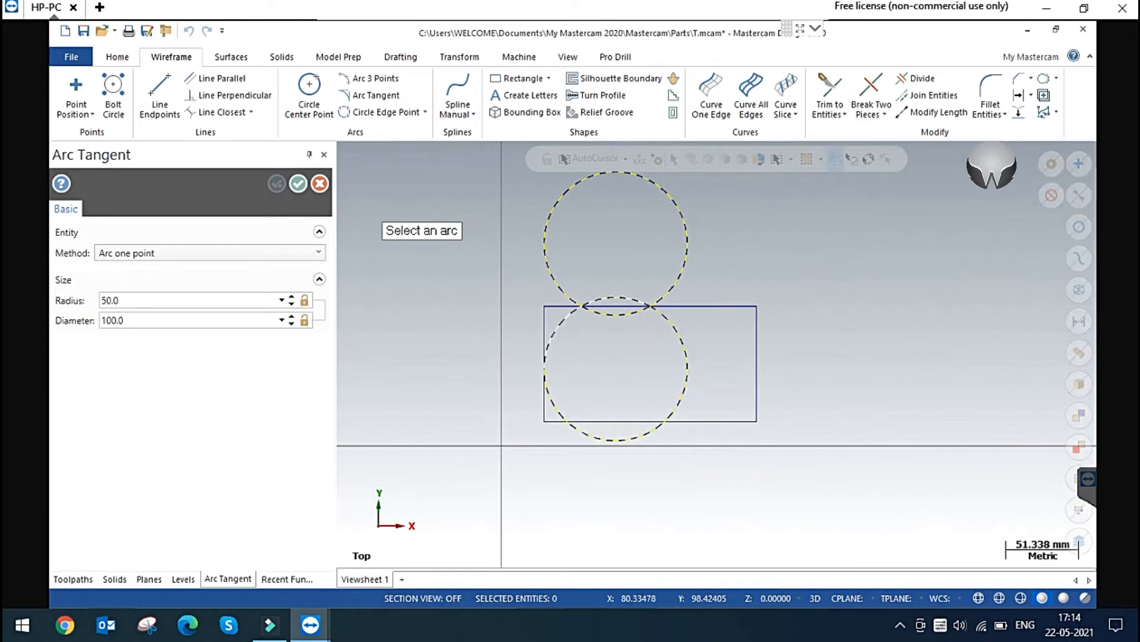
pyautogui.click(614, 294)
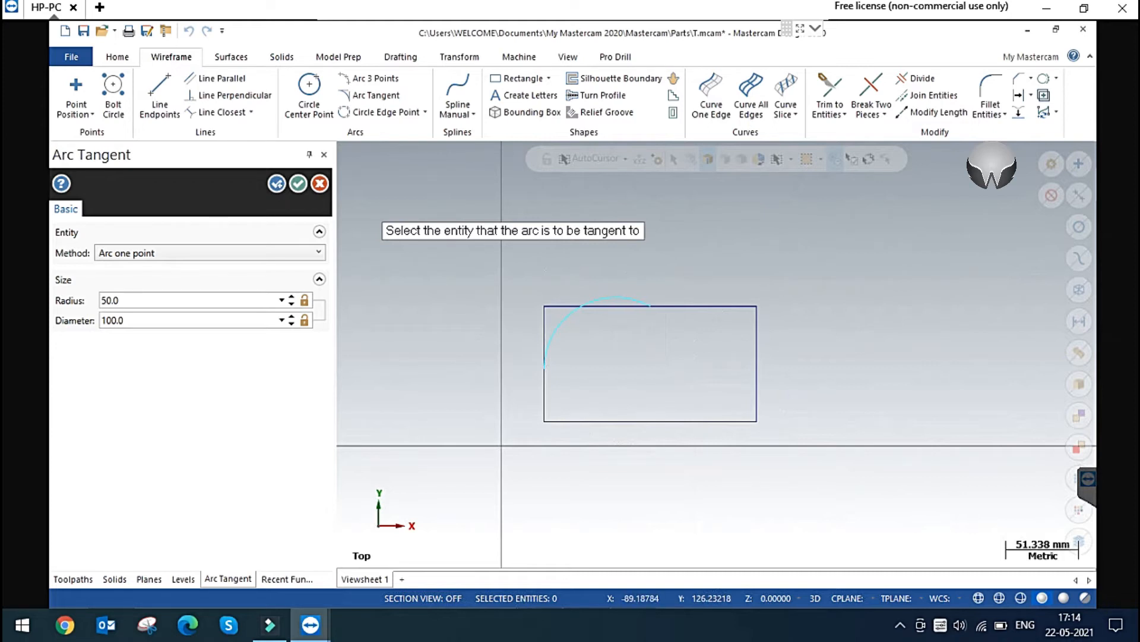
pyautogui.click(277, 183)
# Step: Create a 100 mm diameter Arc centerline circle tangent to the rectangle's bottom edge and centred on its right edge line, keeping the lower circle
pyautogui.click(221, 255)
pyautogui.click(194, 301)
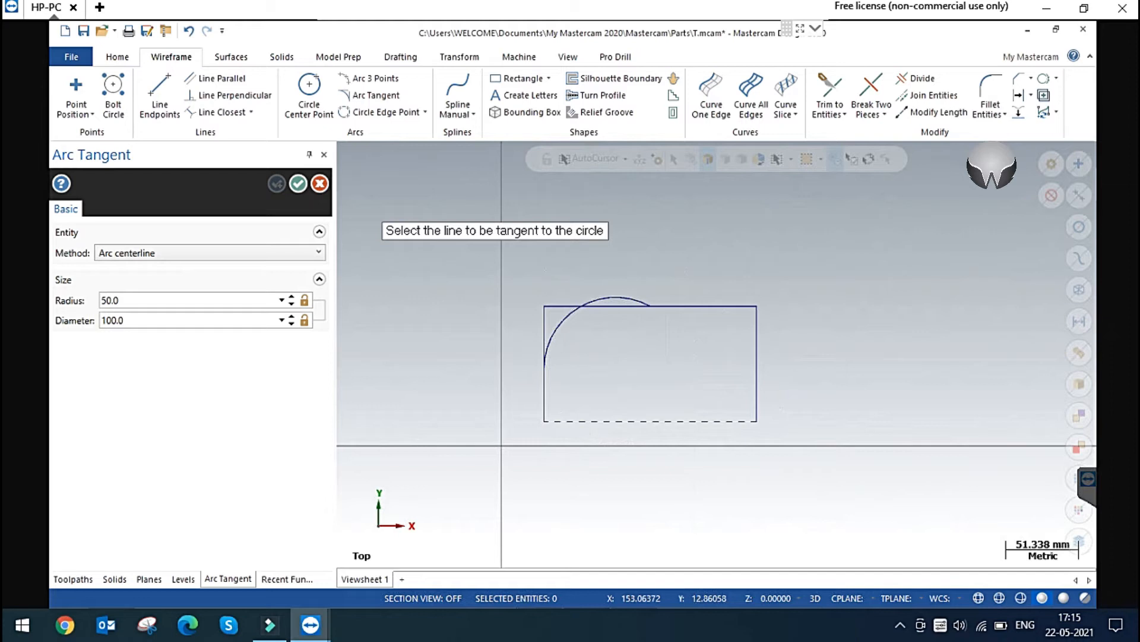
pyautogui.click(717, 421)
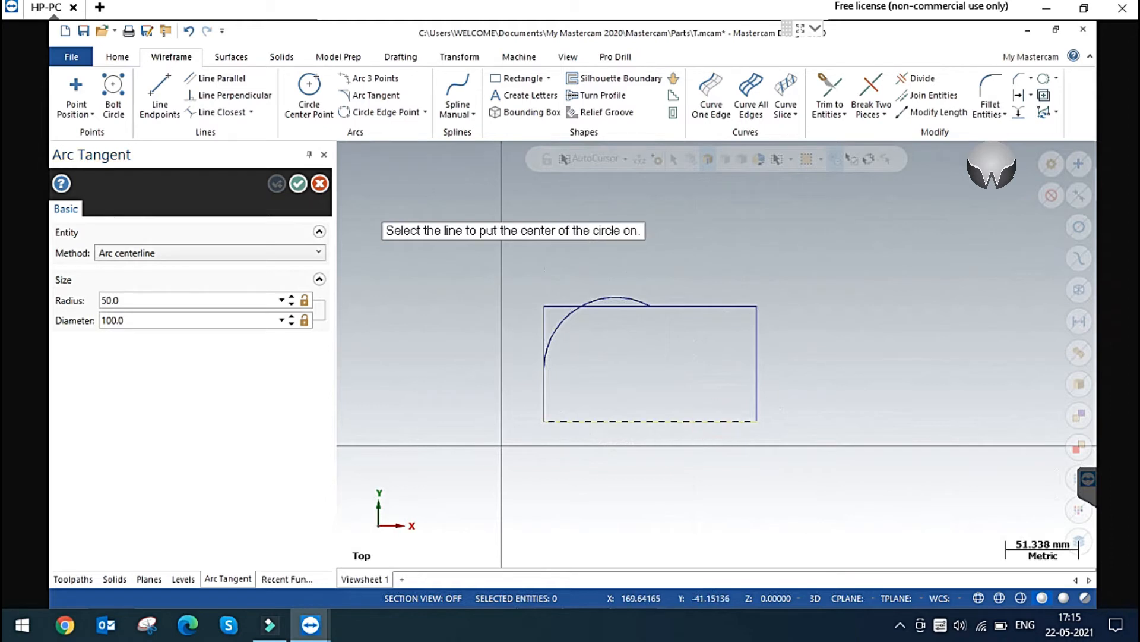
pyautogui.click(756, 365)
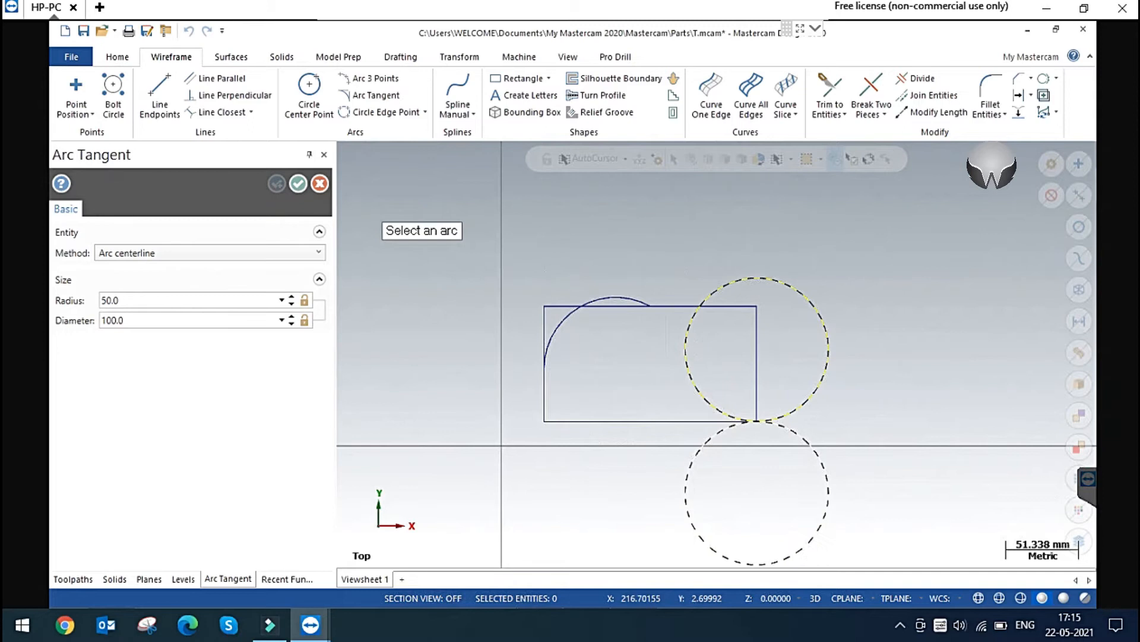
pyautogui.click(810, 448)
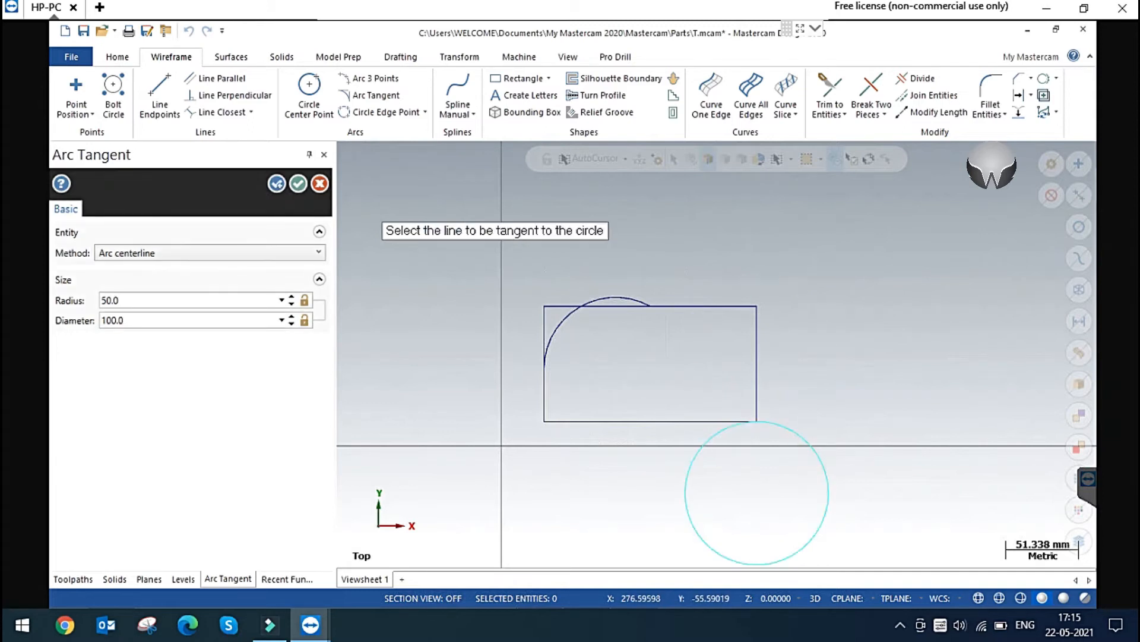
pyautogui.scroll(-1, 593, 259)
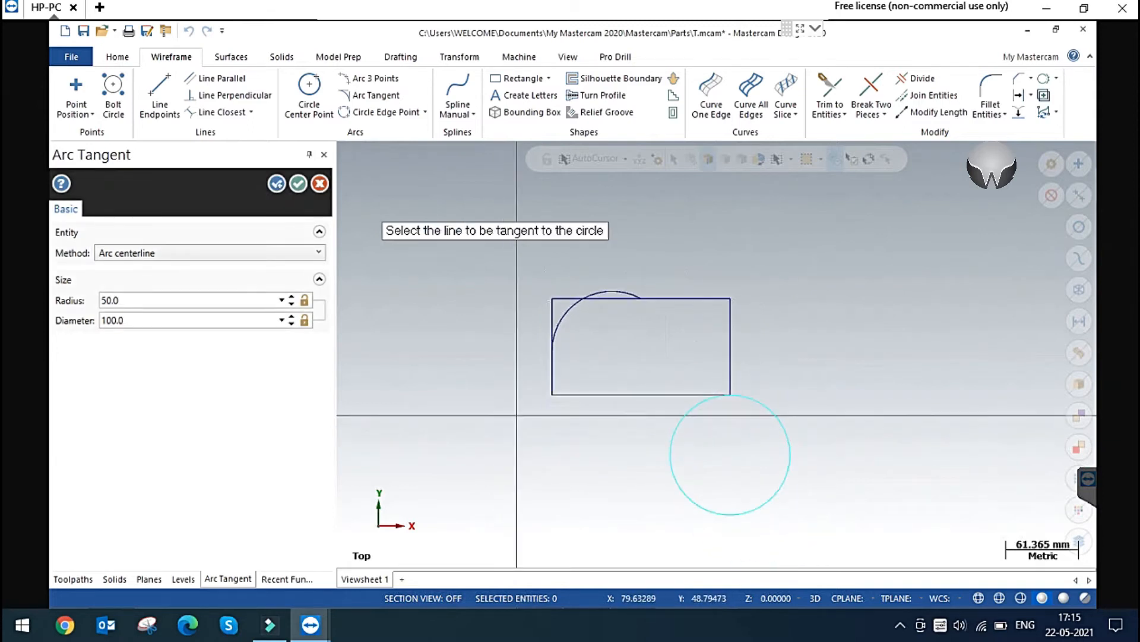
pyautogui.click(299, 184)
# Step: Delete the circle below the rectangle and the arc at its upper-left corner
pyautogui.click(773, 495)
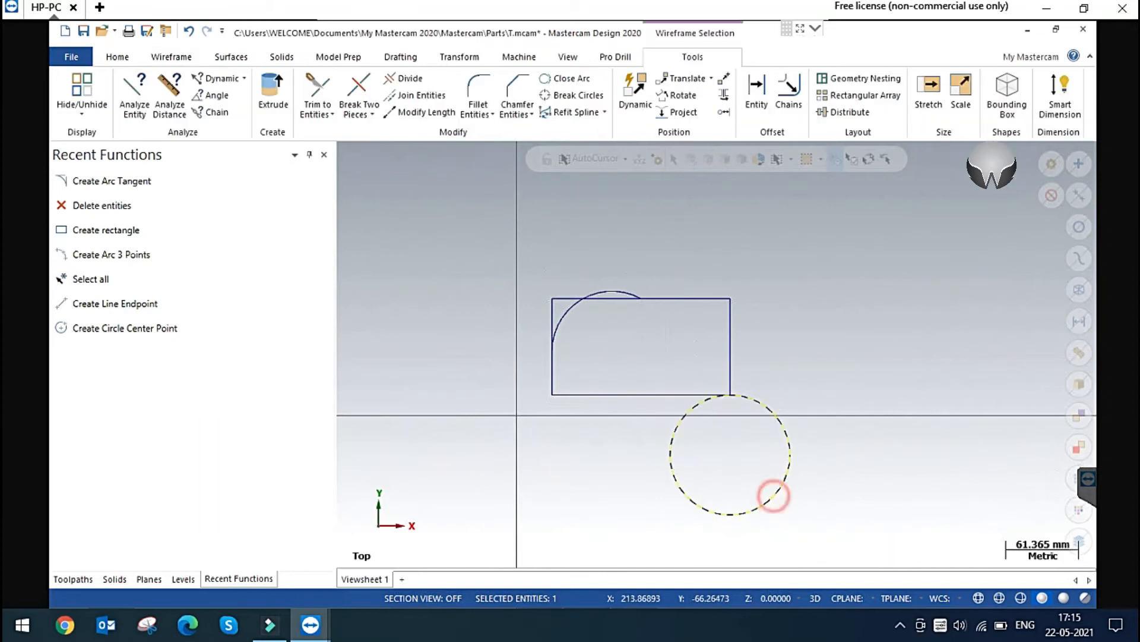
pyautogui.click(565, 323)
pyautogui.press('Delete')
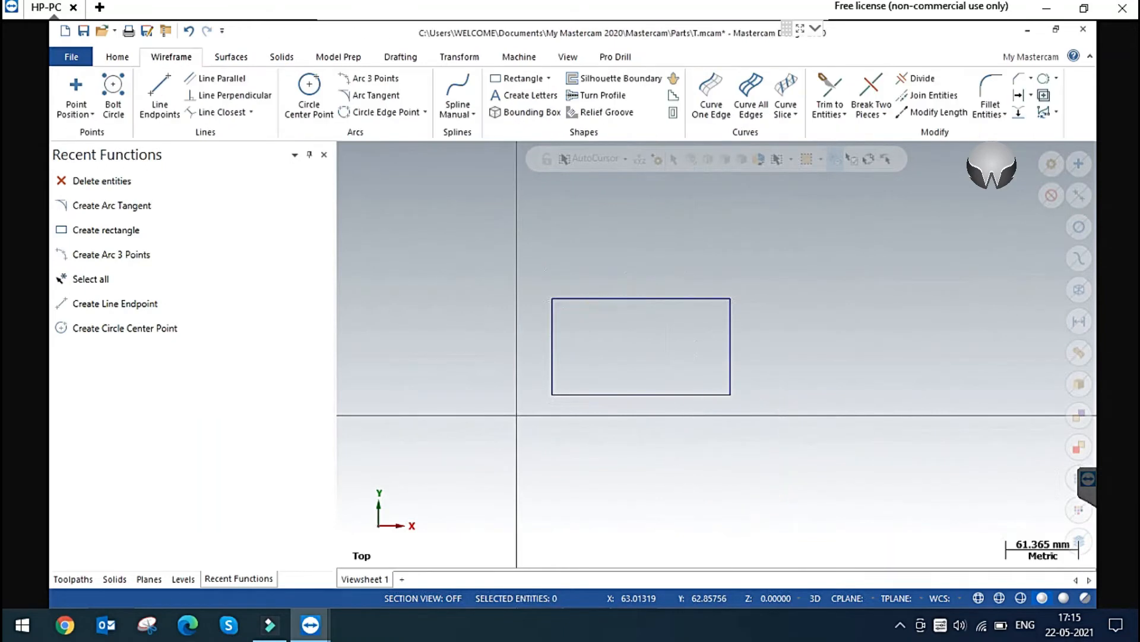
# Step: Create an Arc dynamic arc of about 124 mm radius, tangent near the bottom edge's right end and ending inside the rectangle
pyautogui.click(376, 95)
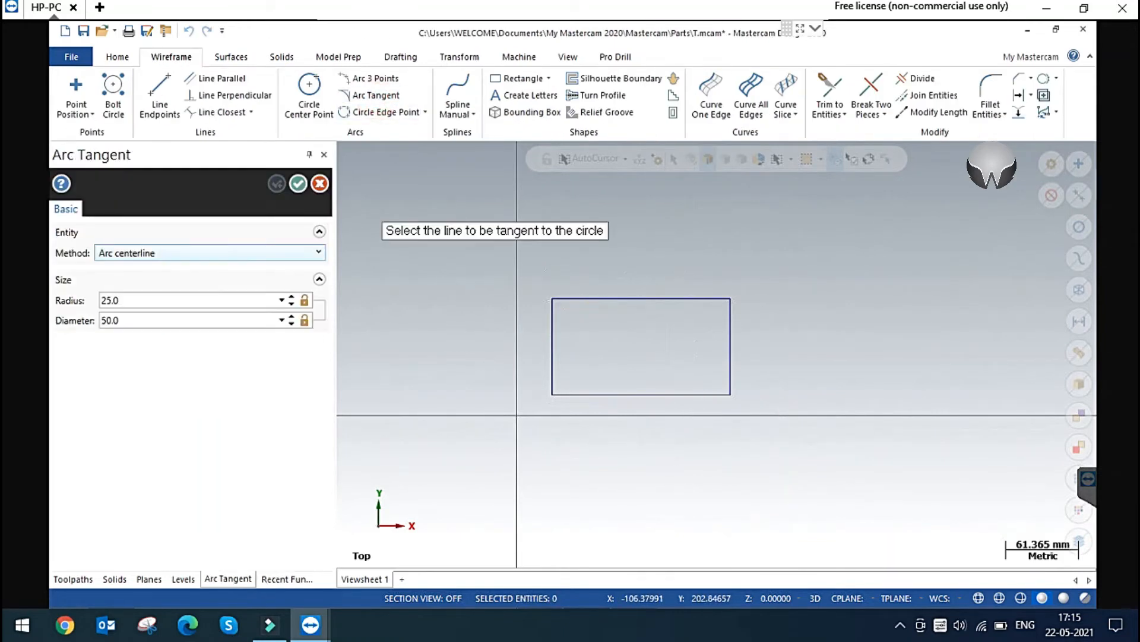
pyautogui.click(202, 252)
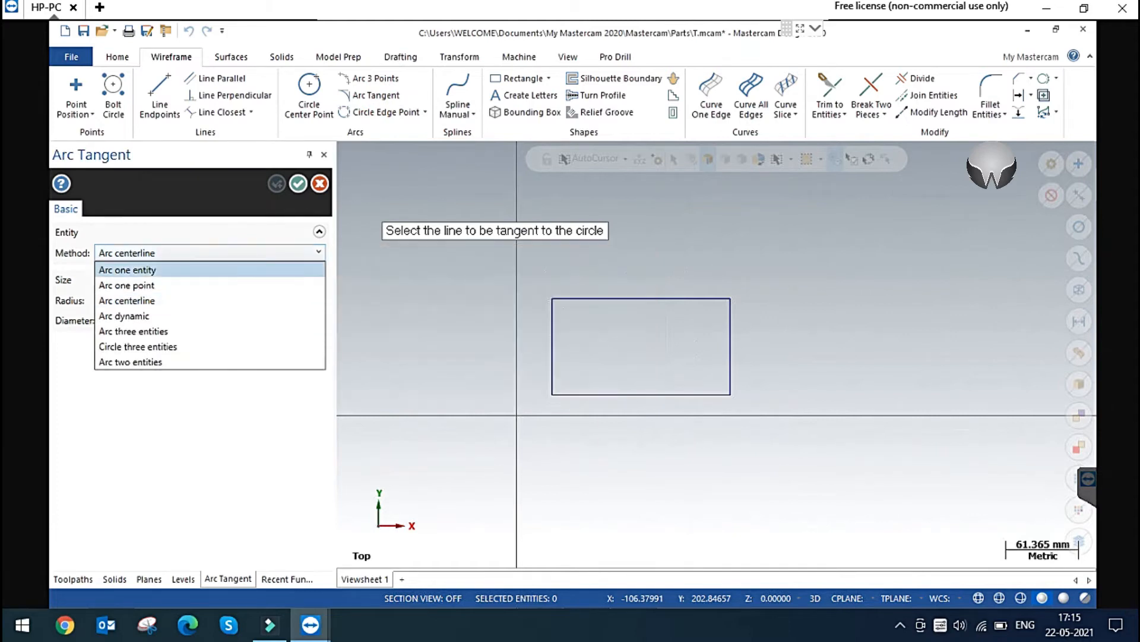
pyautogui.click(145, 313)
pyautogui.click(584, 395)
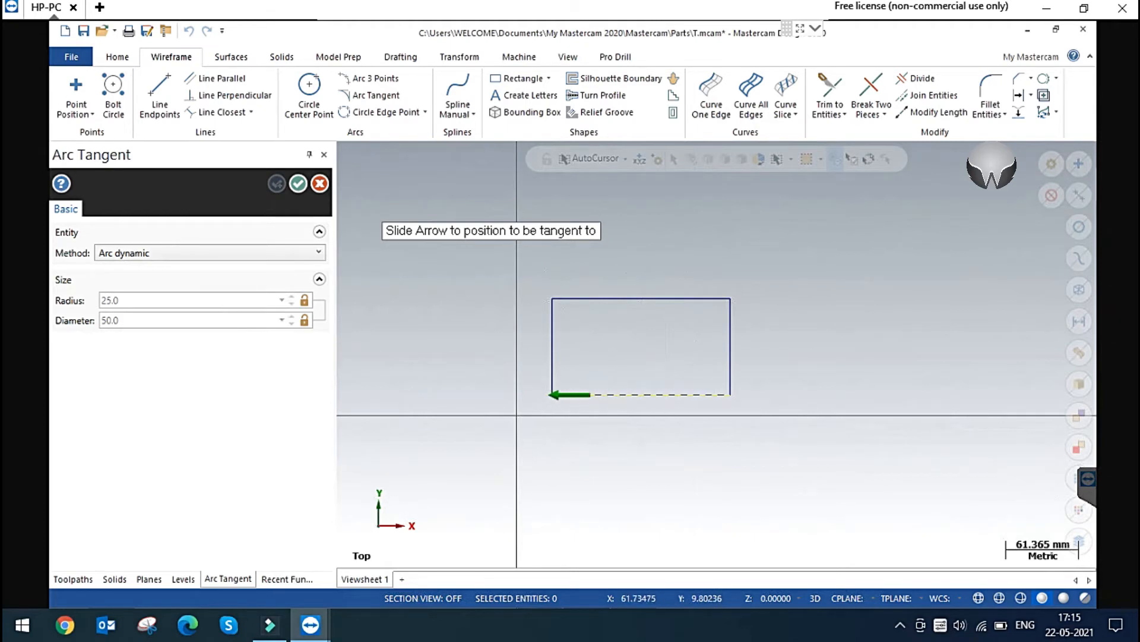
pyautogui.click(692, 395)
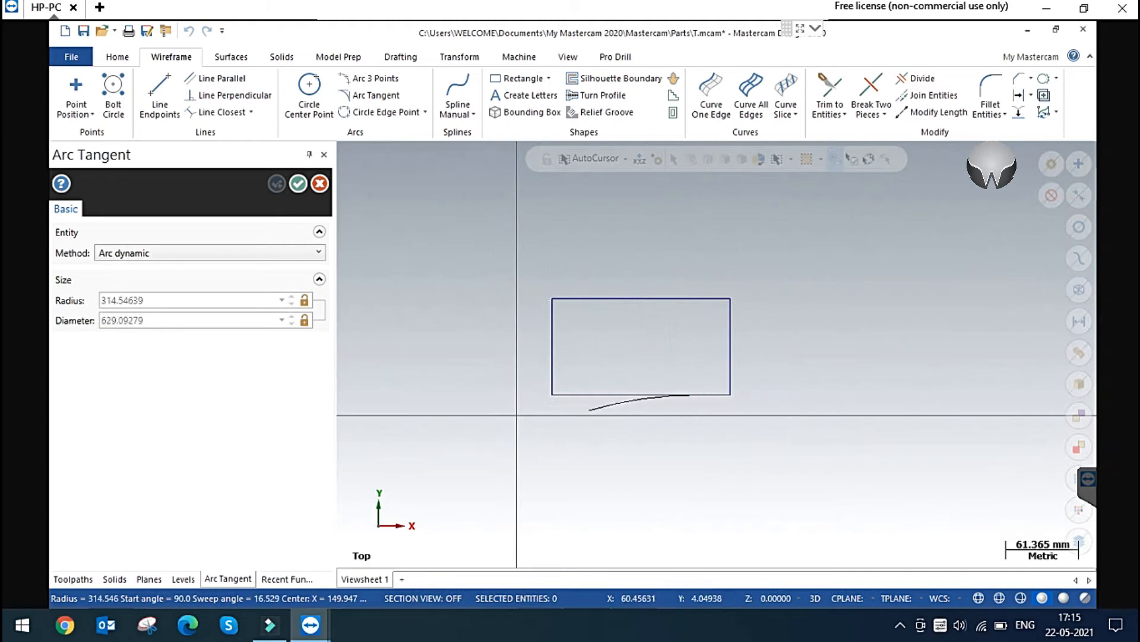
pyautogui.click(604, 362)
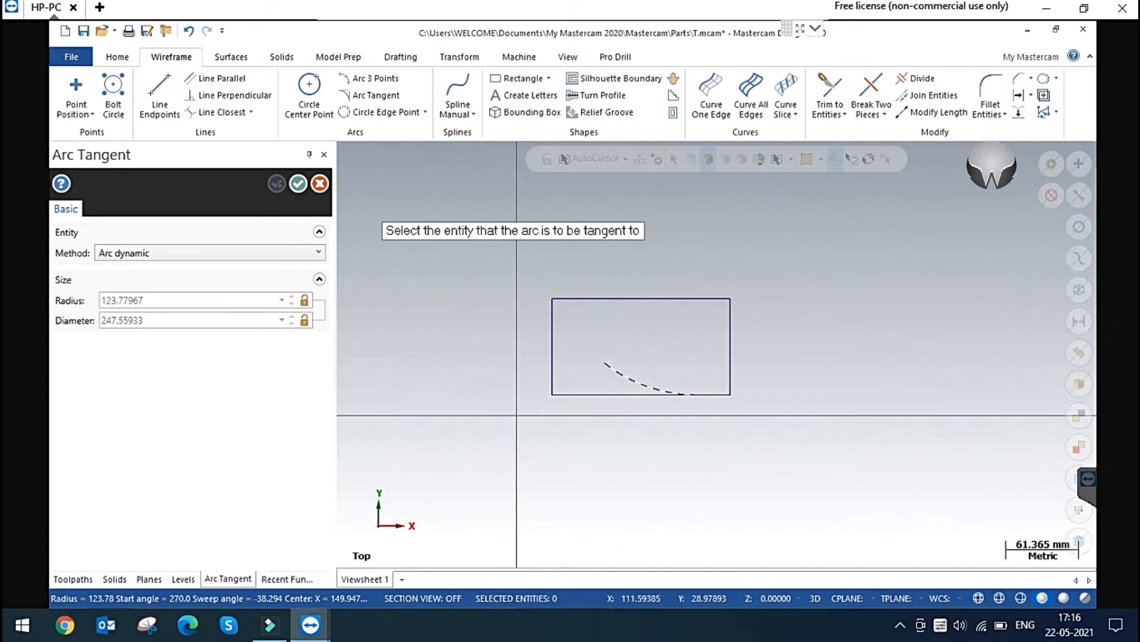
# Step: Switch the Arc Tangent method to Arc three entities, leave the command, and delete the dynamic arc inside the rectangle
pyautogui.click(249, 252)
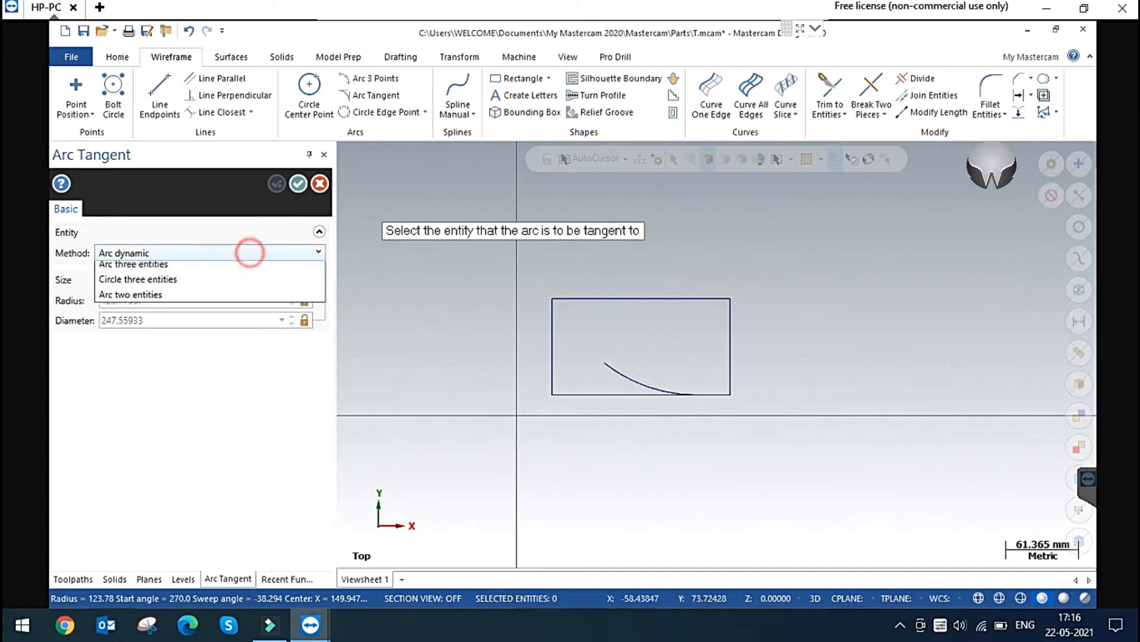
pyautogui.click(212, 332)
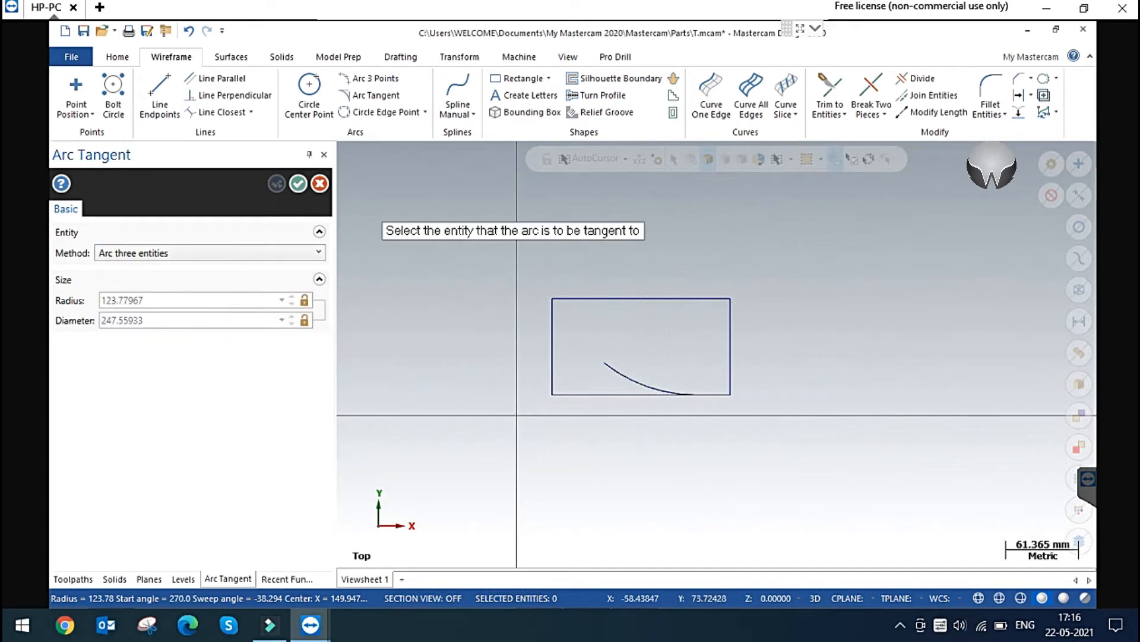
pyautogui.press('Escape')
pyautogui.click(642, 380)
pyautogui.press('Delete')
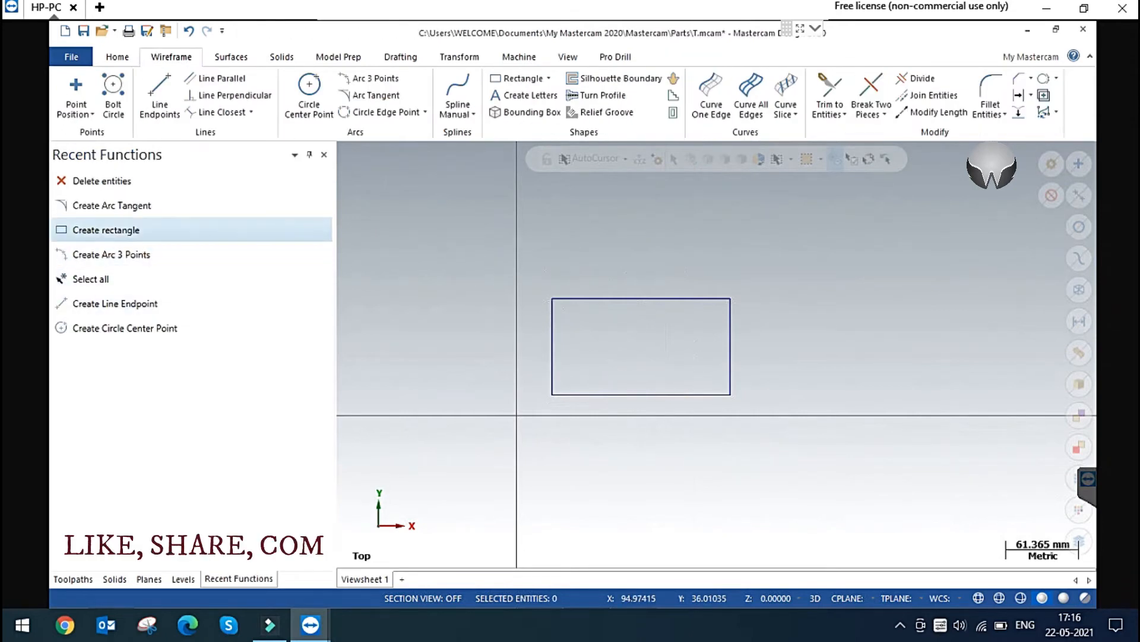
# Step: Create an Arc three entities arc tangent to the rectangle's bottom, top and left edges
pyautogui.click(112, 205)
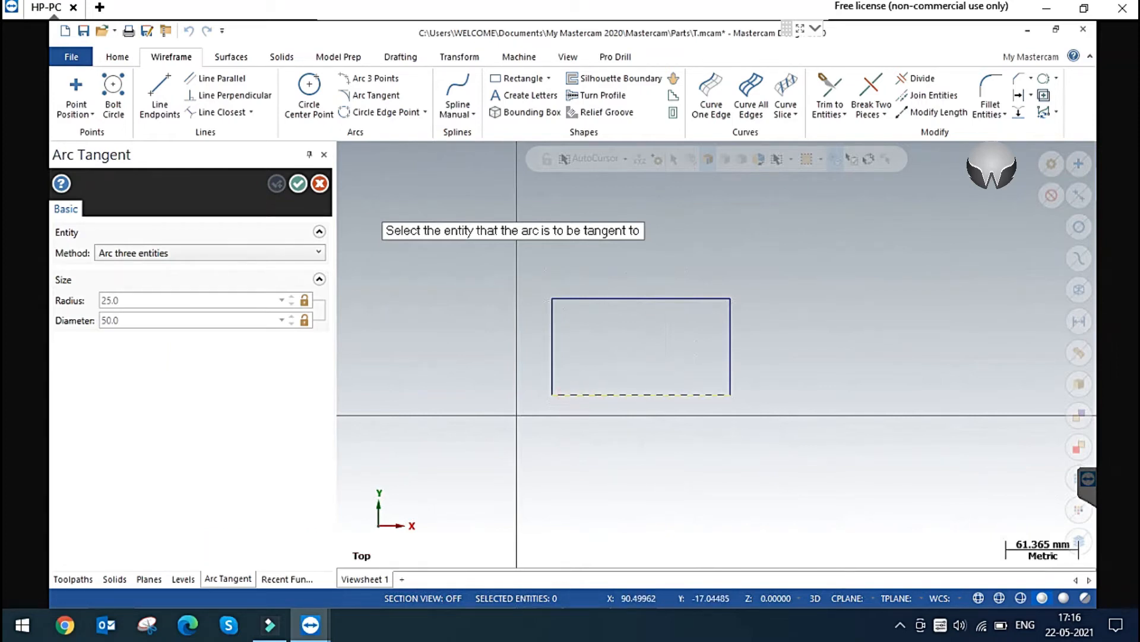
pyautogui.click(631, 298)
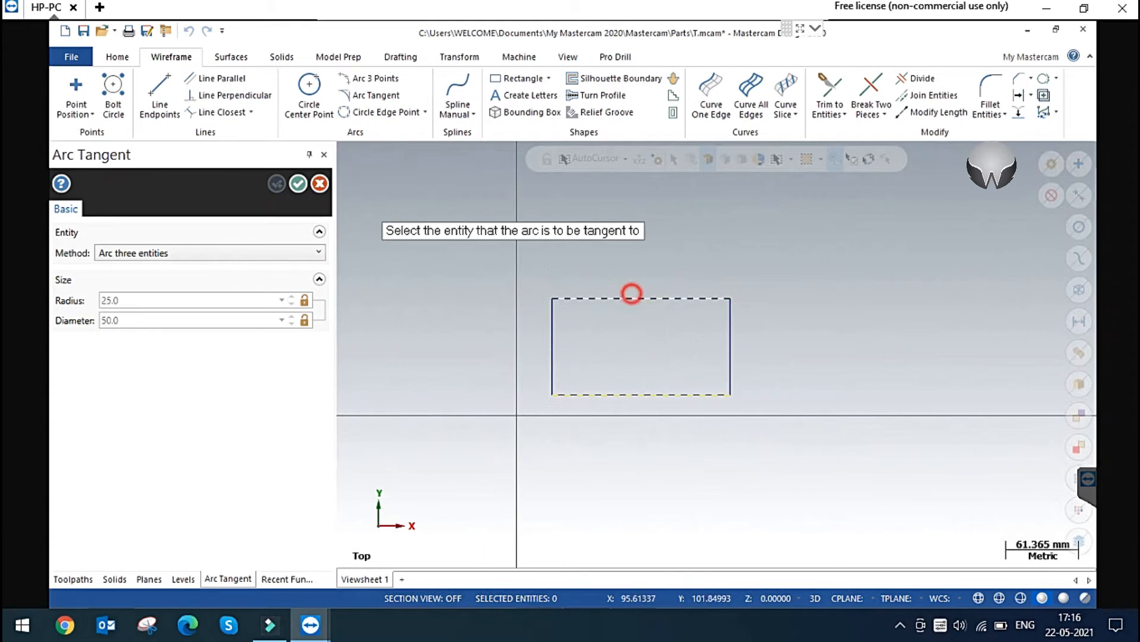
pyautogui.click(553, 348)
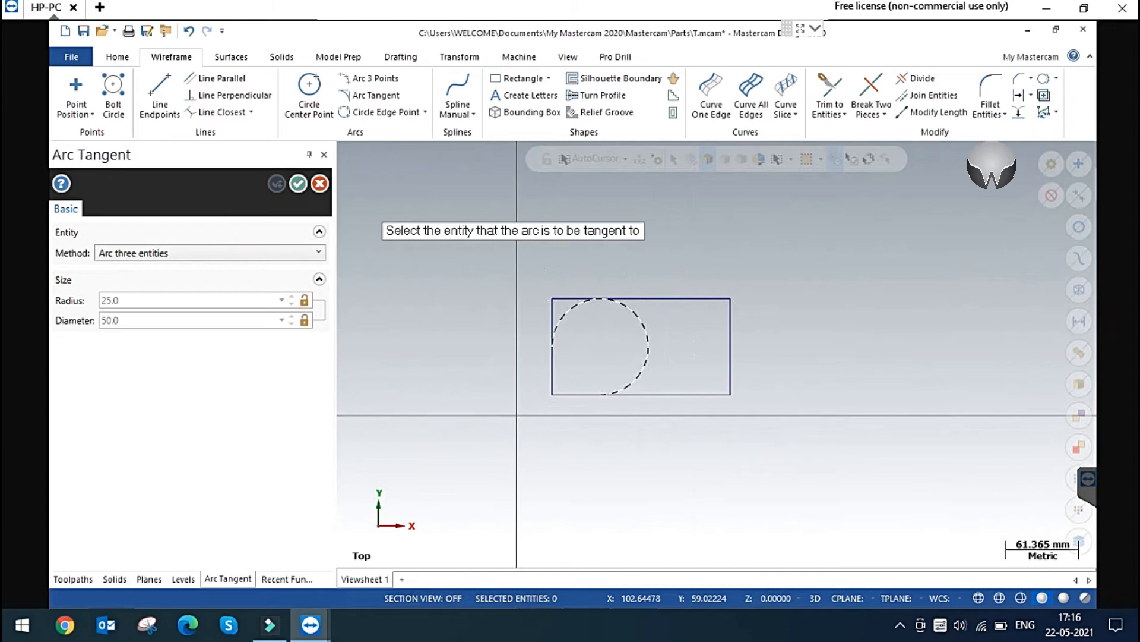
# Step: Create a Circle three entities circle tangent to the rectangle's bottom, right and top edges
pyautogui.click(208, 252)
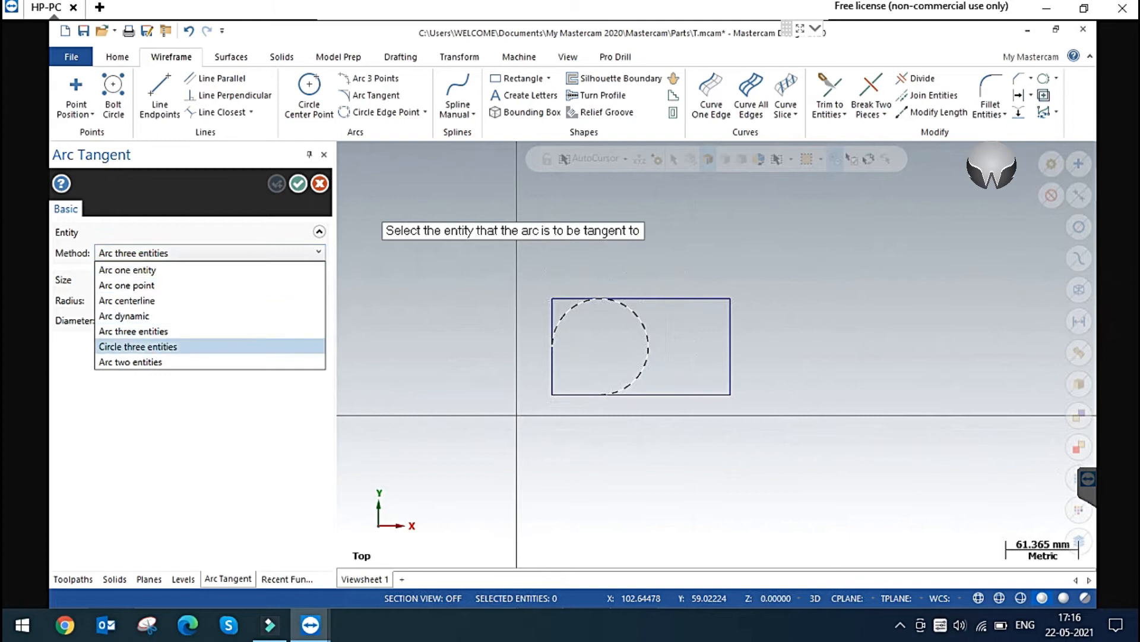
pyautogui.click(177, 347)
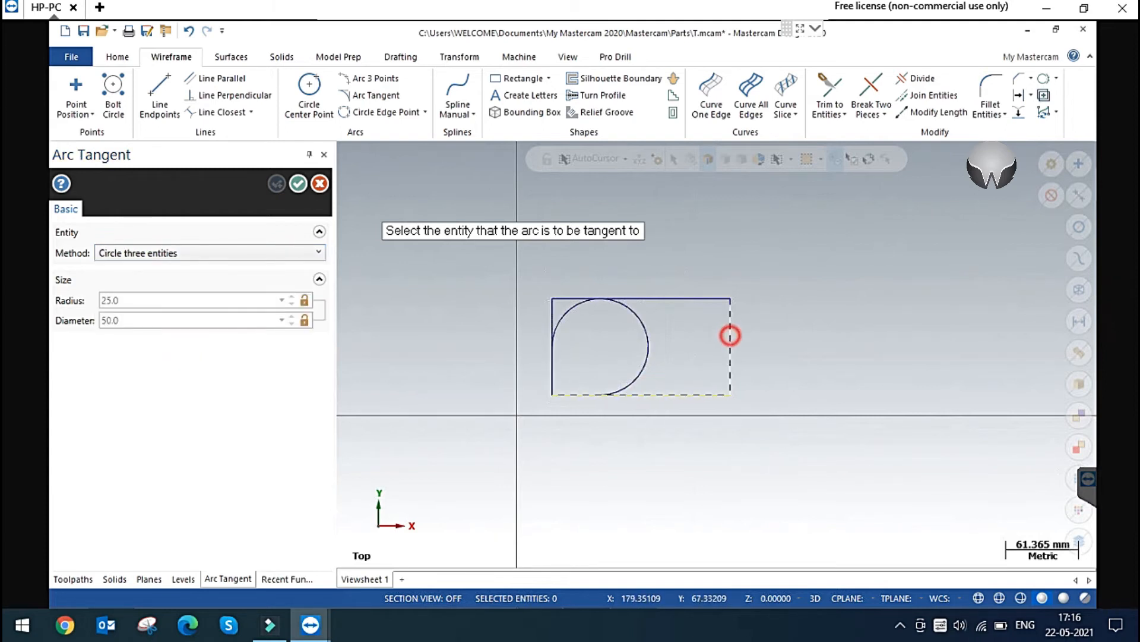
pyautogui.click(689, 300)
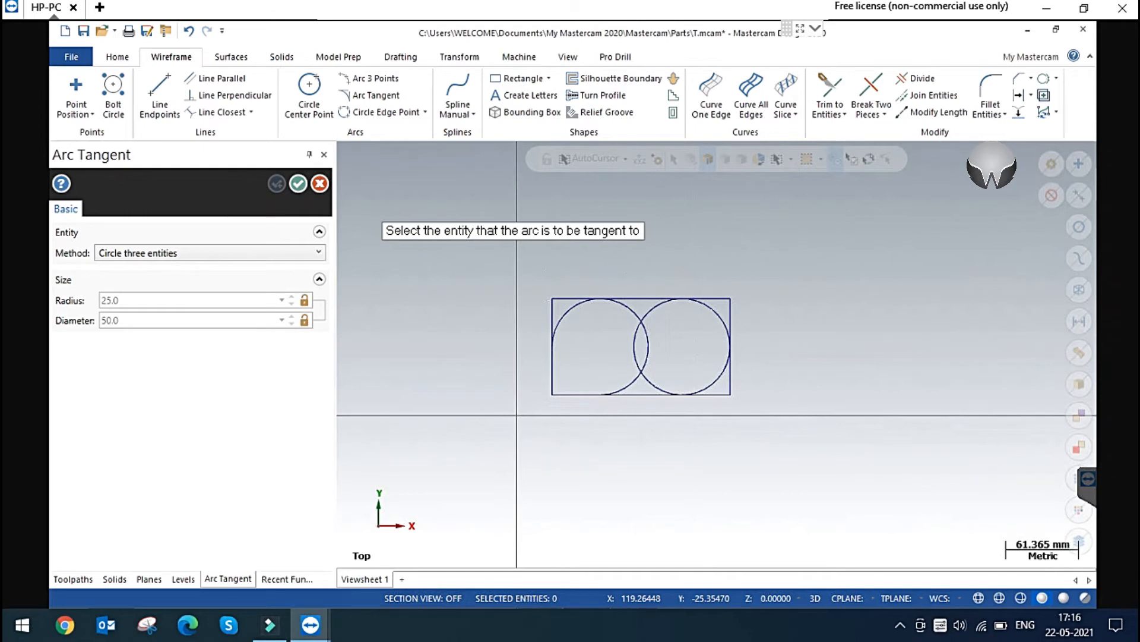
# Step: Leave Arc Tangent and delete the arc and the circle inside the rectangle
pyautogui.press('Escape')
pyautogui.click(654, 311)
pyautogui.click(632, 315)
pyautogui.press('Delete')
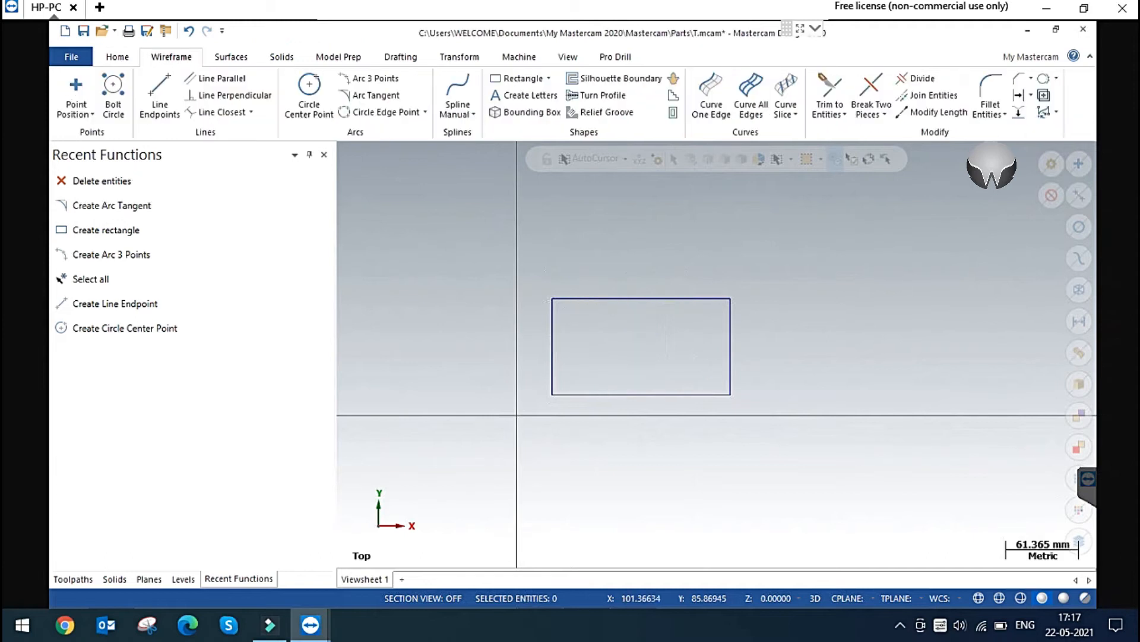
# Step: Create an Arc two entities arc of 25 mm radius, tangent to the rectangle's left and top edges at their corner
pyautogui.click(111, 204)
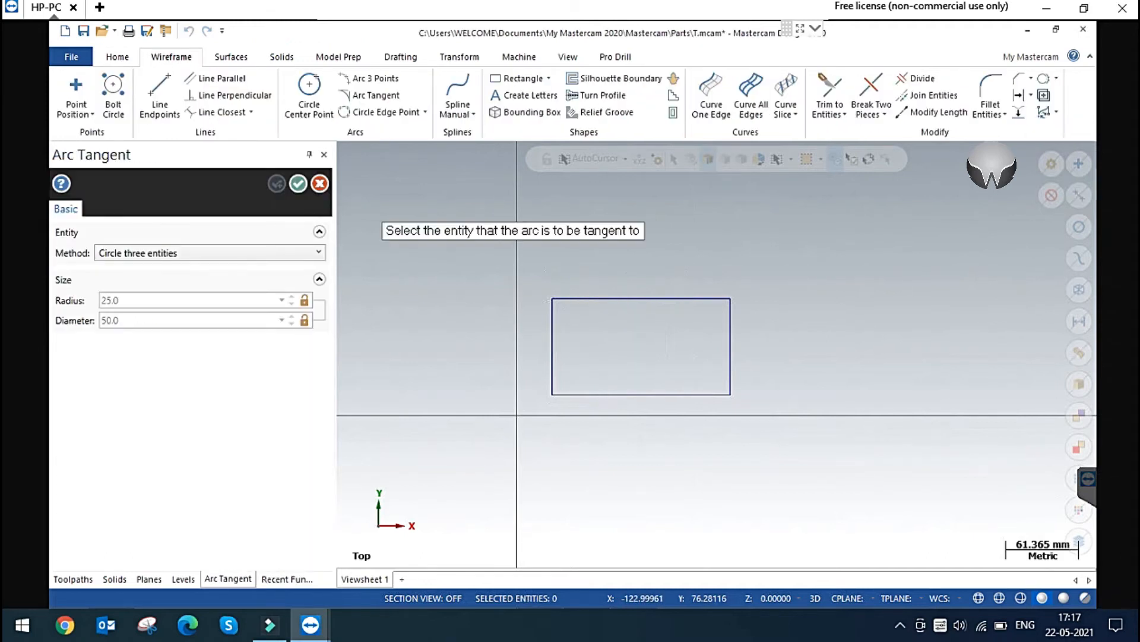
pyautogui.click(168, 252)
pyautogui.click(148, 361)
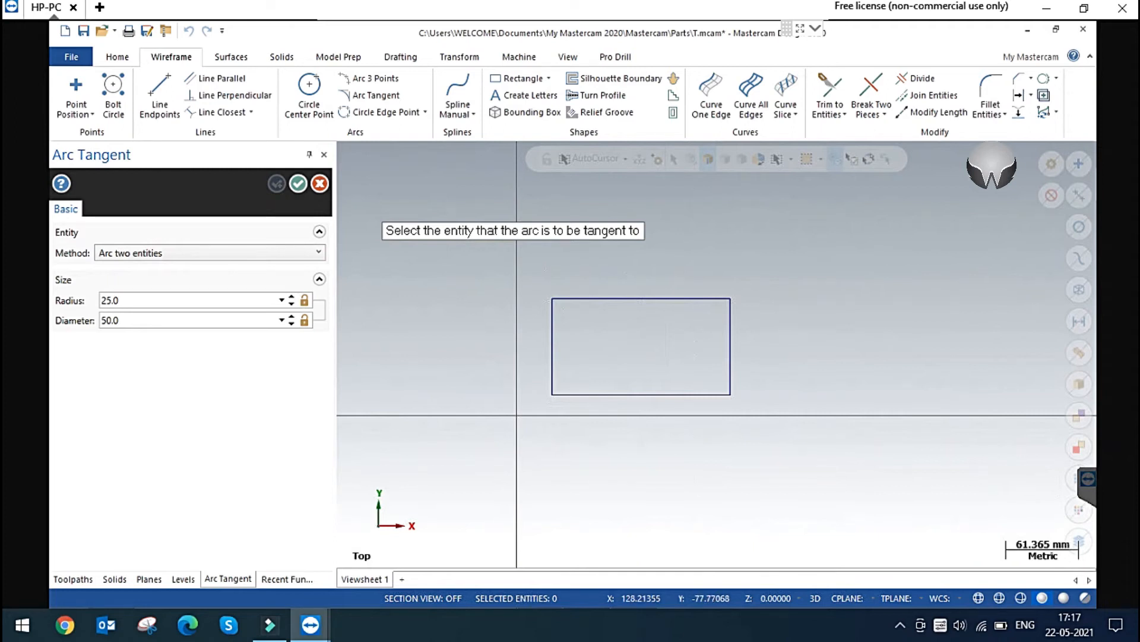
pyautogui.click(573, 307)
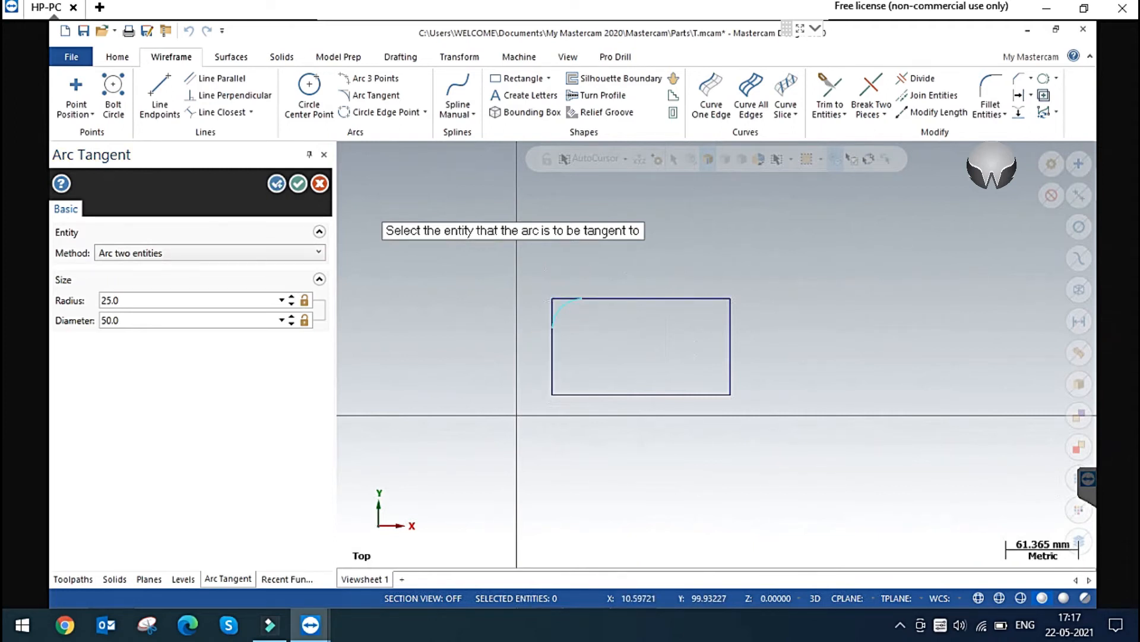
pyautogui.scroll(2, 527, 305)
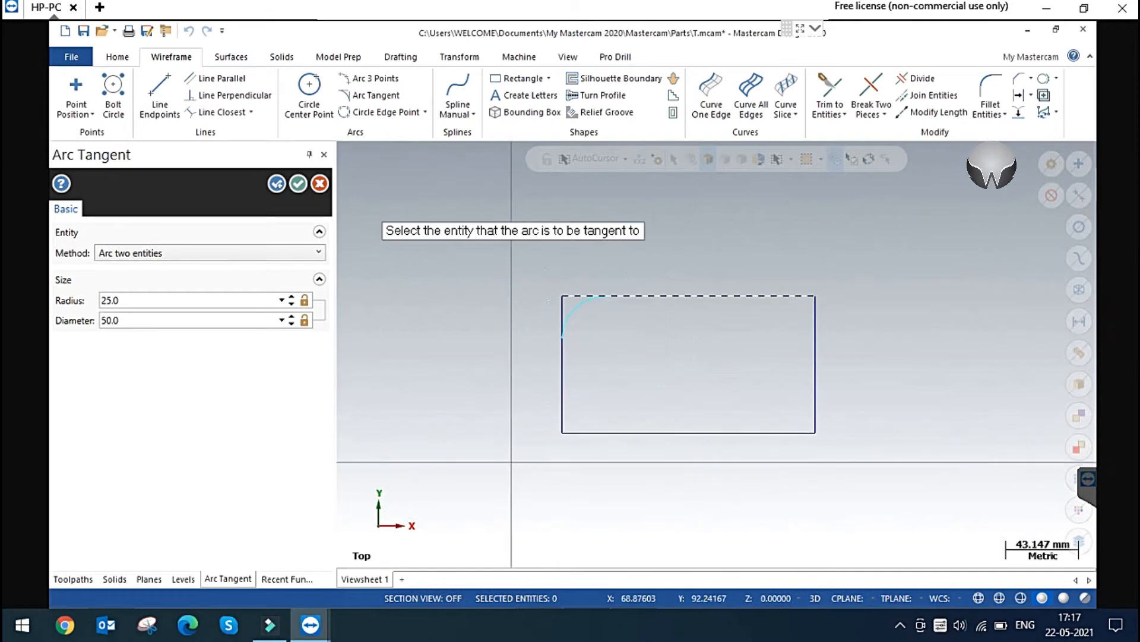
pyautogui.click(200, 318)
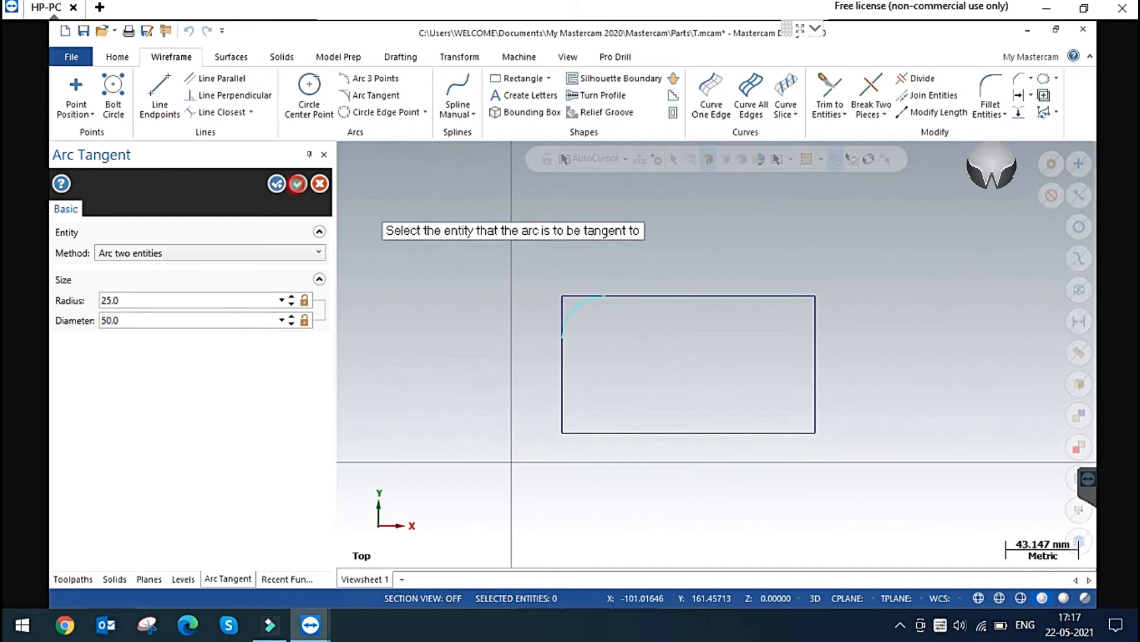
# Step: Delete the tangent arc at the rectangle's upper-left corner
pyautogui.click(568, 321)
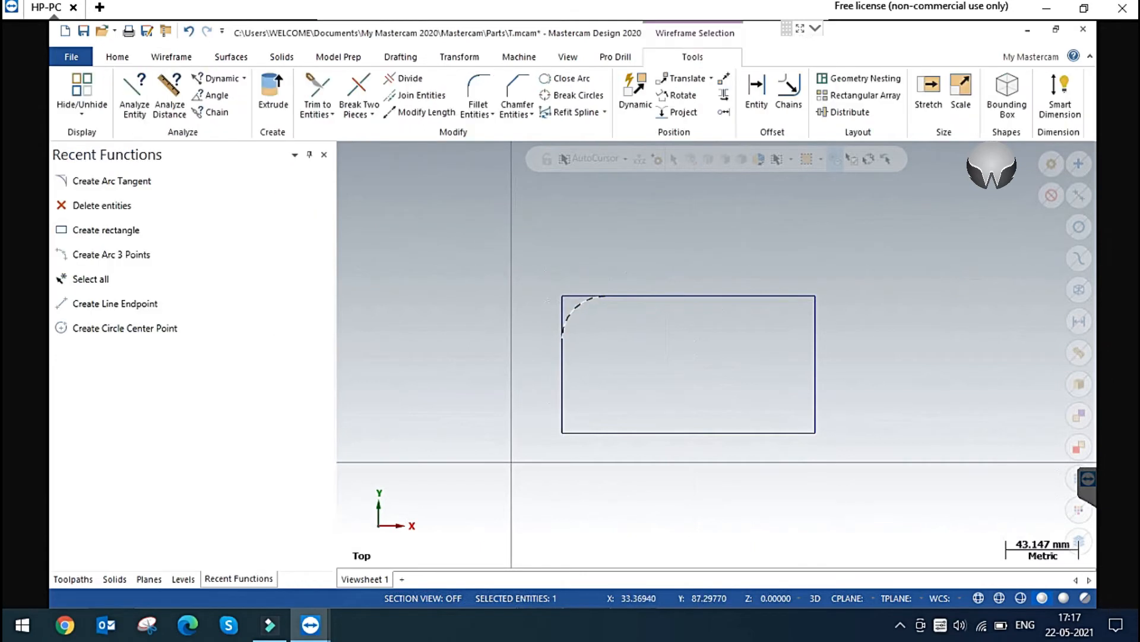
pyautogui.press('Delete')
pyautogui.click(480, 302)
pyautogui.scroll(-2, 462, 264)
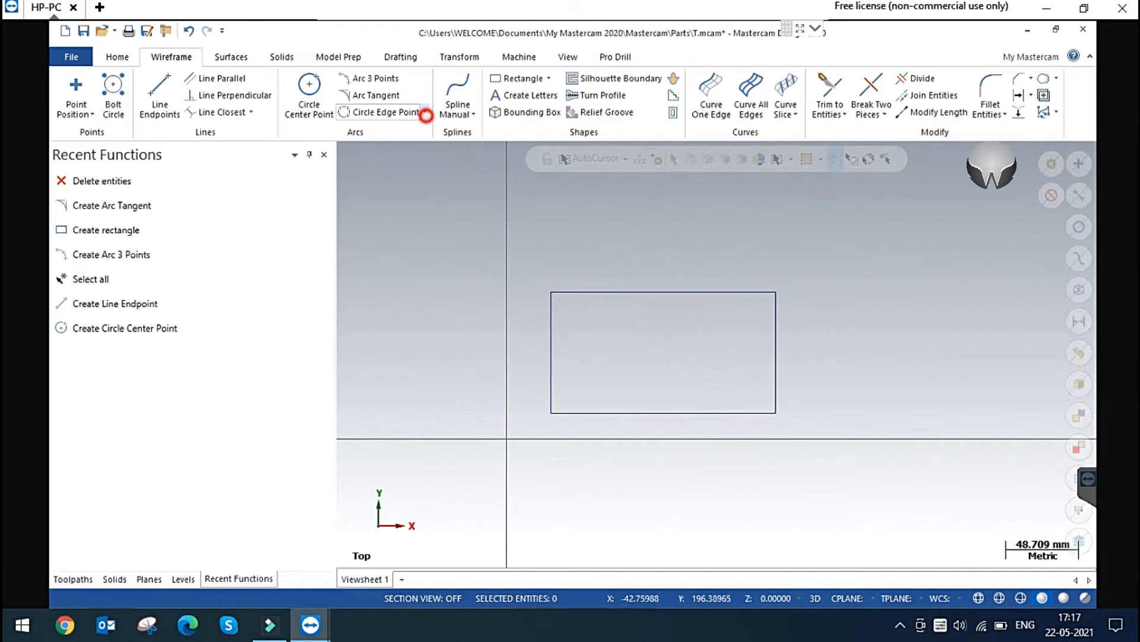
# Step: Create a Circle Edge Point circle by 2 Points, about 130 mm in diameter, to the left of the rectangle
pyautogui.click(425, 112)
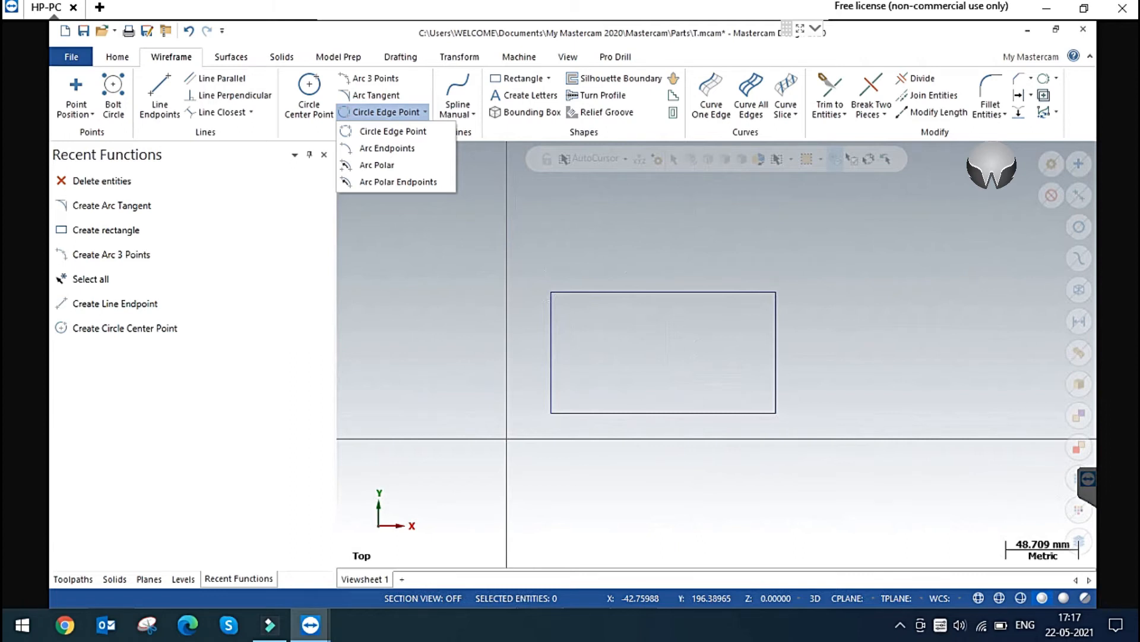
pyautogui.click(469, 347)
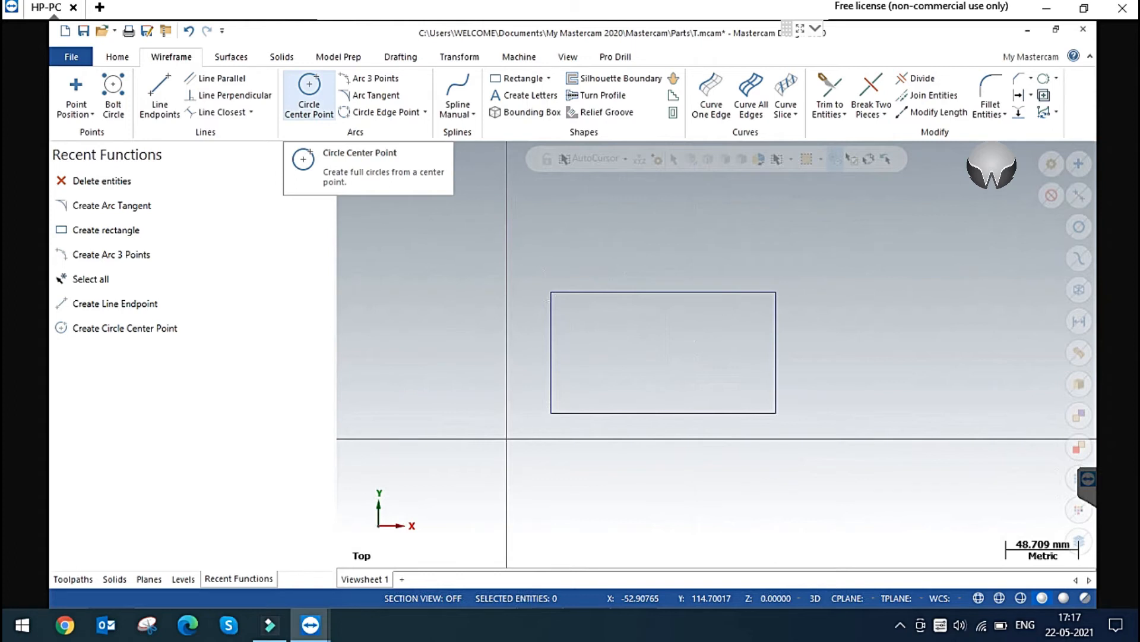
pyautogui.click(425, 112)
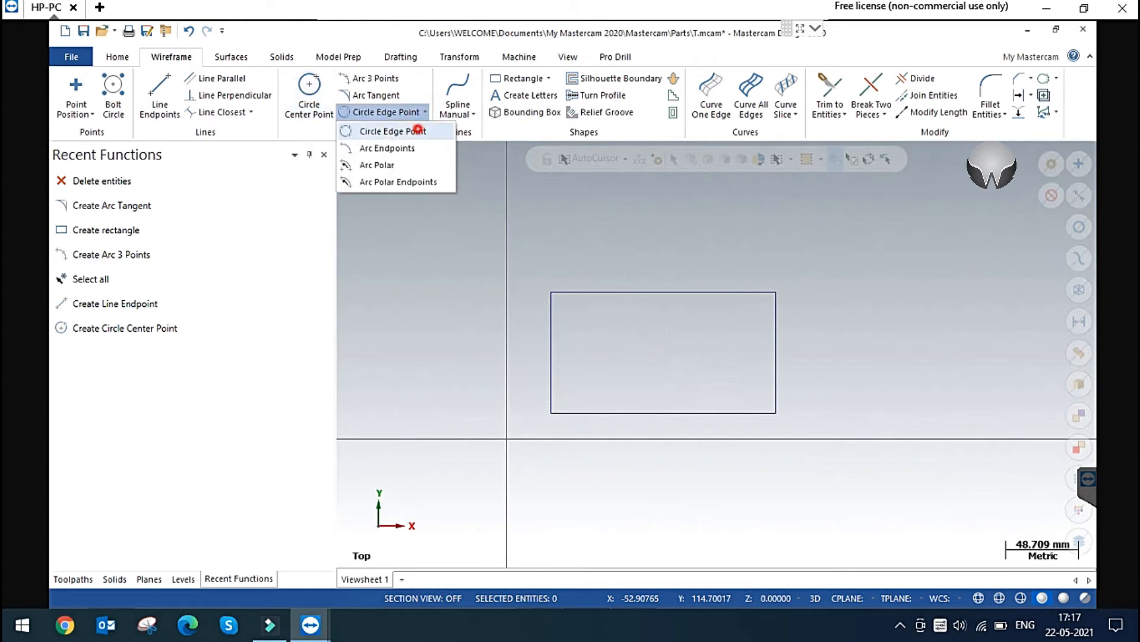
pyautogui.scroll(-3, 766, 478)
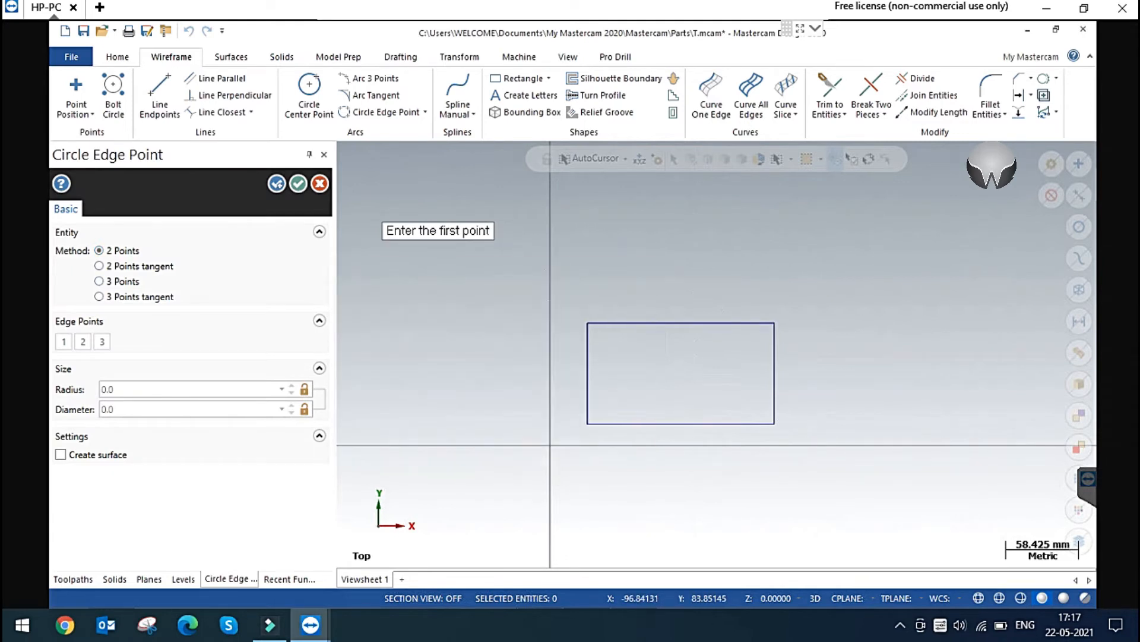
pyautogui.click(401, 357)
pyautogui.click(537, 265)
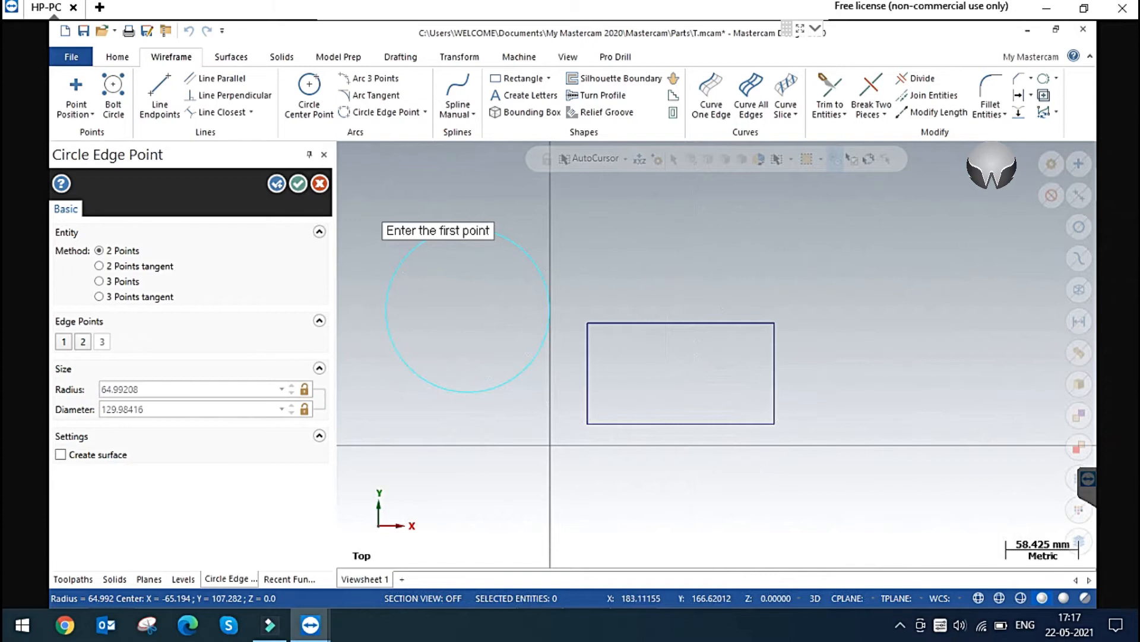
# Step: Create a second 2 Points circle, about 119 mm in diameter, above the right half of the rectangle
pyautogui.scroll(-2, 697, 272)
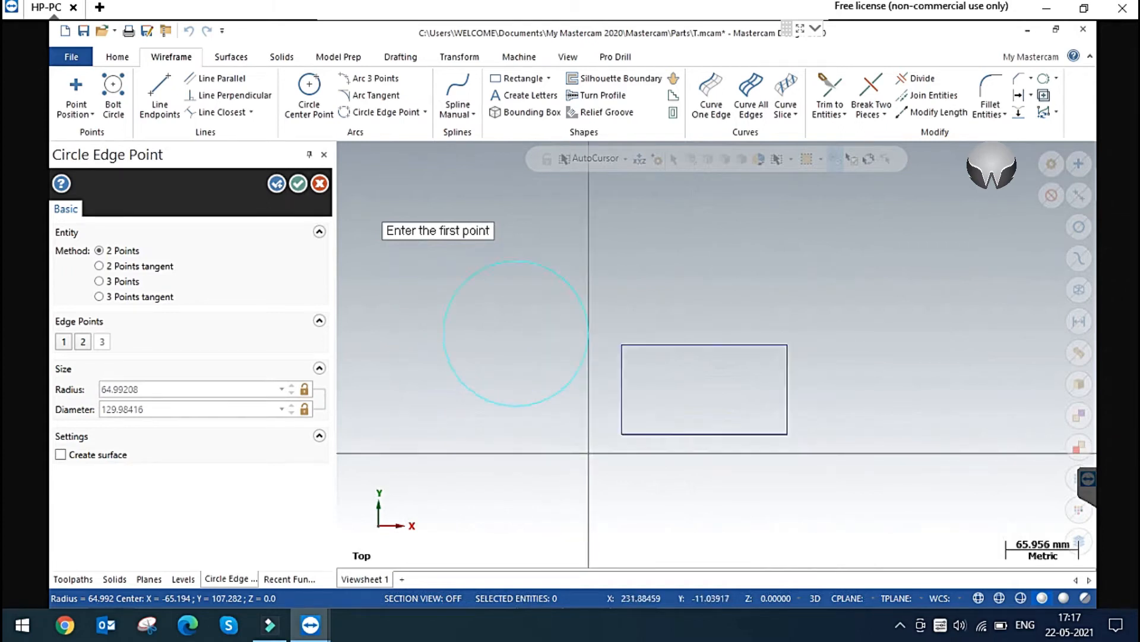
pyautogui.click(698, 271)
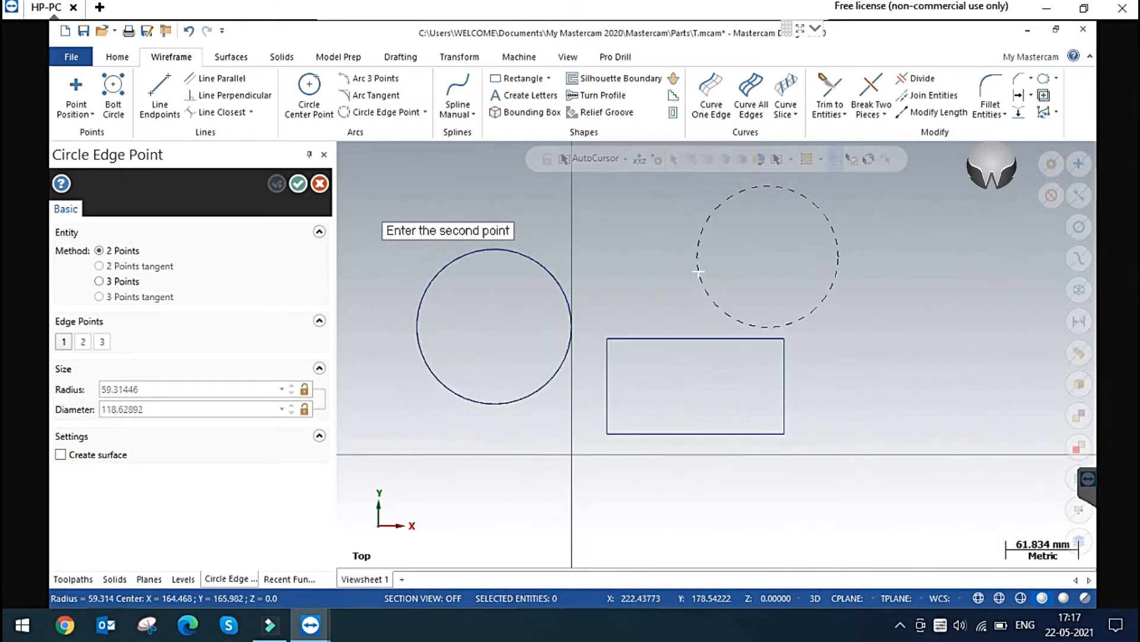
pyautogui.click(837, 241)
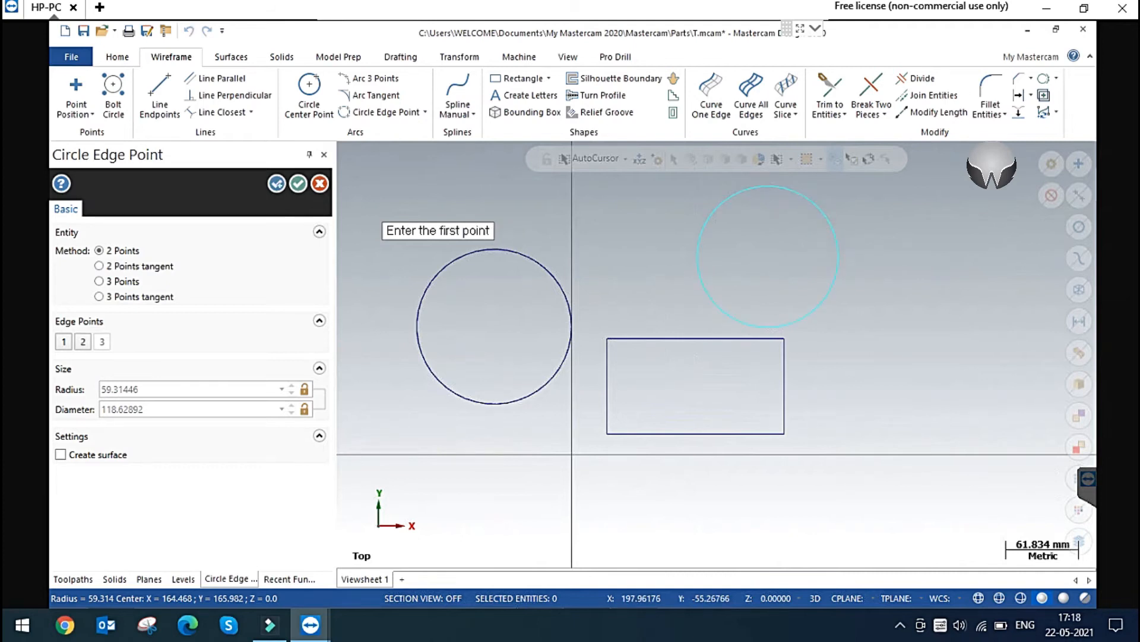
# Step: Create a 2 Points tangent circle touching the rectangle's left edge and the circle beside it, and set its diameter to 35 mm
pyautogui.click(99, 266)
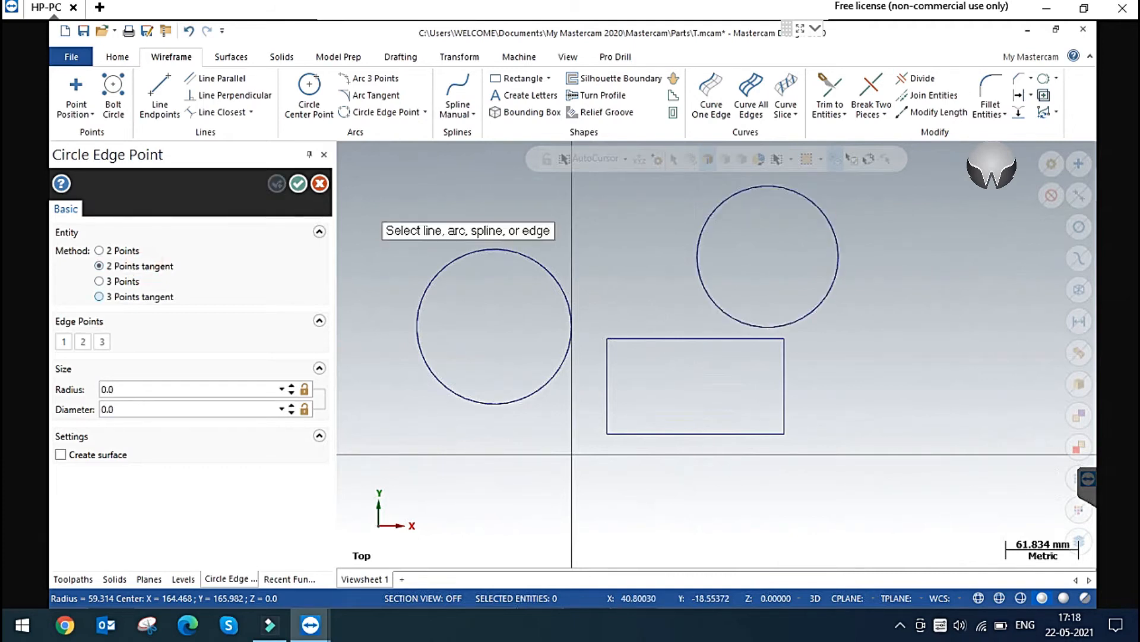
pyautogui.click(607, 376)
pyautogui.click(548, 385)
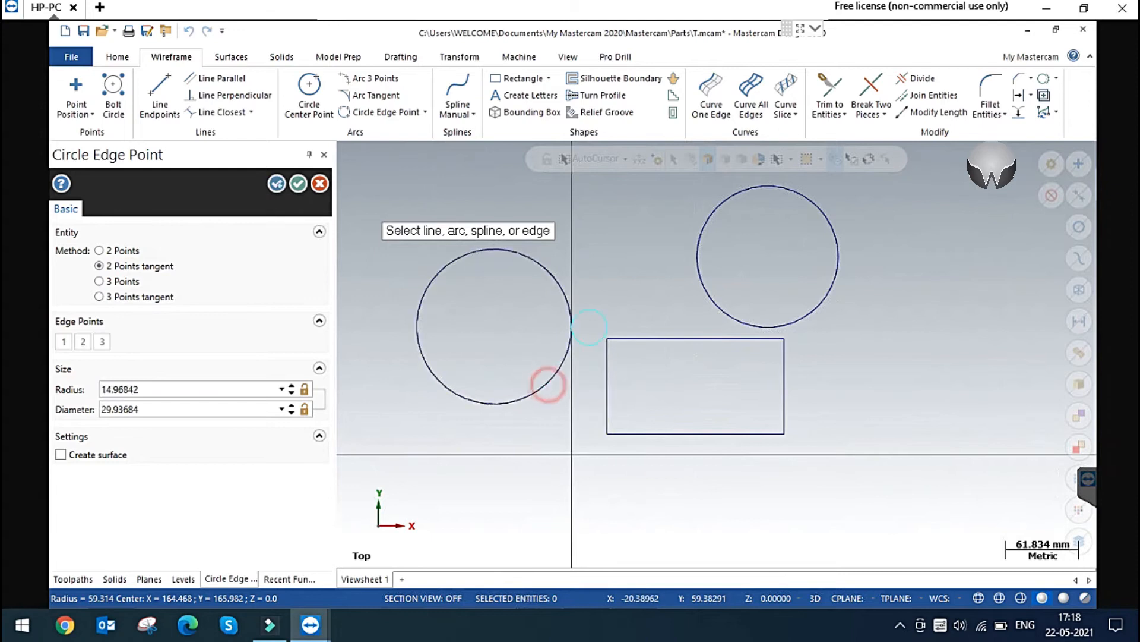
pyautogui.scroll(5, 582, 344)
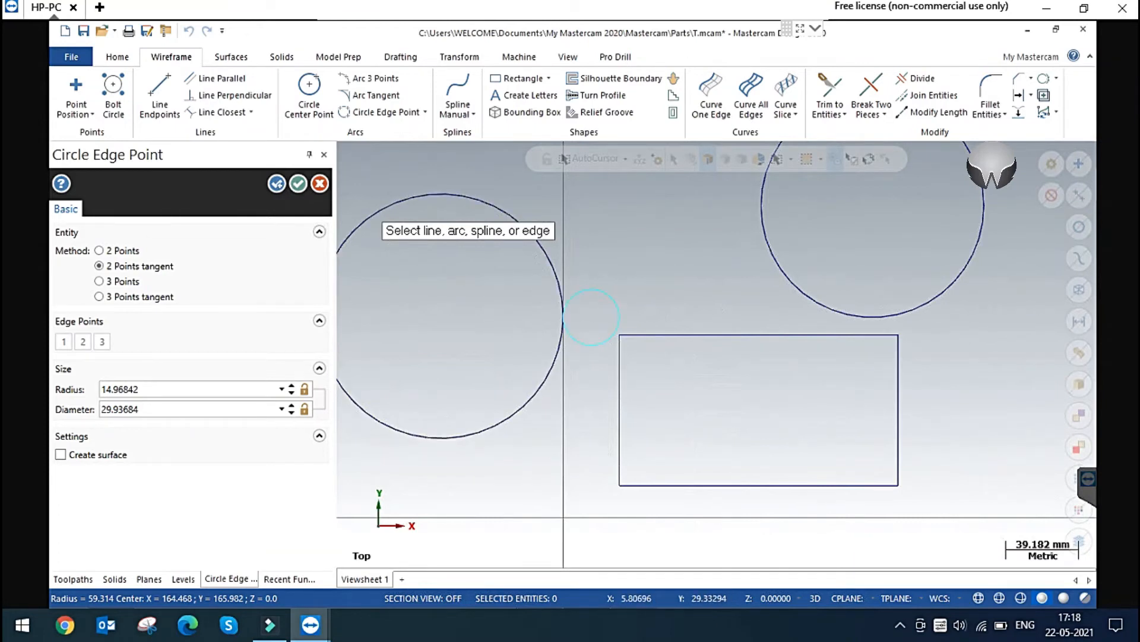
pyautogui.click(148, 409)
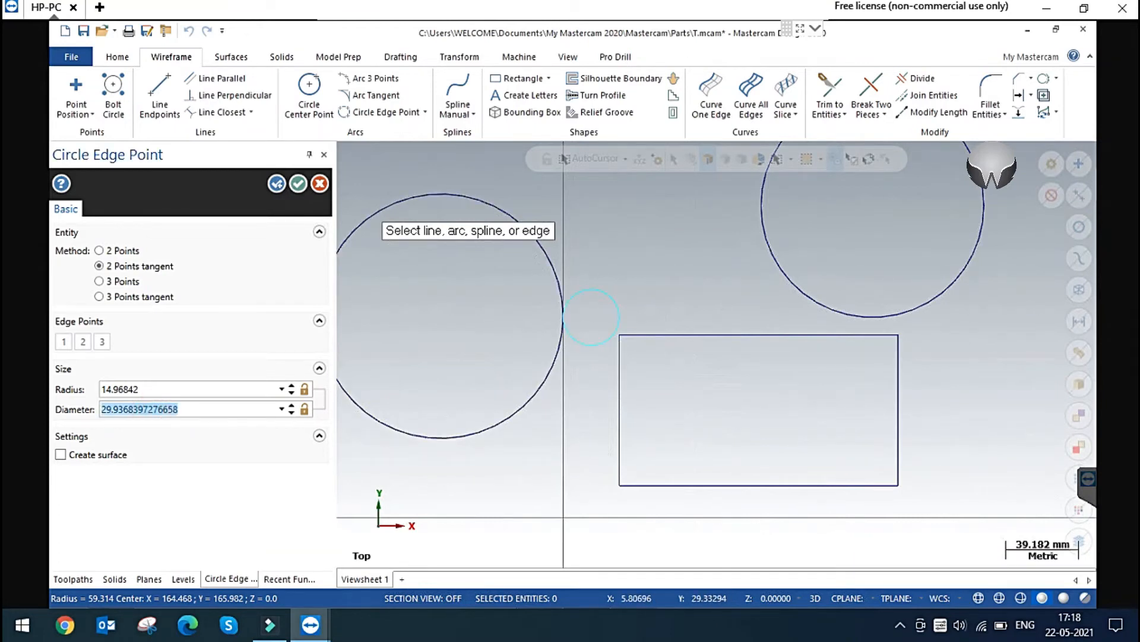
pyautogui.write('35')
pyautogui.press('Return')
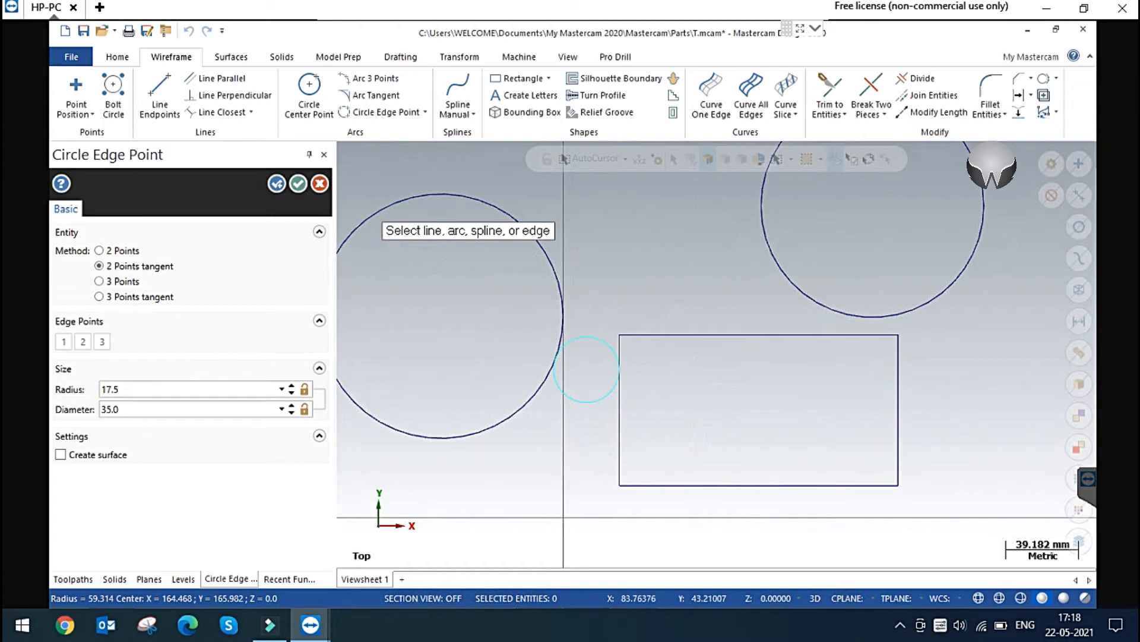
# Step: Create a 3 Points circle about 111 mm in diameter, above and between the two large circles
pyautogui.scroll(-4, 587, 369)
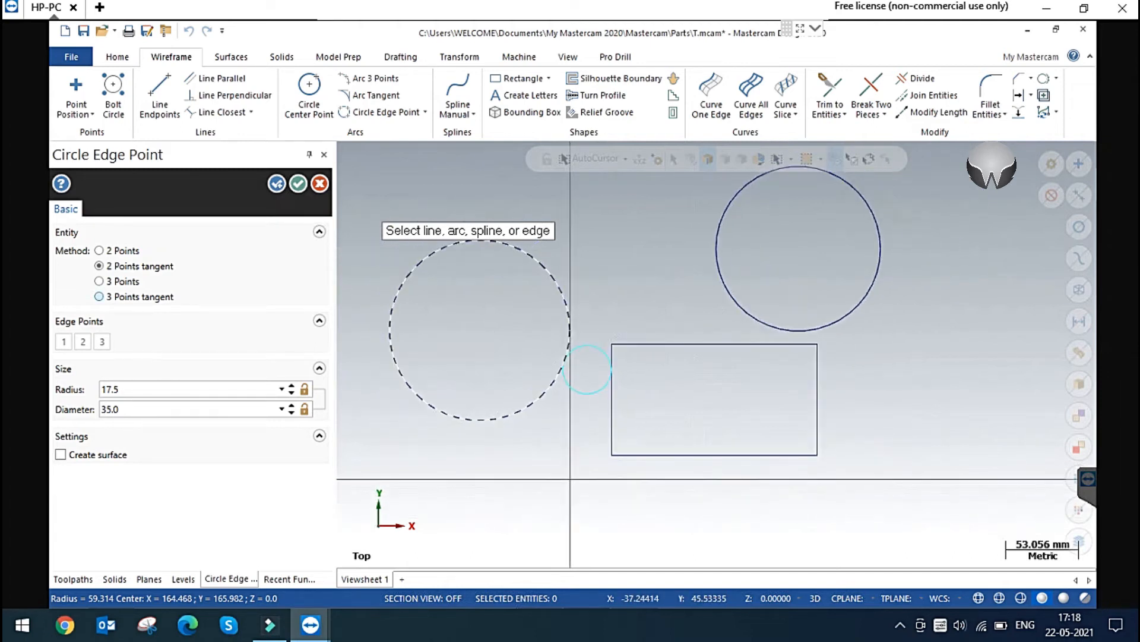
pyautogui.click(99, 281)
pyautogui.scroll(-5, 591, 497)
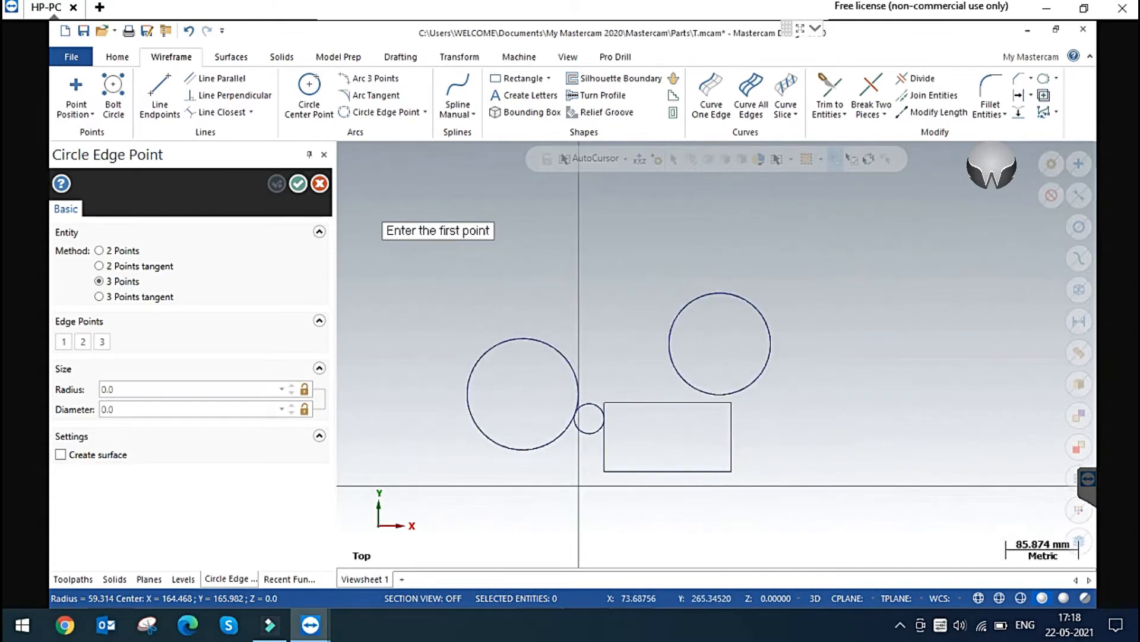
pyautogui.click(565, 293)
pyautogui.click(586, 214)
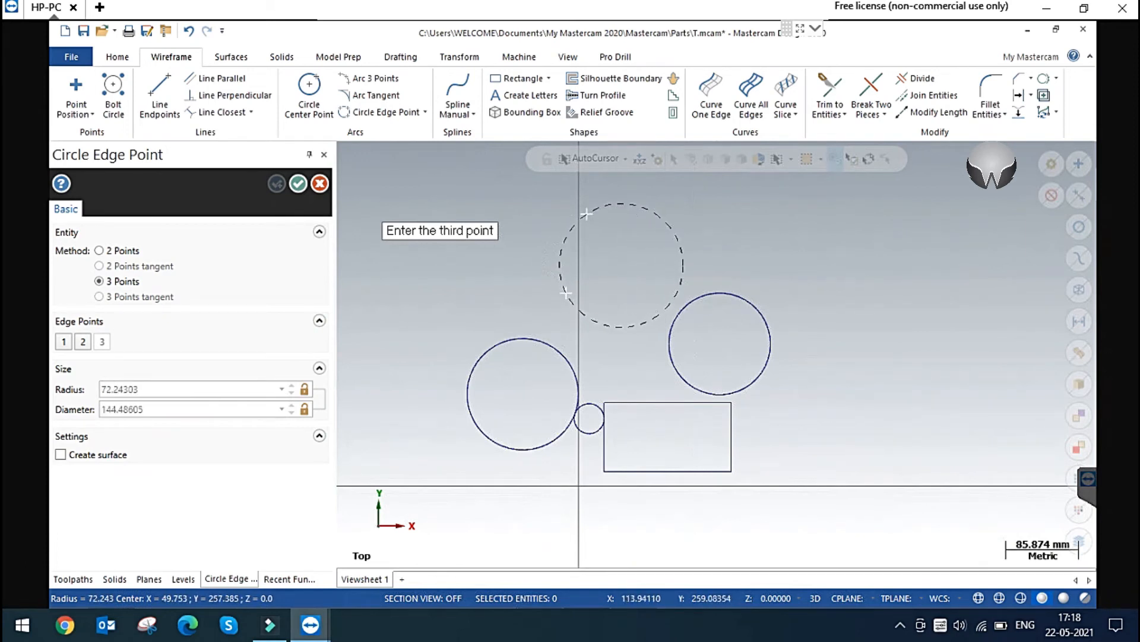
pyautogui.click(646, 262)
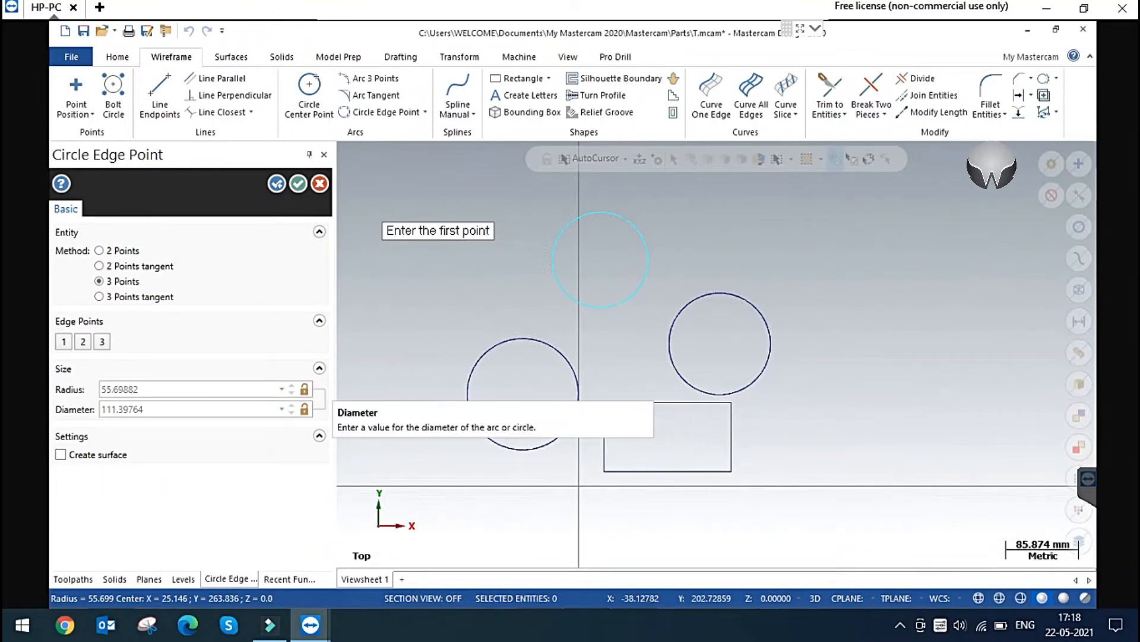
# Step: Create a 3 Points tangent circle touching the left, upper and right large circles, and finish the Circle Edge Point command
pyautogui.click(121, 296)
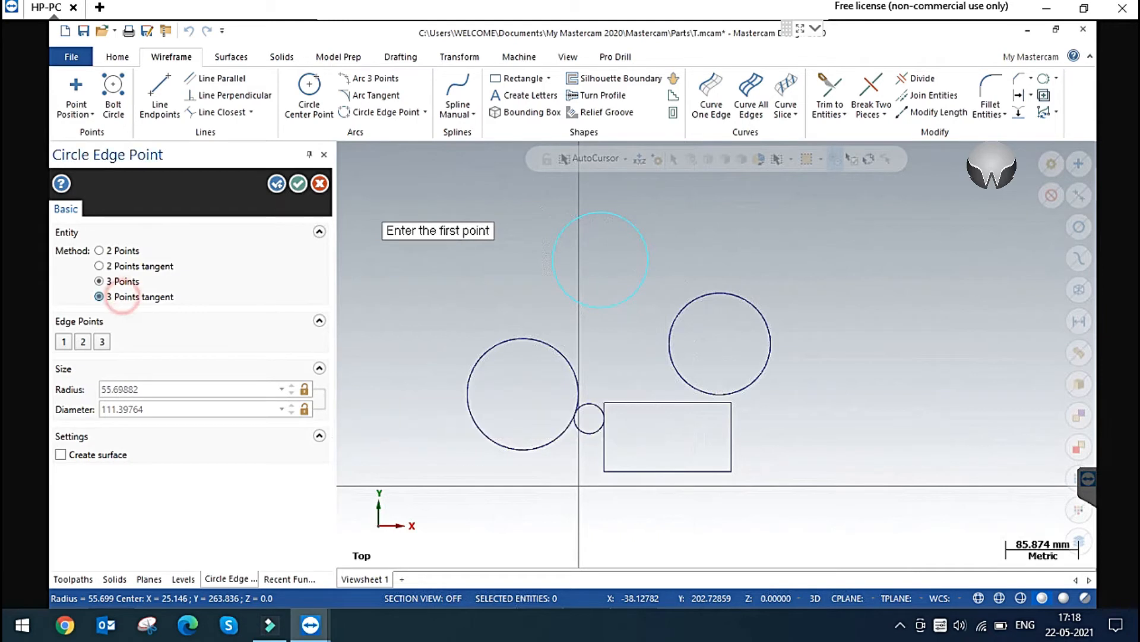
pyautogui.click(577, 413)
pyautogui.click(577, 303)
pyautogui.click(669, 321)
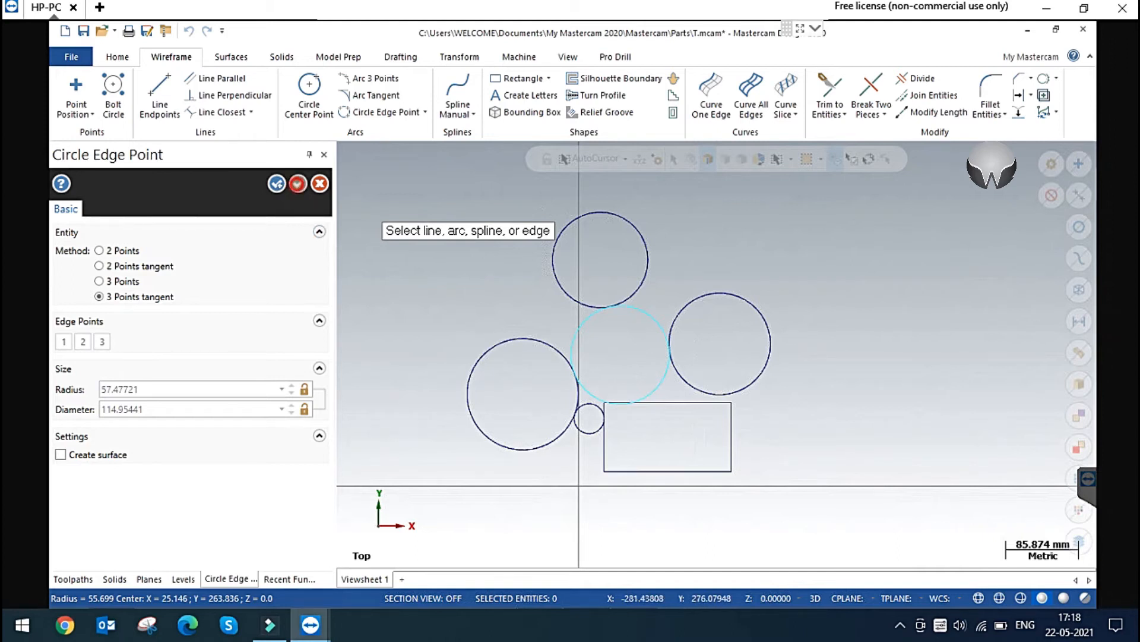
pyautogui.click(277, 183)
# Step: Select all the circles and the rectangle and delete them from the drawing
pyautogui.click(618, 289)
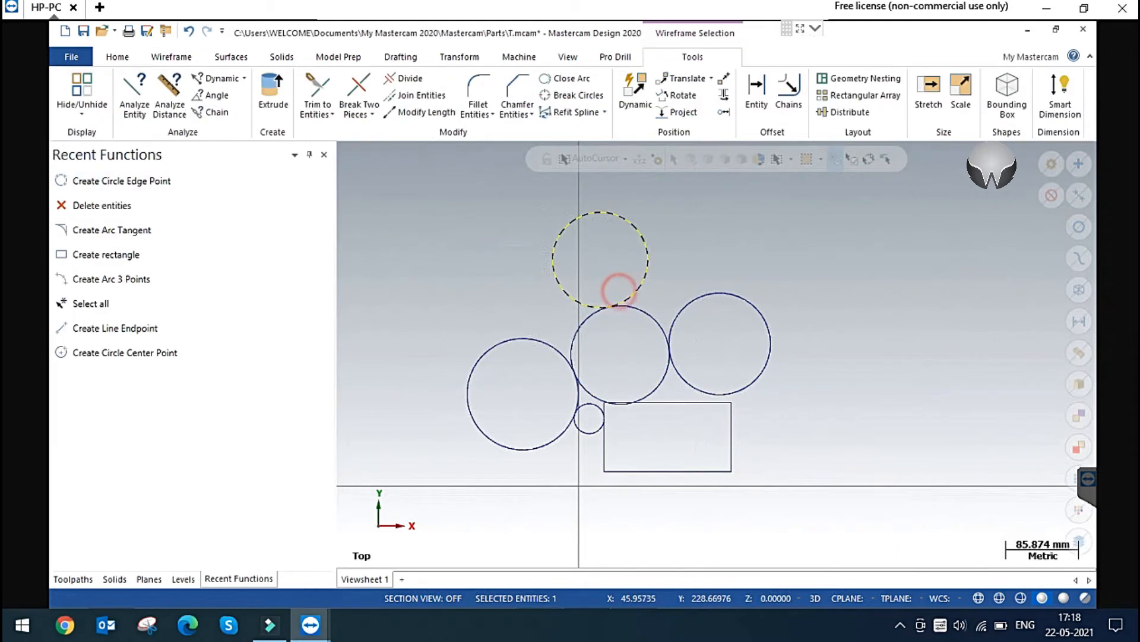
pyautogui.click(655, 321)
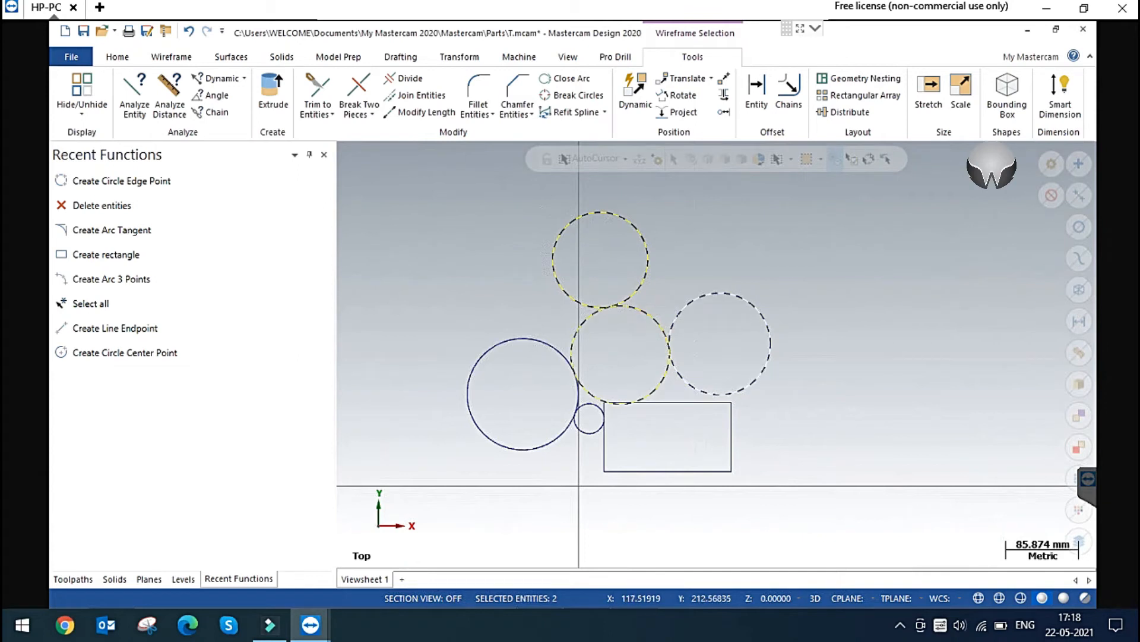
pyautogui.hotkey('ctrl', 'a')
pyautogui.press('Delete')
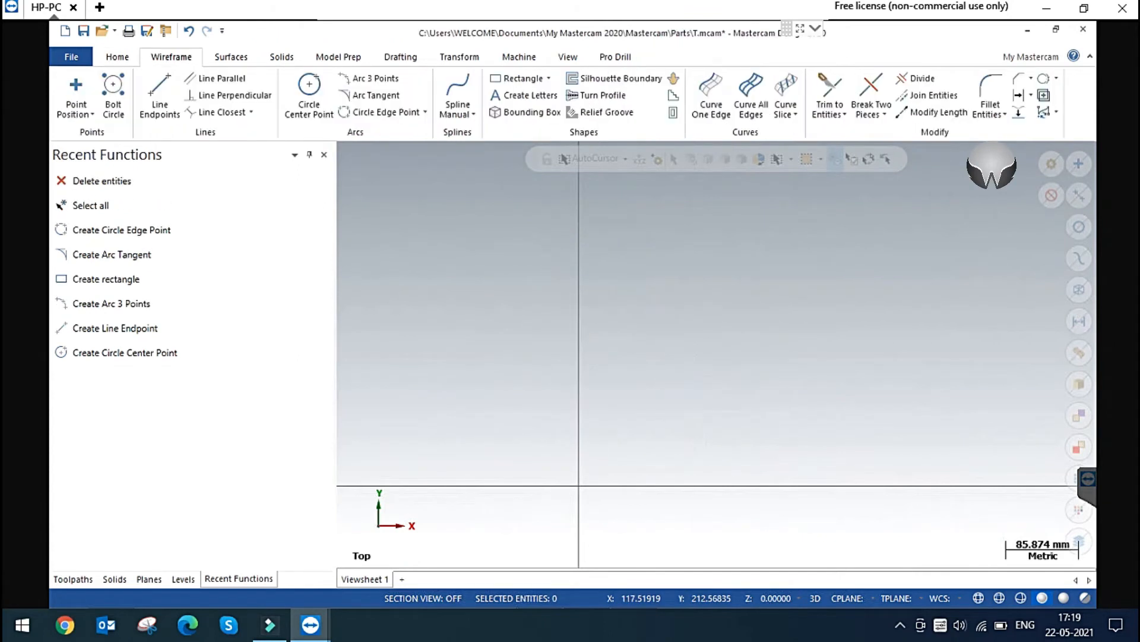
# Step: Create a Manual Arc Endpoints arc about 178 mm in diameter, bulging upward above the horizontal axis, with its endpoints on either side of the vertical axis
pyautogui.scroll(5, 600, 472)
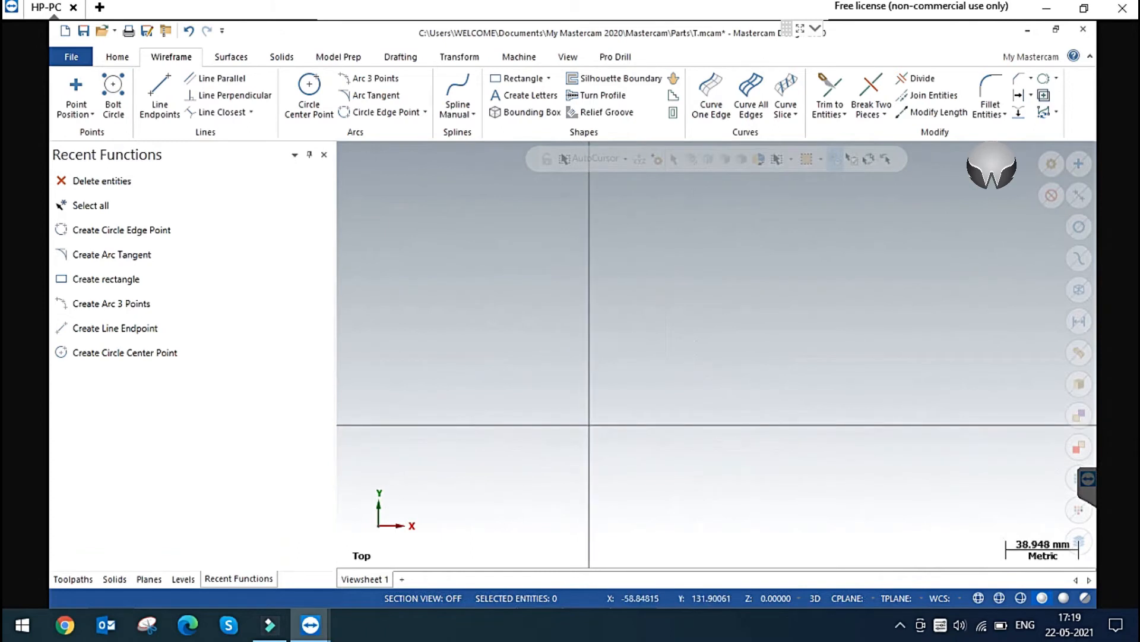
pyautogui.click(425, 112)
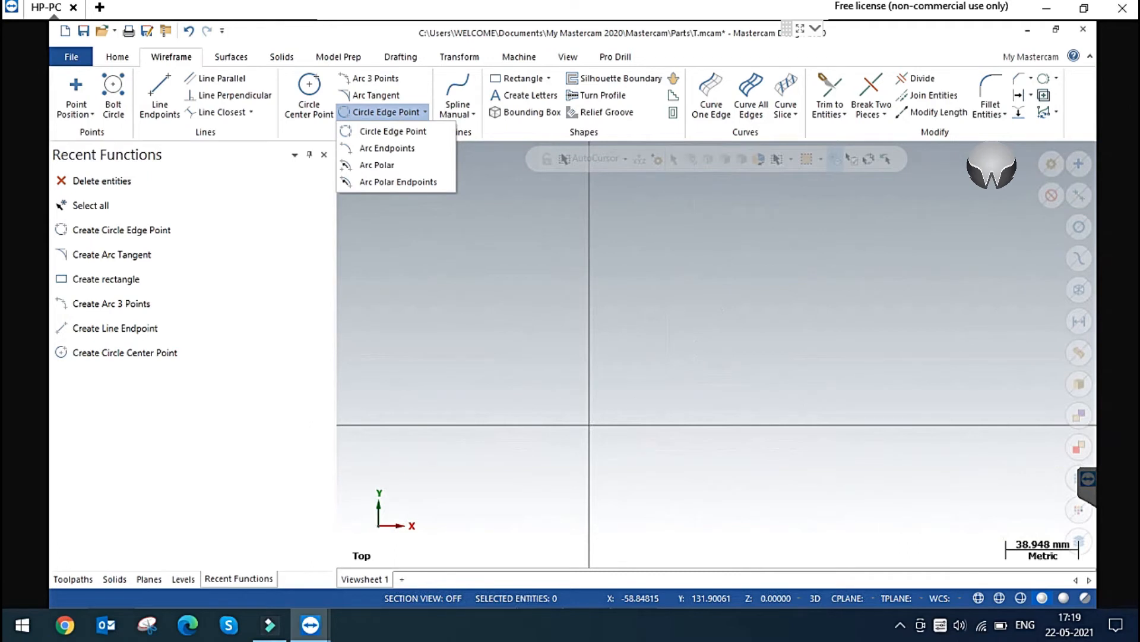
pyautogui.click(497, 275)
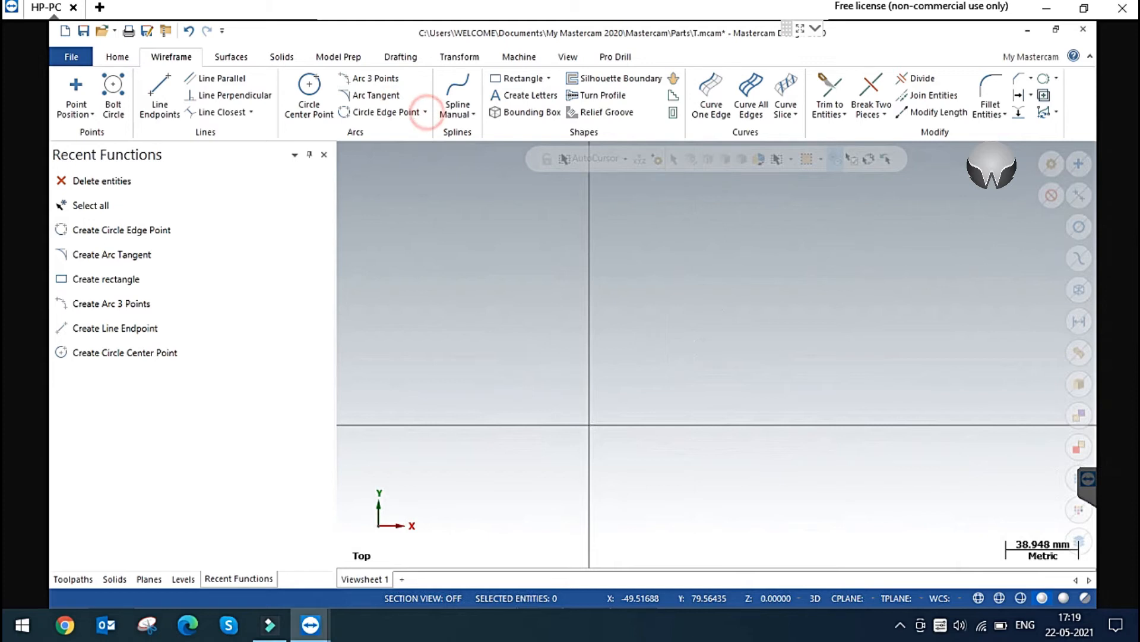
pyautogui.click(426, 113)
pyautogui.click(413, 150)
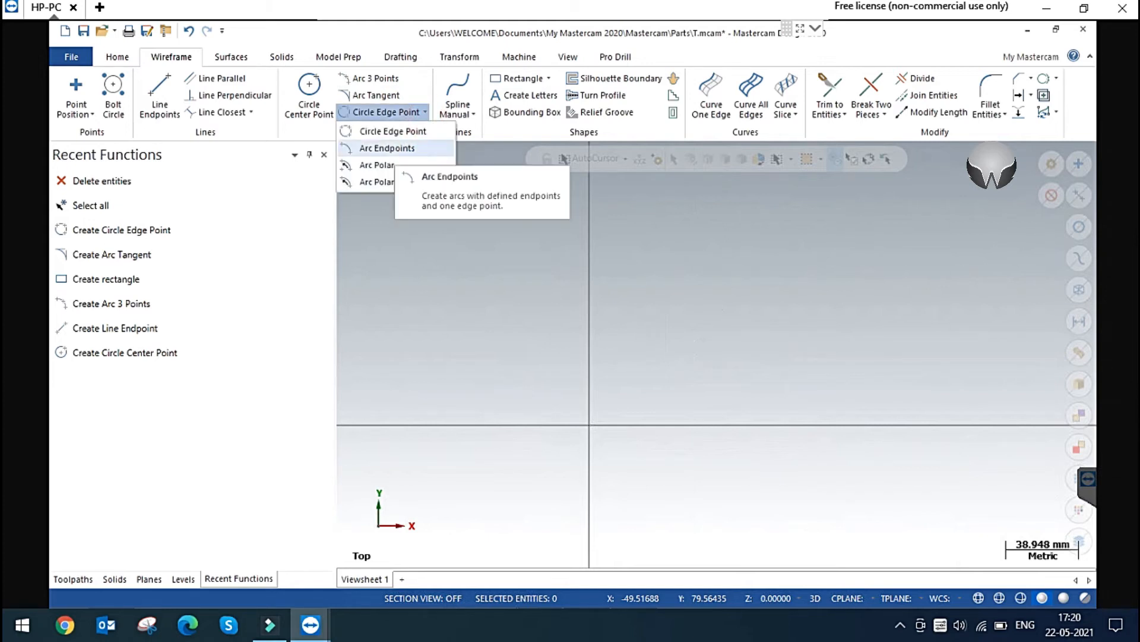
pyautogui.click(395, 152)
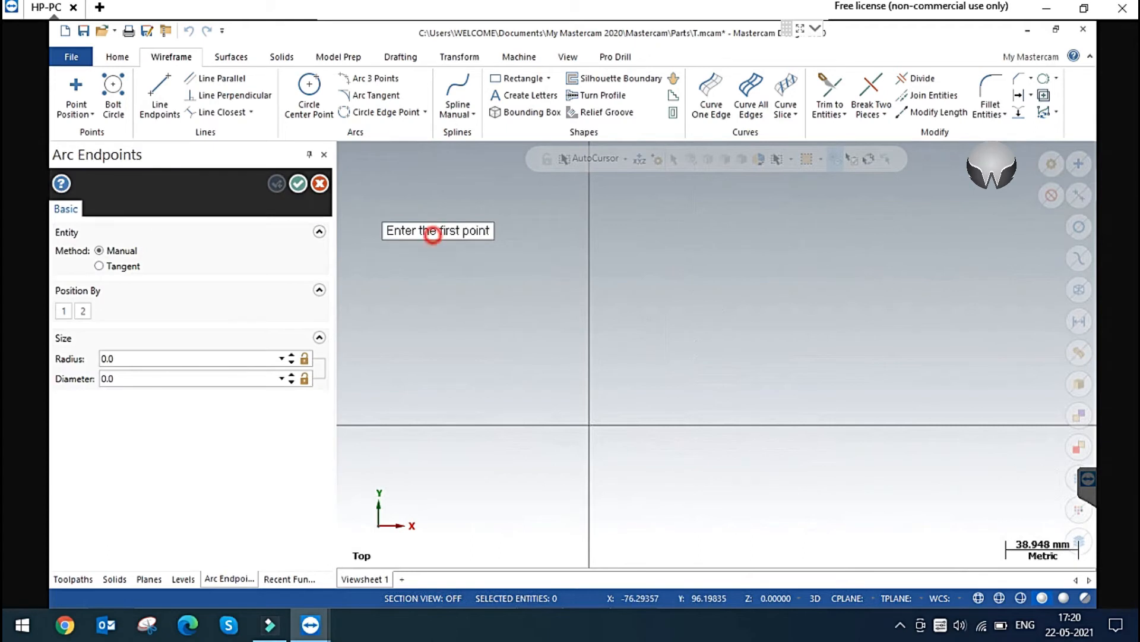
pyautogui.click(481, 358)
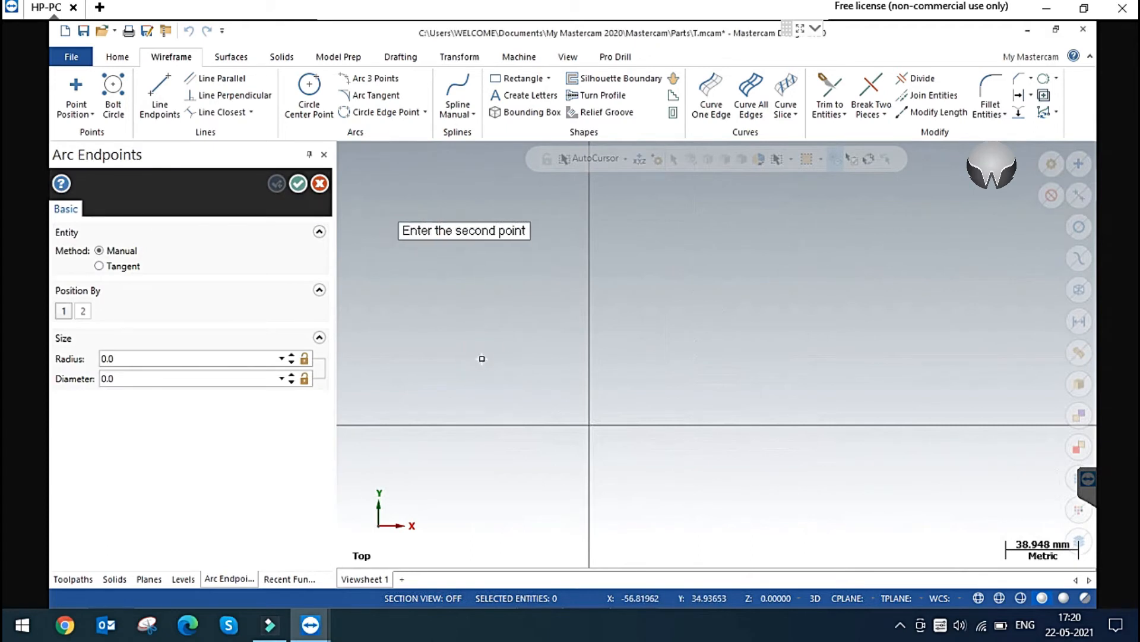
pyautogui.click(761, 360)
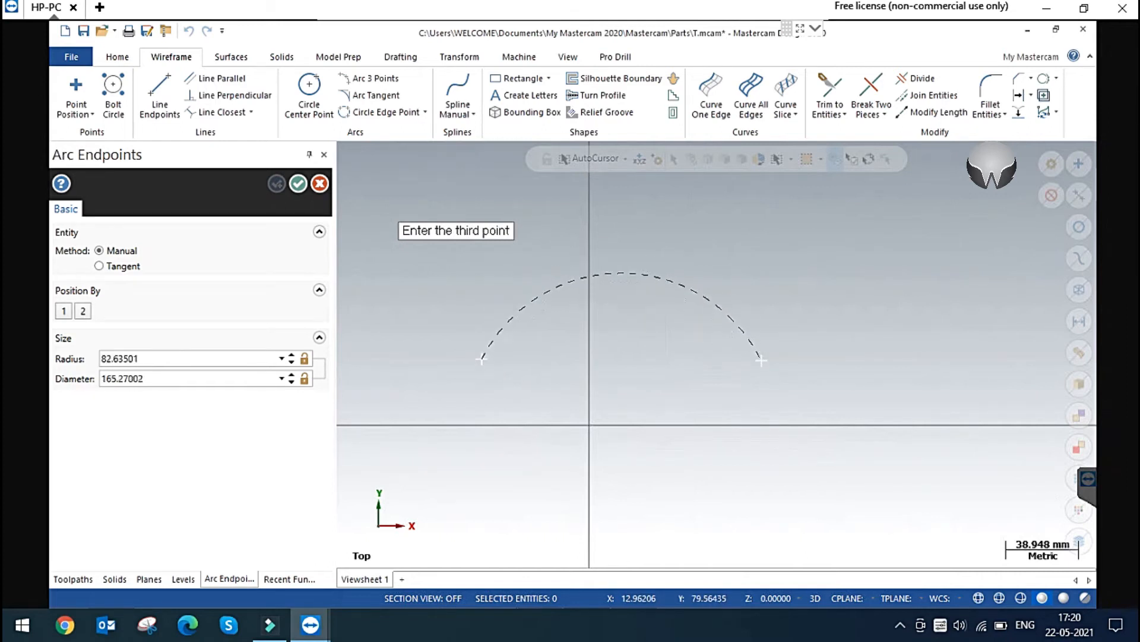
pyautogui.click(616, 284)
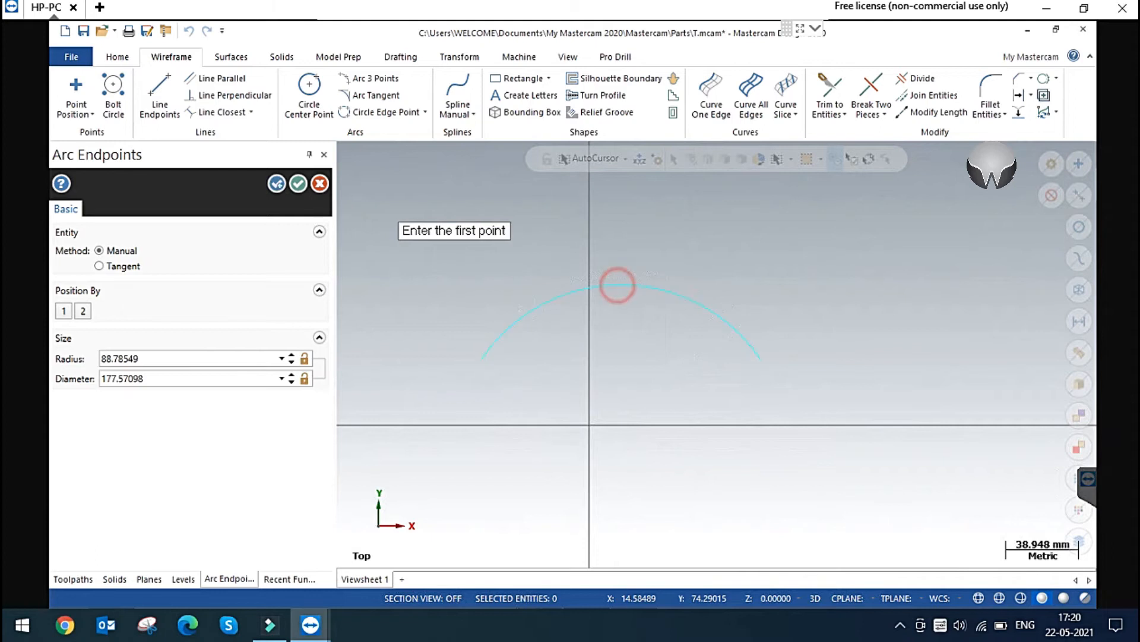
# Step: Set the arc's diameter to 187 mm and accept it, keeping the Arc Endpoints command active
pyautogui.click(162, 380)
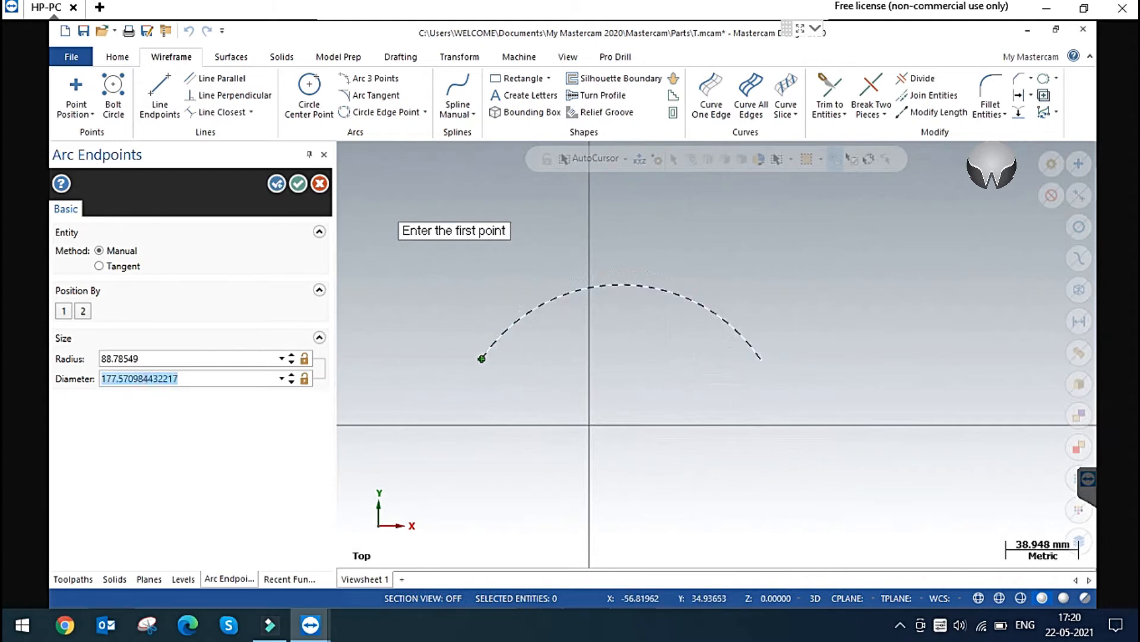
pyautogui.write('1870')
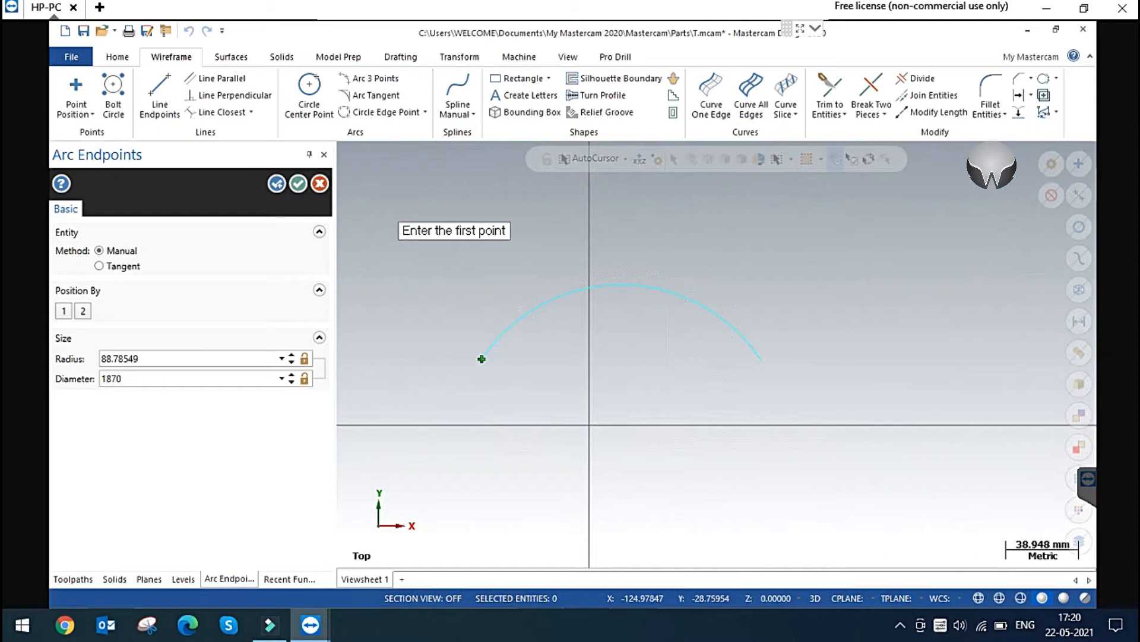
pyautogui.press('BackSpace')
pyautogui.press('Return')
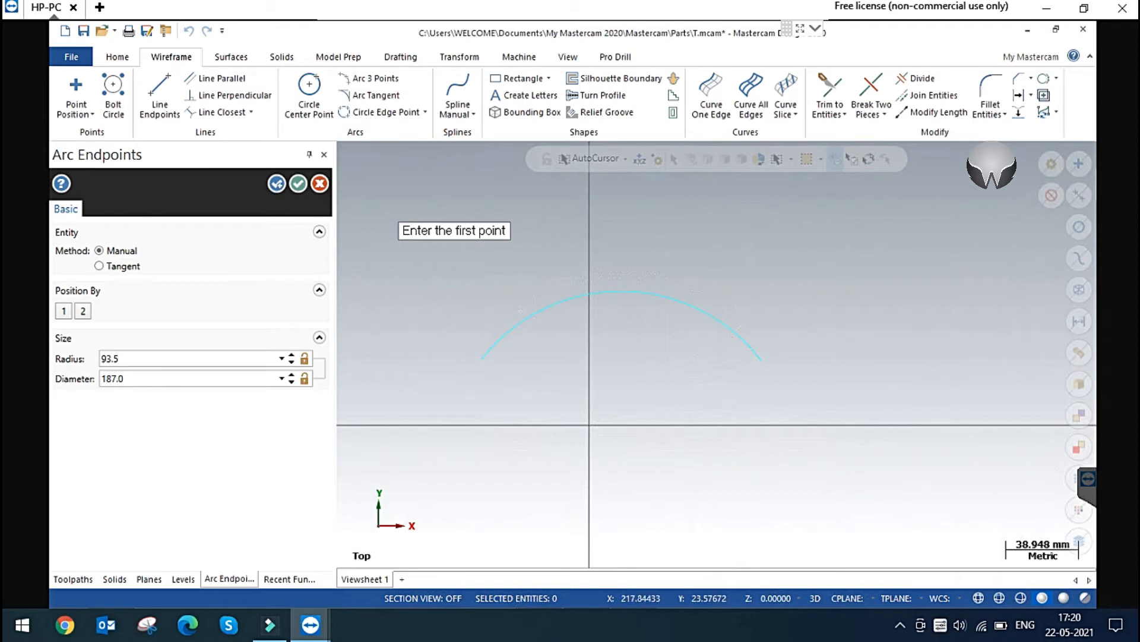
pyautogui.click(276, 183)
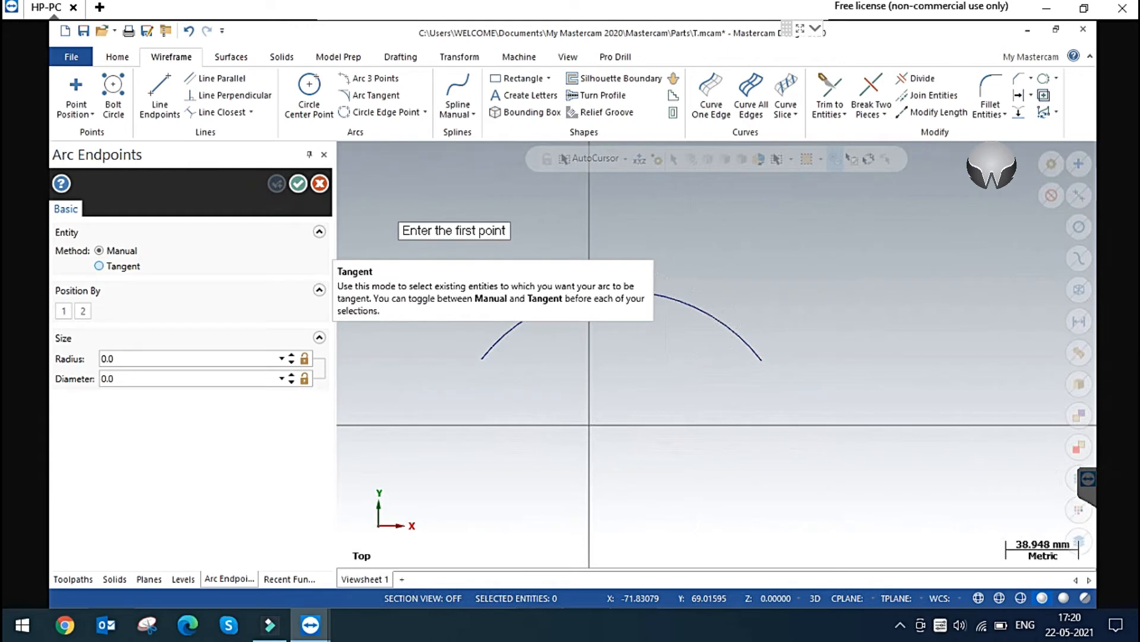
# Step: Create a second Arc Endpoints arc about 129 mm in diameter, up and right of the first, keeping the downward-bulging solution, and finish the command
pyautogui.click(127, 378)
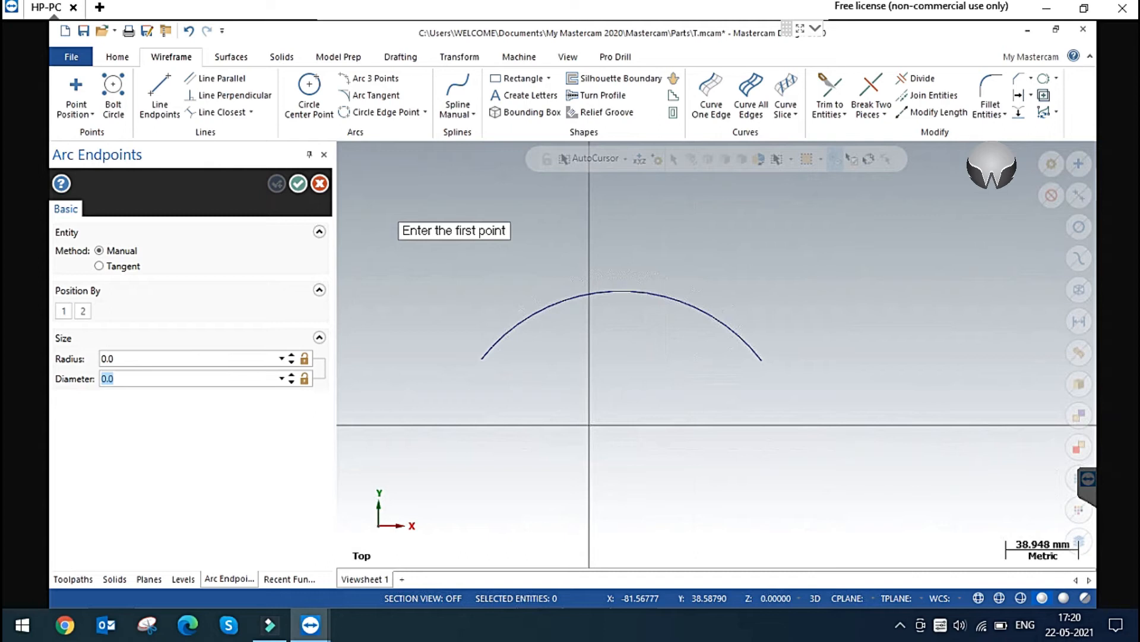
pyautogui.click(716, 269)
pyautogui.click(907, 269)
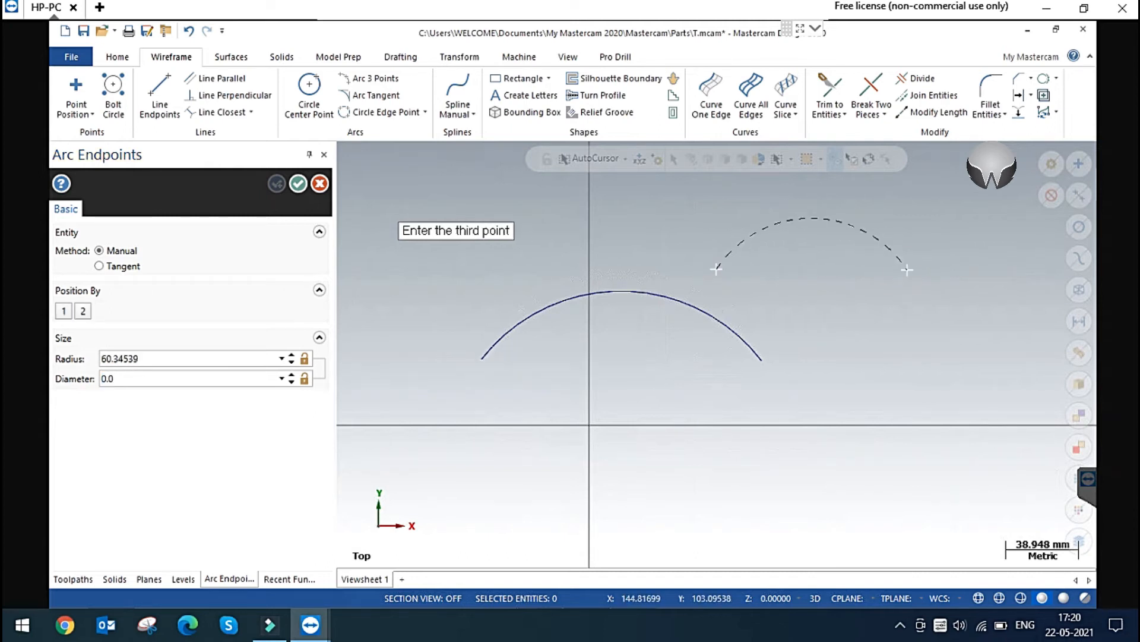
pyautogui.click(804, 224)
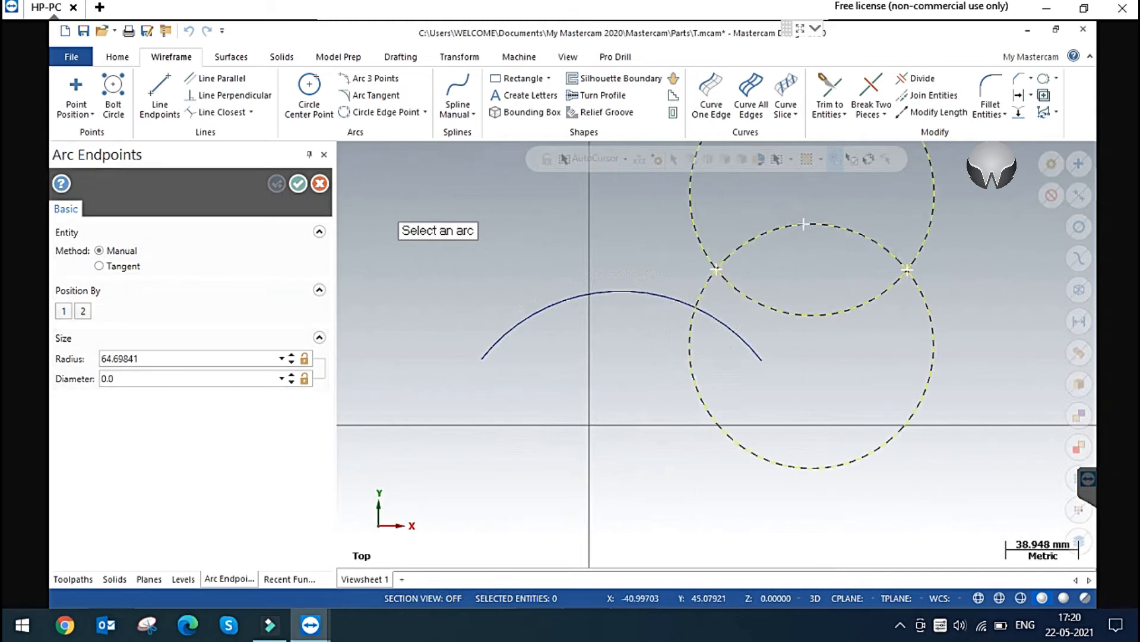
pyautogui.scroll(-1, 501, 392)
pyautogui.click(754, 319)
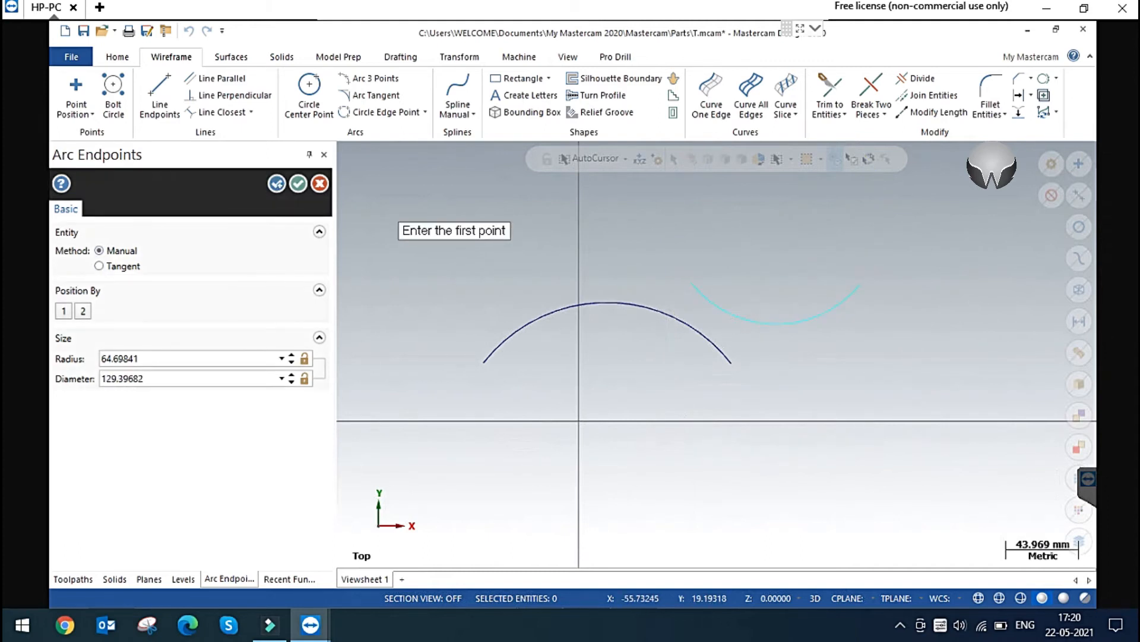
pyautogui.click(299, 184)
# Step: Window-select both arcs and delete them
pyautogui.scroll(-1, 647, 380)
pyautogui.moveTo(465, 230); pyautogui.dragTo(922, 462)
pyautogui.press('Delete')
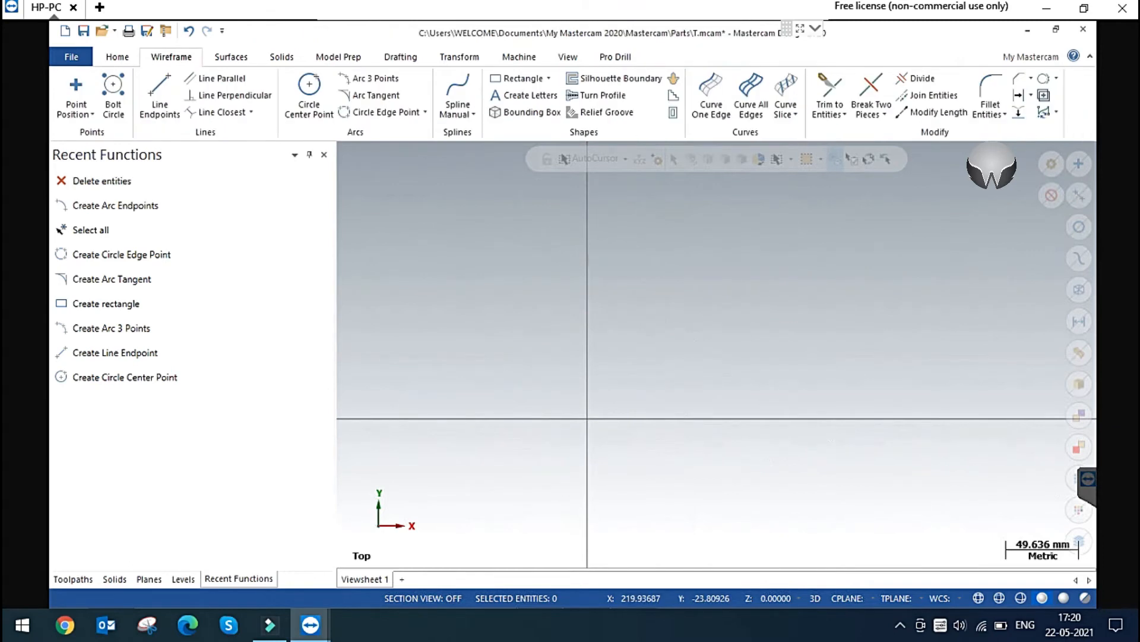
# Step: Begin a Manual Arc Polar arc about 241 mm in diameter, centred up and right of the origin, with a start angle of 30°
pyautogui.scroll(3, 520, 469)
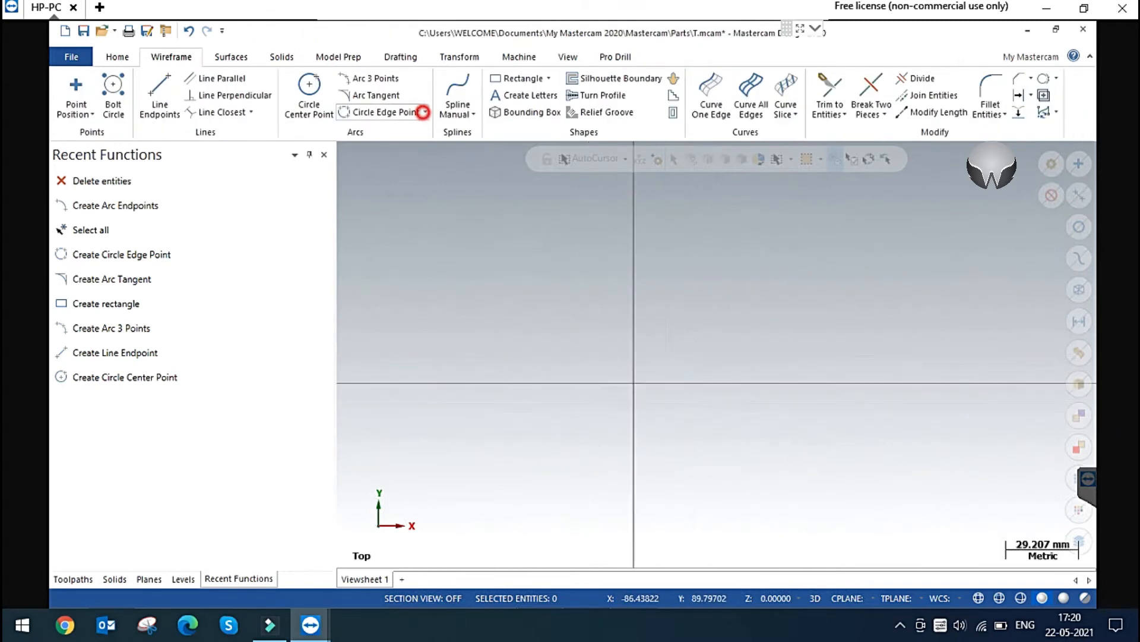
pyautogui.click(424, 112)
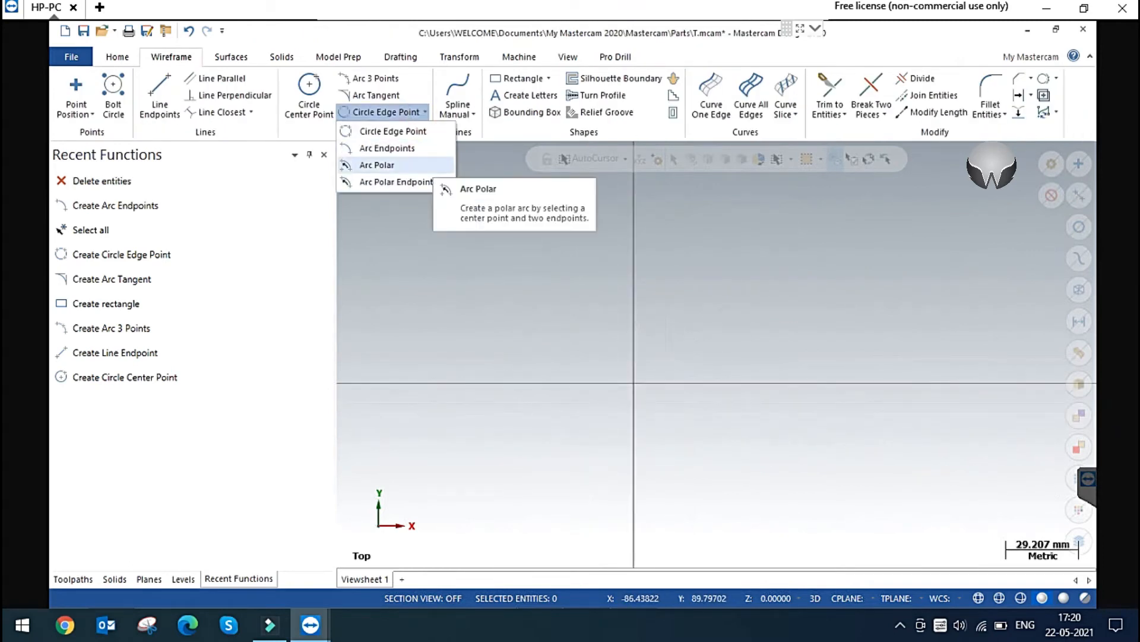
pyautogui.click(430, 165)
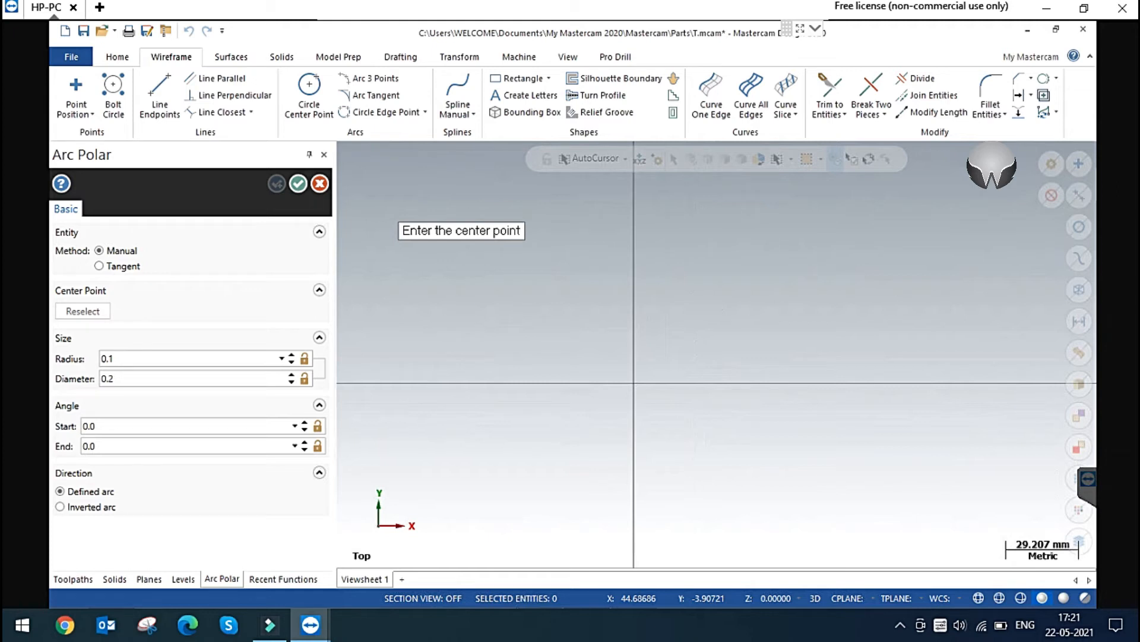
pyautogui.click(724, 318)
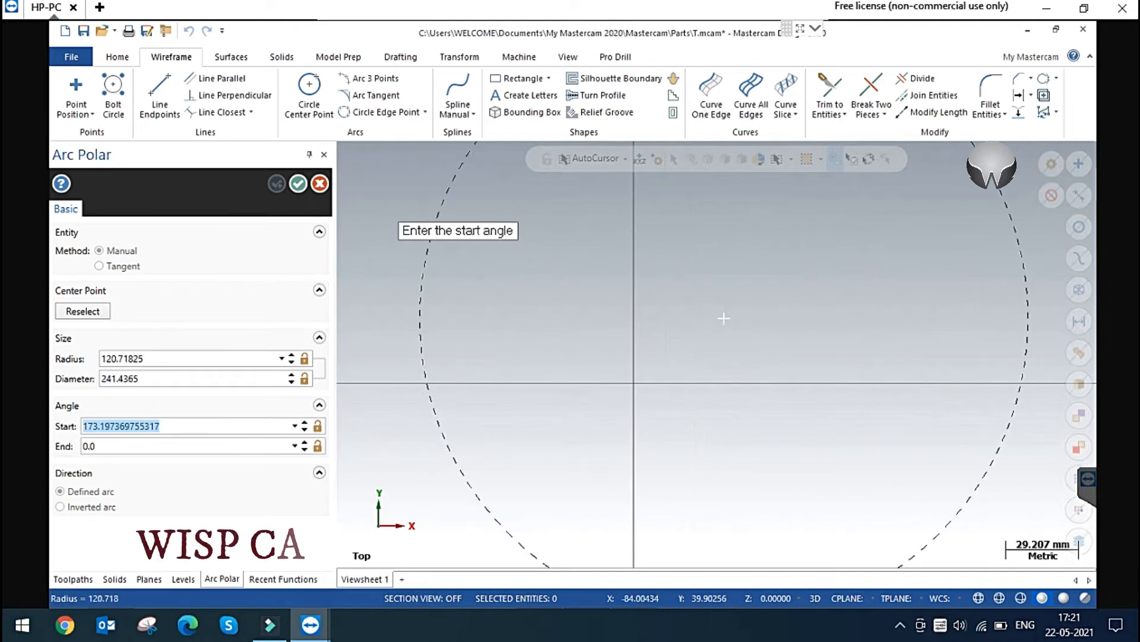
pyautogui.write('30')
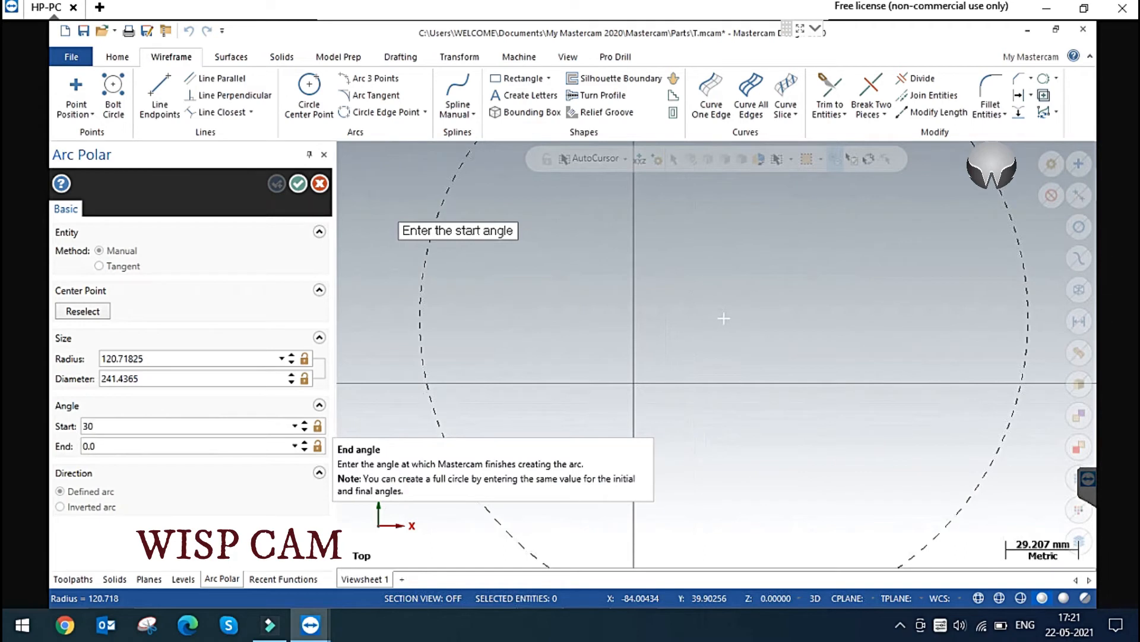
pyautogui.press('Return')
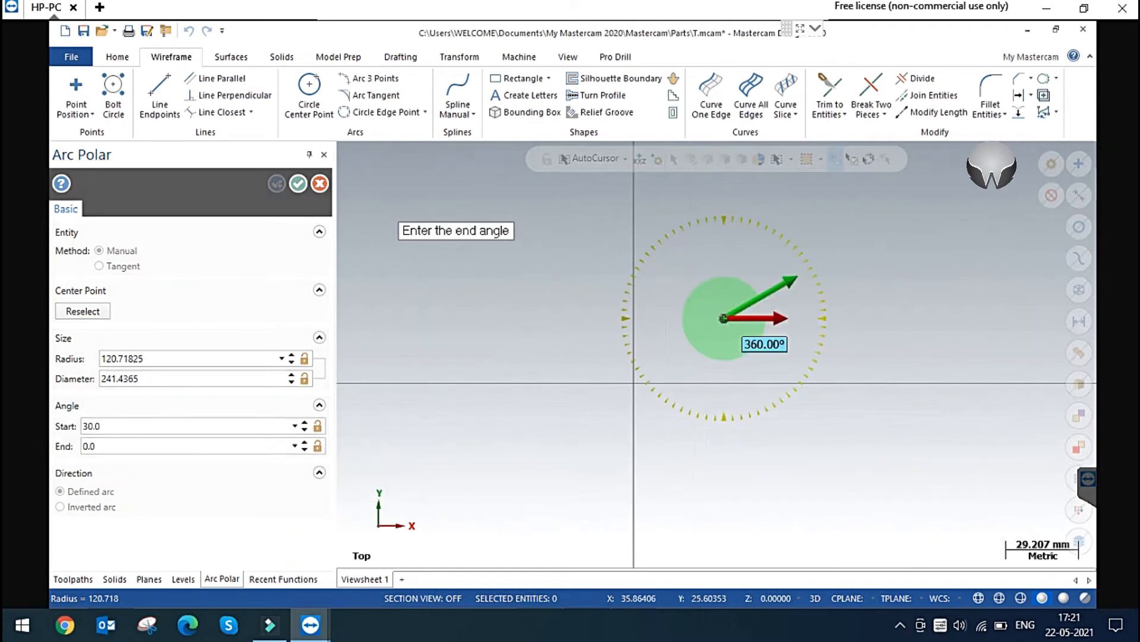
# Step: Enter 60° as the polar arc's end angle, but complete the arc by picking its end freehand at 185°
pyautogui.click(165, 444)
pyautogui.write('60')
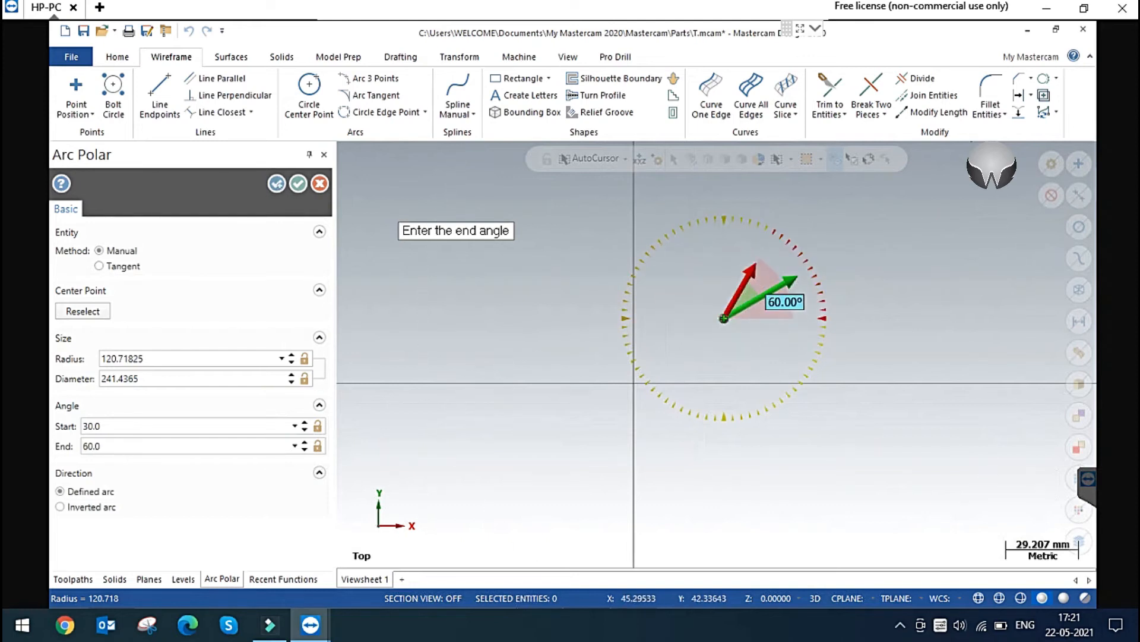
pyautogui.scroll(-2, 756, 360)
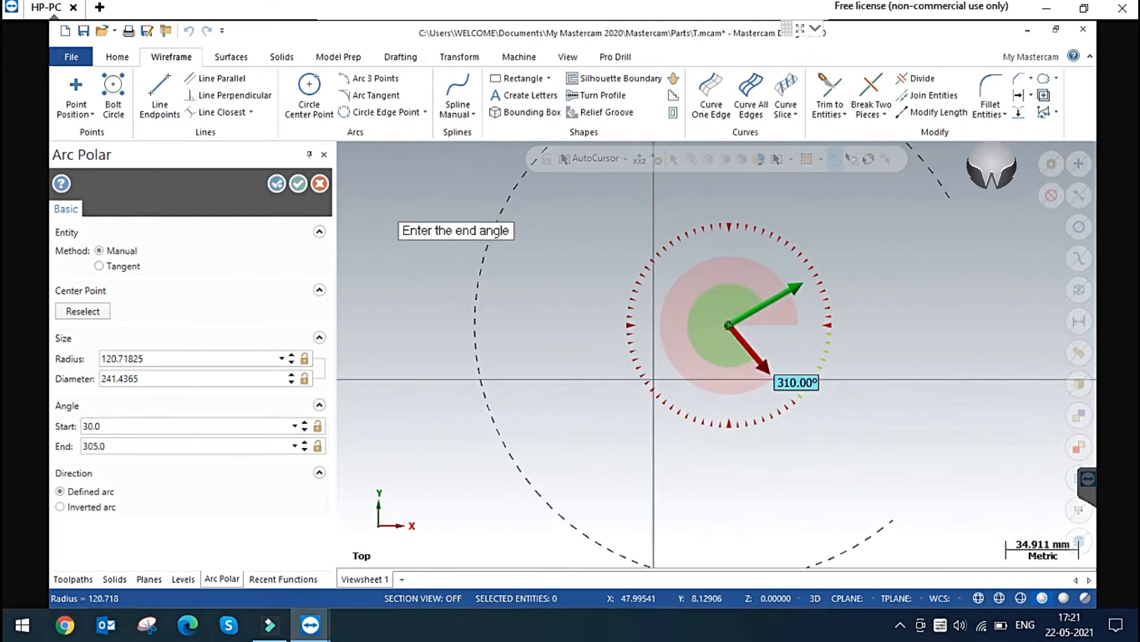
pyautogui.scroll(-1, 750, 367)
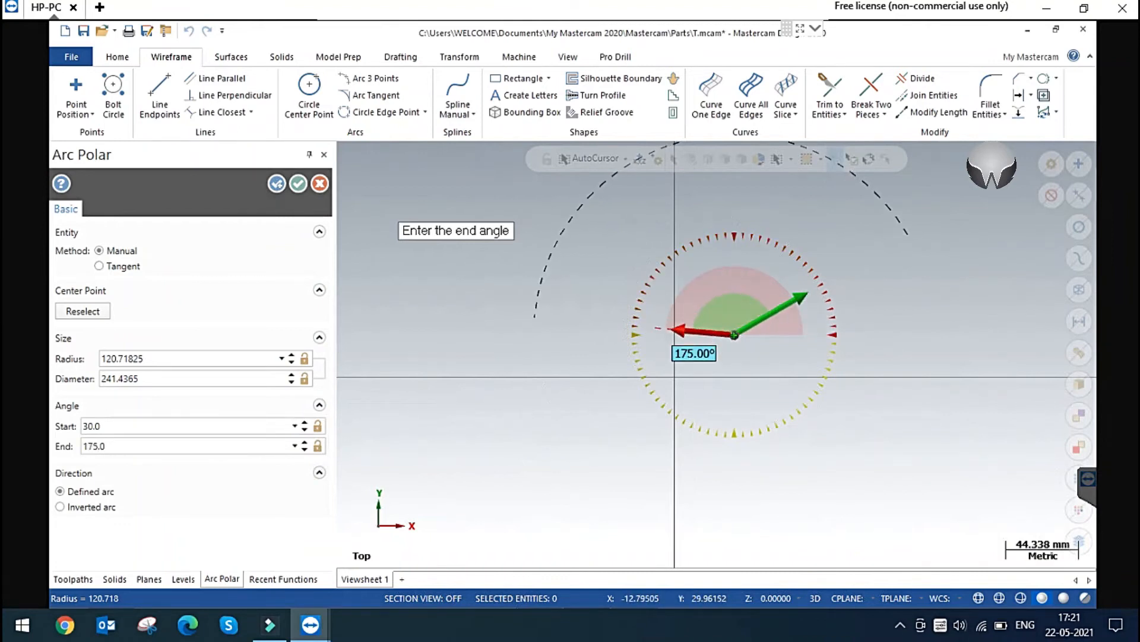
pyautogui.click(656, 341)
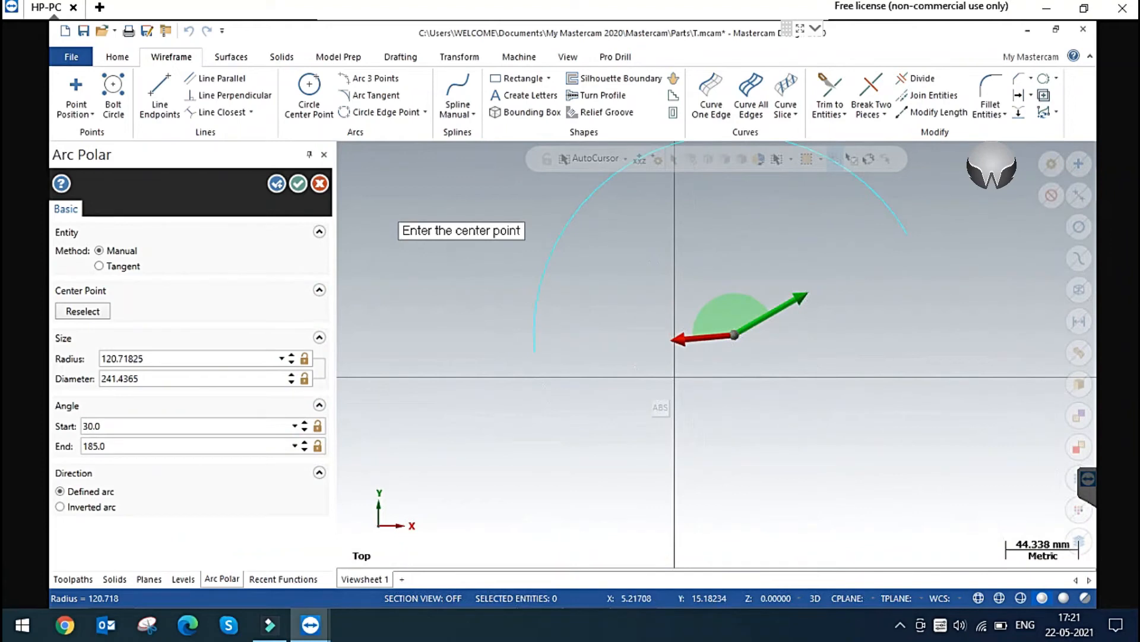
# Step: Set the polar arc's end angle to 235°
pyautogui.click(150, 378)
pyautogui.click(171, 359)
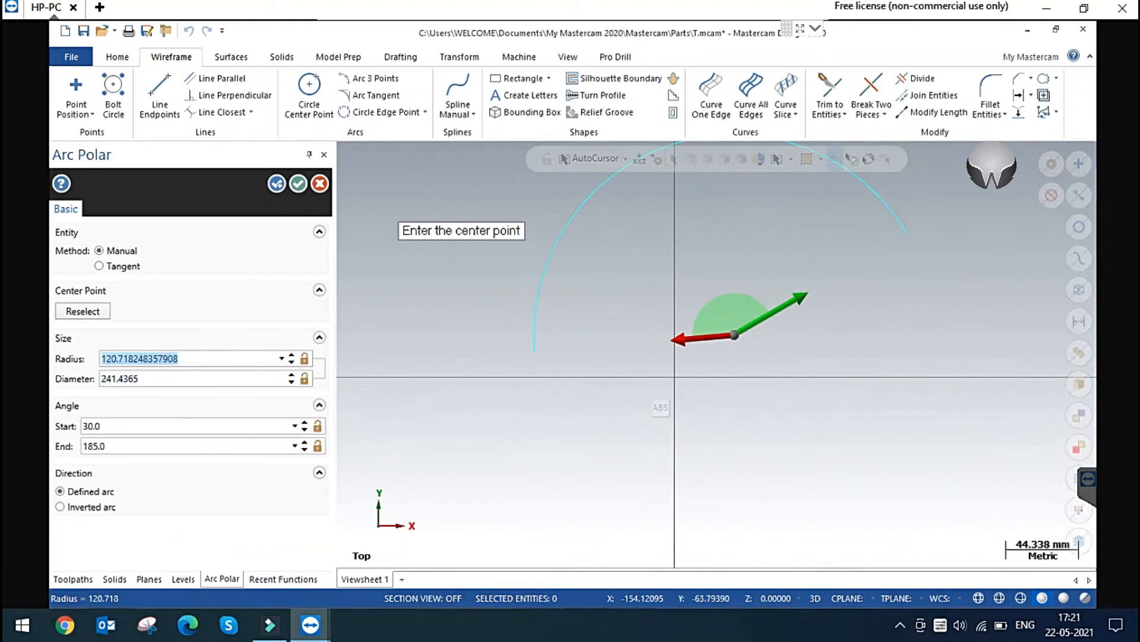
pyautogui.click(124, 450)
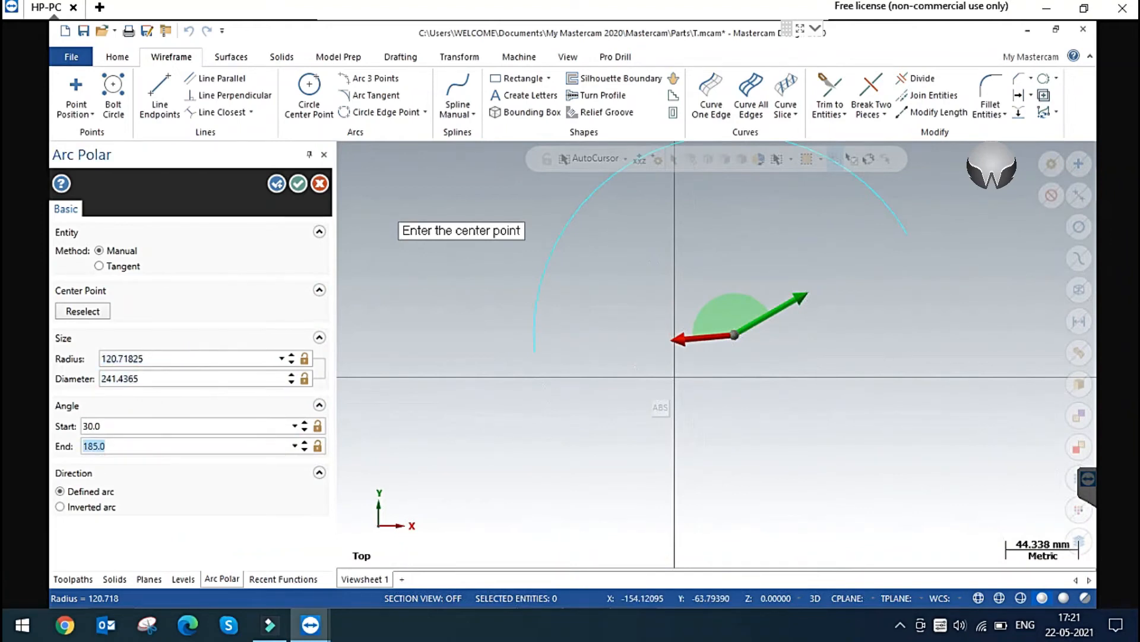
pyautogui.write('235')
pyautogui.press('Return')
pyautogui.scroll(-2, 657, 383)
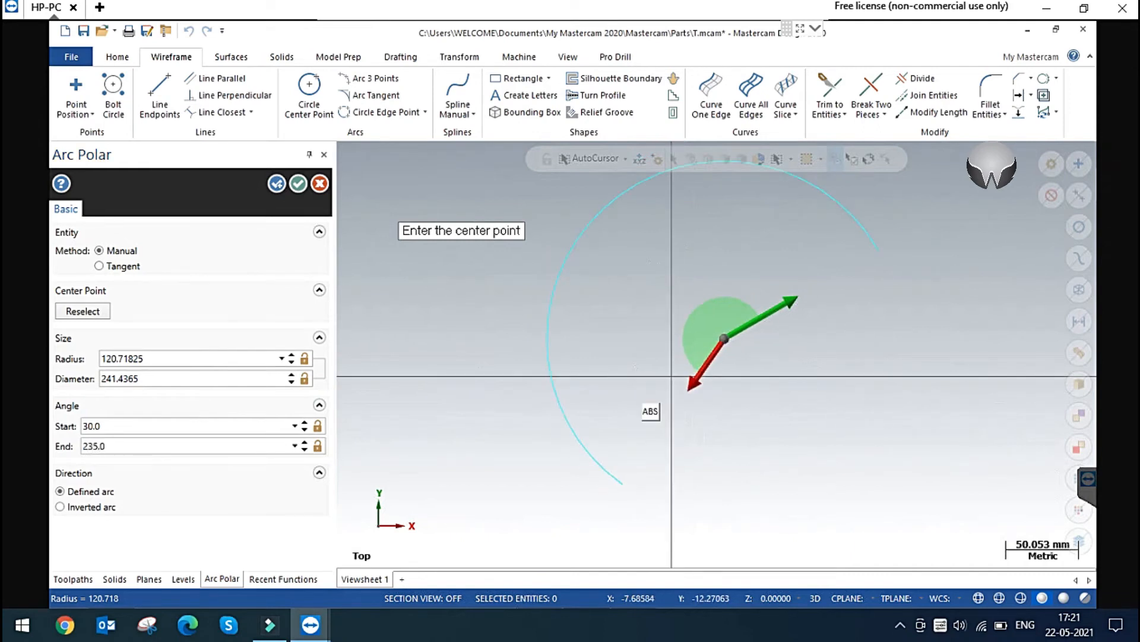
# Step: Set the polar arc's diameter to 50 mm
pyautogui.click(154, 378)
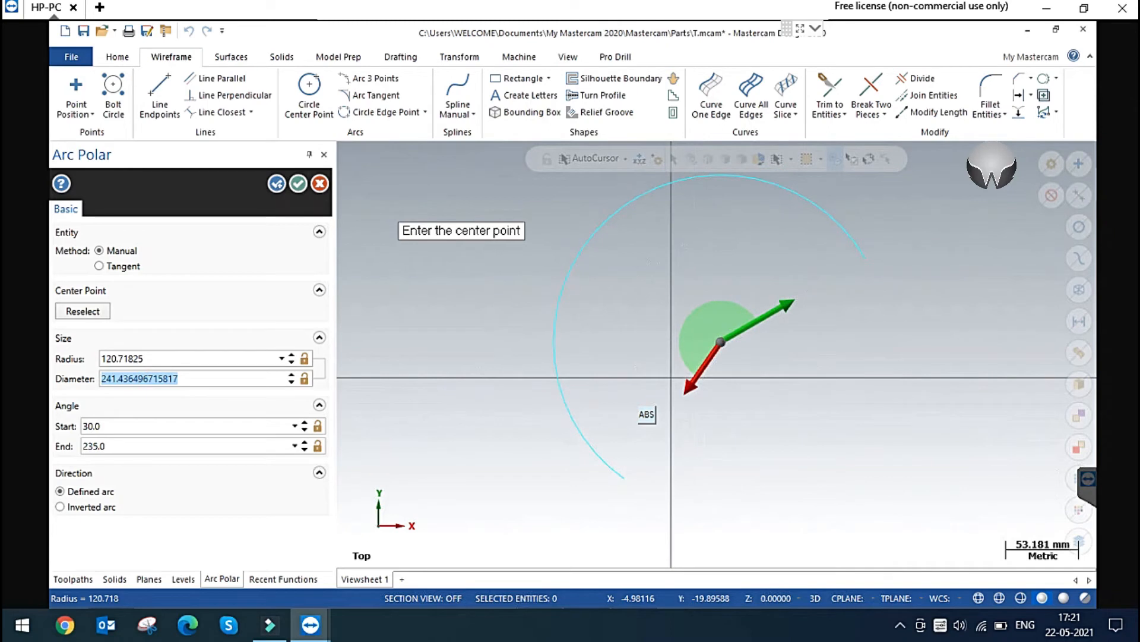
pyautogui.write('50')
pyautogui.press('Return')
pyautogui.scroll(2, 721, 343)
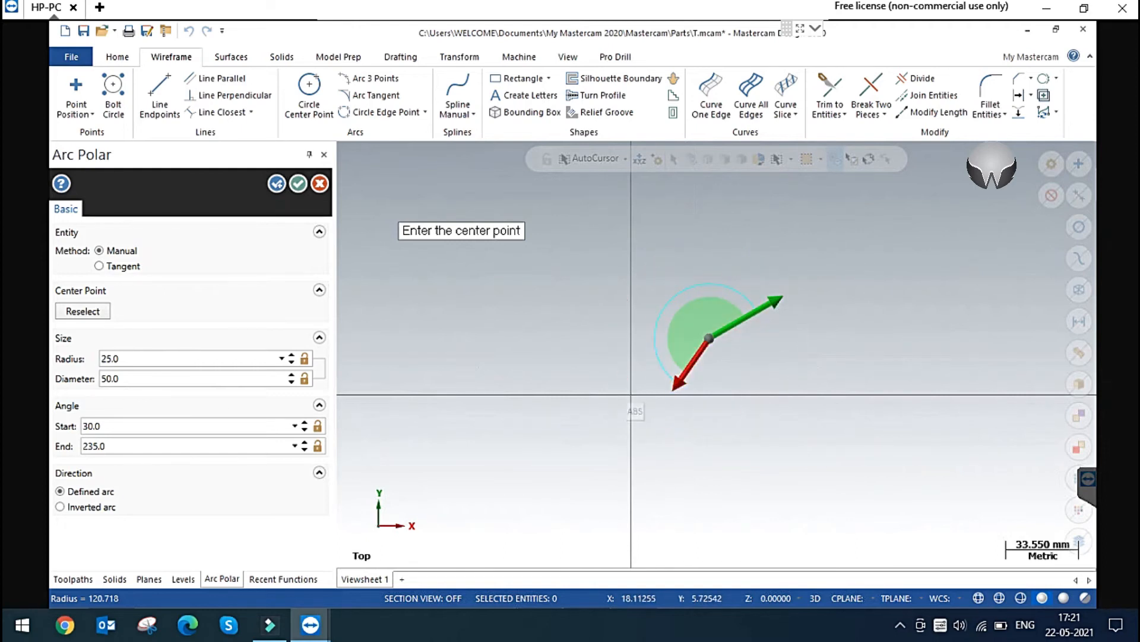
# Step: Adjust the polar arc's end angle to 260° and relocate its centre farther up and right of the origin
pyautogui.click(677, 386)
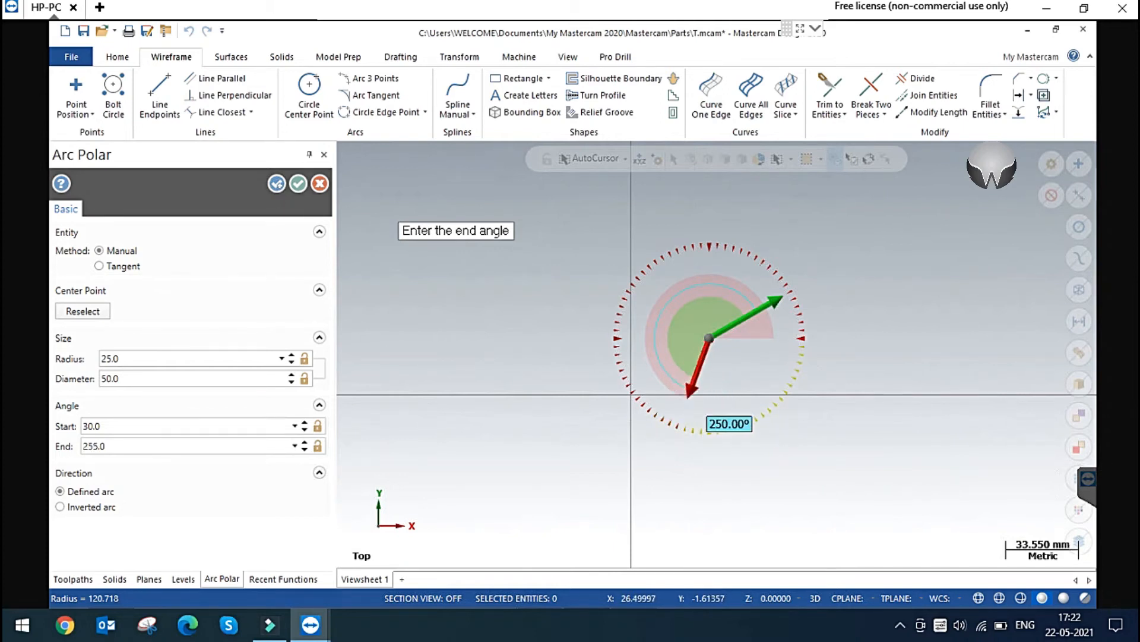
pyautogui.click(699, 400)
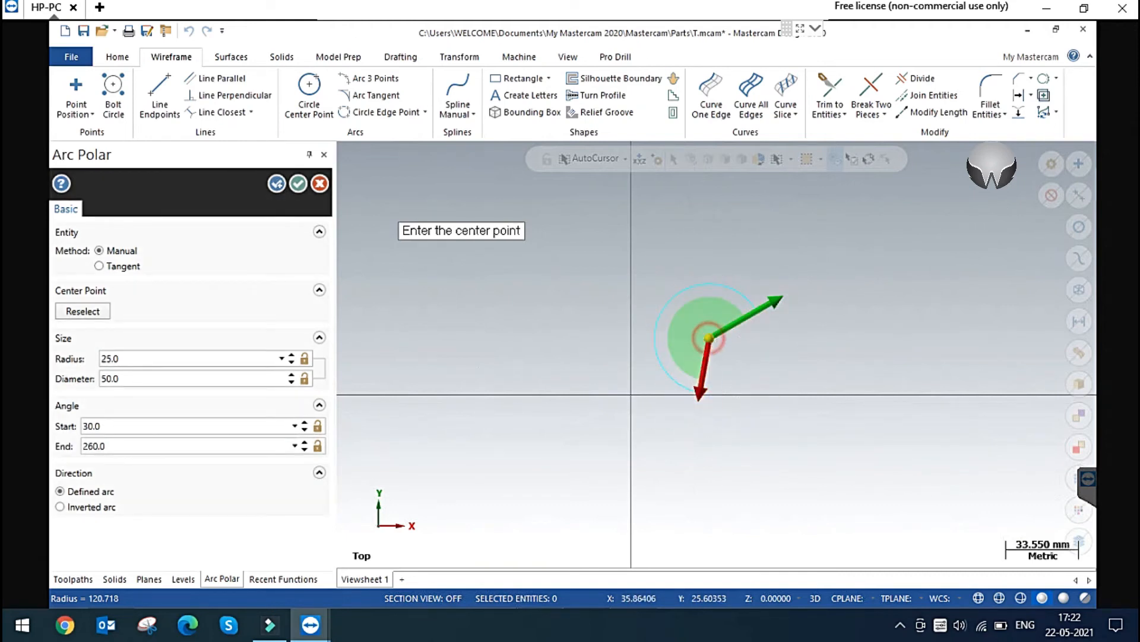
pyautogui.click(631, 394)
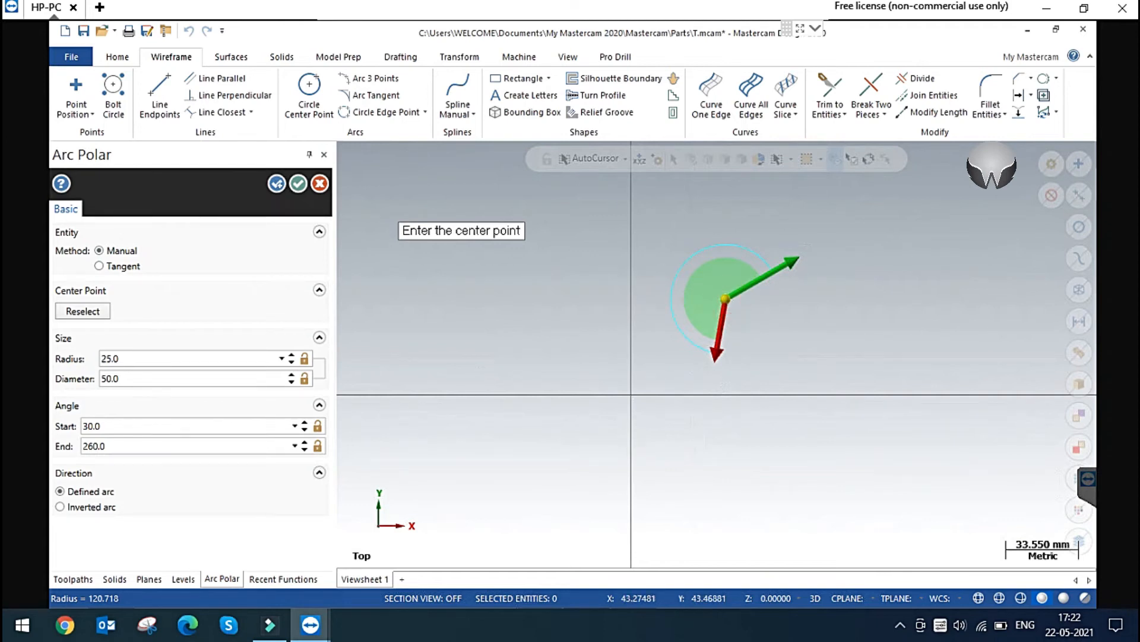
pyautogui.click(725, 298)
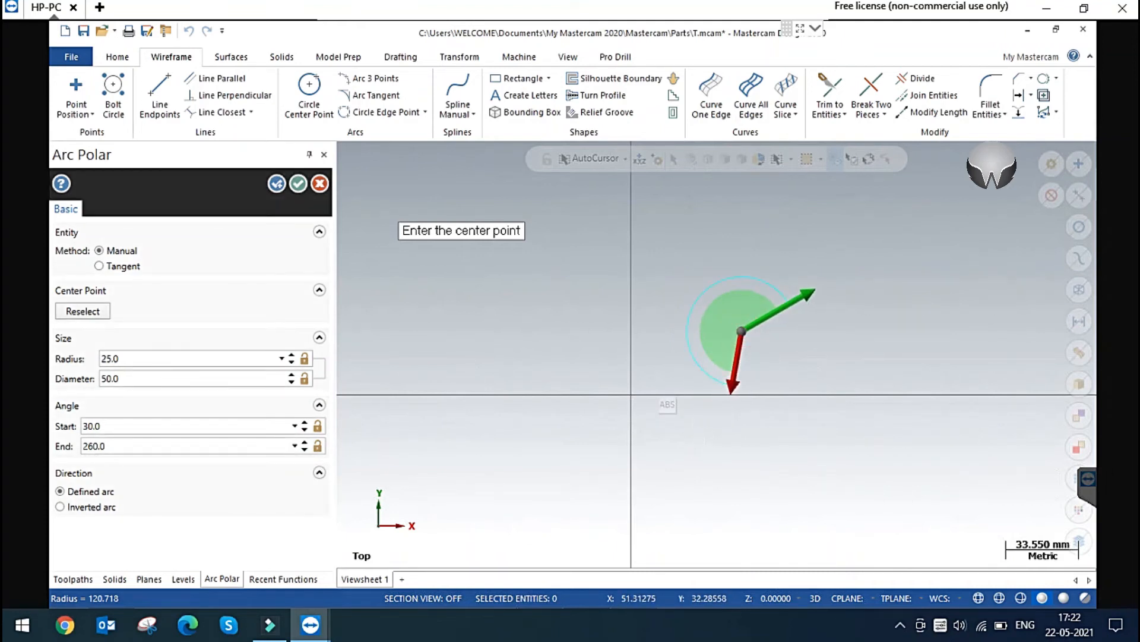
pyautogui.rightClick(689, 330)
pyautogui.click(725, 270)
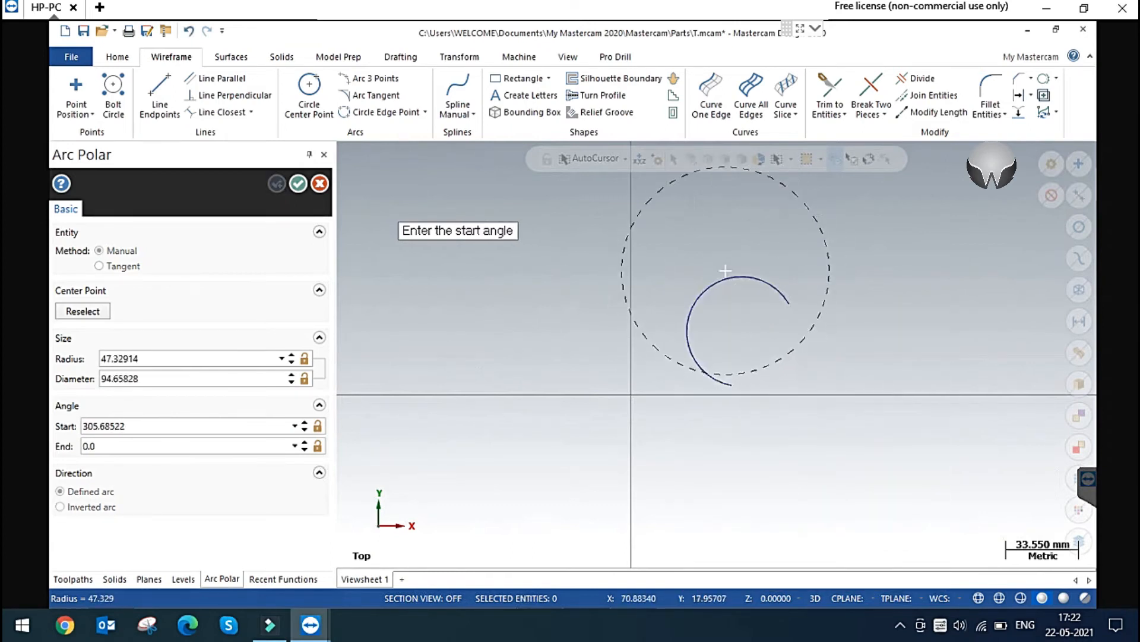
pyautogui.press('Escape')
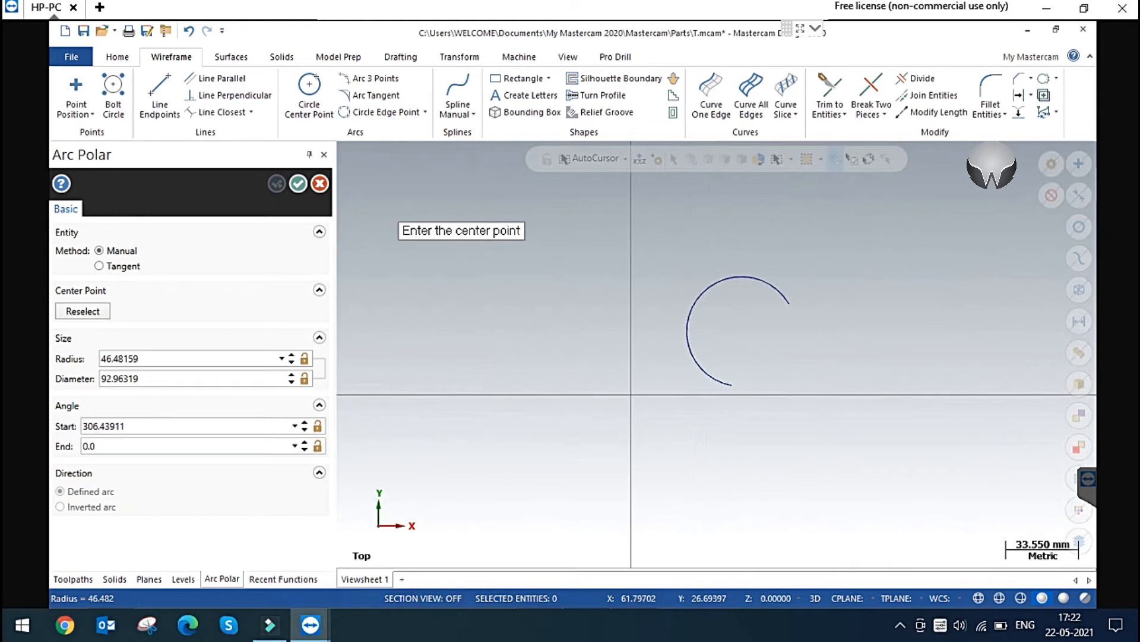
# Step: Draw a second polar arc overlapping the first, about 60 mm in diameter, from about 75° to 180°
pyautogui.click(769, 342)
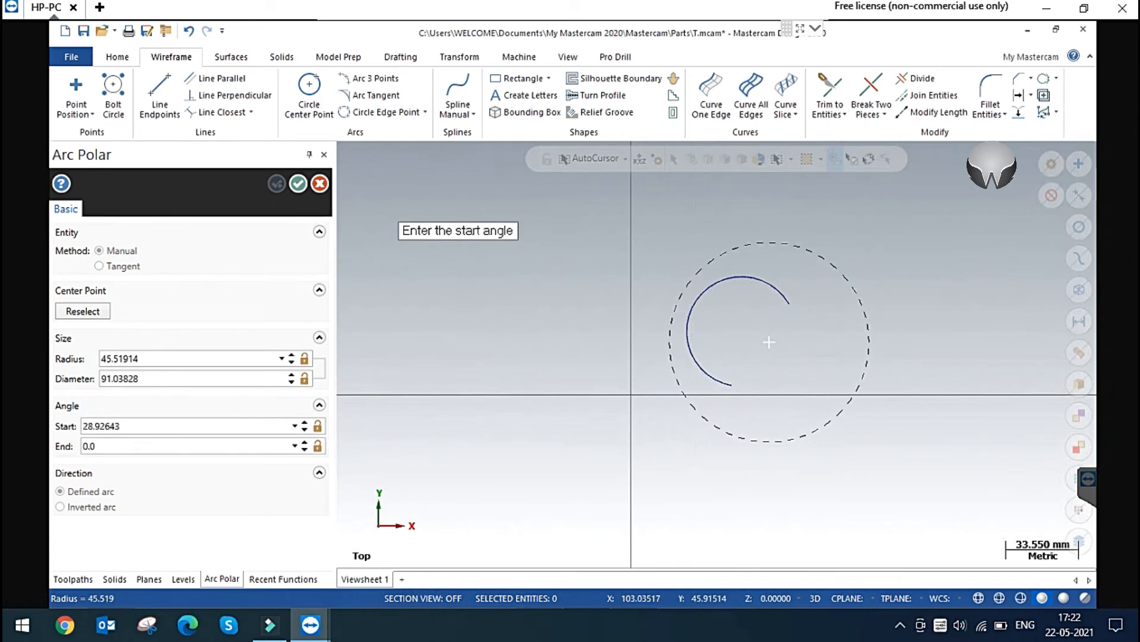
pyautogui.rightClick(832, 295)
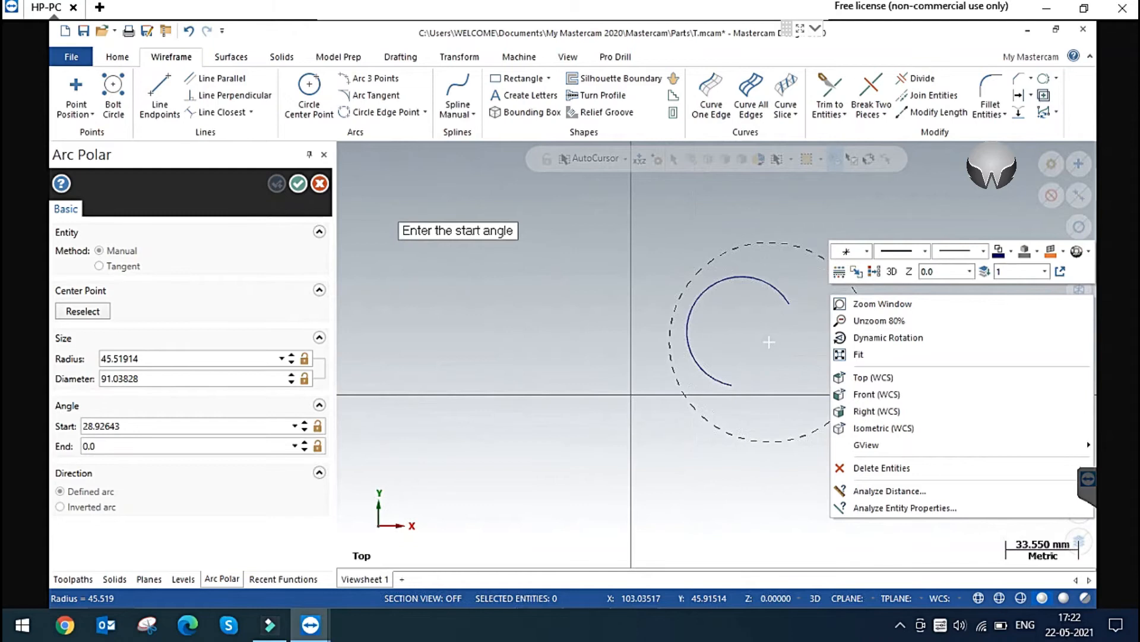
pyautogui.click(787, 280)
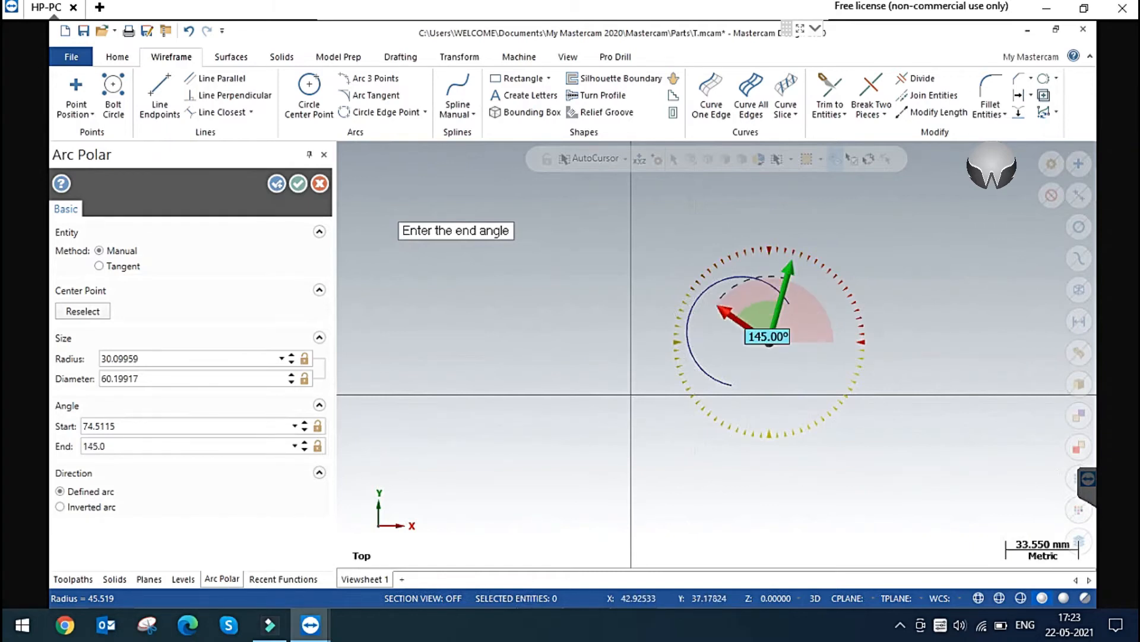
pyautogui.click(692, 410)
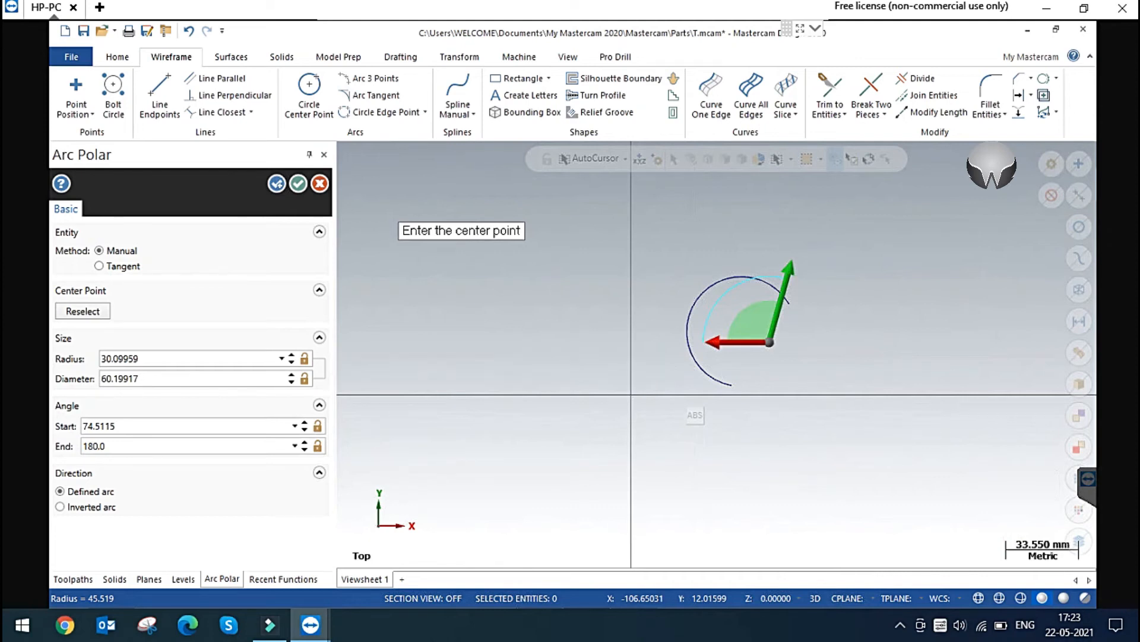
# Step: Set the second polar arc's start angle to 30° and its end angle to 230°
pyautogui.click(137, 426)
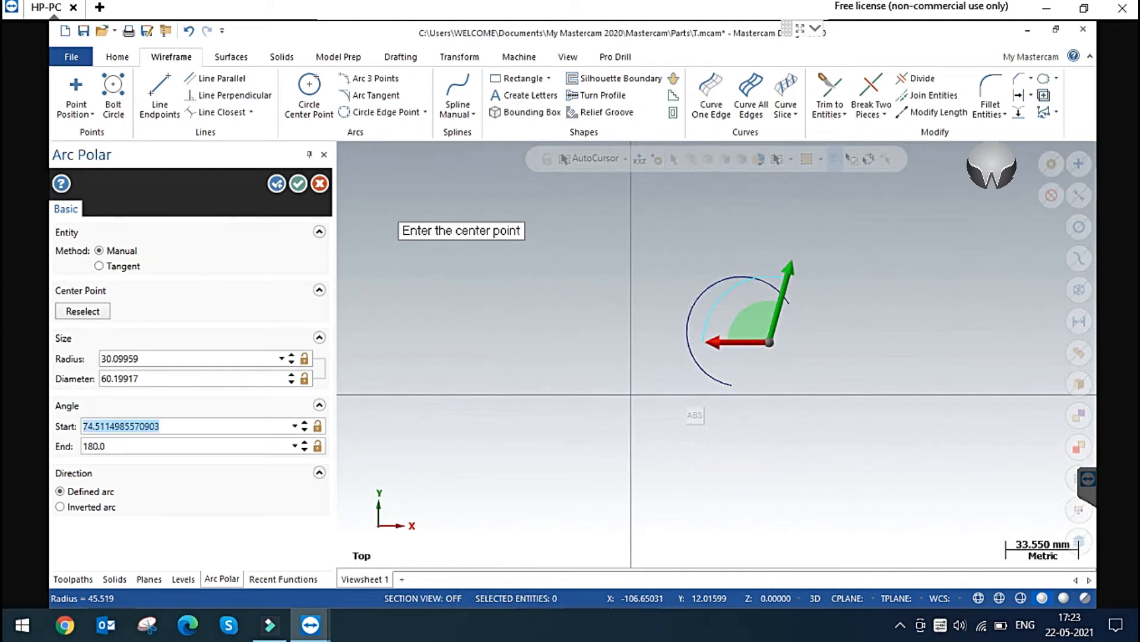
pyautogui.write('30')
pyautogui.press('Return')
pyautogui.click(94, 446)
pyautogui.write('230')
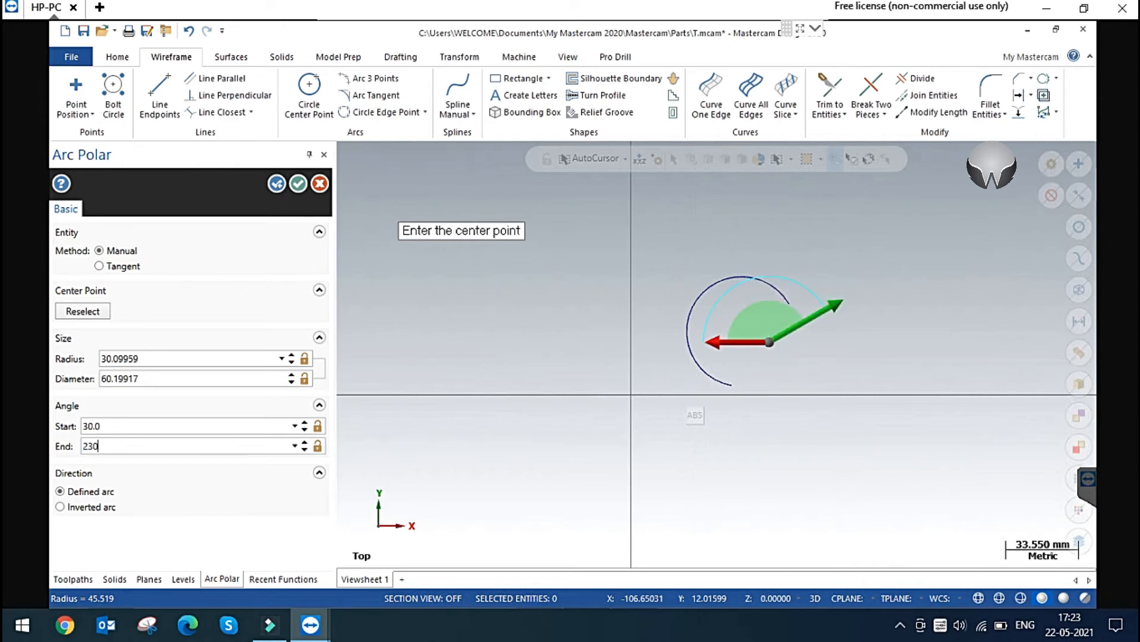
pyautogui.press('Return')
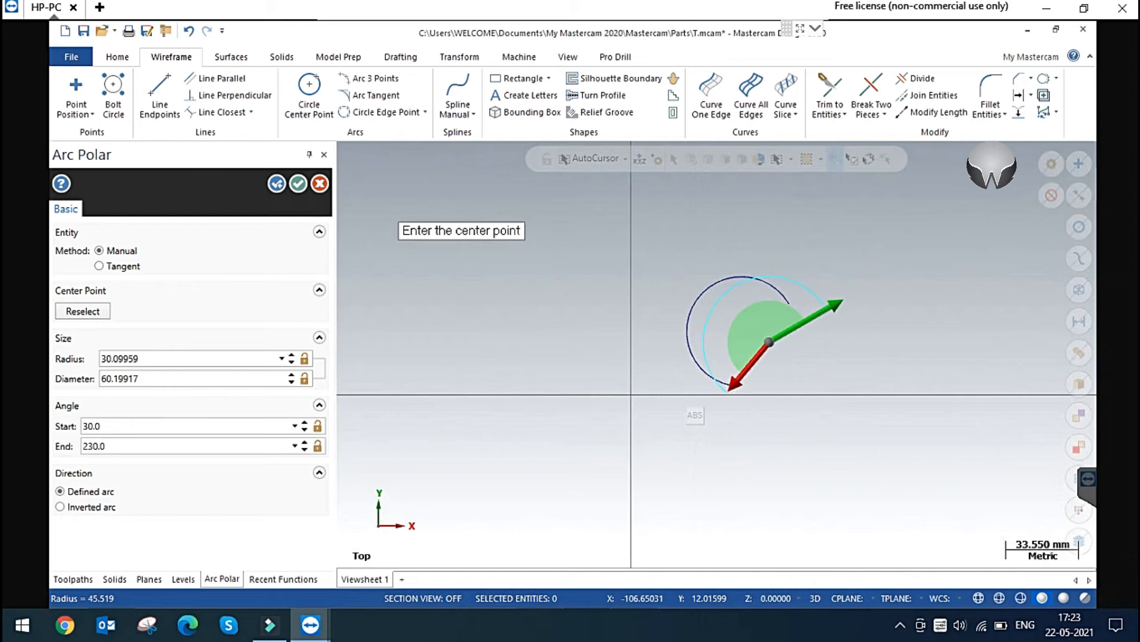
# Step: Set the second polar arc's diameter to 100 mm and move its centre up and left of the origin
pyautogui.click(140, 378)
pyautogui.write('100')
pyautogui.press('Return')
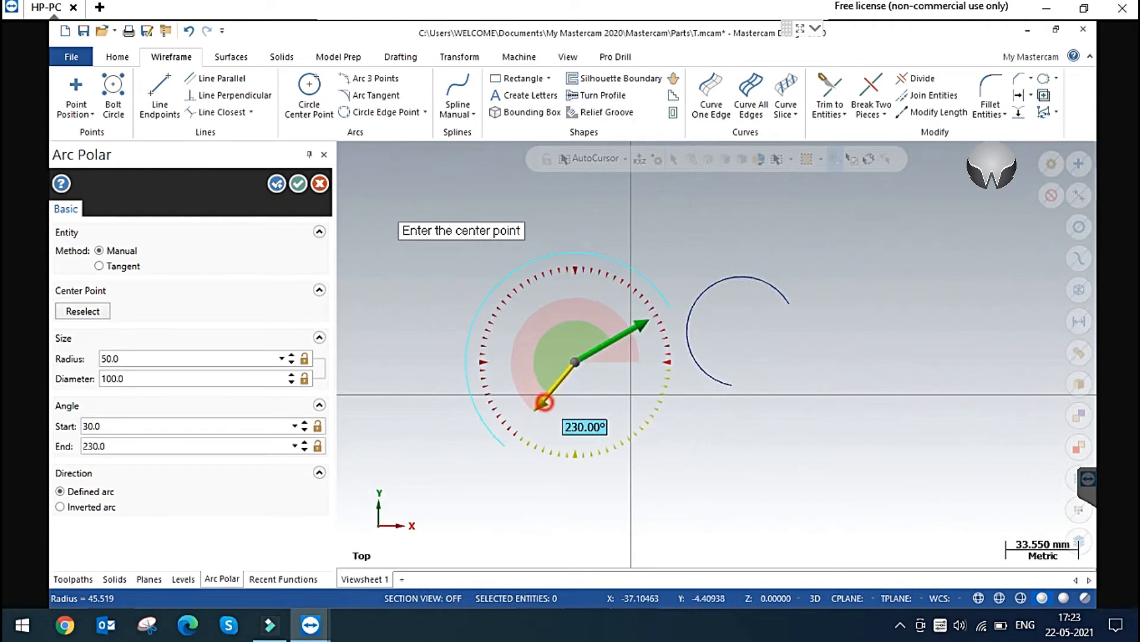
# Step: Try end angles of 235° and 20° on the 100 mm arc, and set its end angle to 90°
pyautogui.click(543, 402)
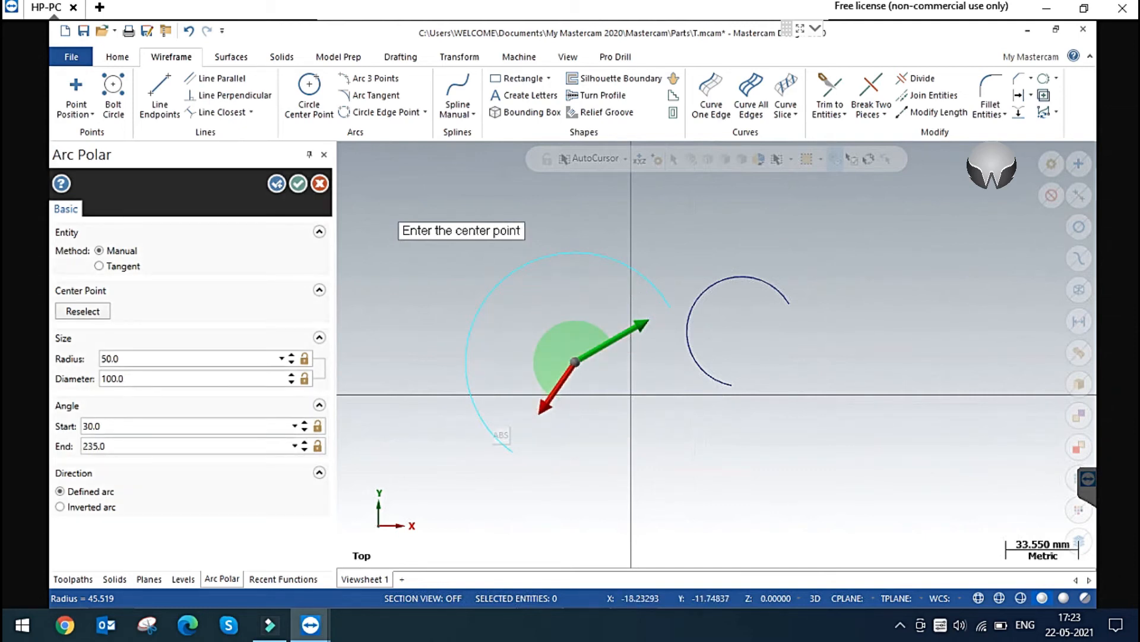
pyautogui.click(592, 419)
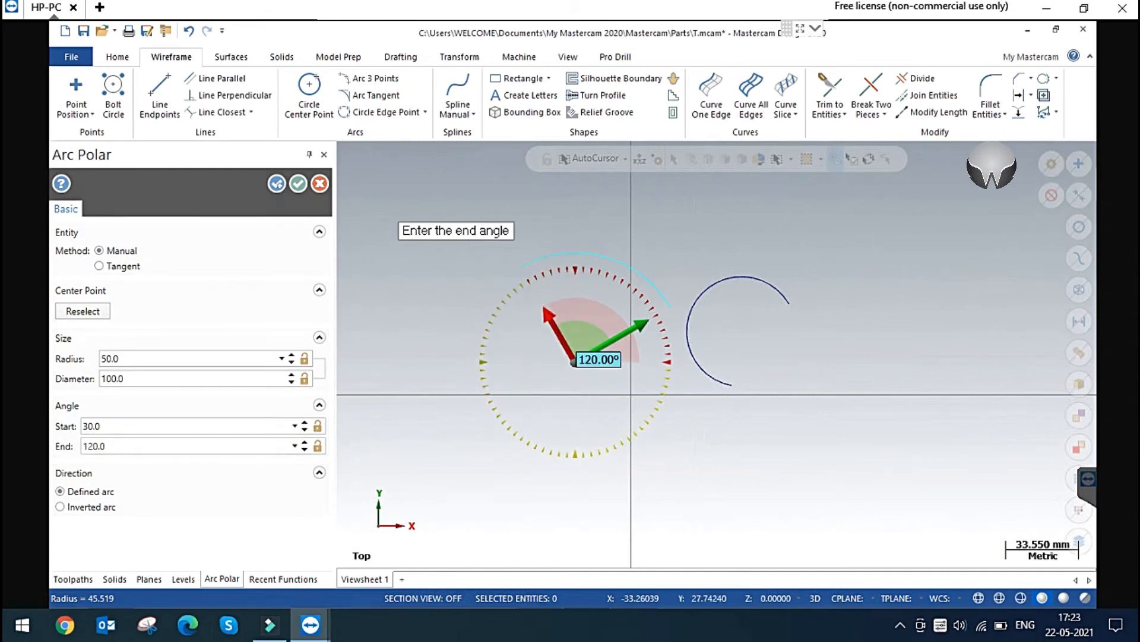
pyautogui.write('20')
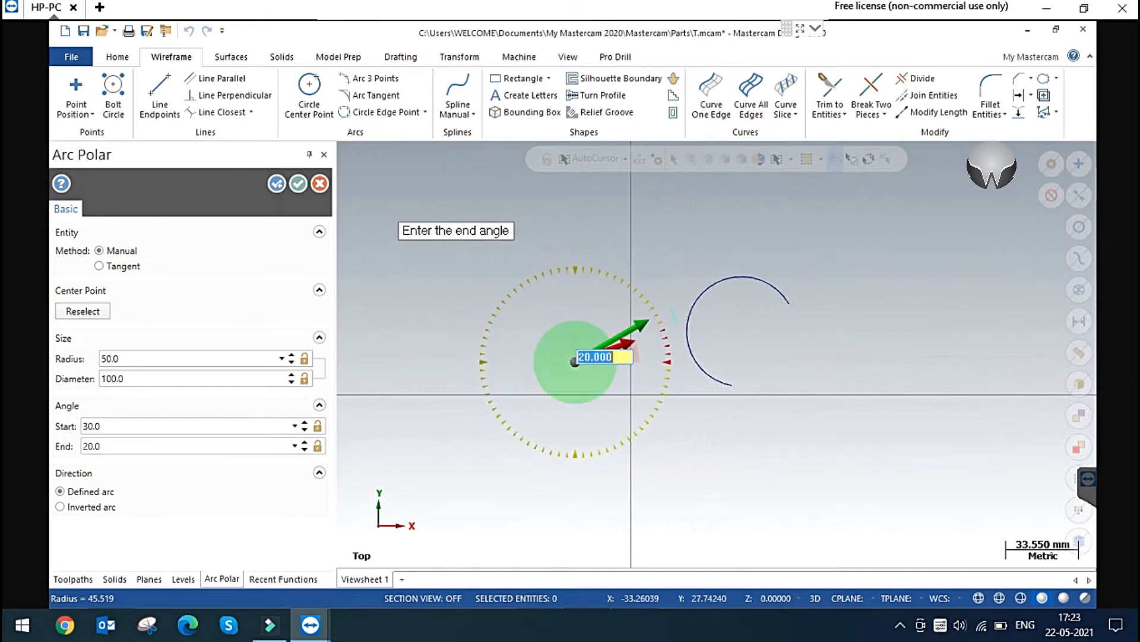
pyautogui.write('90')
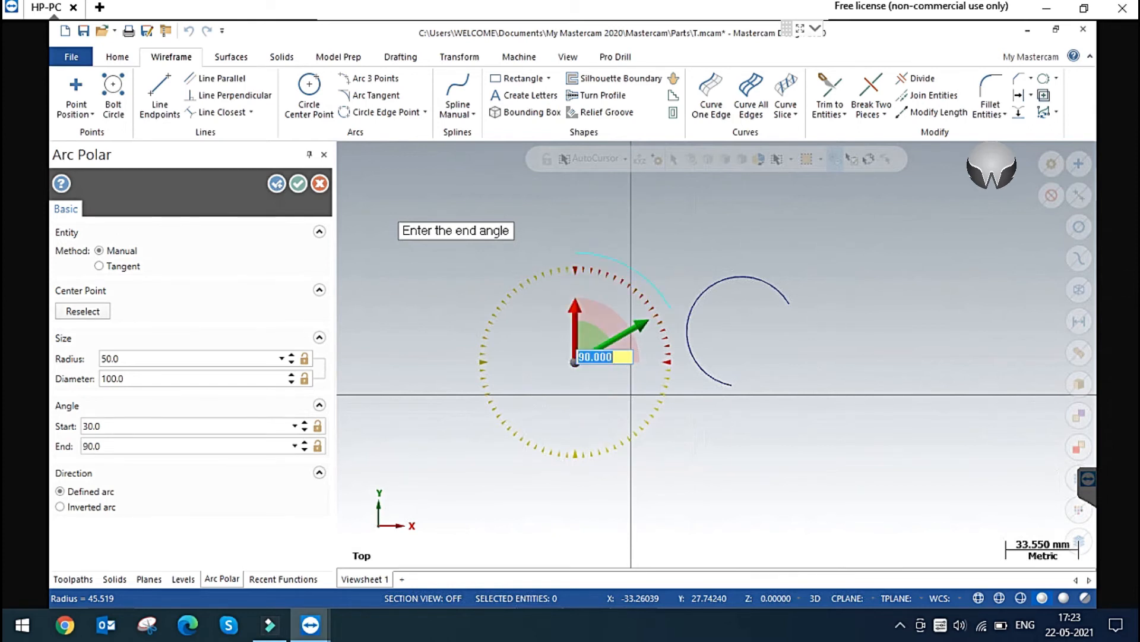
pyautogui.press('Return')
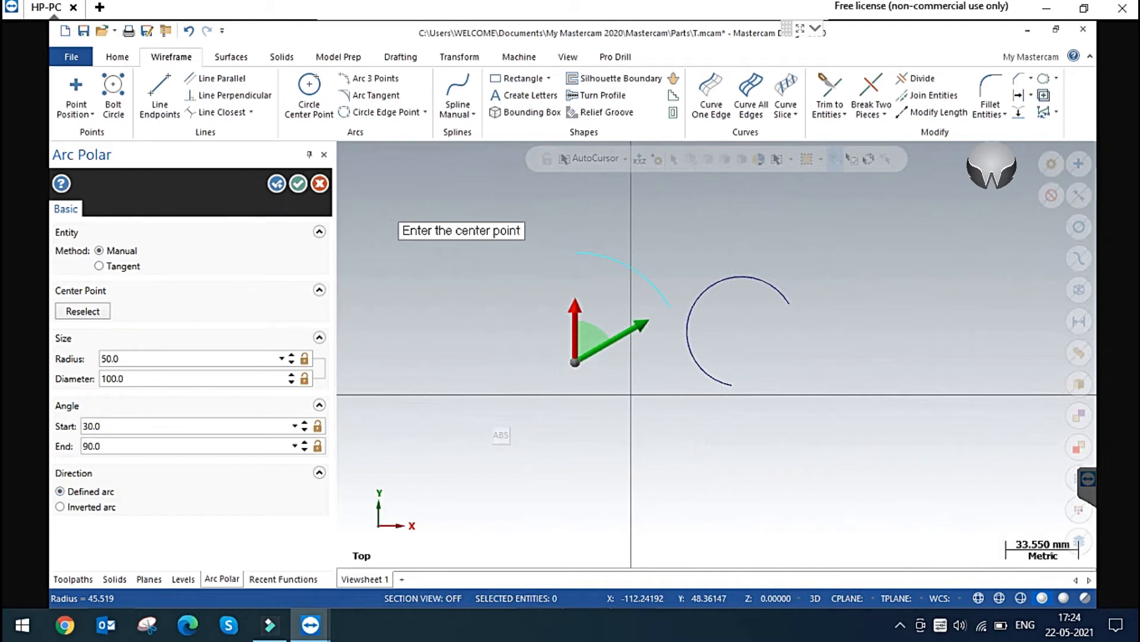
# Step: Compare the defined and inverted directions of the 100 mm arc, and finish it as an inverted arc
pyautogui.click(60, 506)
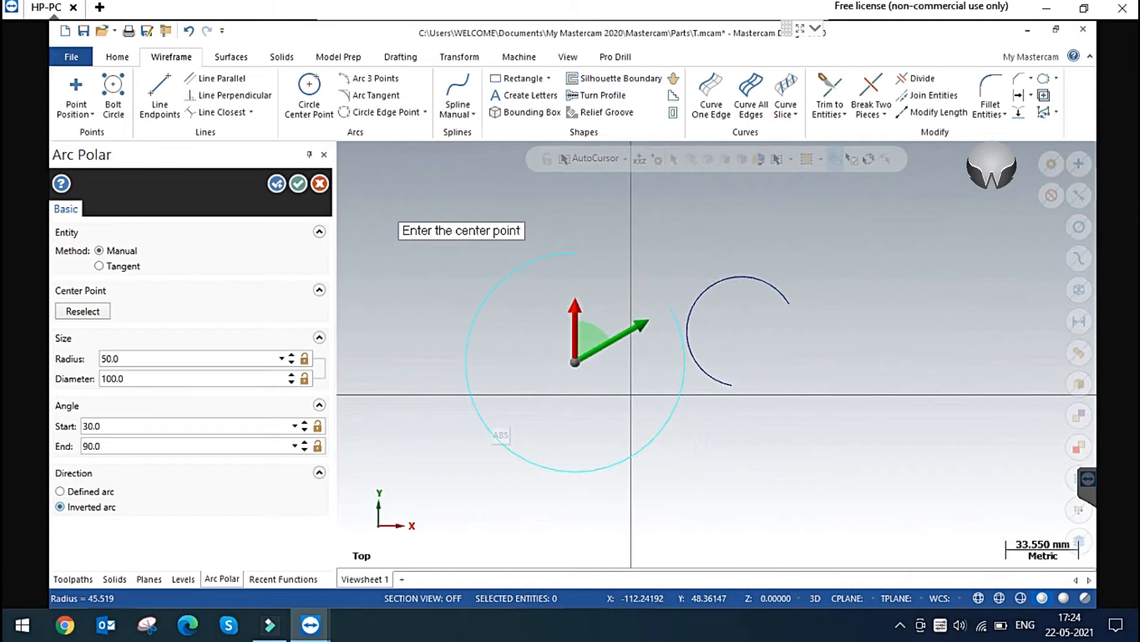
pyautogui.click(93, 487)
pyautogui.click(92, 506)
pyautogui.click(298, 183)
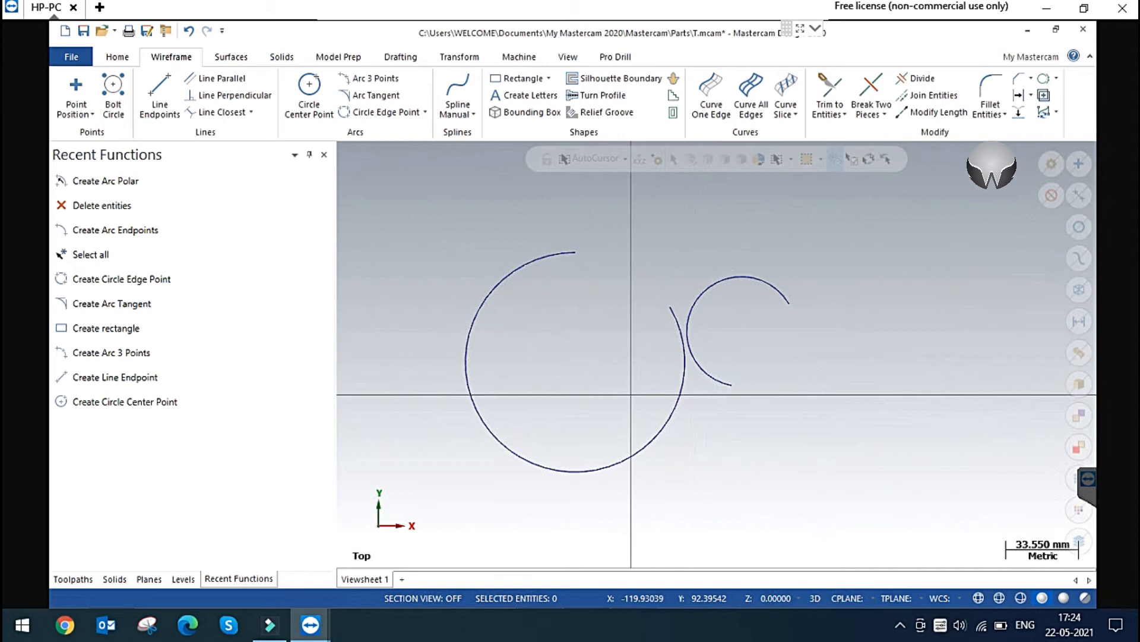
# Step: Select all arcs in the drawing and delete them
pyautogui.click(478, 225)
pyautogui.hotkey('ctrl', 'a')
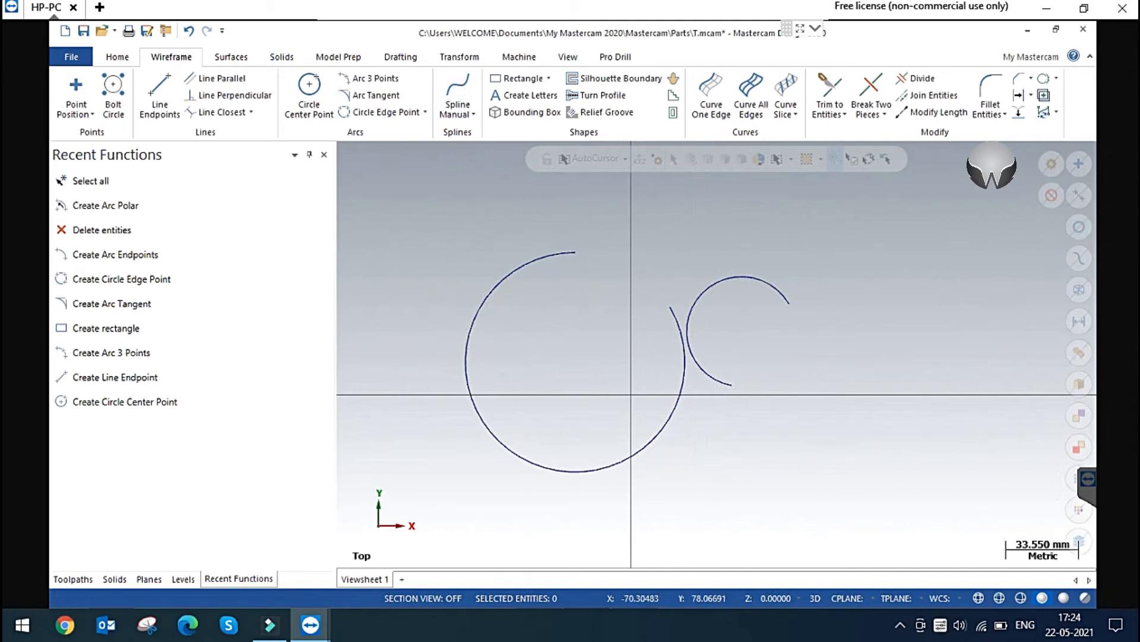
pyautogui.press('Delete')
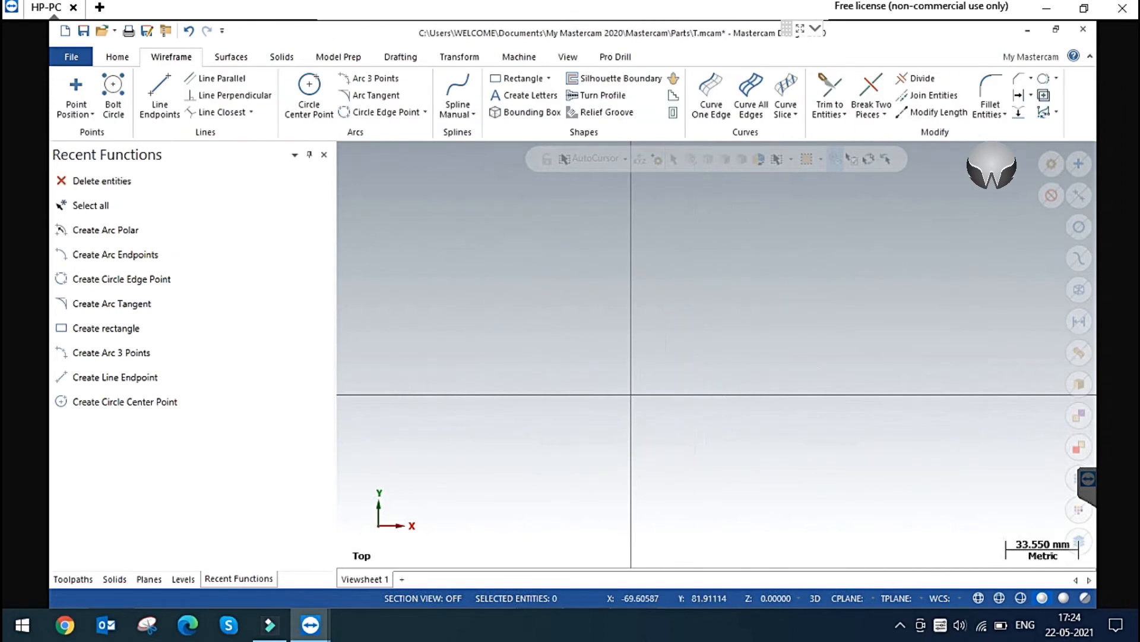
# Step: Begin an Arc Polar Endpoints arc with its start point up and right of the origin and a diameter of 35 mm
pyautogui.click(425, 111)
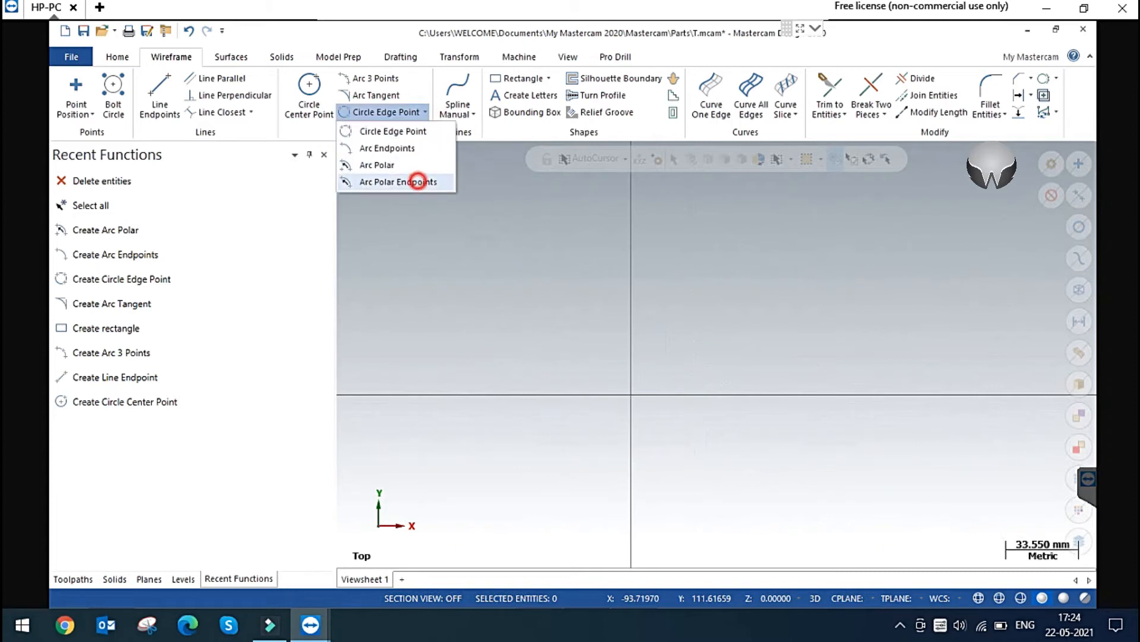
pyautogui.click(413, 181)
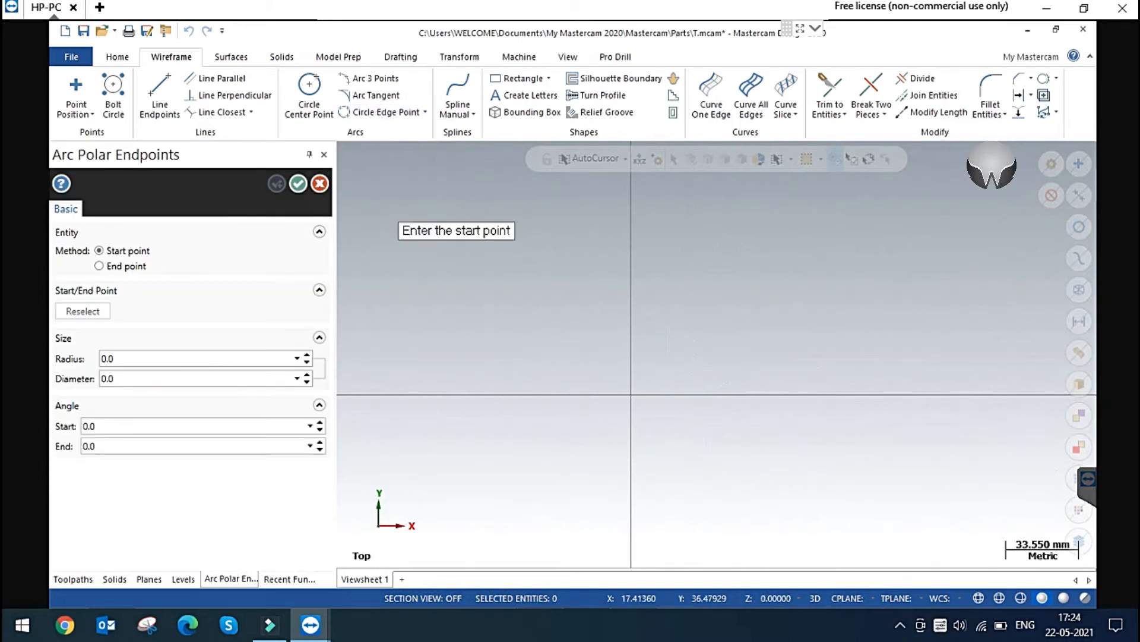
pyautogui.click(735, 320)
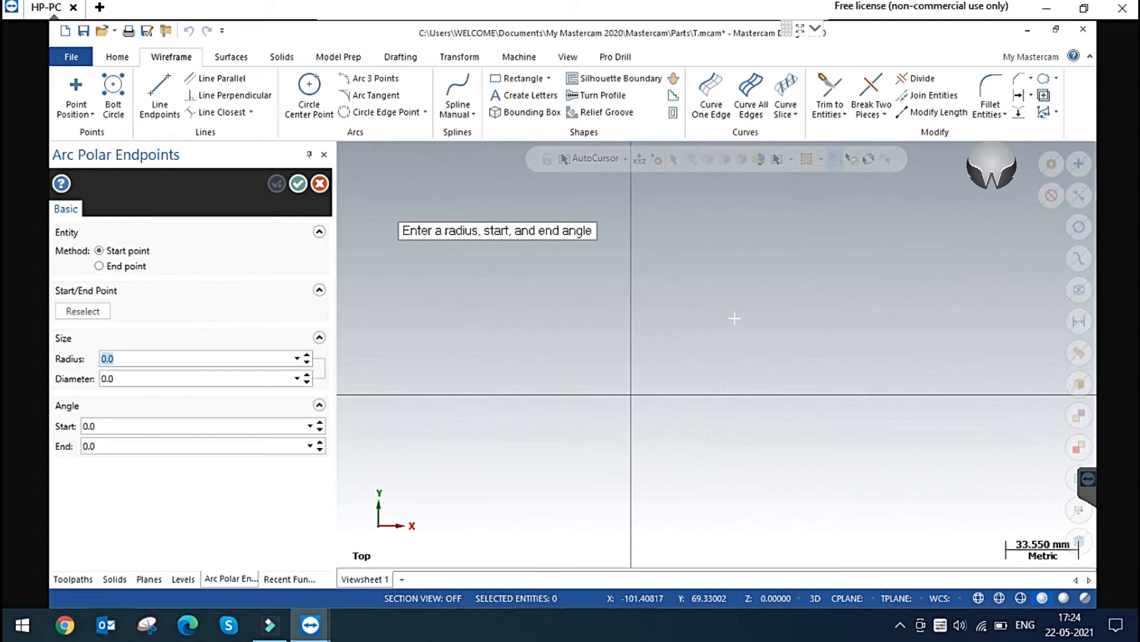
pyautogui.click(161, 377)
pyautogui.write('35')
pyautogui.press('Return')
# Step: Set the polar endpoints arc's start angle to 15° and its end angle to 180°
pyautogui.click(127, 427)
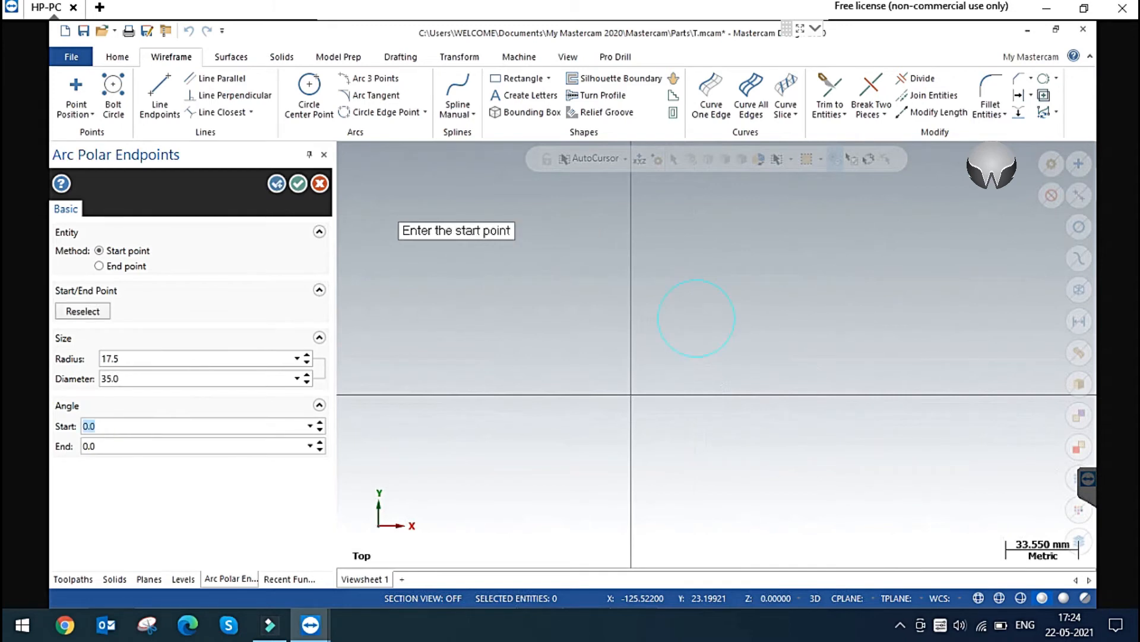
pyautogui.write('15')
pyautogui.click(110, 445)
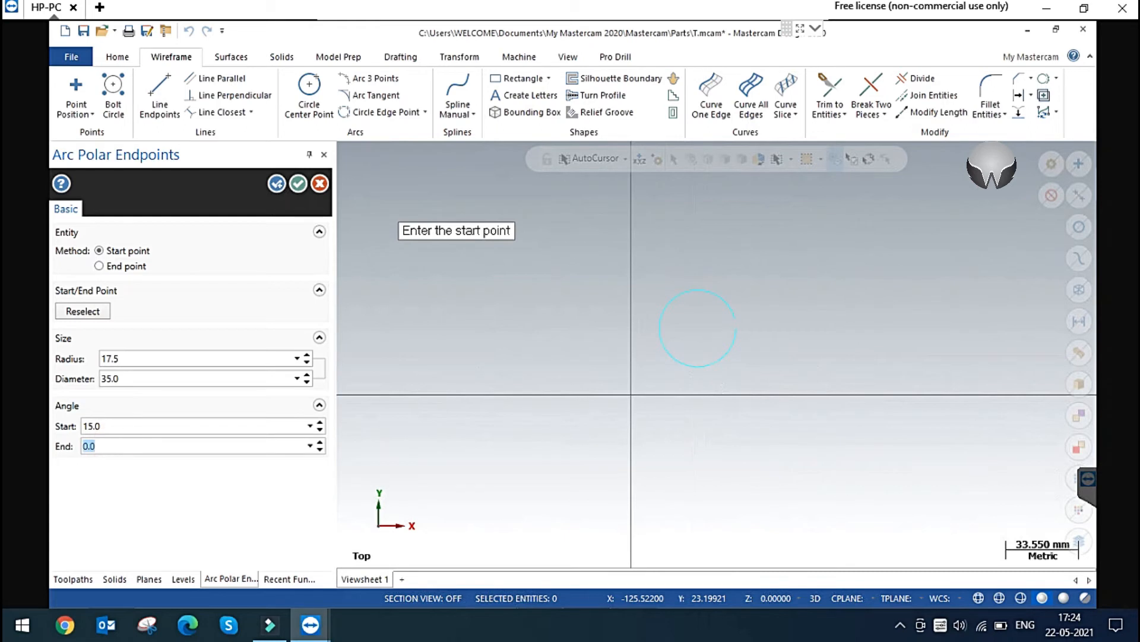
pyautogui.write('180')
pyautogui.press('Return')
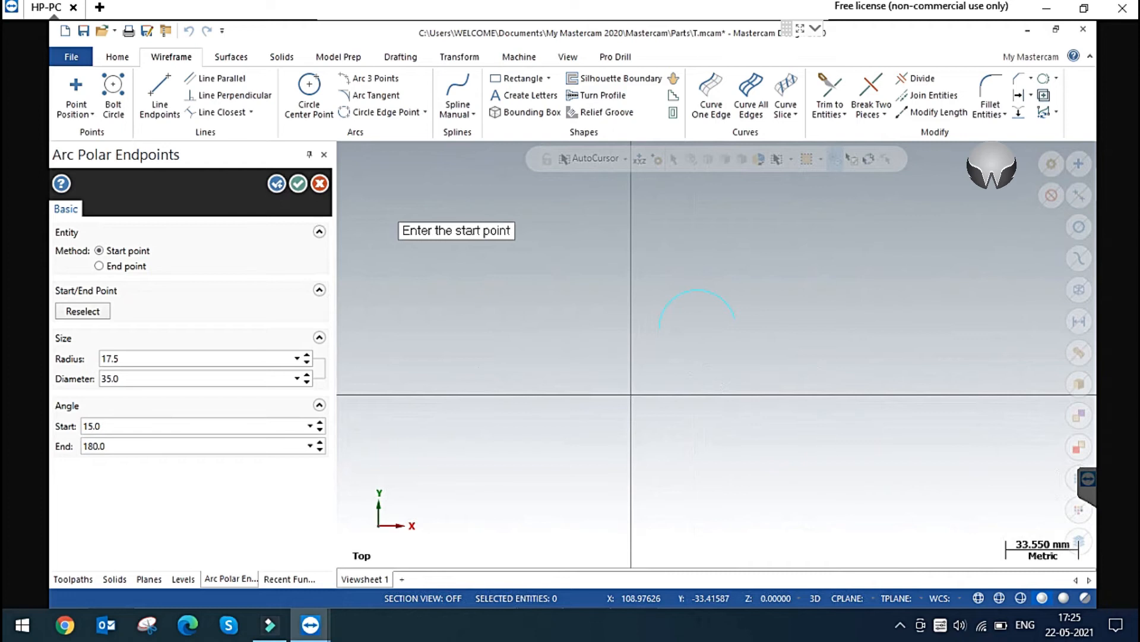
# Step: Compare the Start point and End point methods on the 35 mm arc, and finish it with the Start point method
pyautogui.scroll(1, 747, 278)
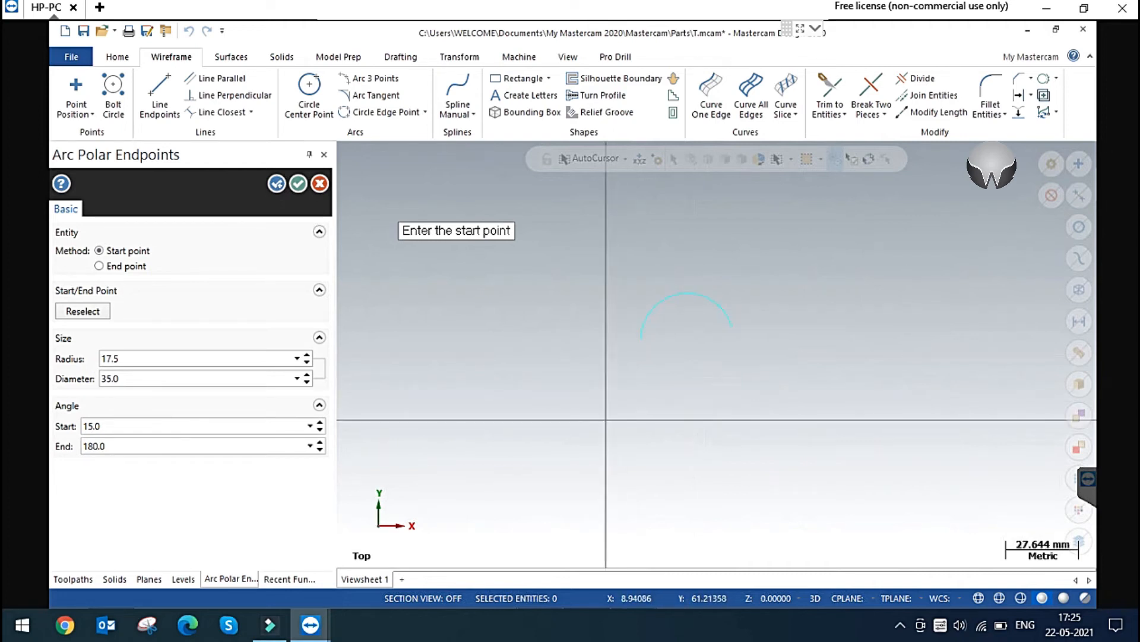
pyautogui.click(115, 251)
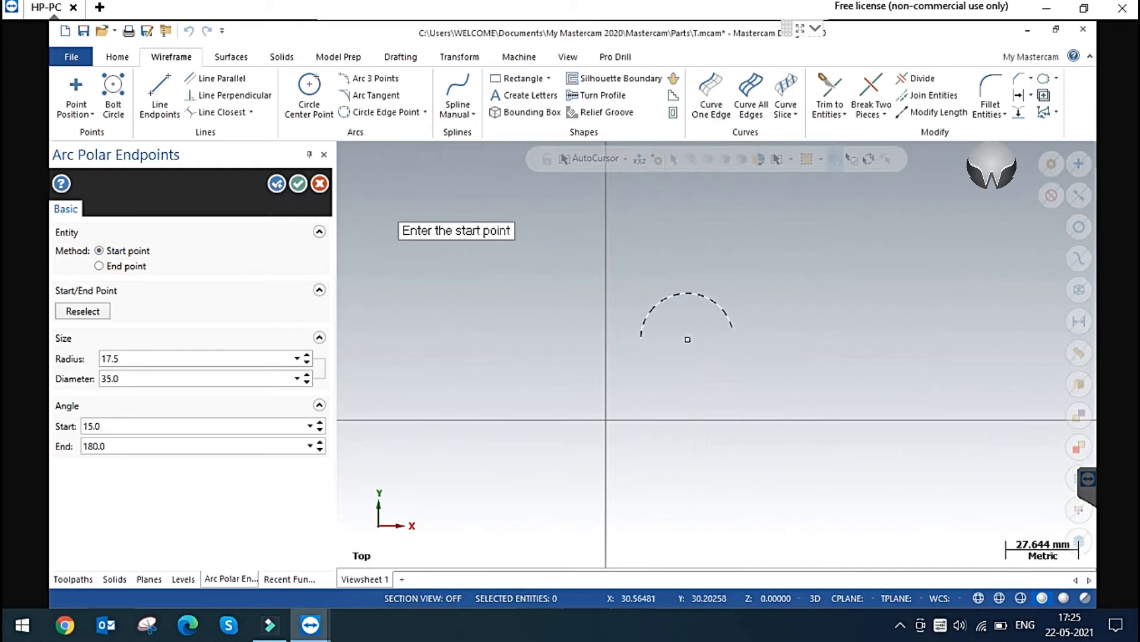
pyautogui.click(688, 339)
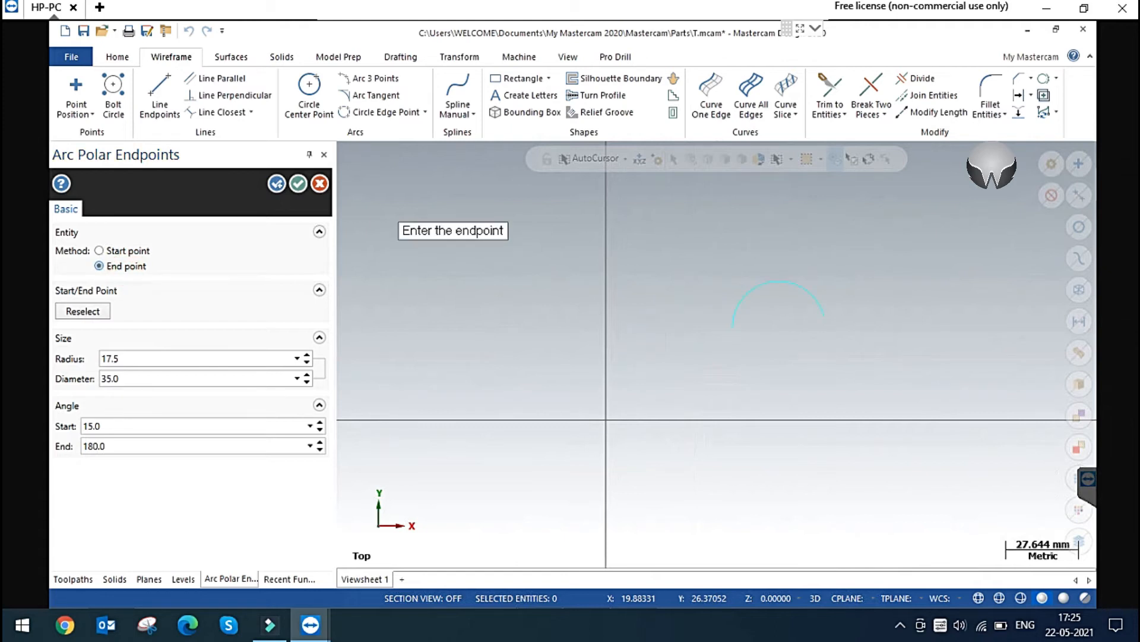
pyautogui.click(136, 248)
pyautogui.click(135, 268)
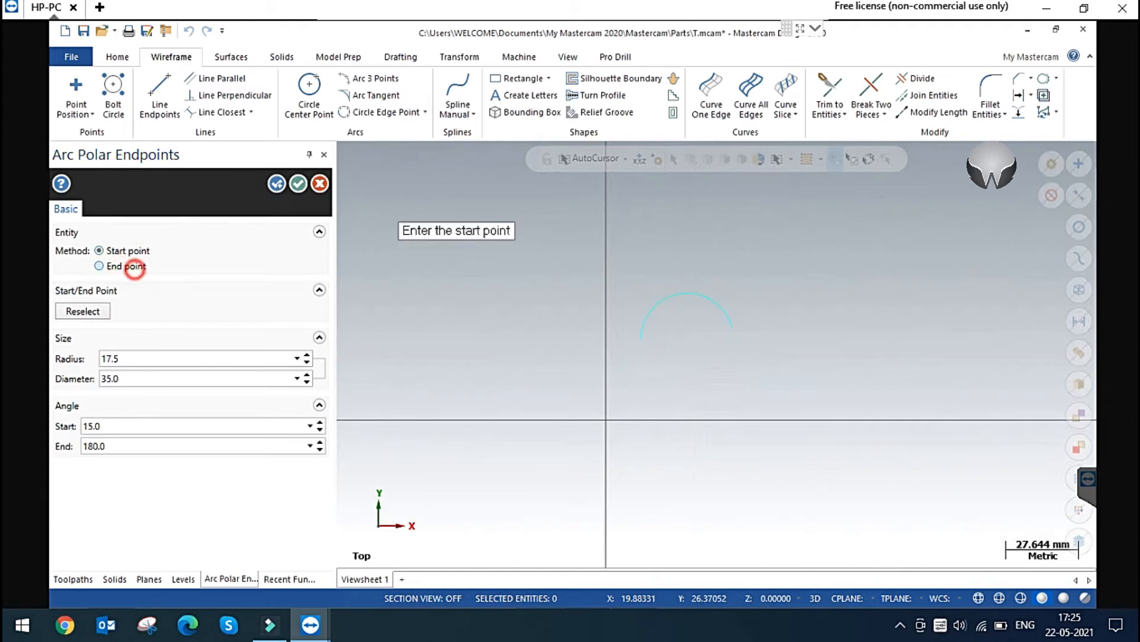
pyautogui.click(134, 246)
pyautogui.click(129, 265)
pyautogui.click(125, 243)
pyautogui.click(131, 268)
pyautogui.click(132, 250)
pyautogui.click(137, 267)
pyautogui.click(137, 247)
pyautogui.click(298, 183)
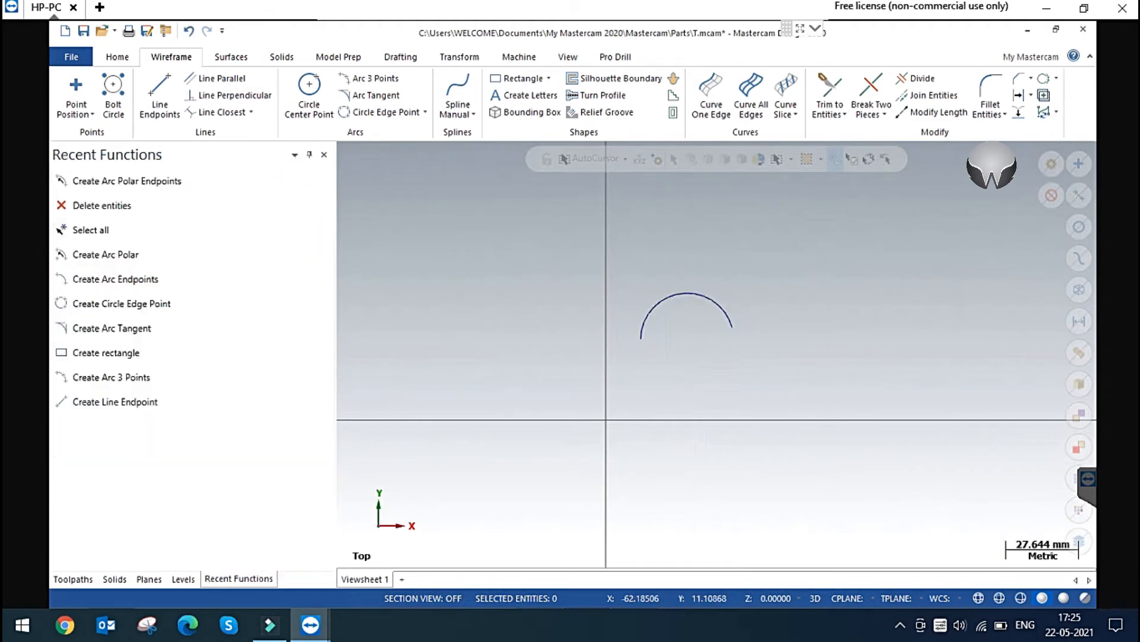
# Step: Select the finished 35 mm arc with a selection window
pyautogui.moveTo(611, 262); pyautogui.dragTo(857, 412)
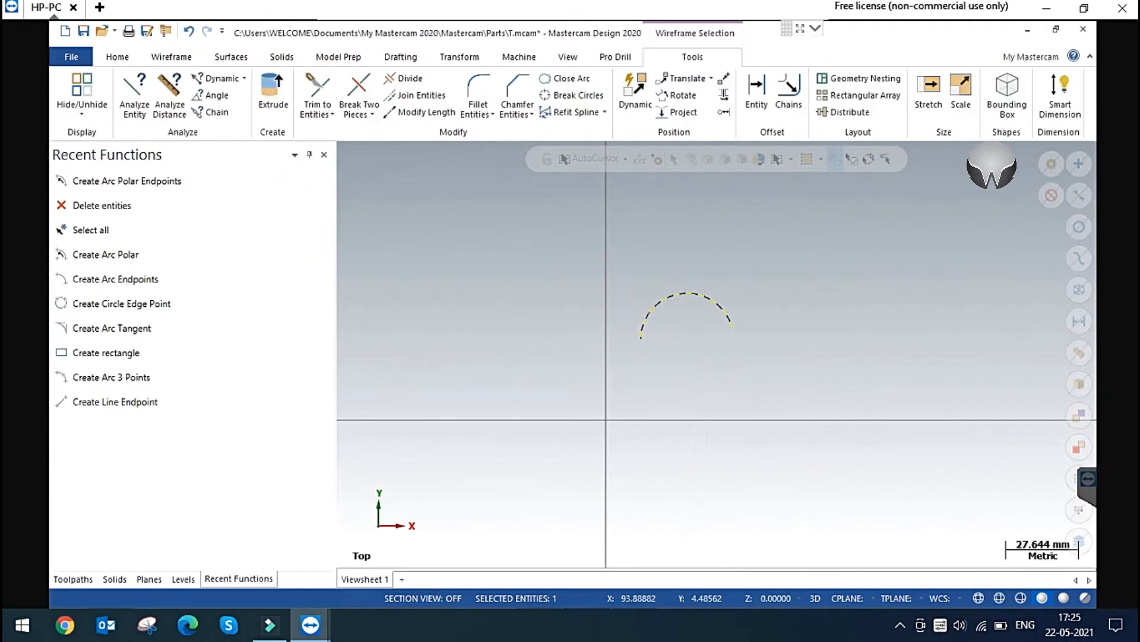
# Step: Delete the selected arc from the drawing
pyautogui.press('Delete')
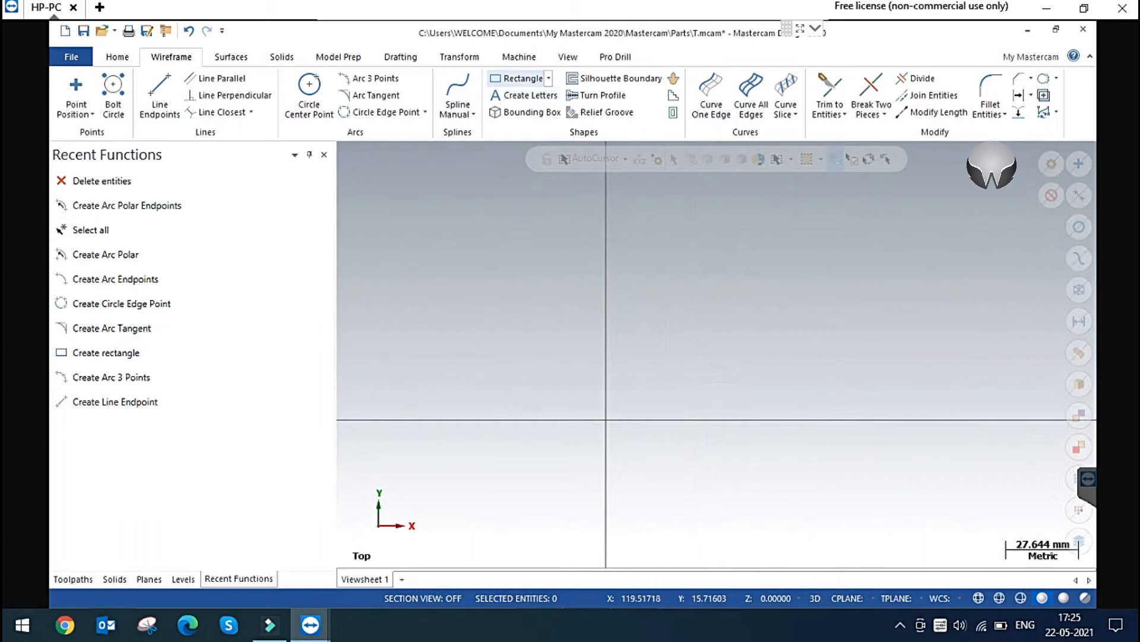
pyautogui.click(458, 114)
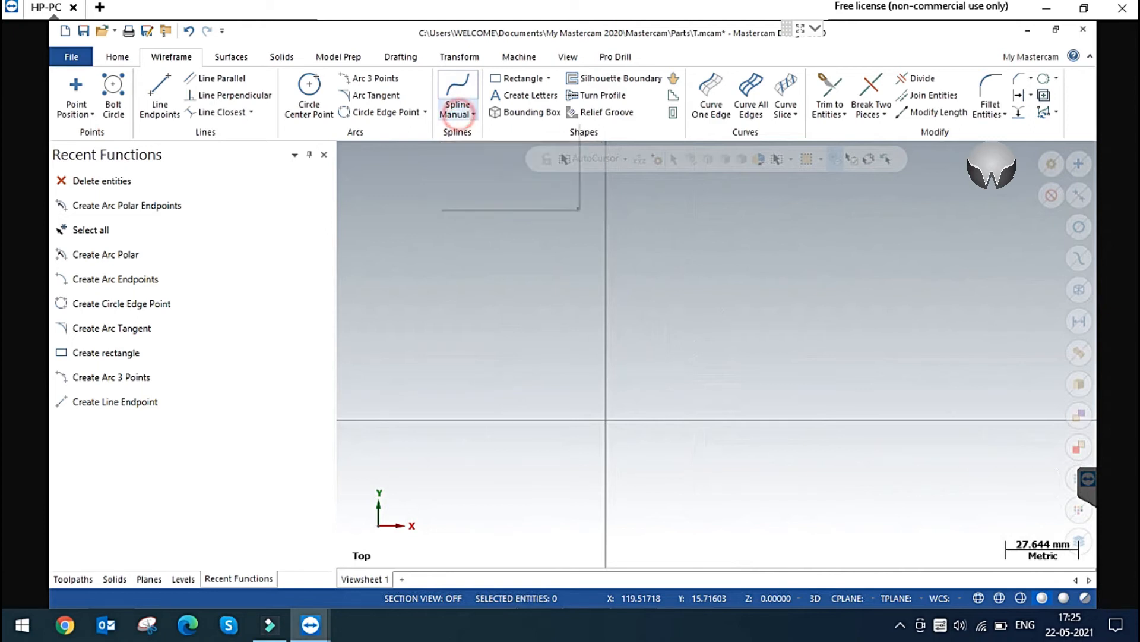
pyautogui.click(382, 250)
pyautogui.click(452, 280)
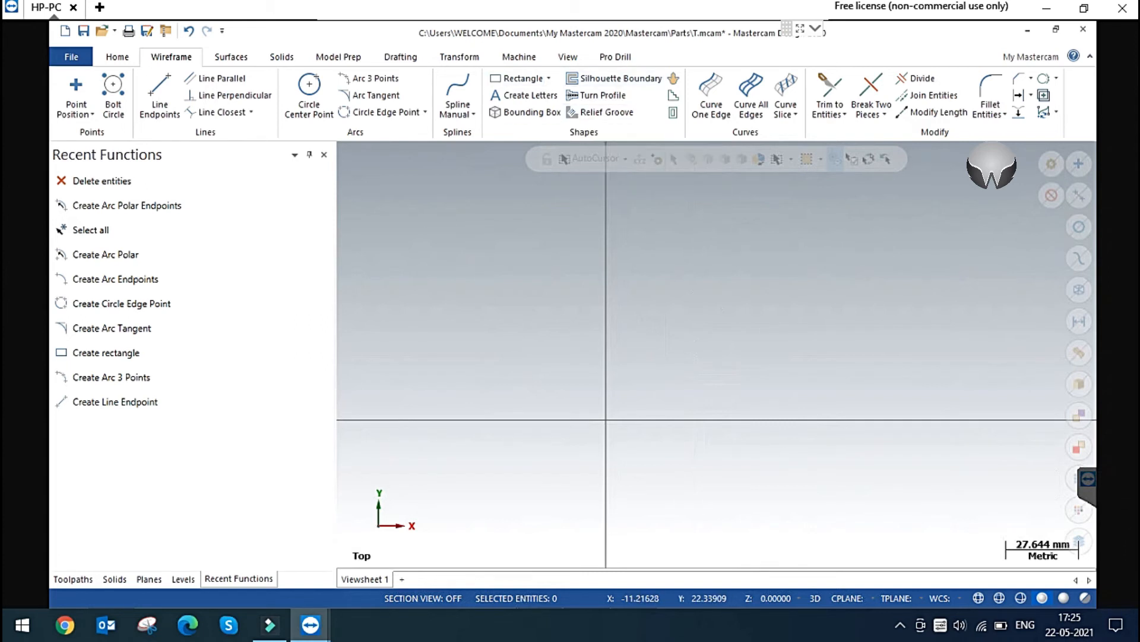
# Step: Draw a two-corner rectangle about 88 mm wide and 48 mm high in the upper-right quadrant, above the X axis
pyautogui.click(517, 78)
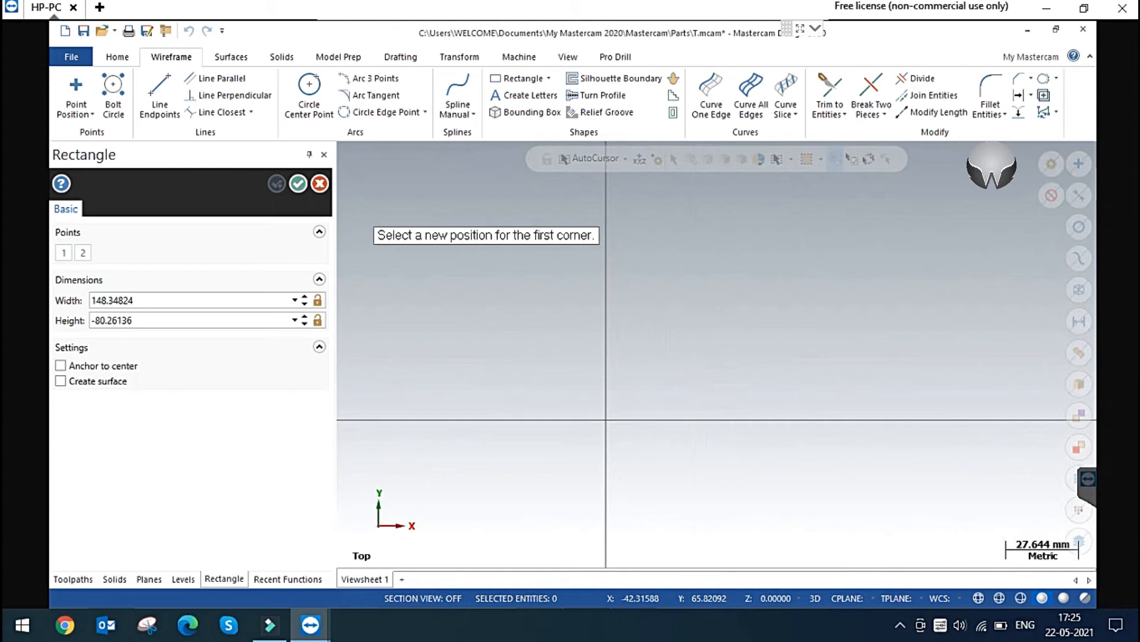
pyautogui.click(651, 237)
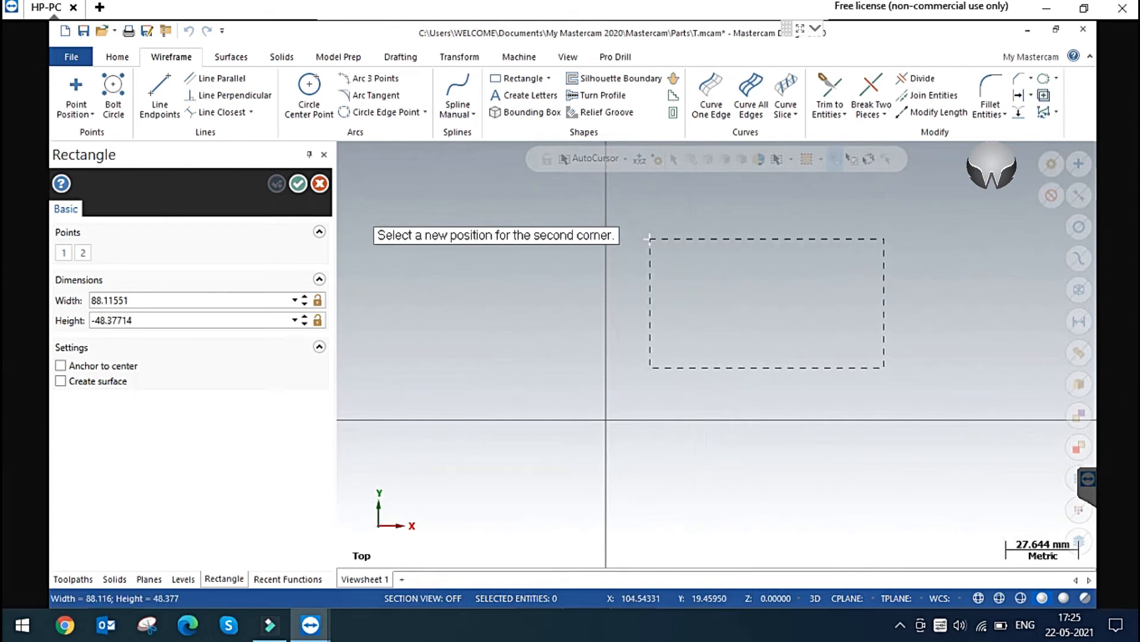
pyautogui.click(883, 368)
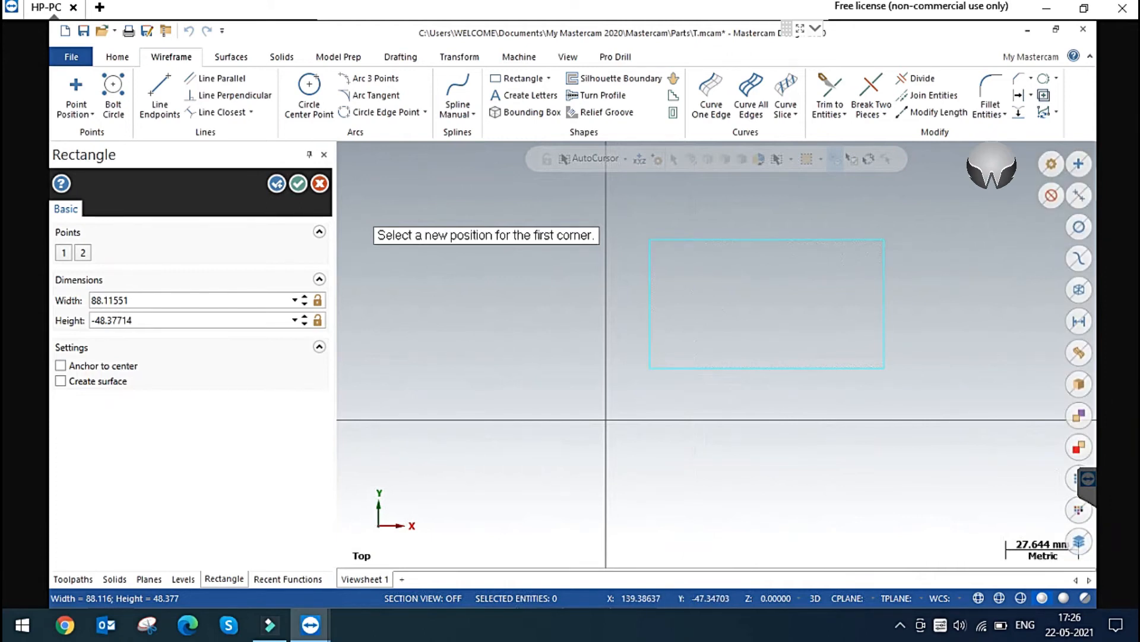
# Step: Set the rectangle's width to 100 mm and its height to 50 mm
pyautogui.click(214, 300)
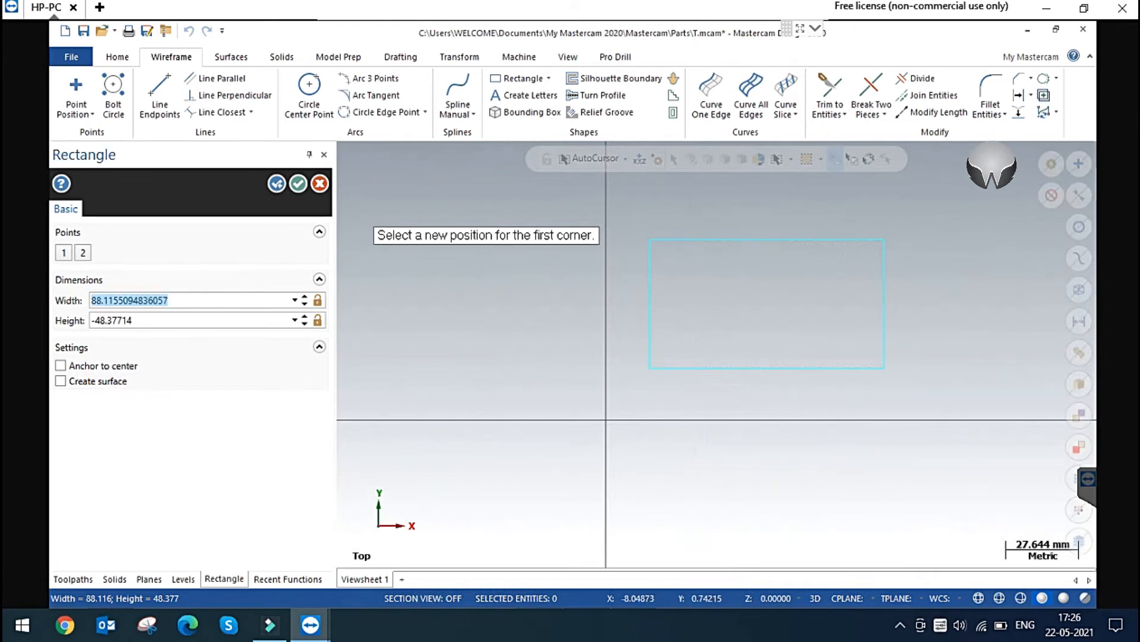
pyautogui.write('100')
pyautogui.click(213, 329)
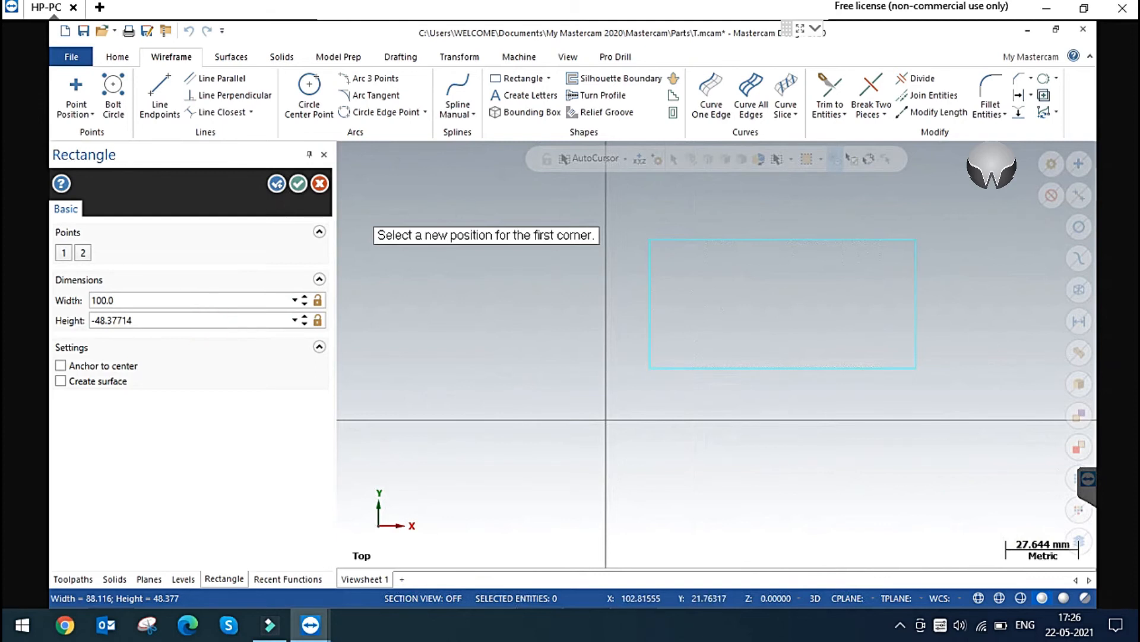
pyautogui.click(162, 319)
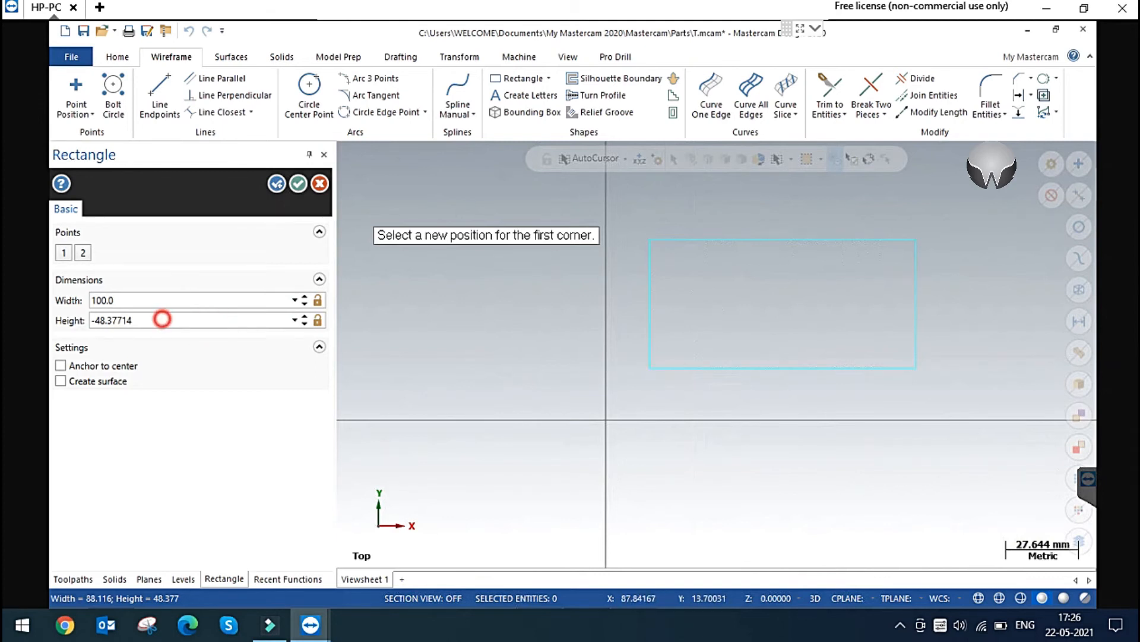
pyautogui.write('-50')
pyautogui.press('Return')
pyautogui.click(208, 319)
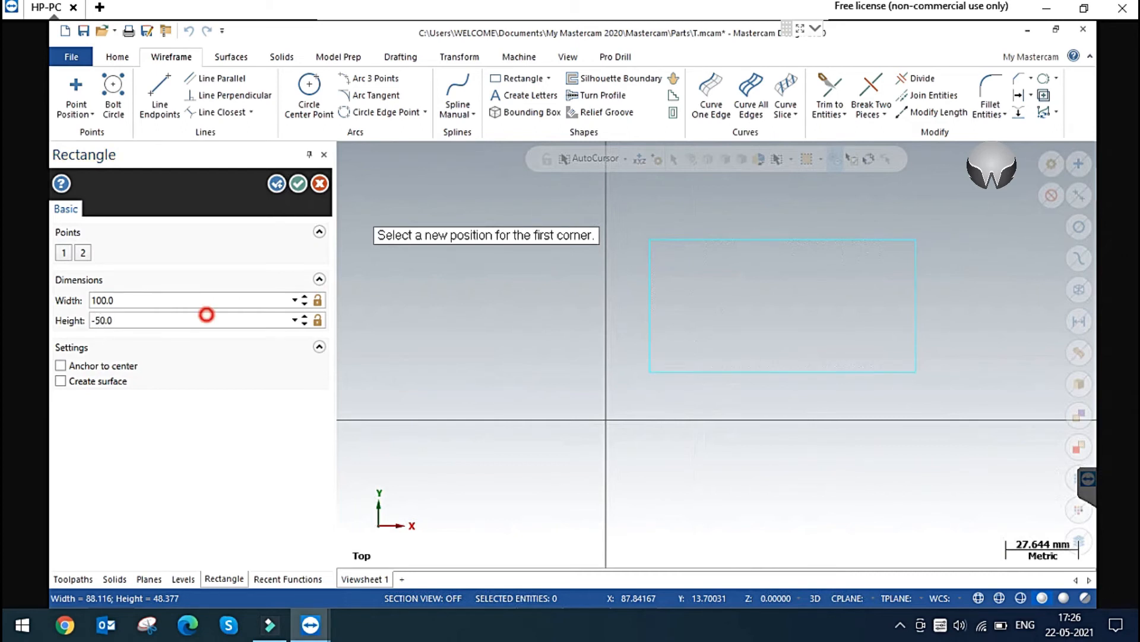
pyautogui.write('50')
pyautogui.press('Return')
pyautogui.scroll(-2, 681, 434)
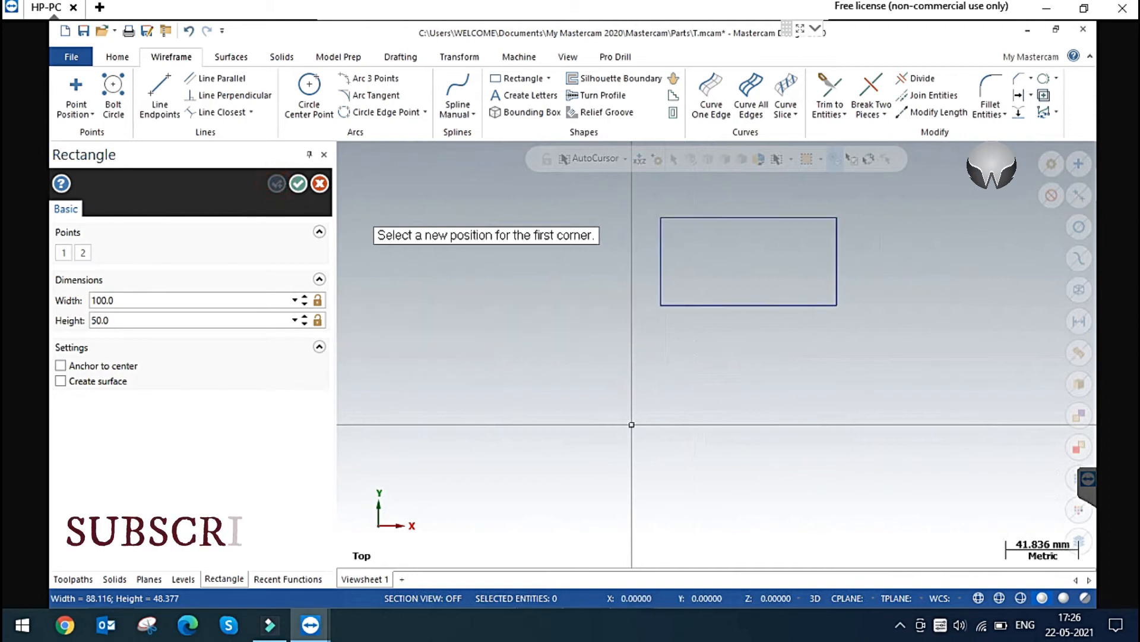
# Step: Draw a second rectangle anchored to its center, about 98 mm wide and 65 mm high, in the upper-left quadrant
pyautogui.click(460, 332)
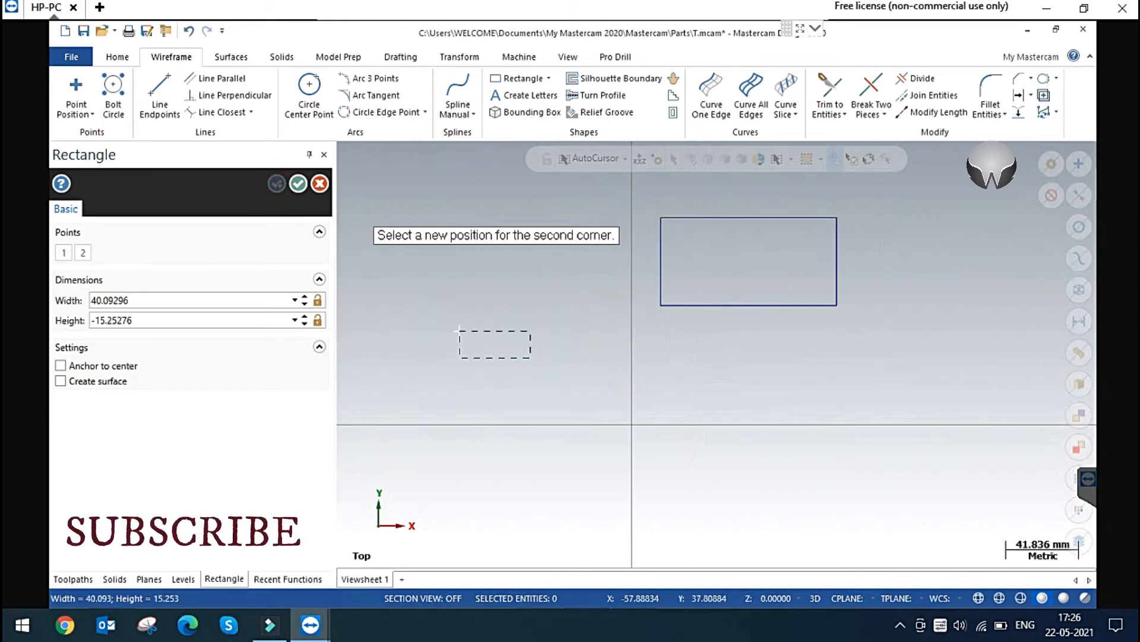
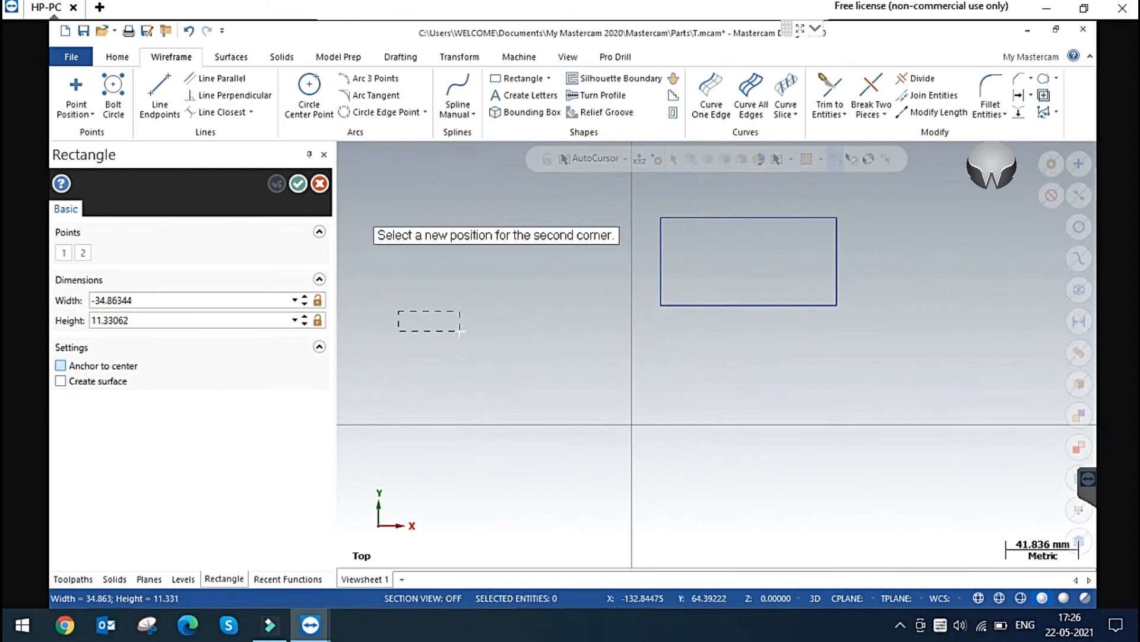
pyautogui.click(60, 364)
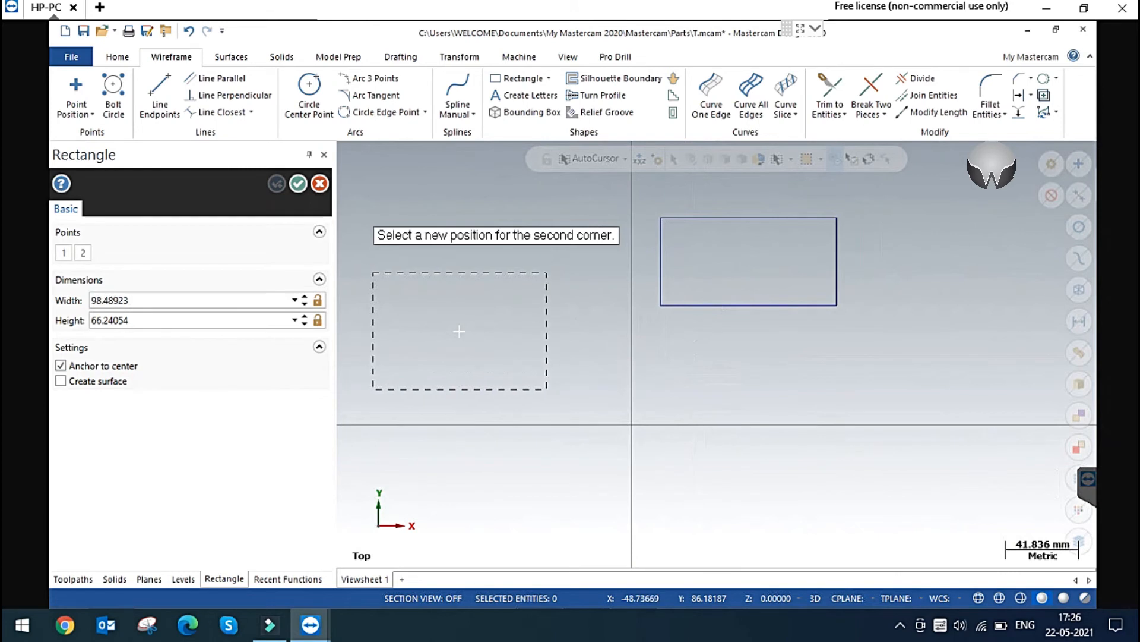
pyautogui.click(546, 272)
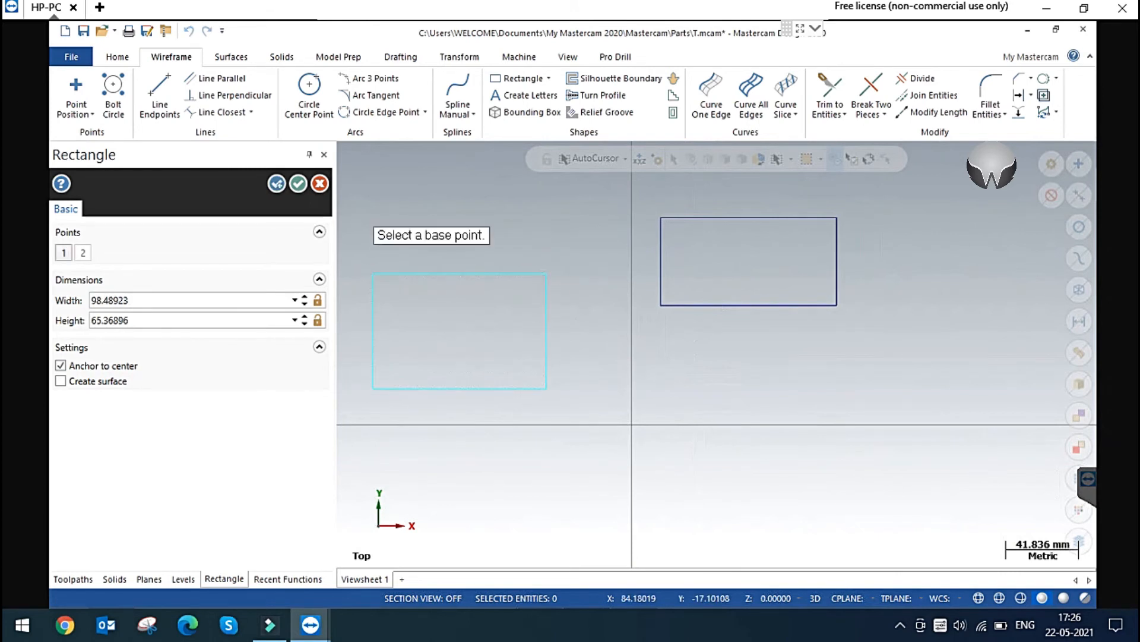
pyautogui.scroll(-1, 710, 416)
pyautogui.scroll(-1, 517, 239)
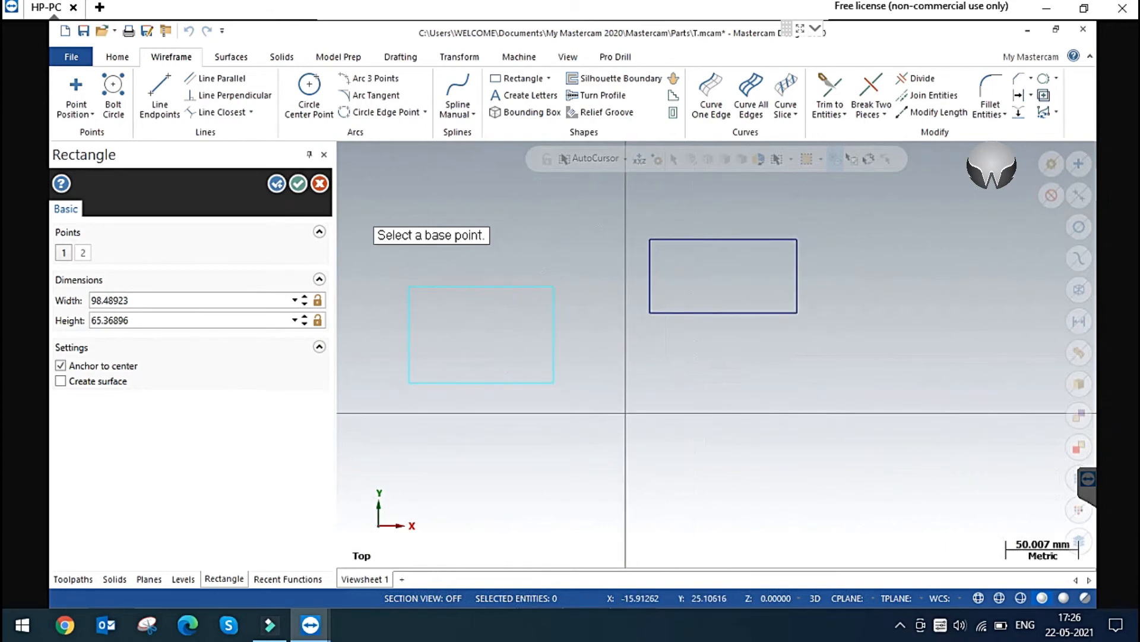
# Step: Try creating a surface on the center-anchored rectangle, turn the surface option off again, and accept the rectangle
pyautogui.click(85, 380)
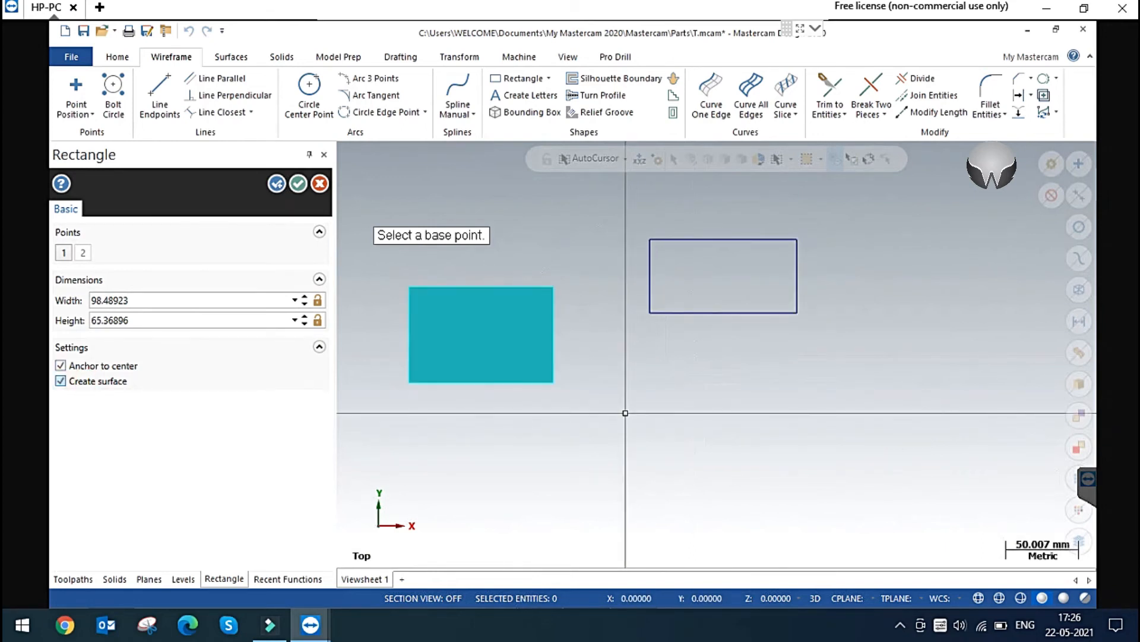
pyautogui.moveTo(518, 420); pyautogui.dragTo(522, 380, button='middle')
pyautogui.moveTo(717, 354); pyautogui.dragTo(674, 356, button='middle')
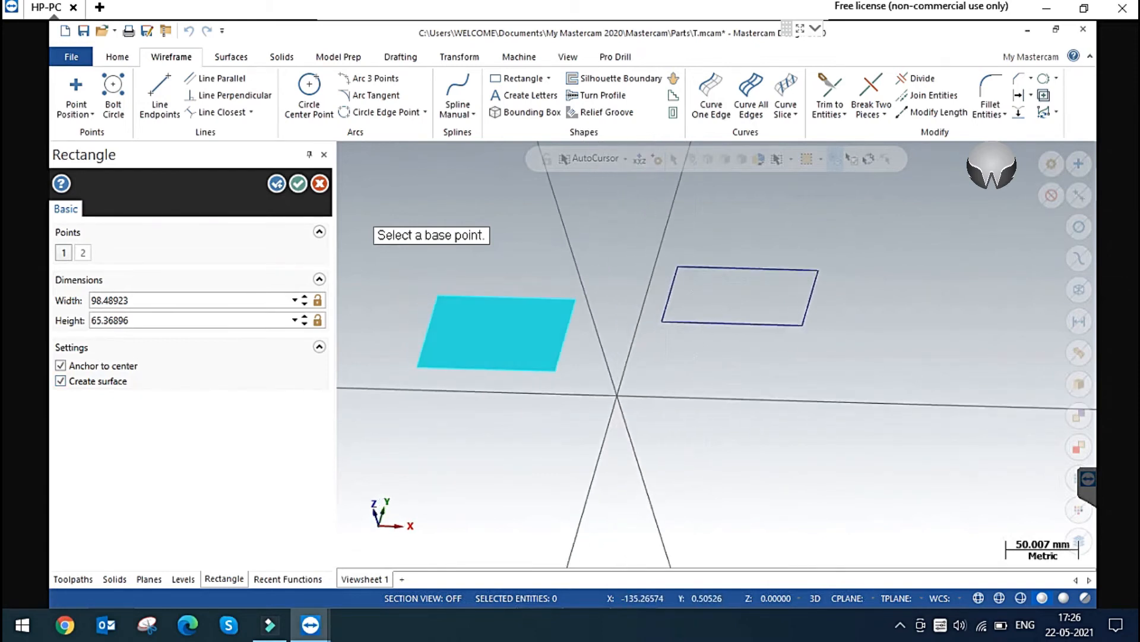
pyautogui.click(85, 381)
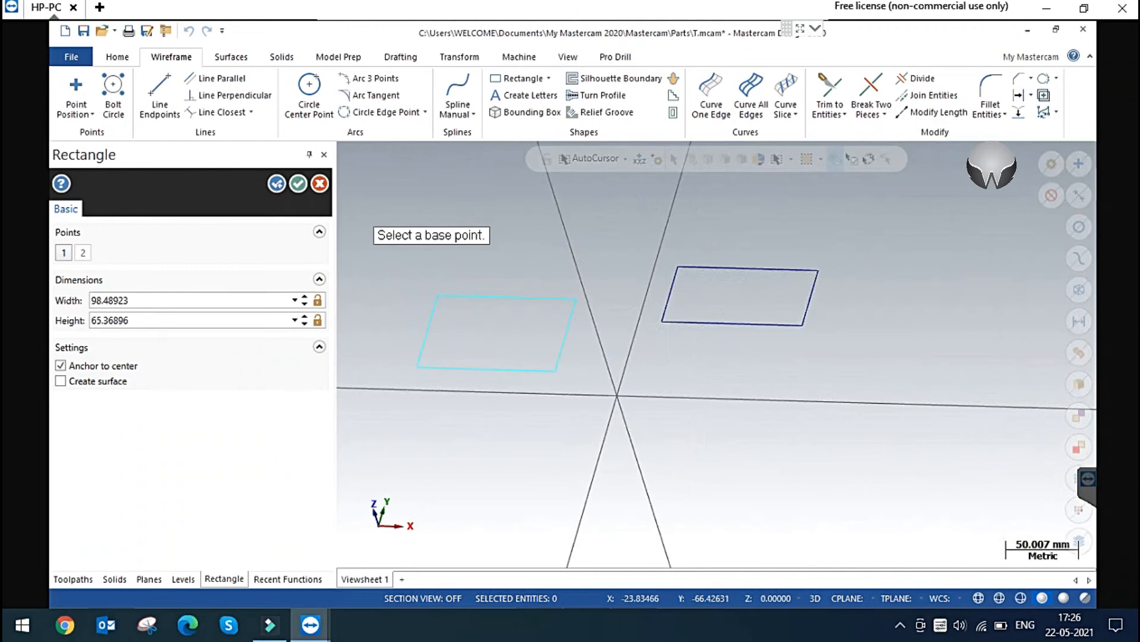
pyautogui.click(298, 183)
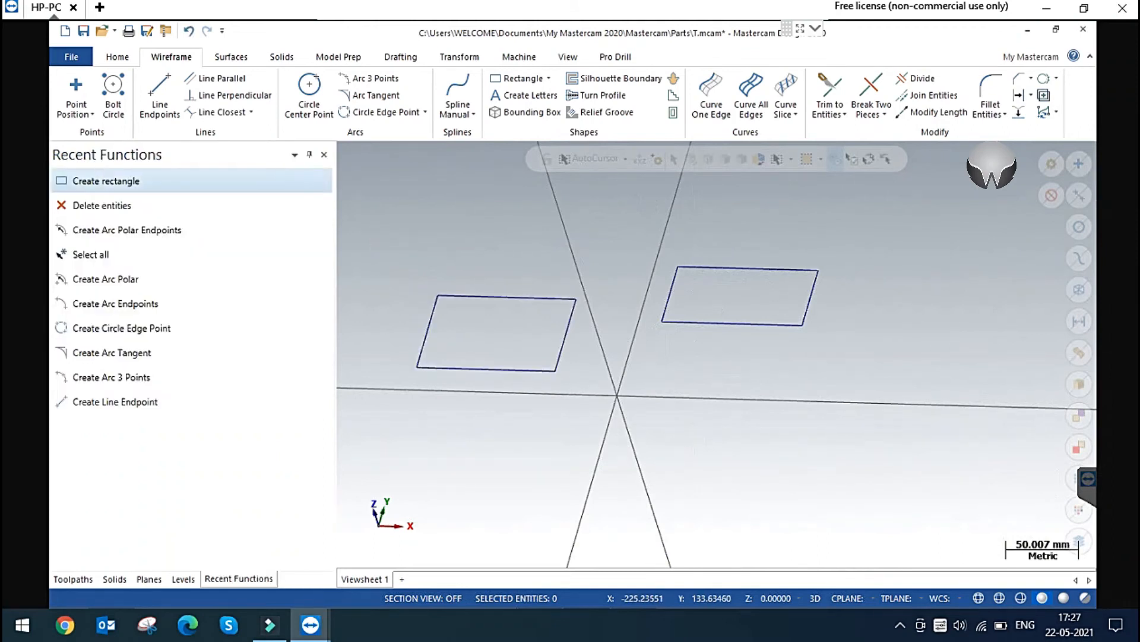
# Step: Return to the top view and delete both rectangles
pyautogui.hotkey('alt', '1')
pyautogui.hotkey('ctrl', 'a')
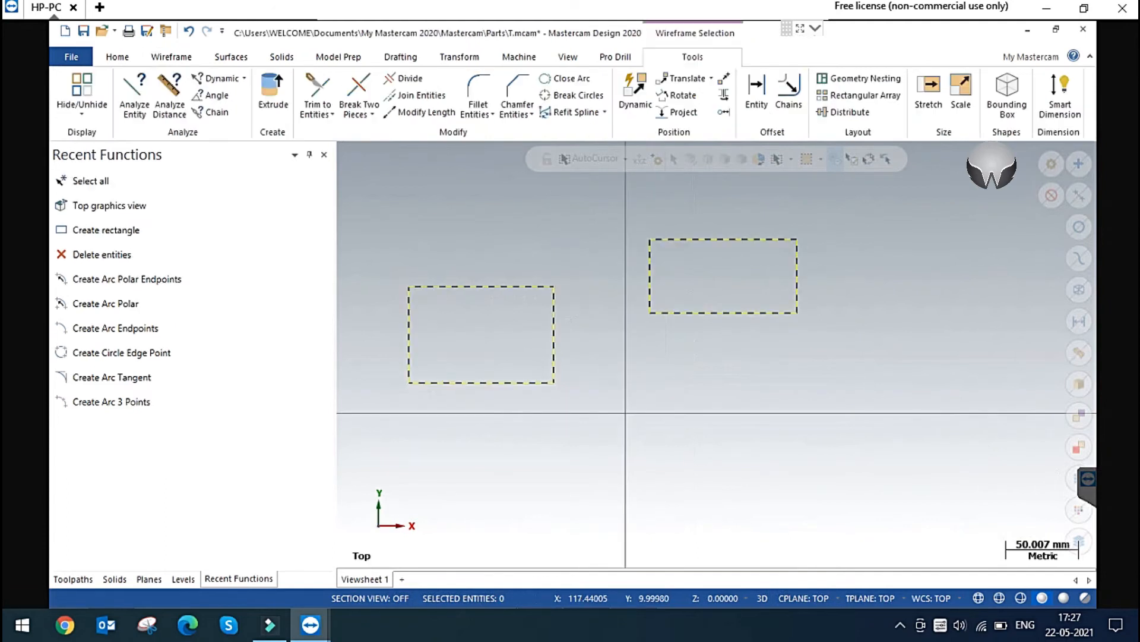
pyautogui.press('Delete')
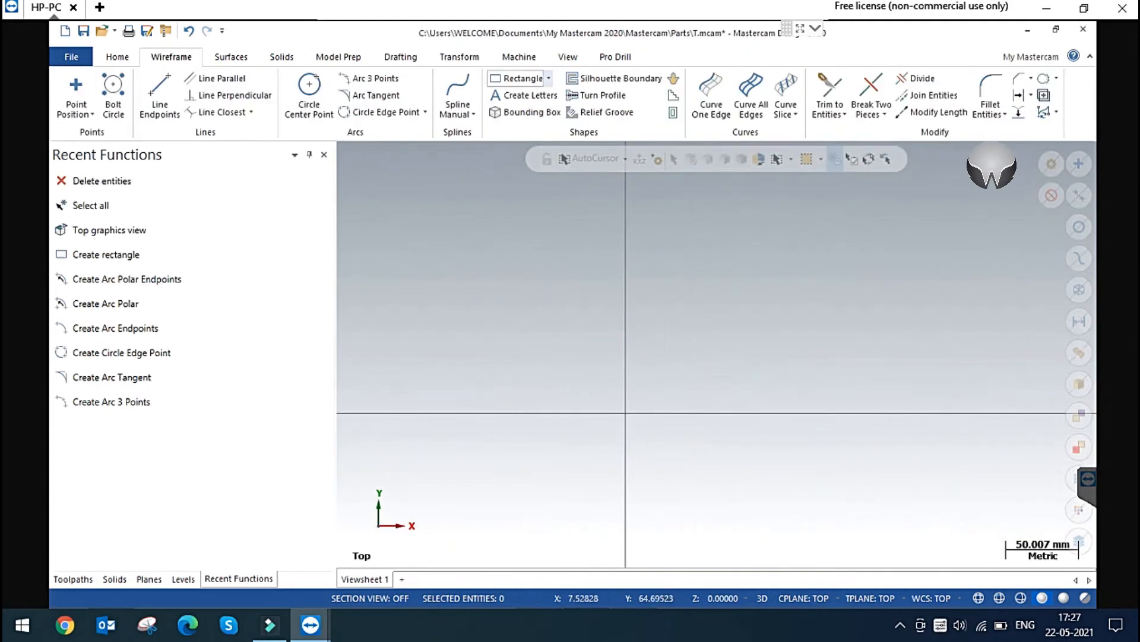
# Step: Draw a Rectangular-type shape from a base point at its top-edge midpoint, about 93 mm wide and 57 mm high
pyautogui.click(548, 78)
pyautogui.click(550, 114)
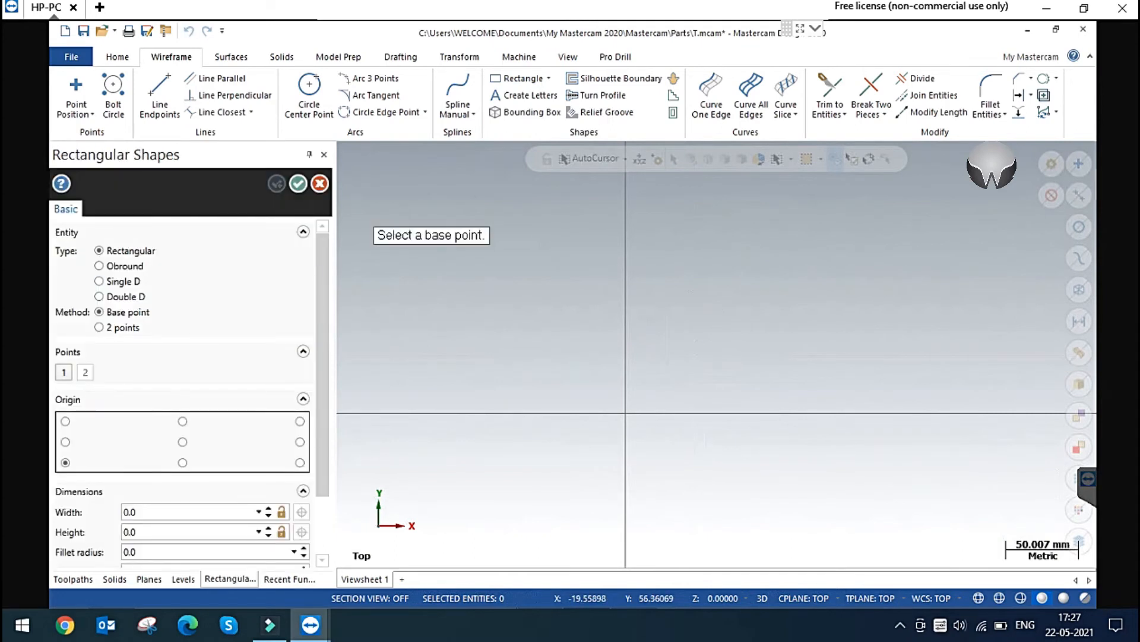
pyautogui.click(113, 249)
pyautogui.click(66, 420)
pyautogui.click(182, 421)
pyautogui.click(182, 442)
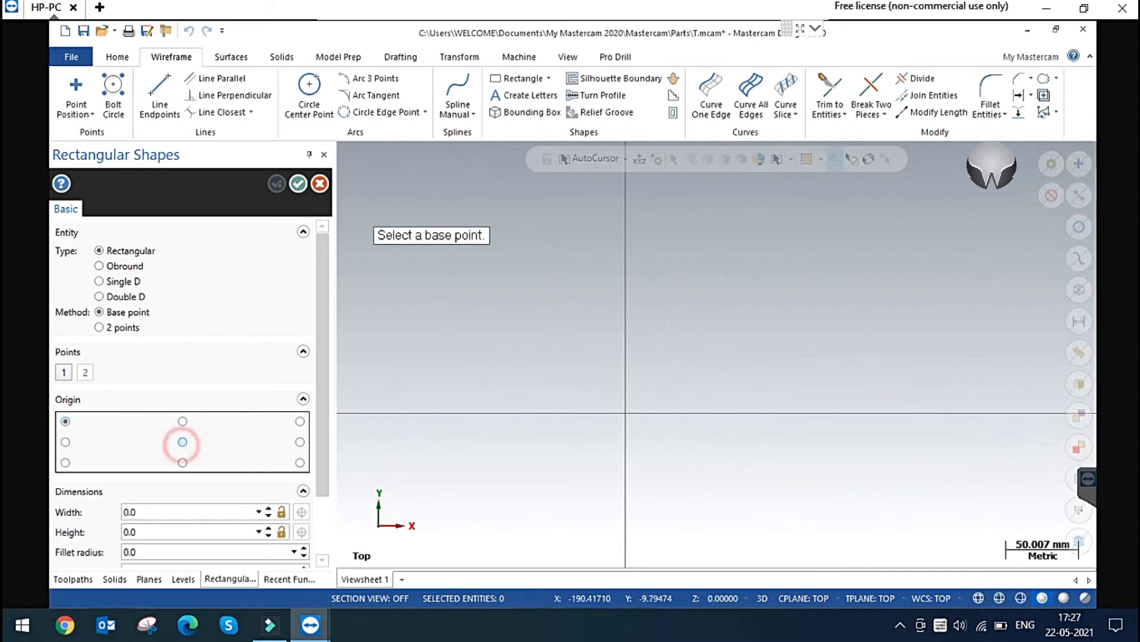
pyautogui.click(183, 420)
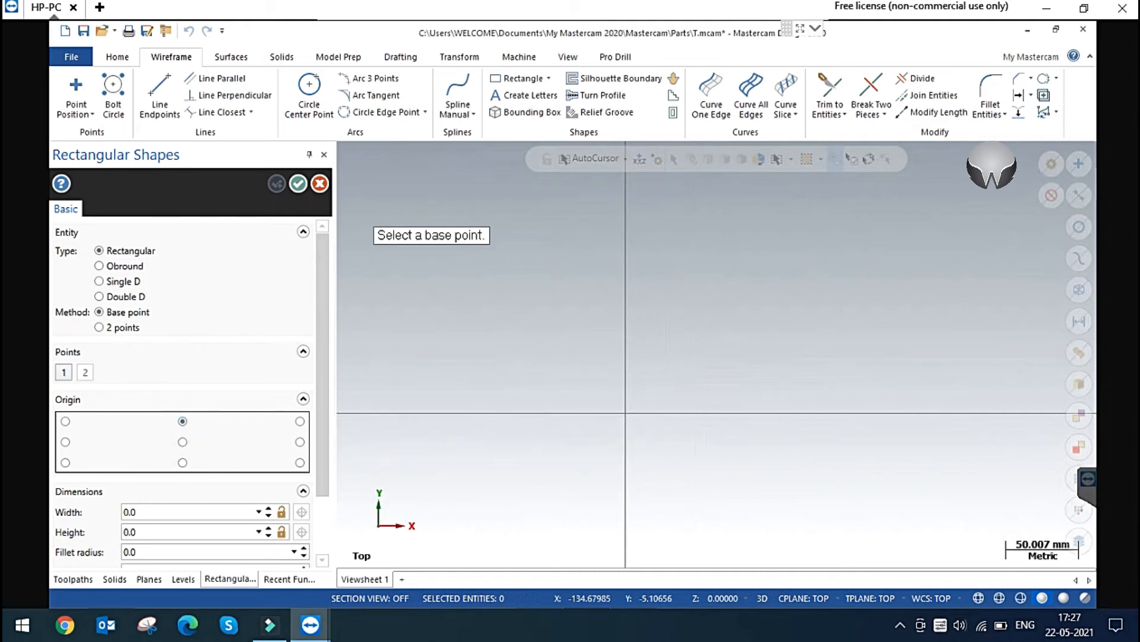
pyautogui.click(778, 261)
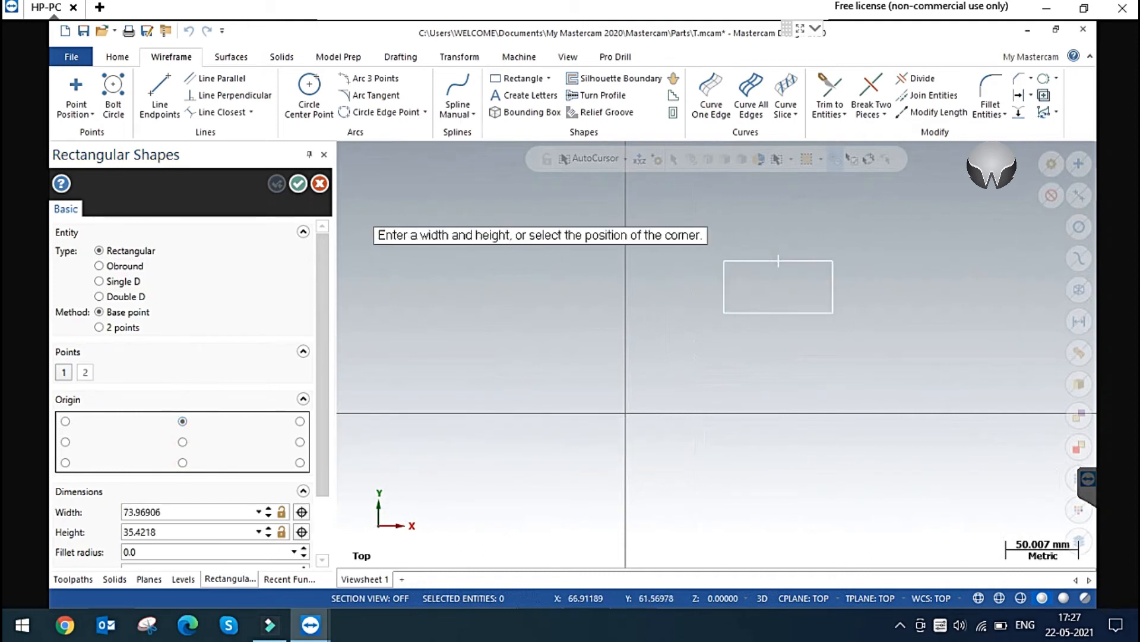
pyautogui.click(711, 345)
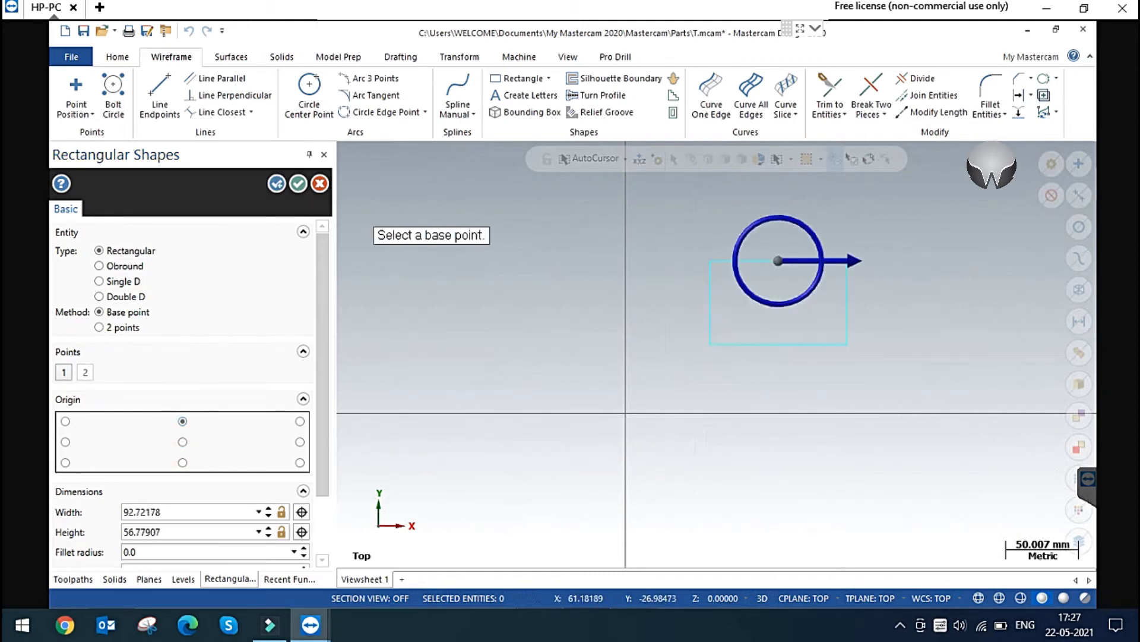
# Step: Try several origin positions for the rectangular shape and set the origin to its center
pyautogui.click(300, 420)
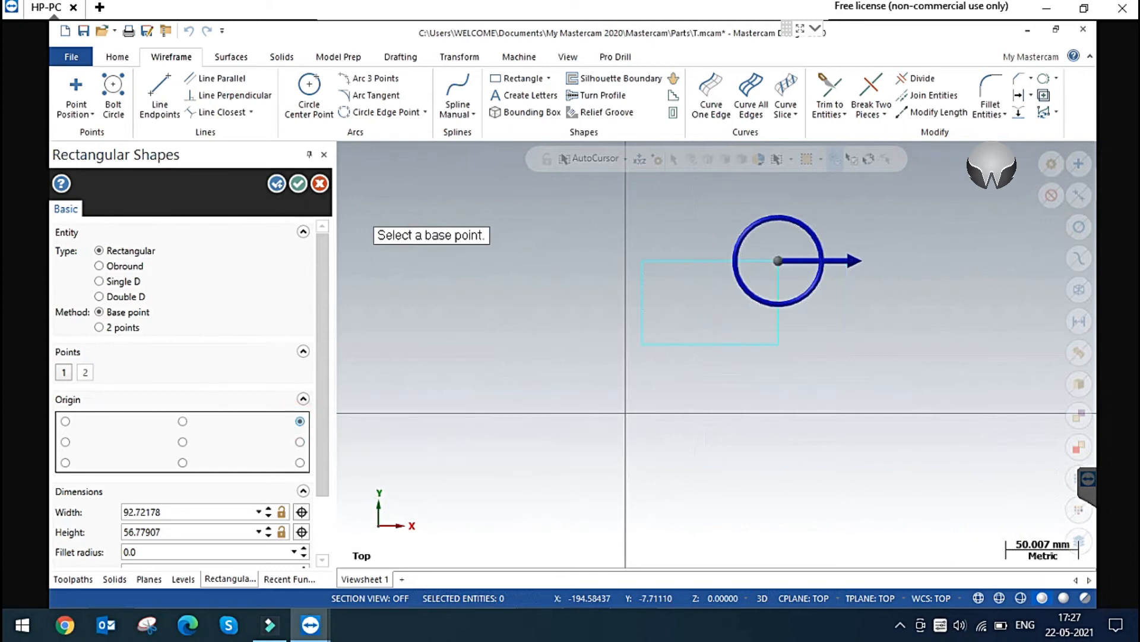
pyautogui.click(182, 441)
pyautogui.click(182, 462)
pyautogui.click(300, 462)
pyautogui.click(182, 441)
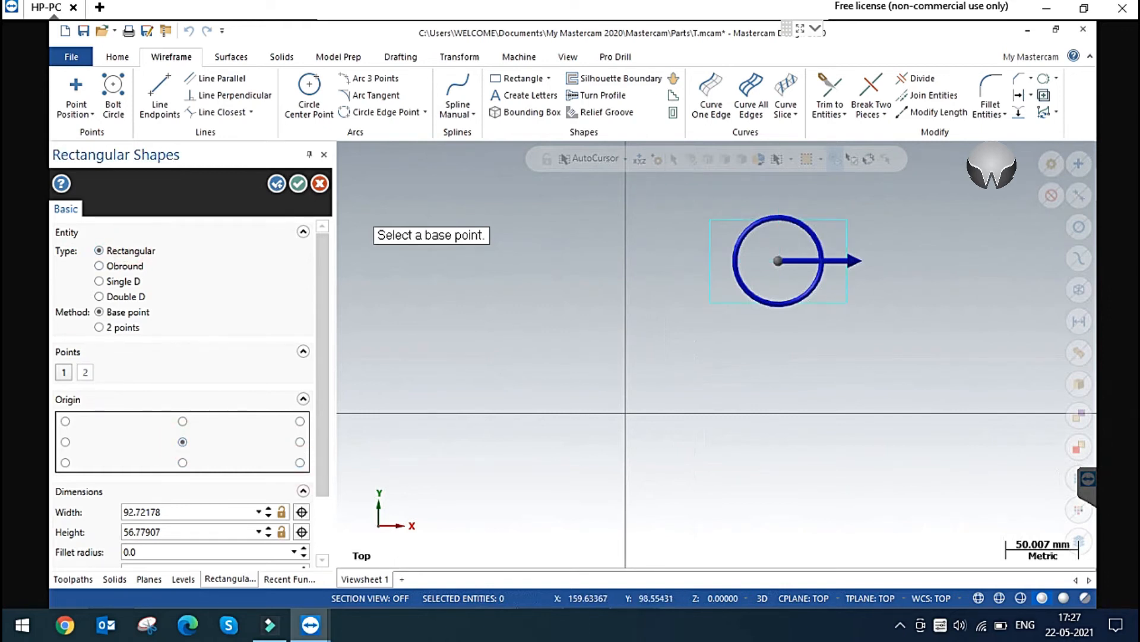
# Step: Try rotating the rectangular shape freehand about its center, then set its rotation angle to 15 degrees
pyautogui.click(847, 261)
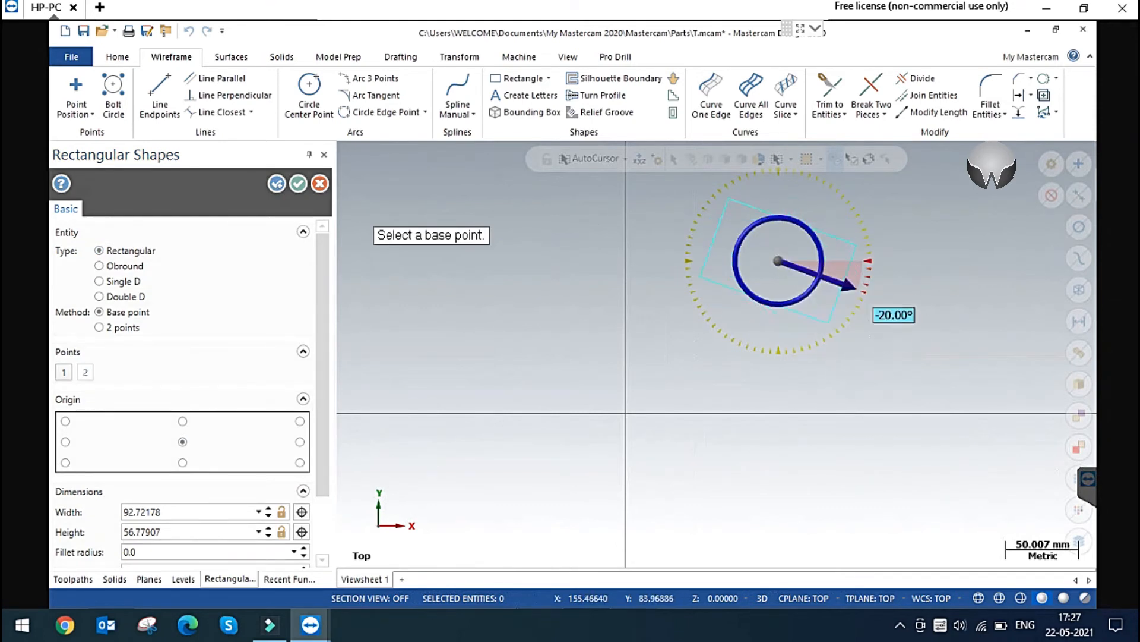
pyautogui.click(855, 263)
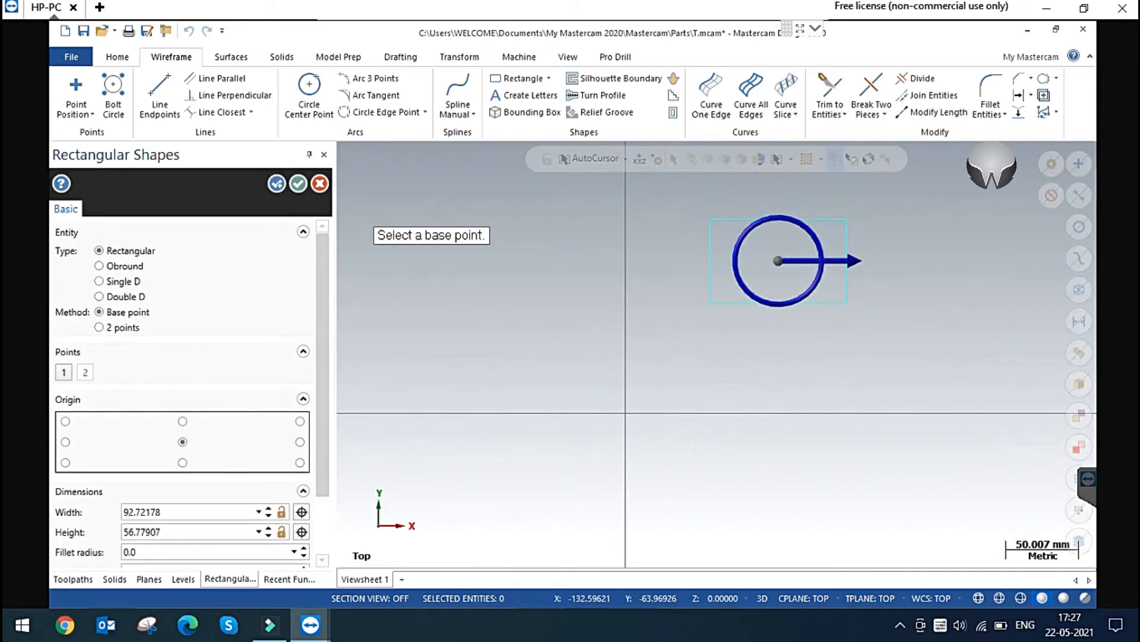
pyautogui.moveTo(319, 394); pyautogui.dragTo(321, 456)
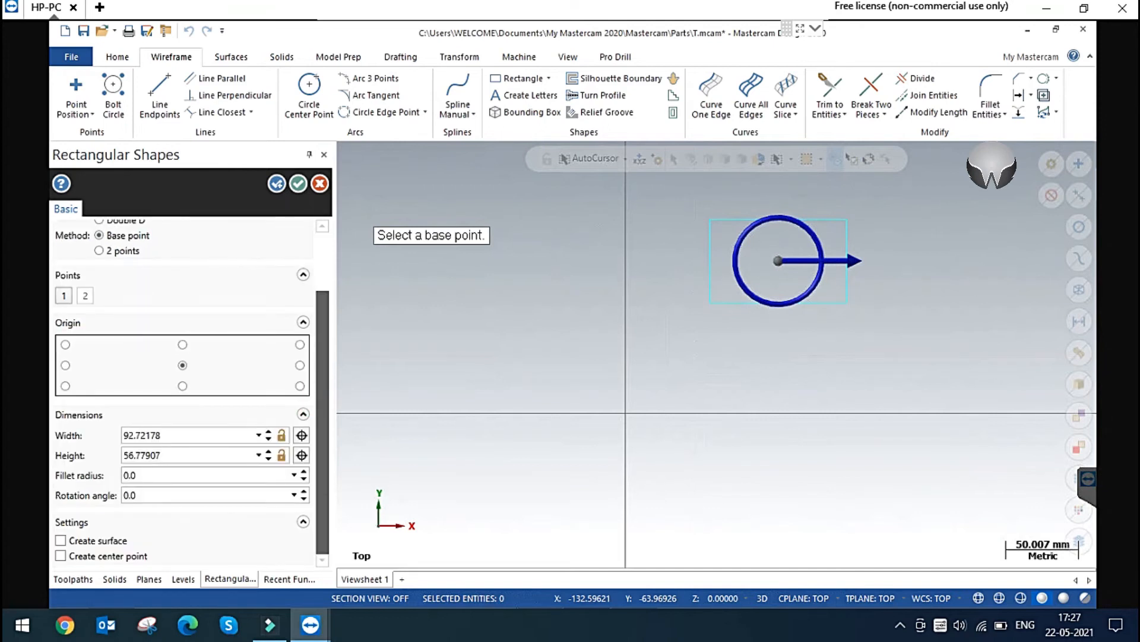
pyautogui.click(157, 489)
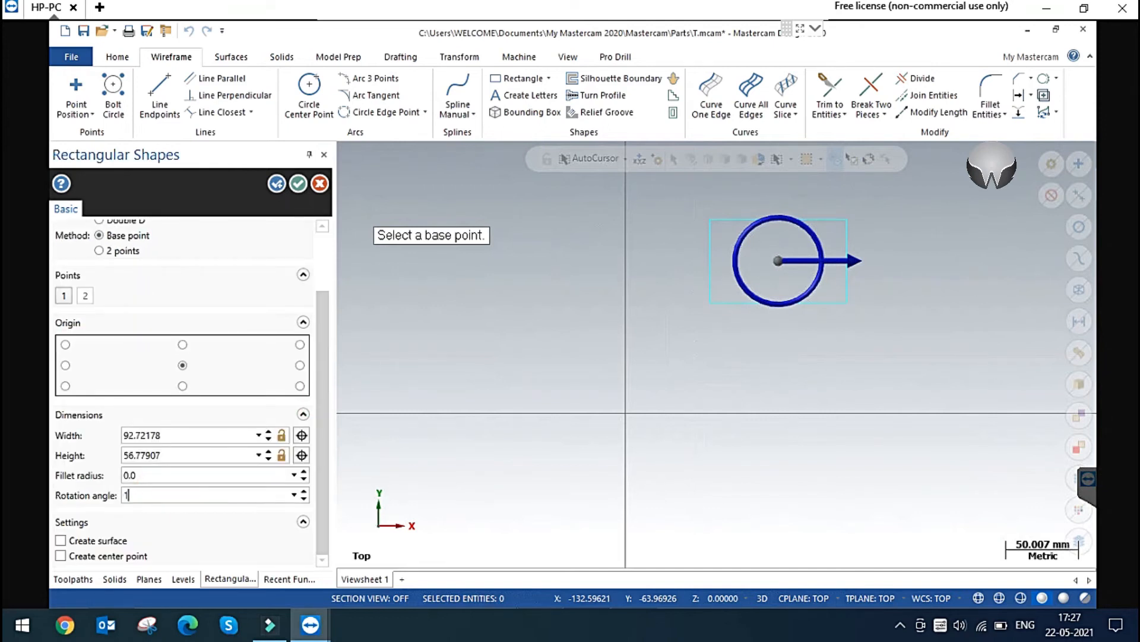
pyautogui.press('Return')
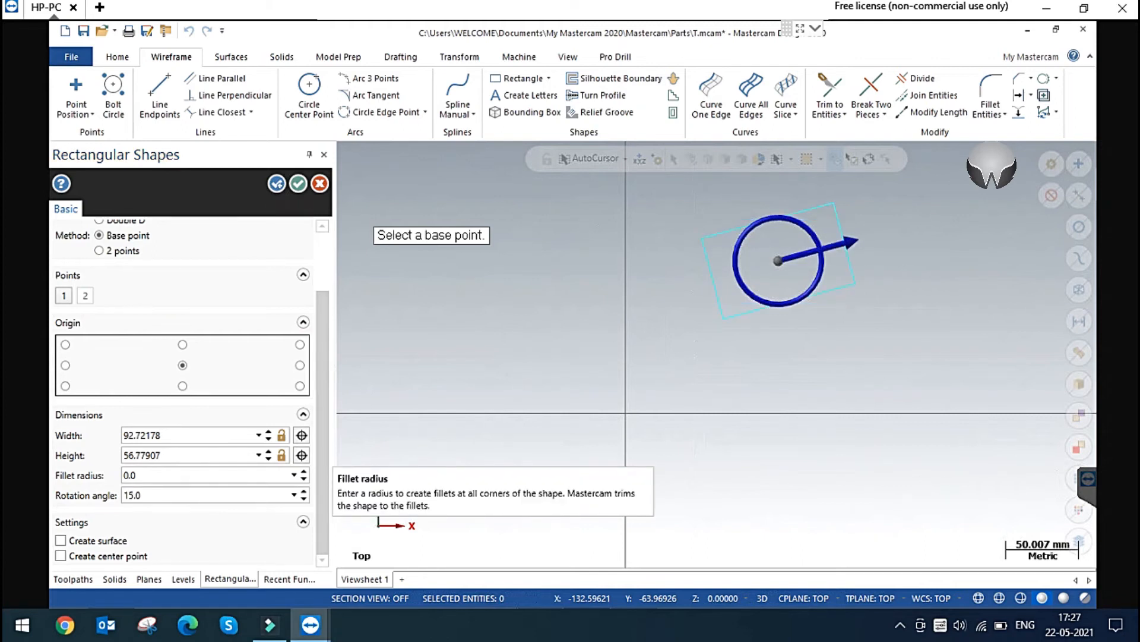
# Step: Try a 5 mm fillet radius on the rectangular shape's corners and reset the fillet radius to 0
pyautogui.click(178, 455)
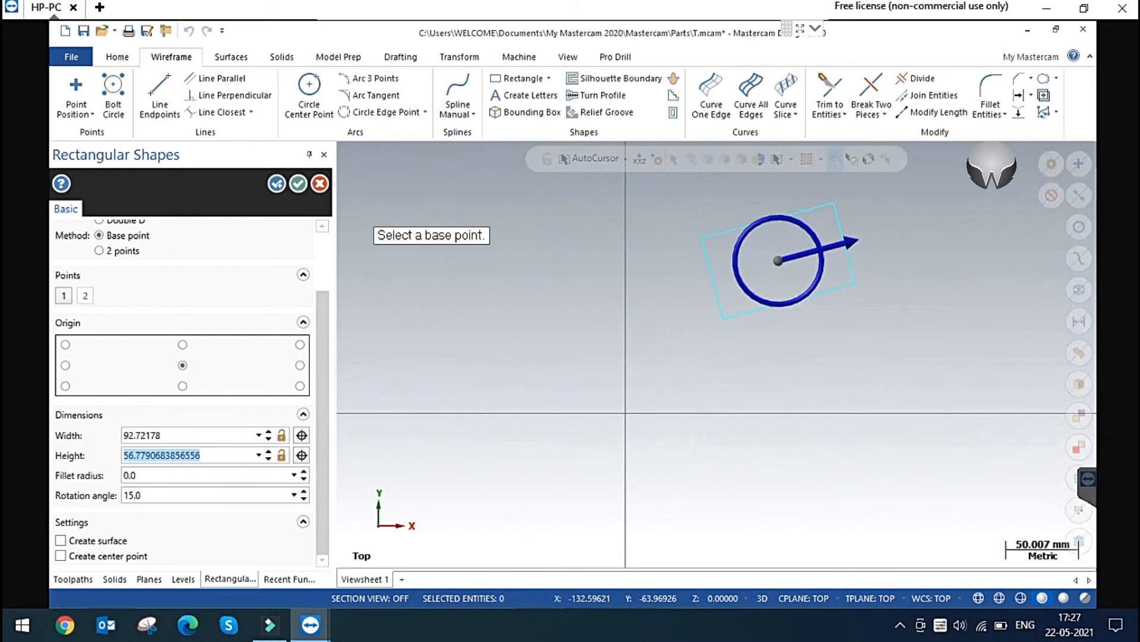
pyautogui.click(161, 476)
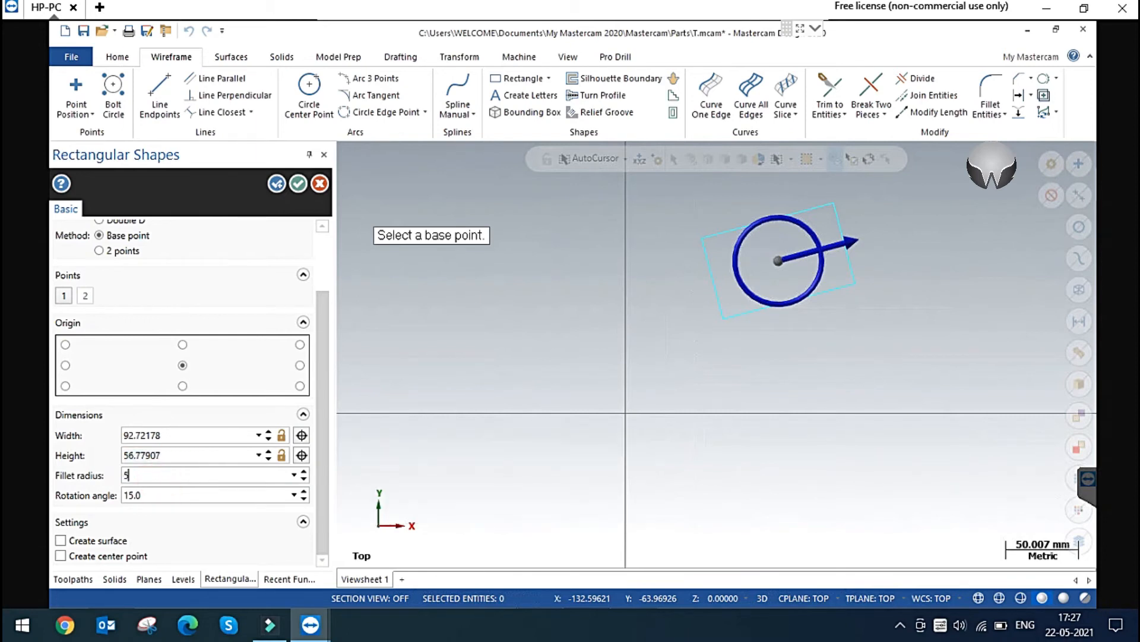
pyautogui.press('Return')
pyautogui.scroll(3, 867, 184)
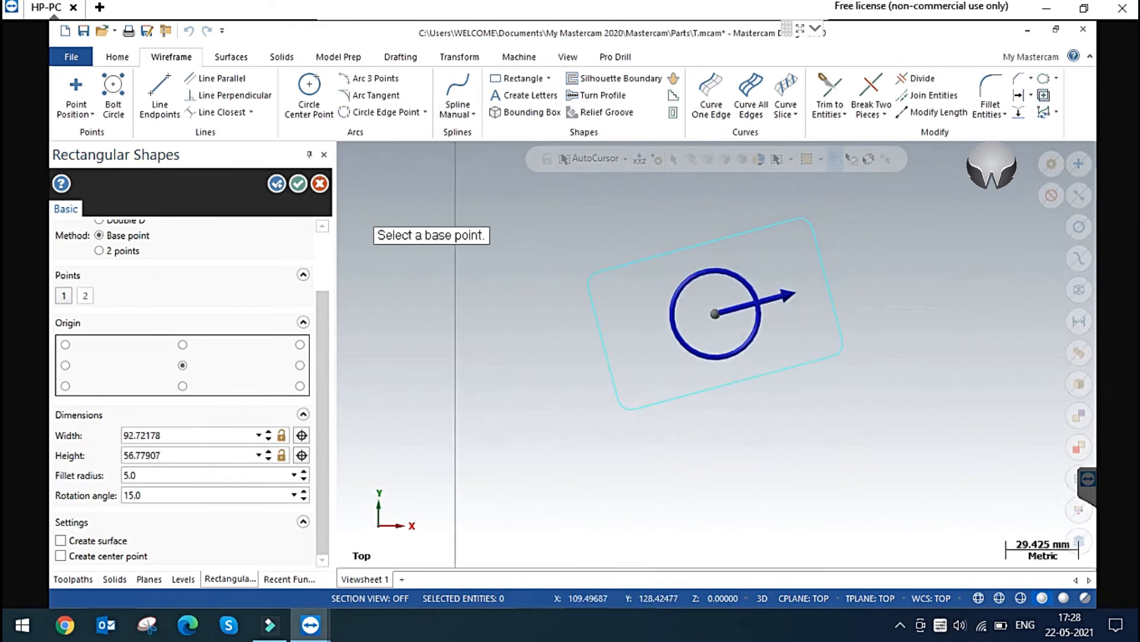
pyautogui.click(155, 472)
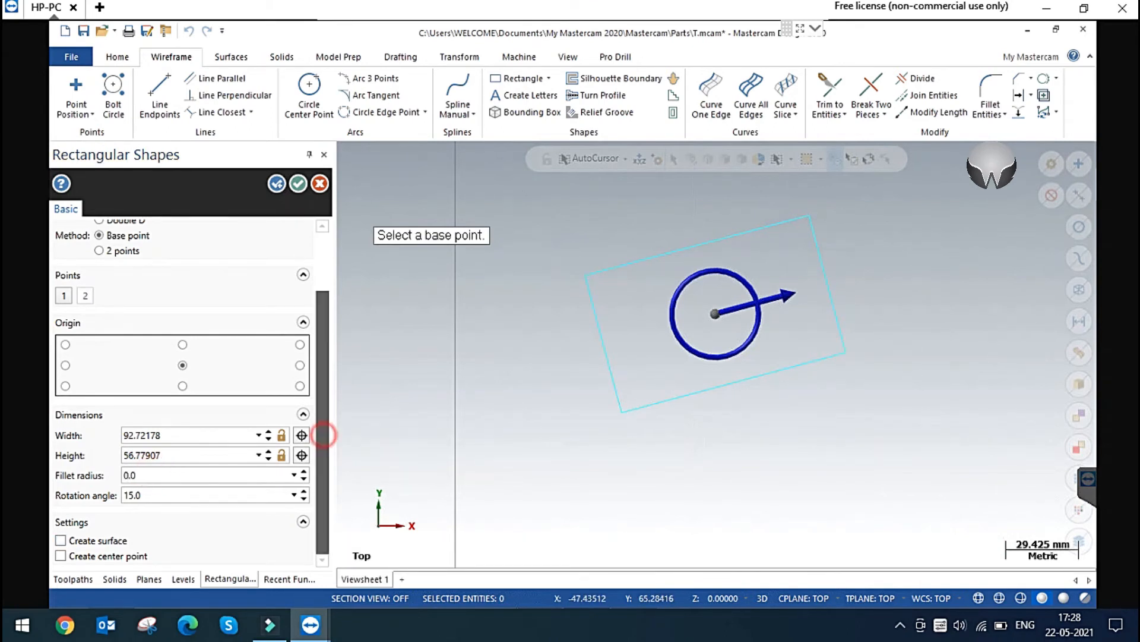
# Step: Try the Obround, Single D and Double D types, switch back to Rectangular, and create the 15-degree shape
pyautogui.scroll(2, 301, 435)
pyautogui.click(119, 265)
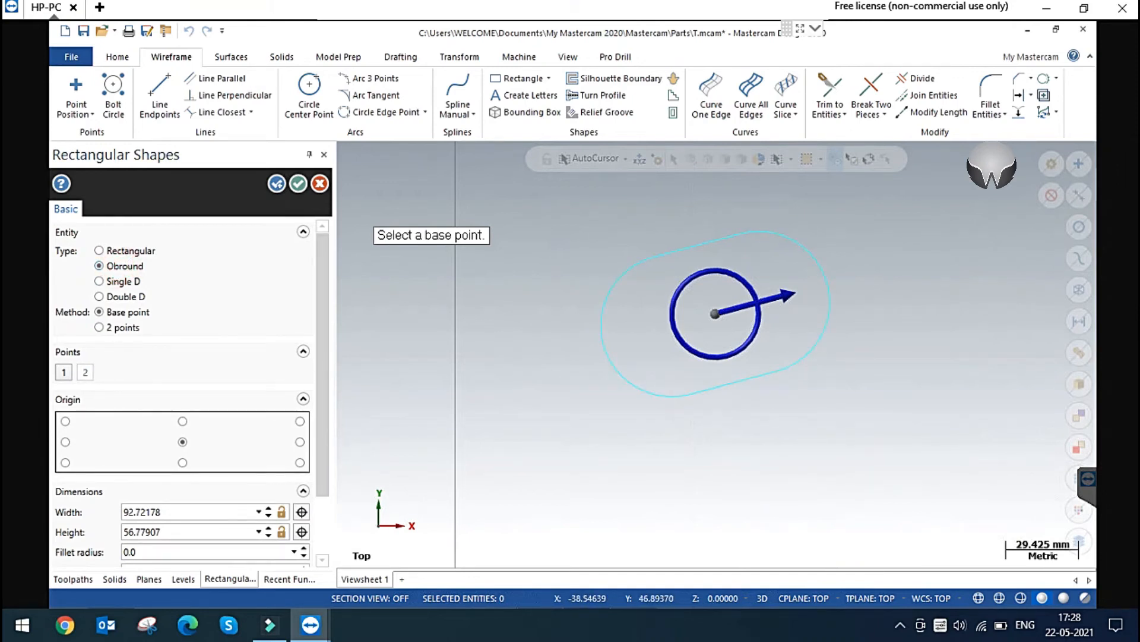
pyautogui.scroll(-2, 323, 356)
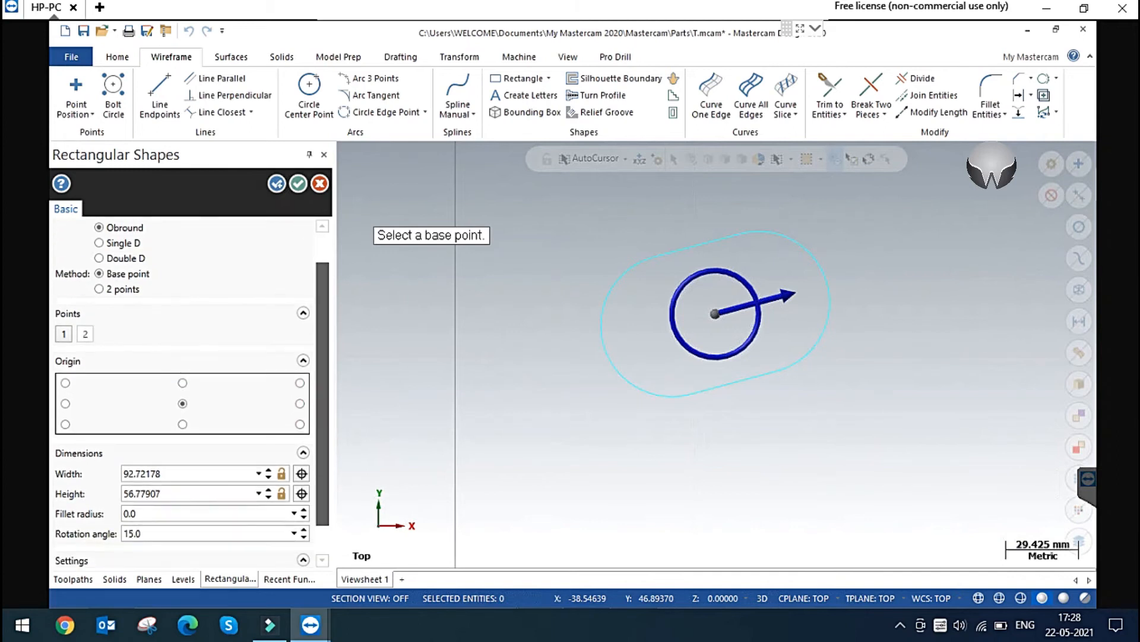
pyautogui.scroll(2, 323, 357)
pyautogui.click(115, 281)
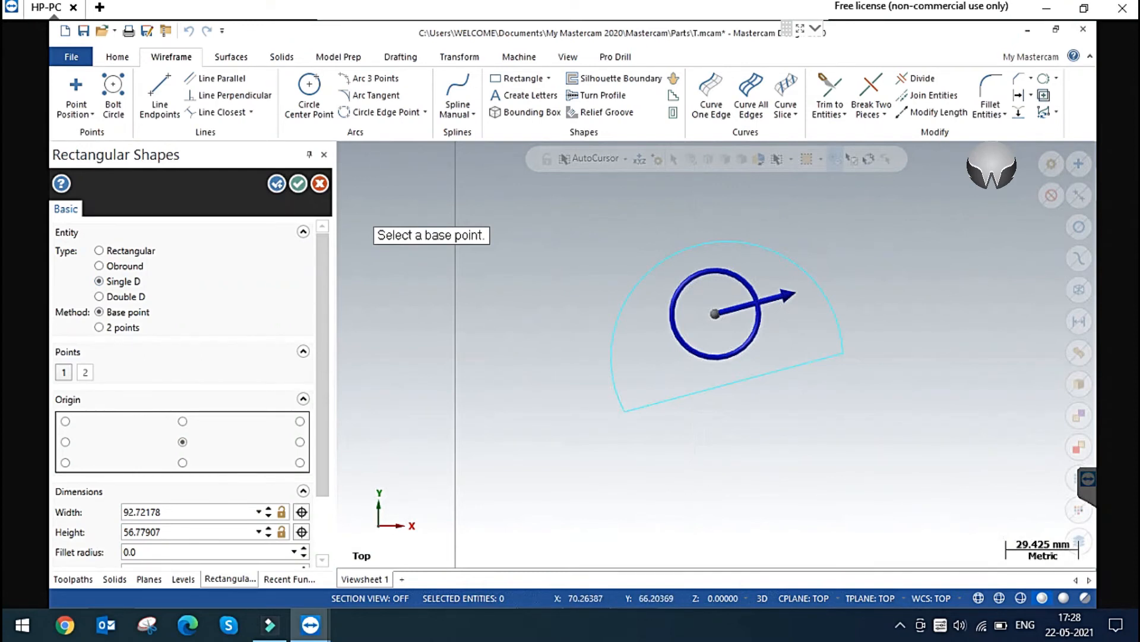
pyautogui.click(99, 296)
pyautogui.click(99, 250)
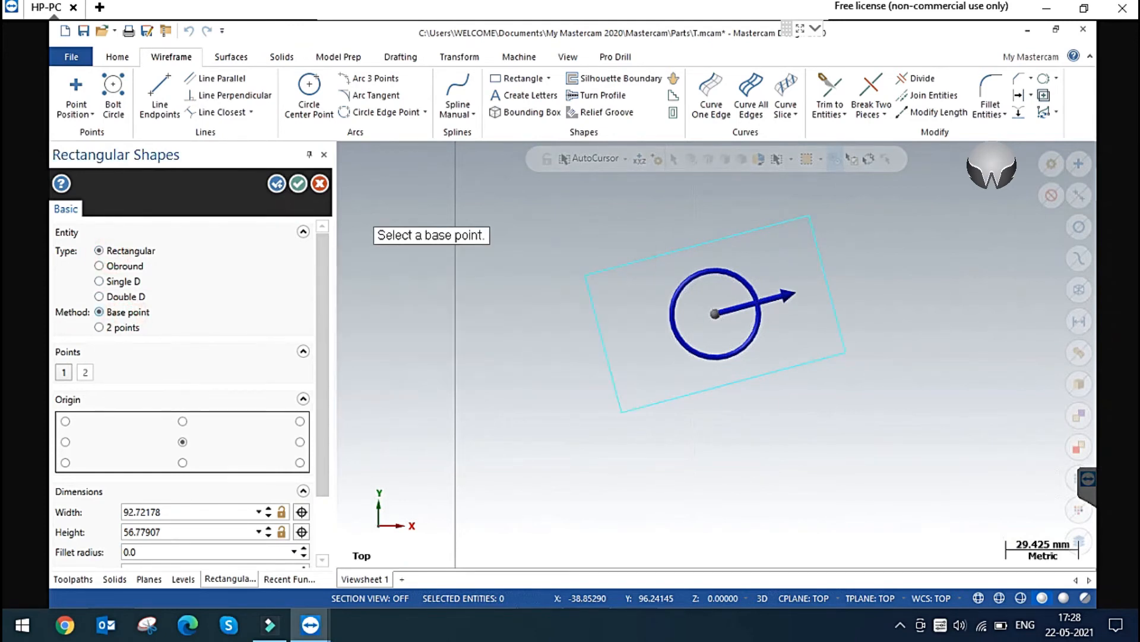
pyautogui.click(277, 183)
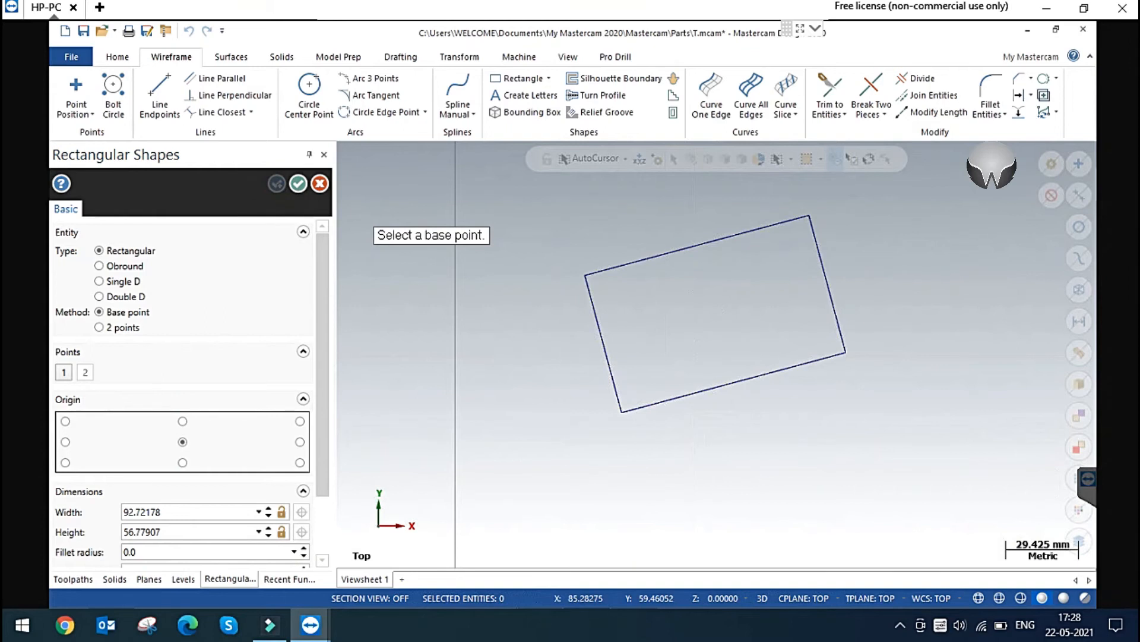
# Step: Draw a second Rectangular-type shape with the 2 points method, corner to corner, above the X axis and left of the Y axis
pyautogui.scroll(-1, 726, 431)
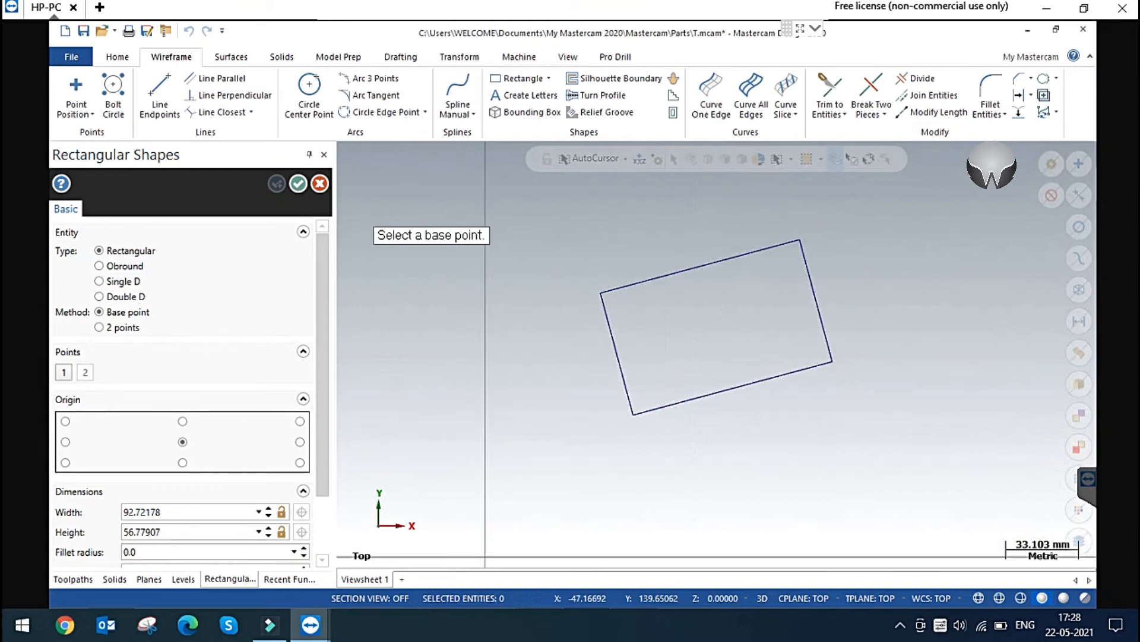
pyautogui.scroll(-2, 896, 382)
pyautogui.click(100, 328)
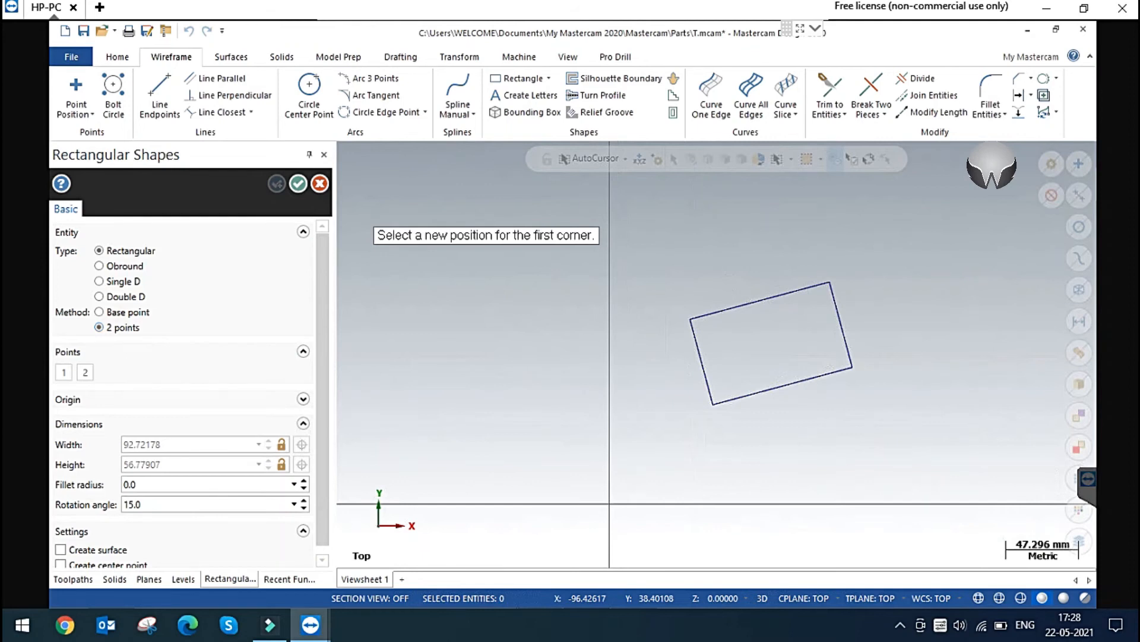
pyautogui.click(99, 312)
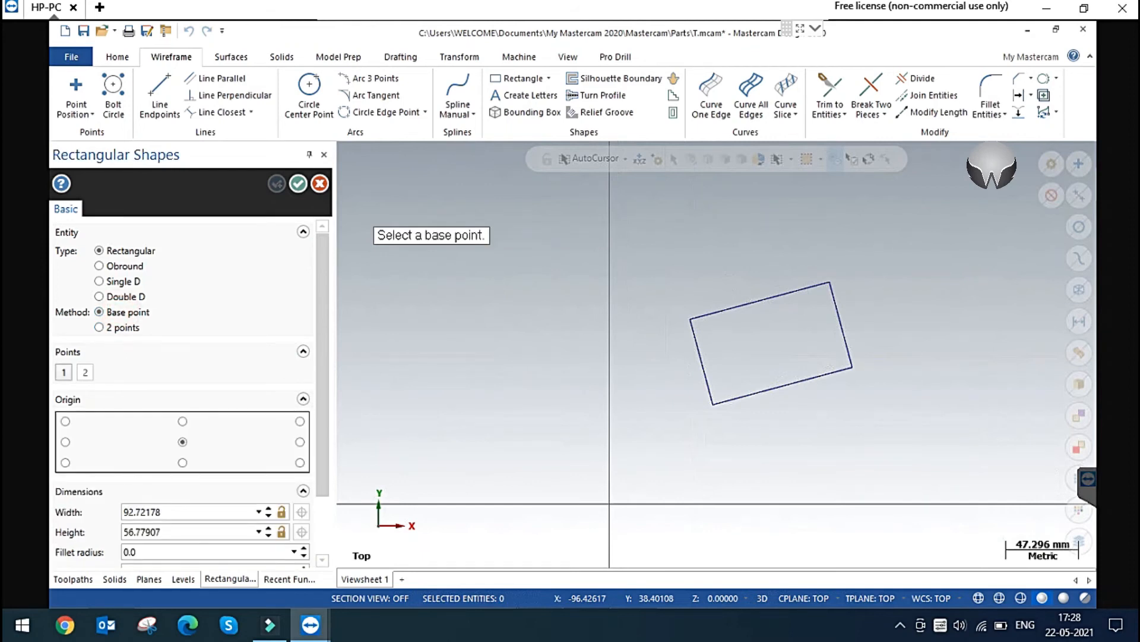
pyautogui.click(100, 328)
pyautogui.click(446, 277)
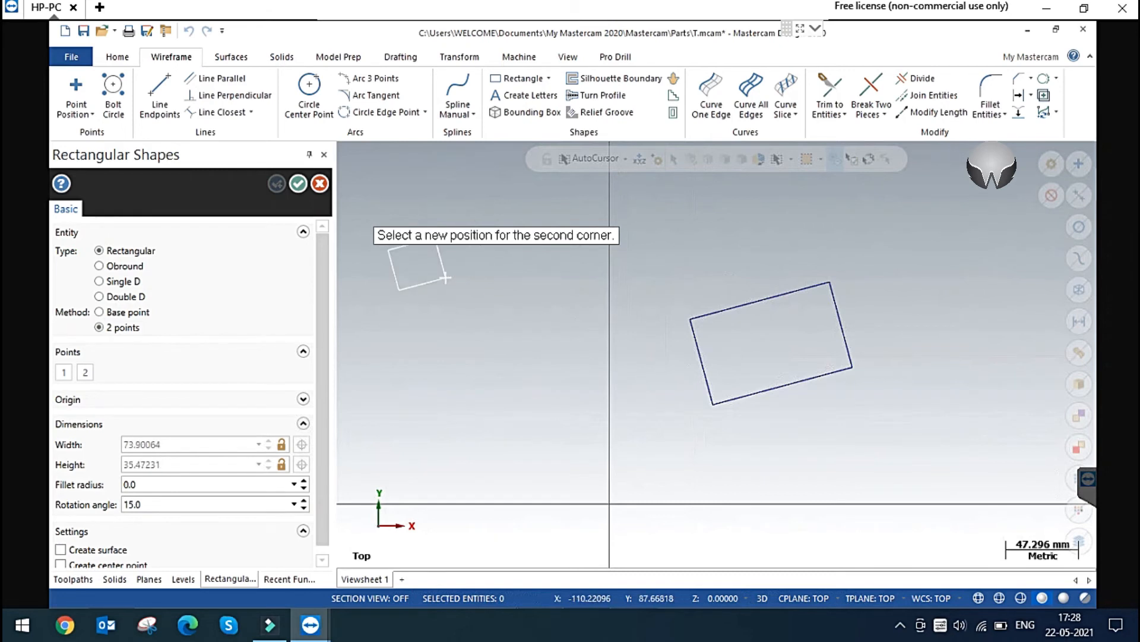
pyautogui.click(597, 376)
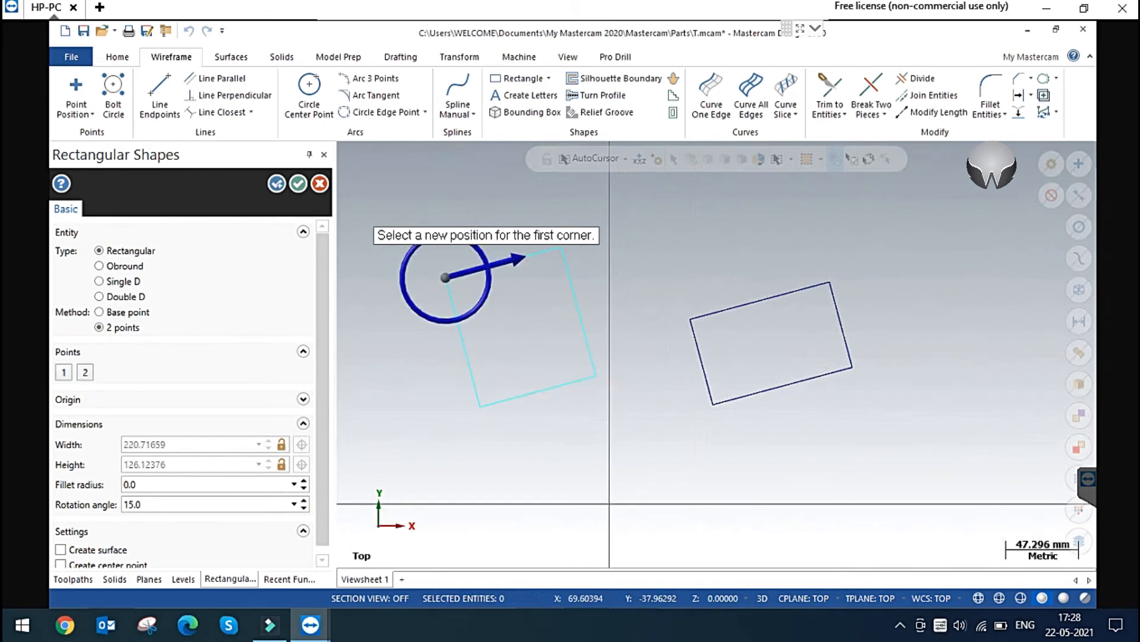
# Step: Try the surface option on the second shape, turn it off, and create the shape with a center point
pyautogui.moveTo(325, 389); pyautogui.dragTo(325, 401)
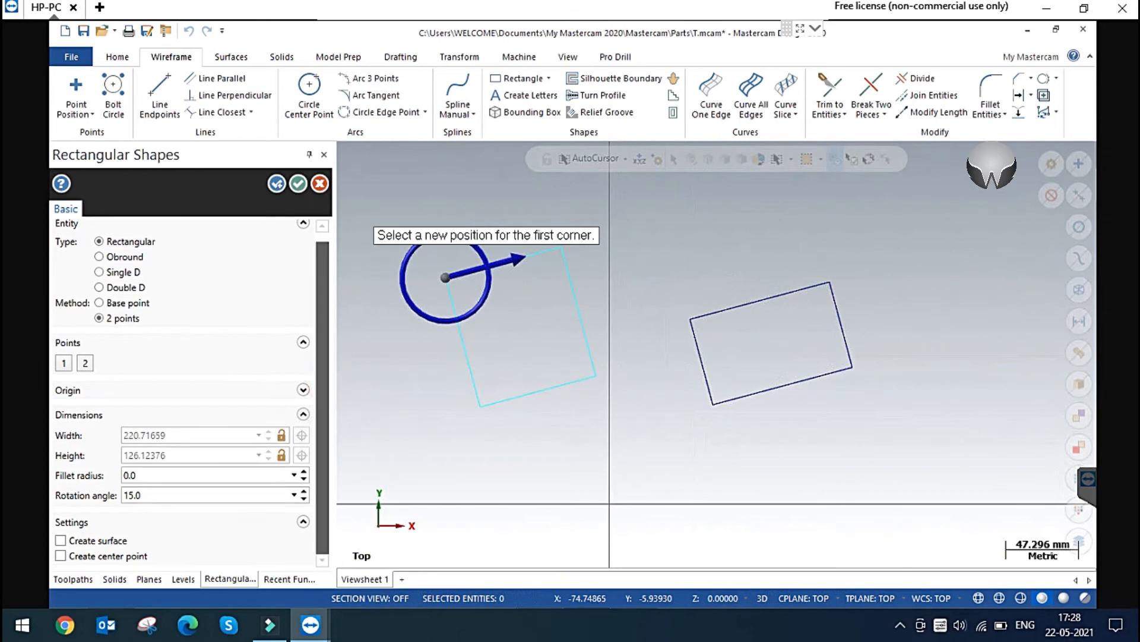
pyautogui.click(245, 546)
pyautogui.click(96, 542)
pyautogui.click(96, 543)
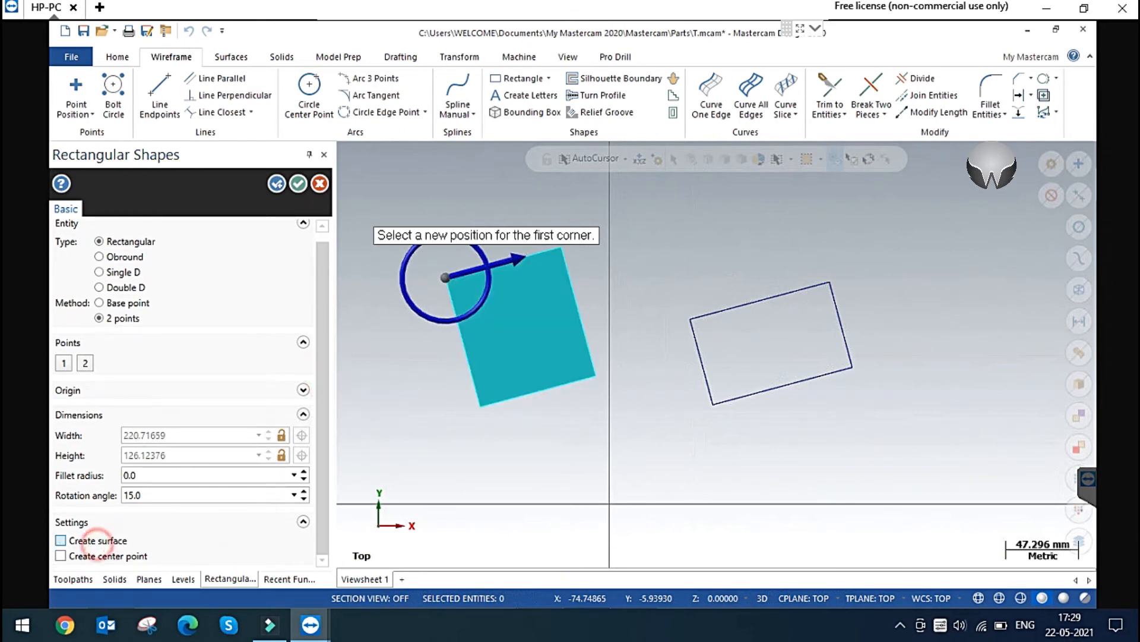
pyautogui.click(107, 556)
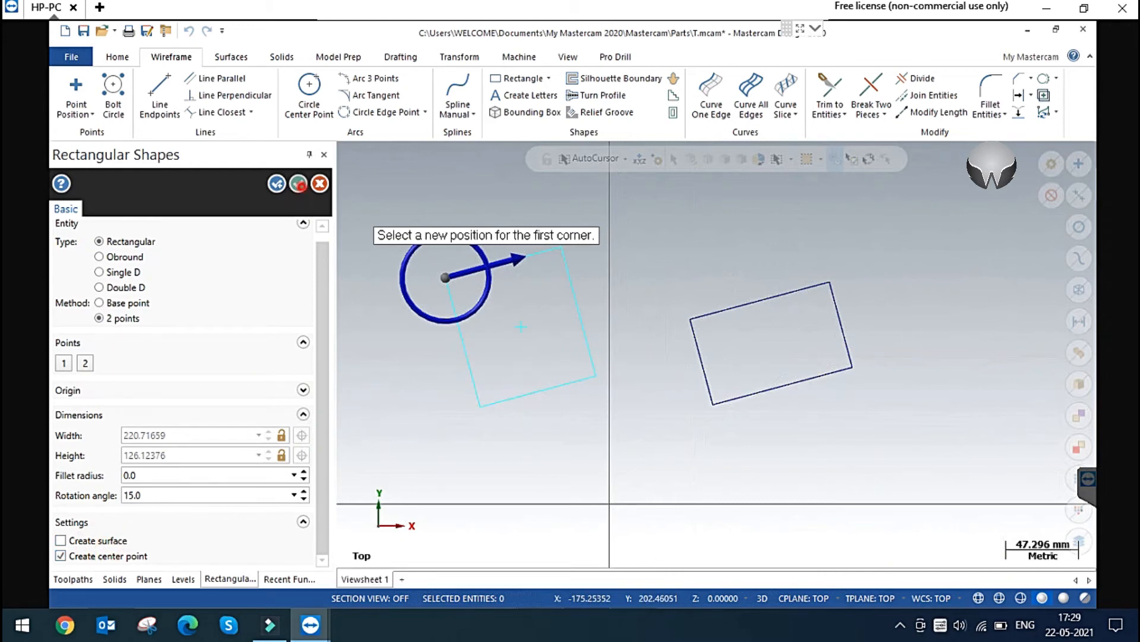
pyautogui.click(277, 184)
pyautogui.click(471, 270)
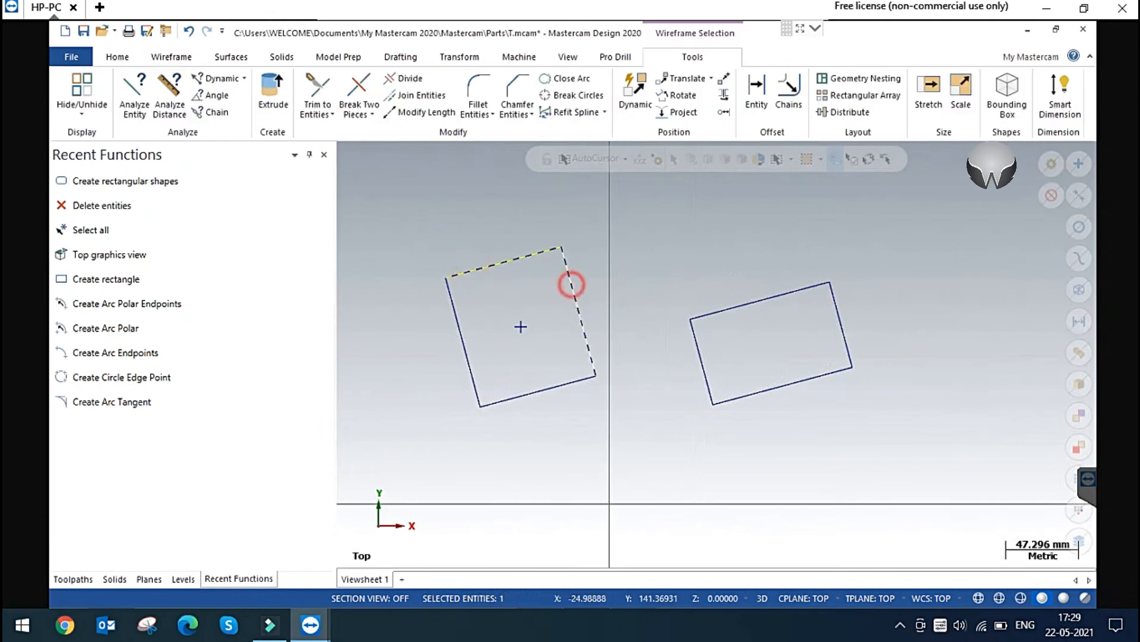
pyautogui.click(579, 379)
pyautogui.click(509, 262)
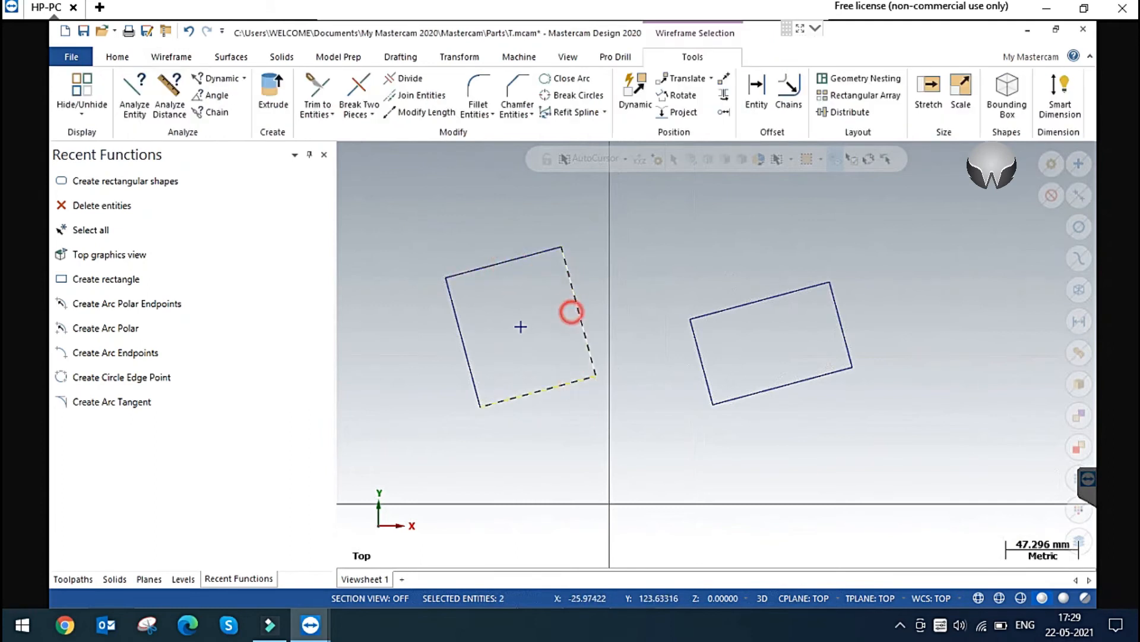
pyautogui.press('Escape')
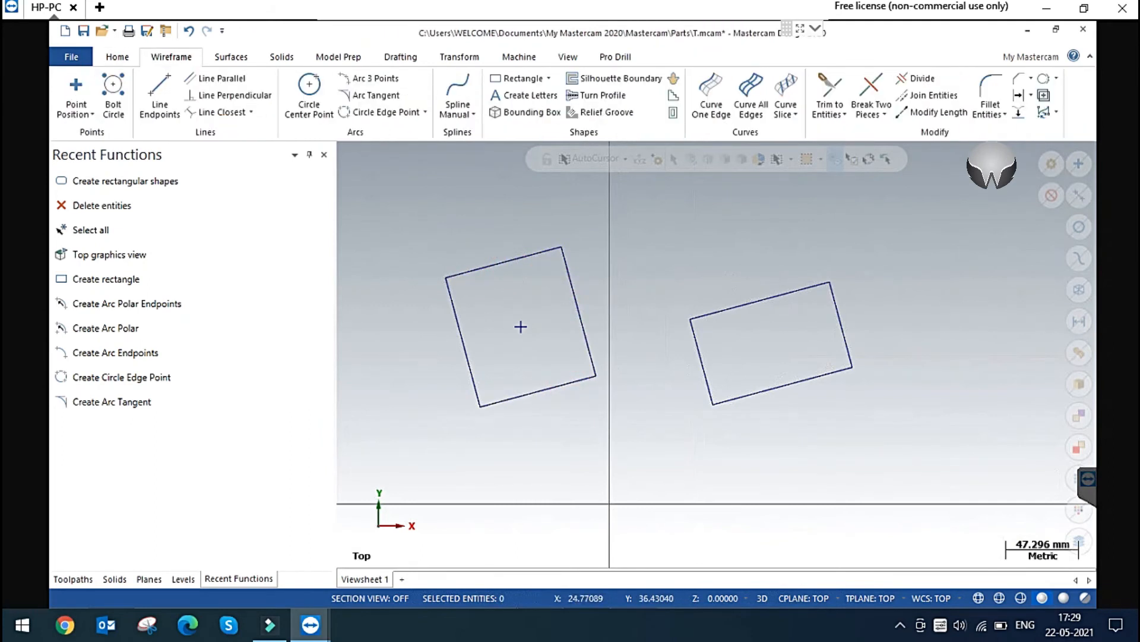
# Step: Delete all geometry, including both rectangular shapes and the center point
pyautogui.hotkey('ctrl', 'a')
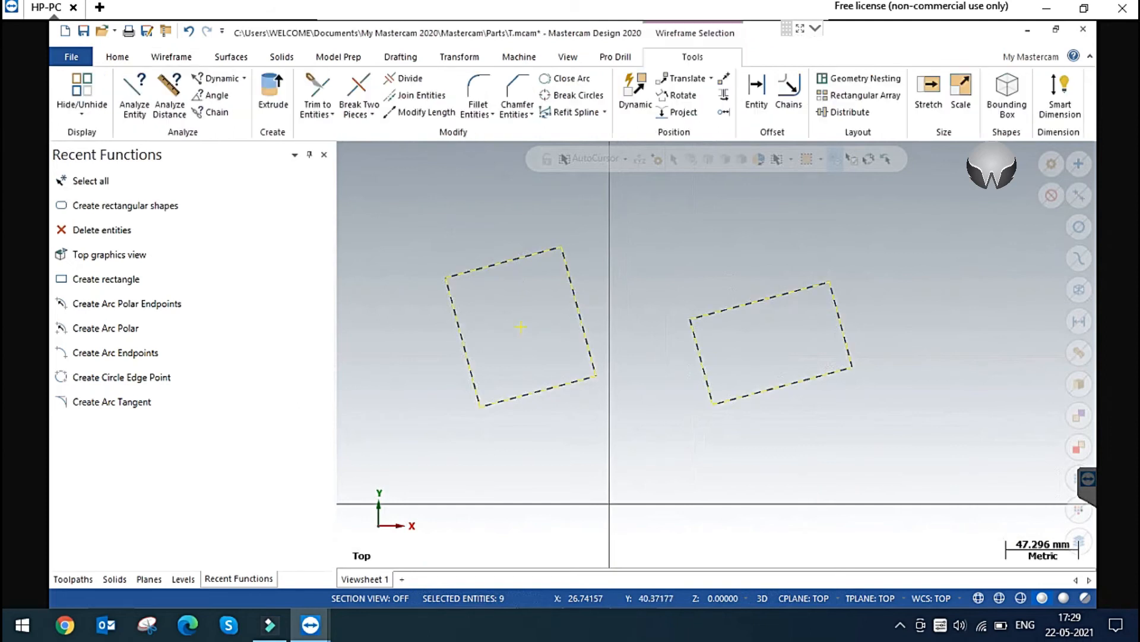
pyautogui.press('Delete')
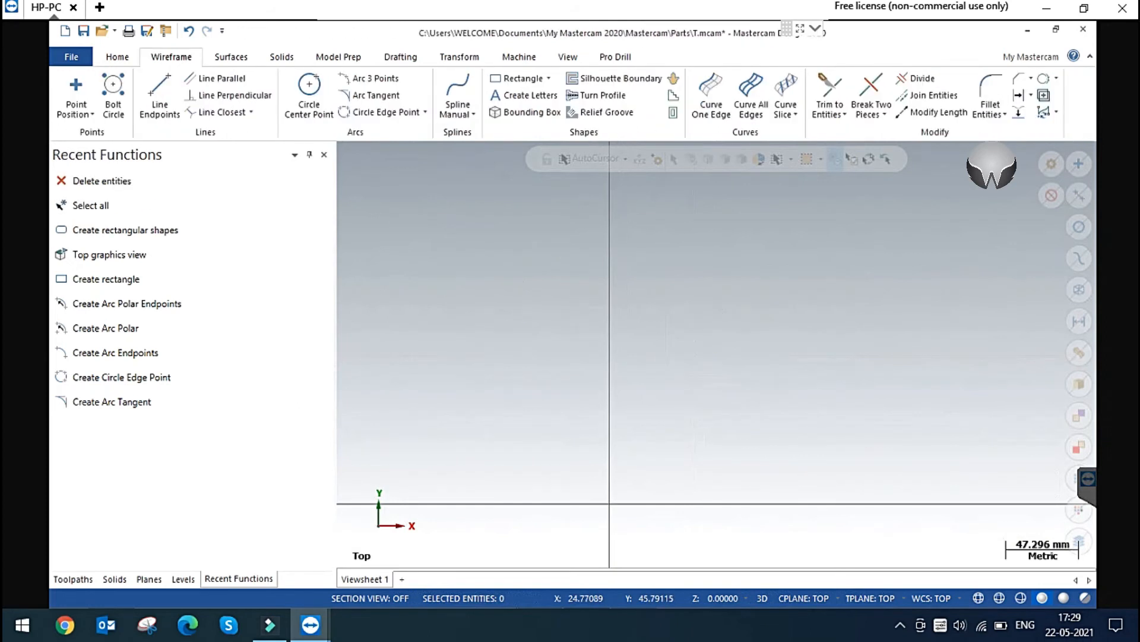
pyautogui.rightClick(631, 296)
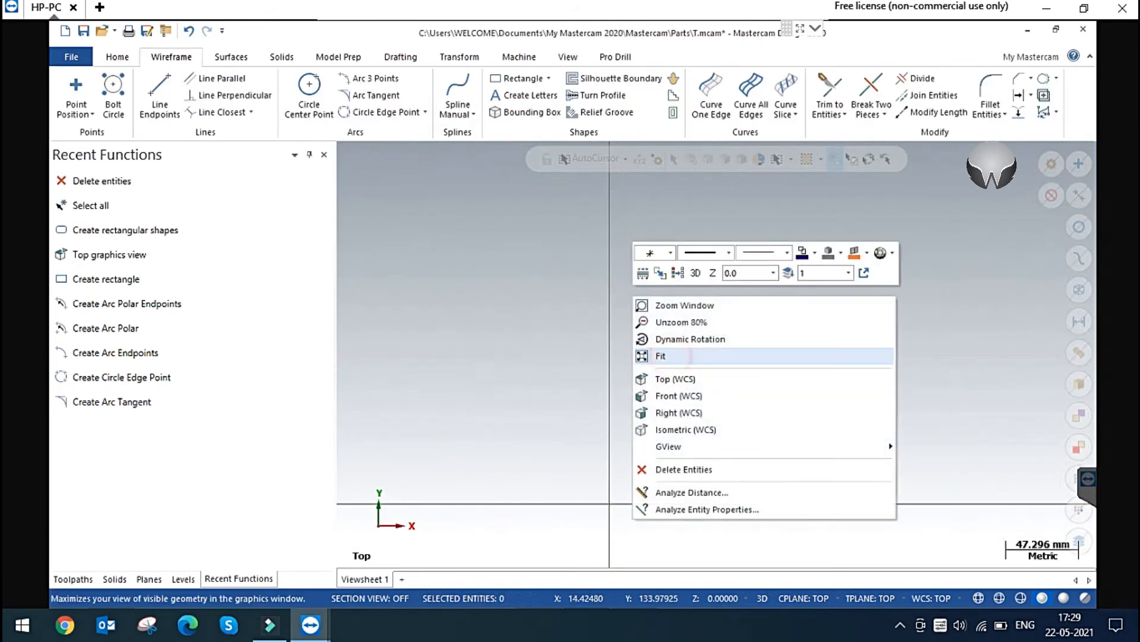
pyautogui.click(574, 277)
# Step: Draw a six-sided Polygon with the Flat radius option in the upper-right quadrant, with a radius of about 51 mm
pyautogui.scroll(-3, 646, 410)
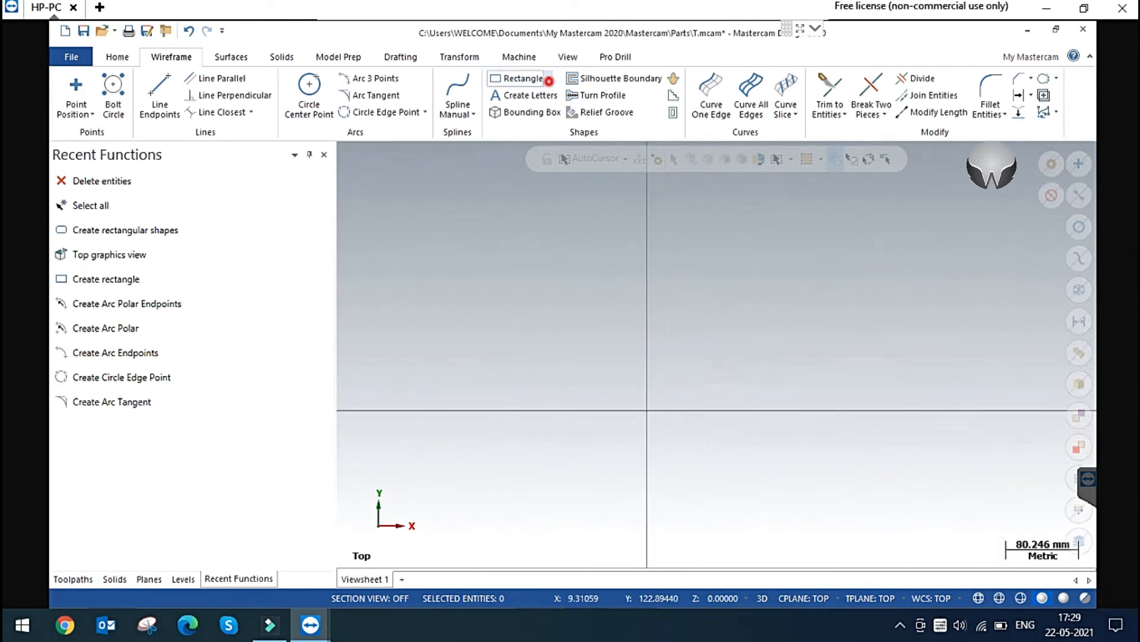
pyautogui.click(523, 78)
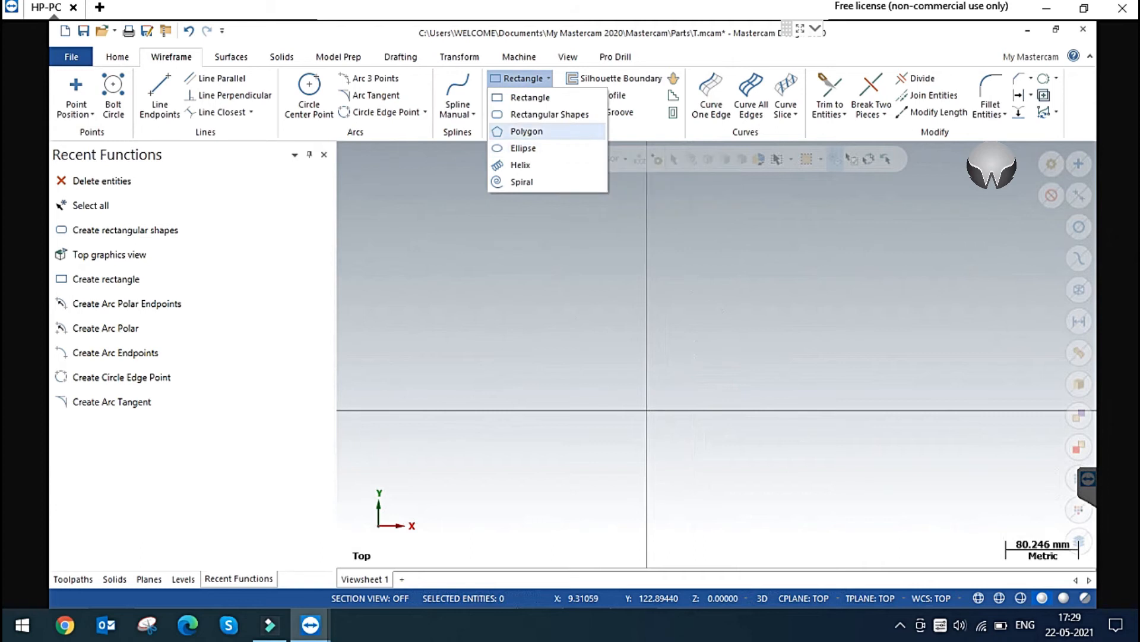
pyautogui.click(526, 131)
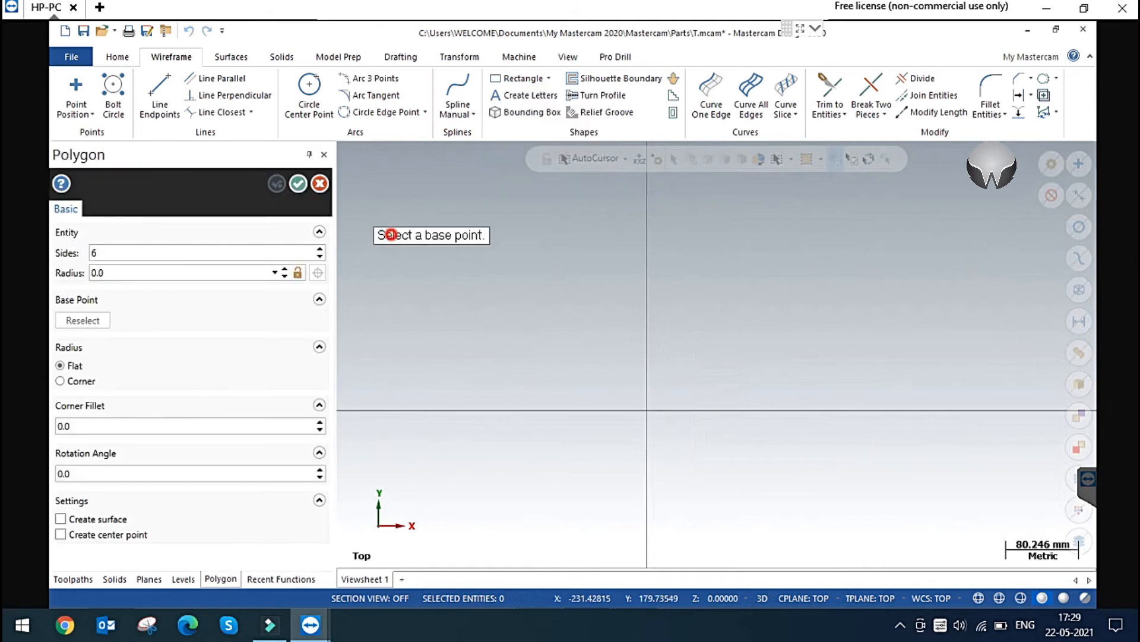
pyautogui.scroll(2, 683, 327)
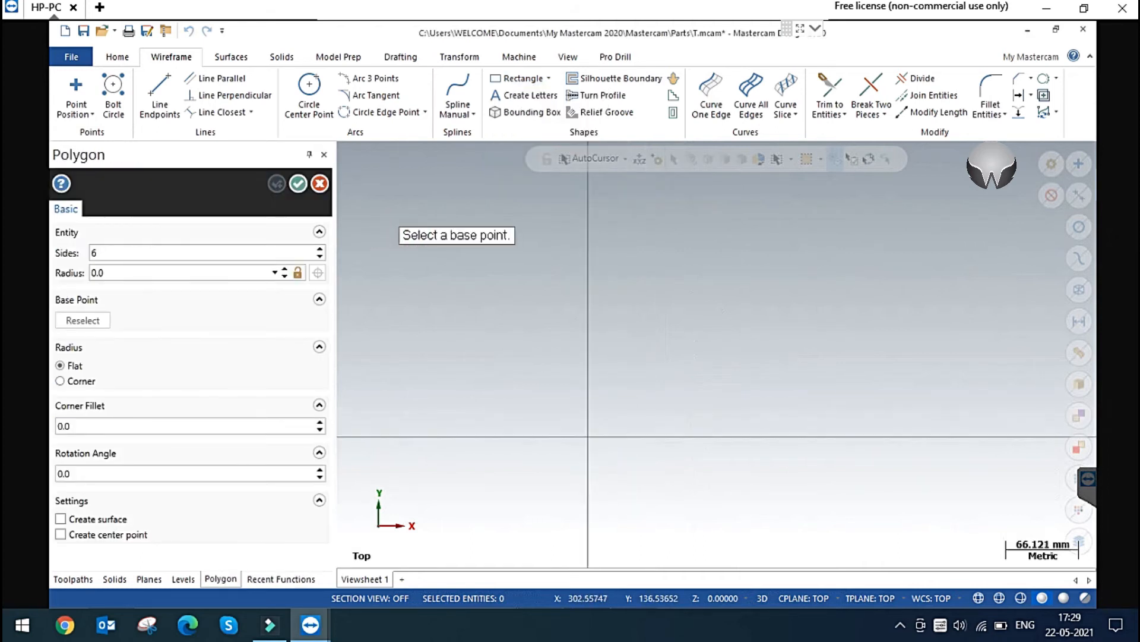
pyautogui.click(742, 345)
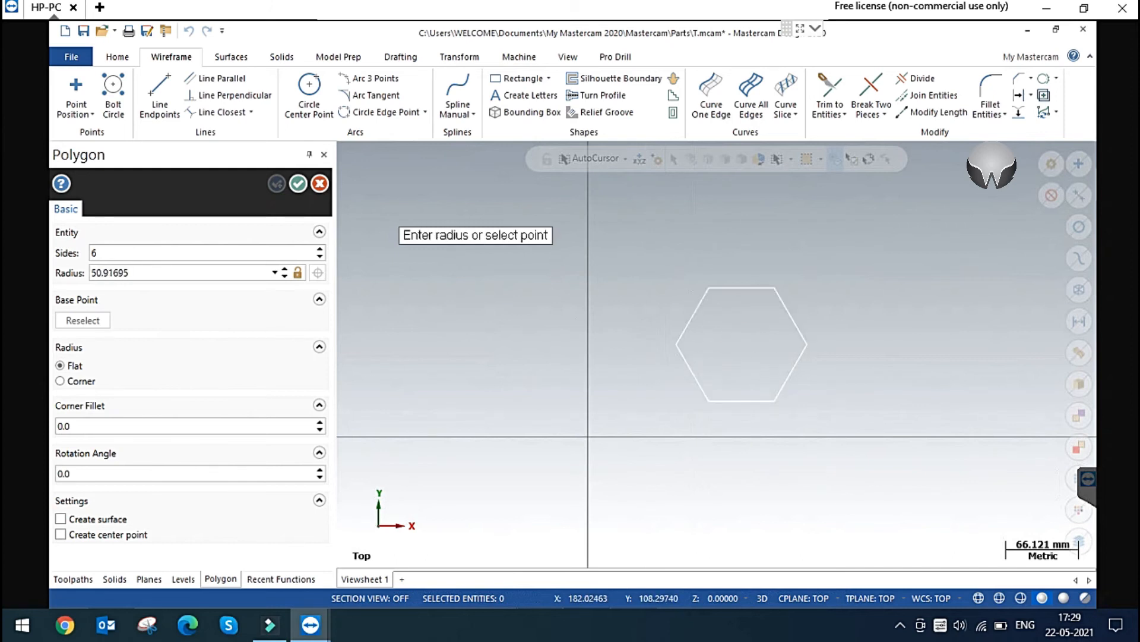
pyautogui.click(792, 316)
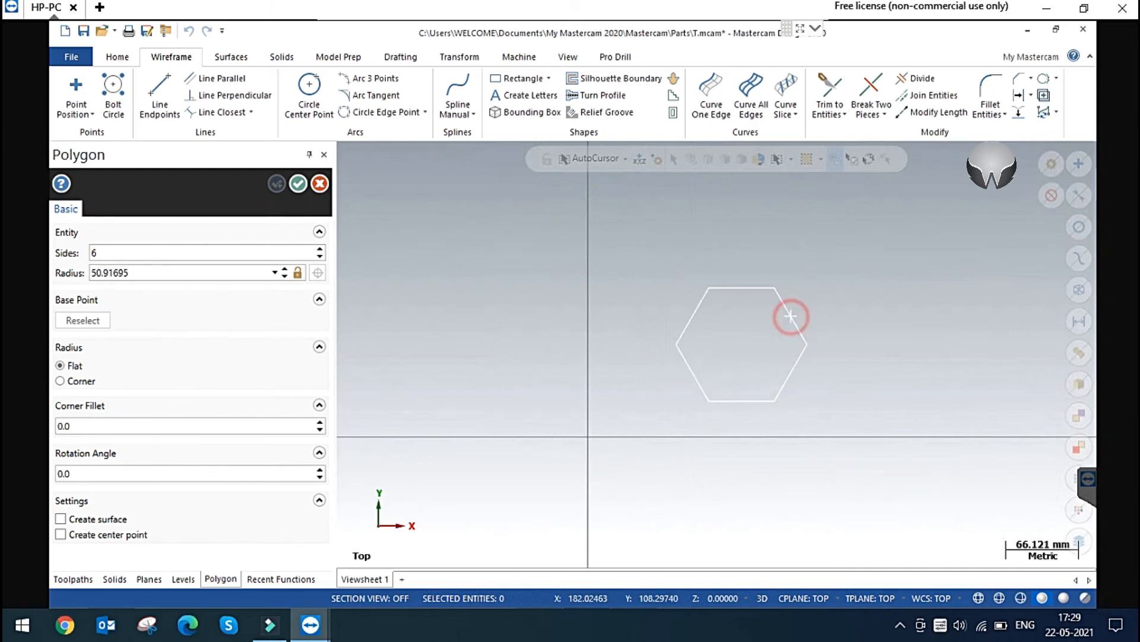
# Step: Set the hexagon's radius to 50 mm
pyautogui.click(107, 252)
pyautogui.doubleClick(107, 251)
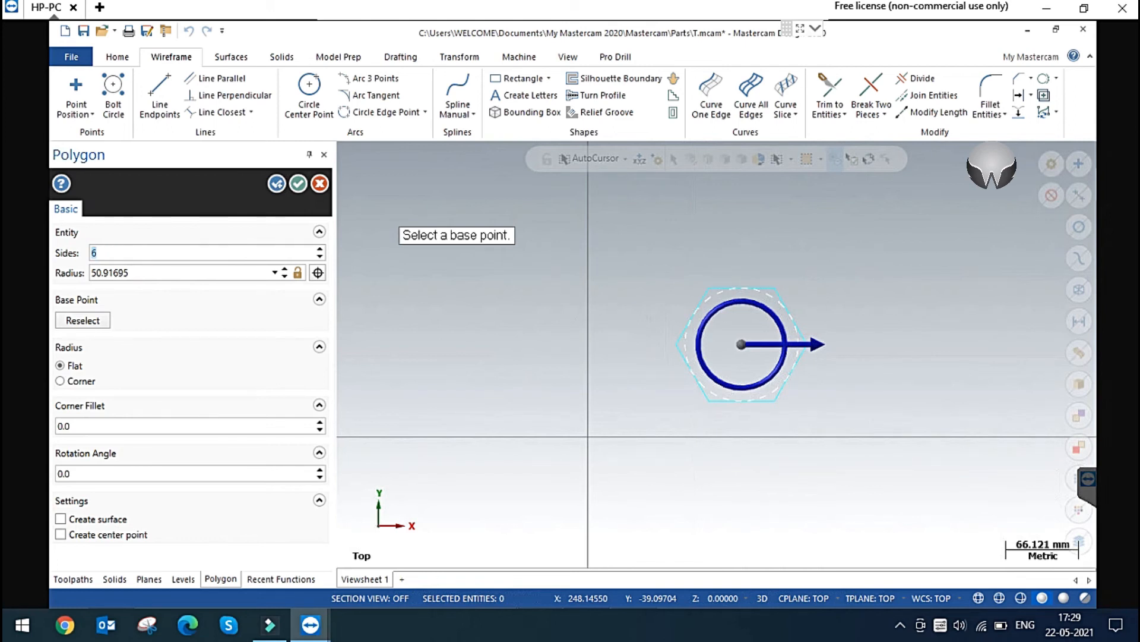
pyautogui.click(145, 272)
pyautogui.scroll(2, 772, 319)
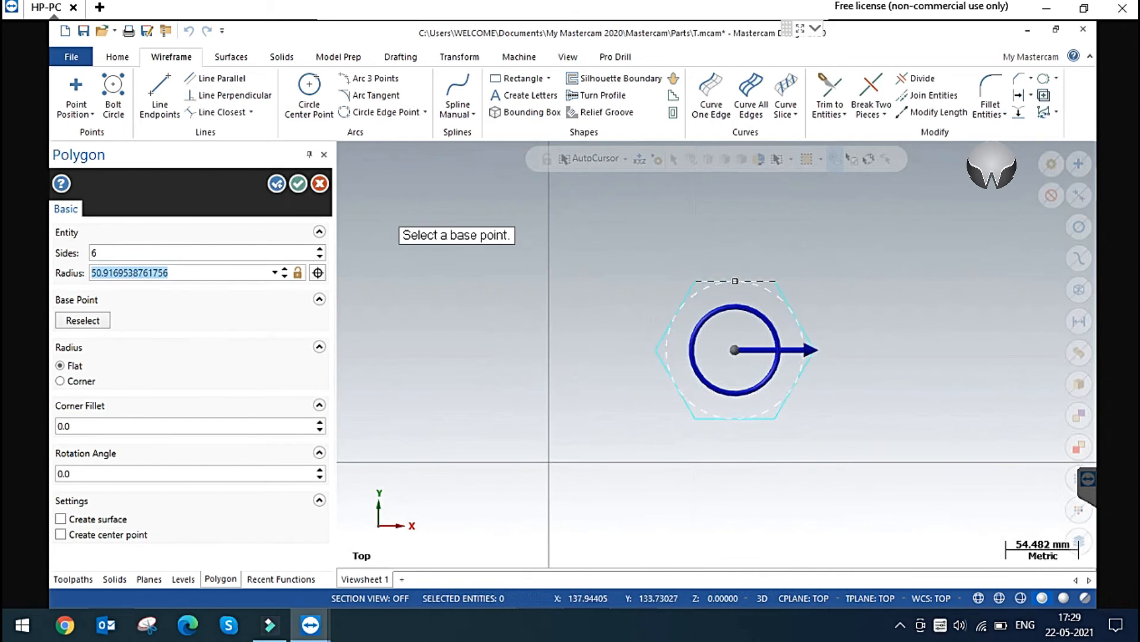
pyautogui.write('50.0')
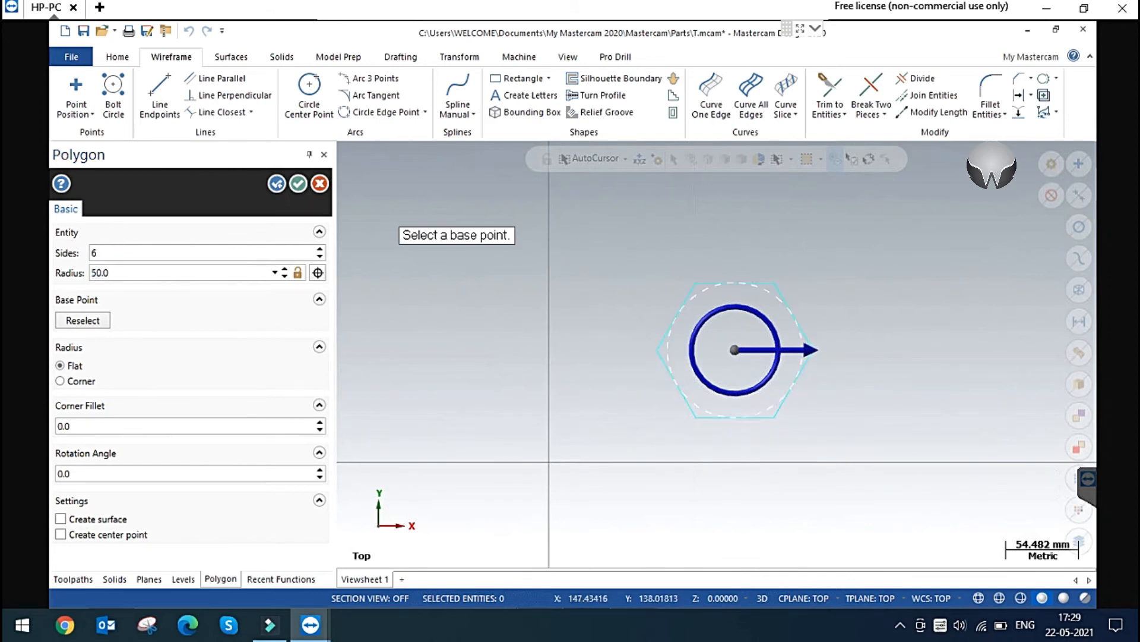
pyautogui.press('Return')
# Step: Compare the Corner and Flat radius options on the 50 mm hexagon, finishing with Flat selected
pyautogui.click(73, 382)
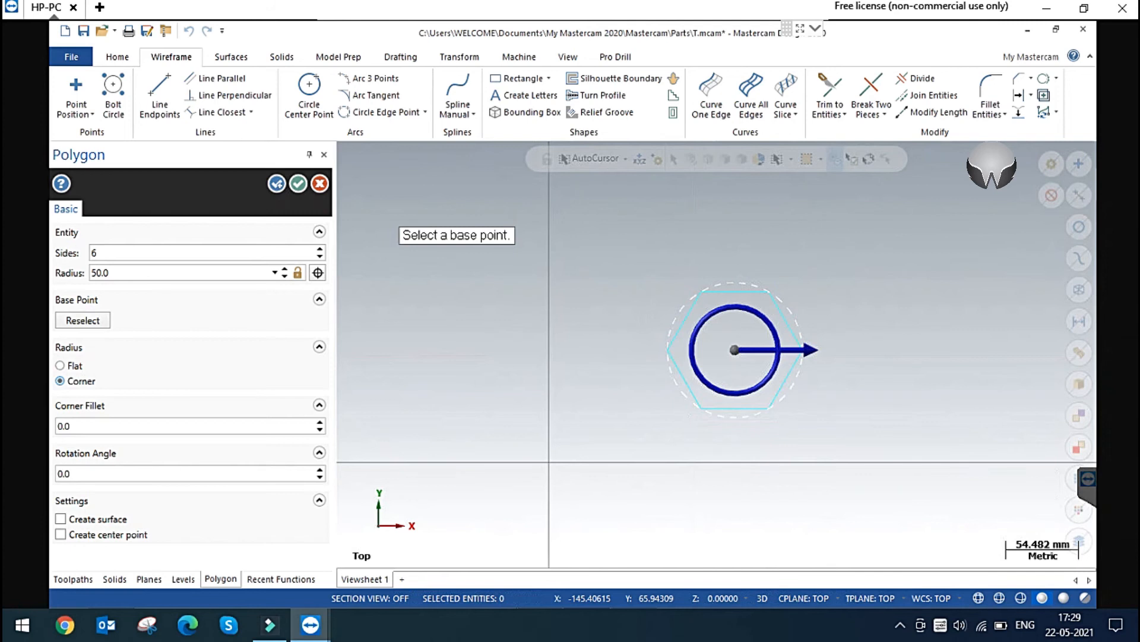
pyautogui.click(74, 366)
pyautogui.click(74, 381)
pyautogui.click(68, 365)
pyautogui.click(74, 381)
pyautogui.click(65, 366)
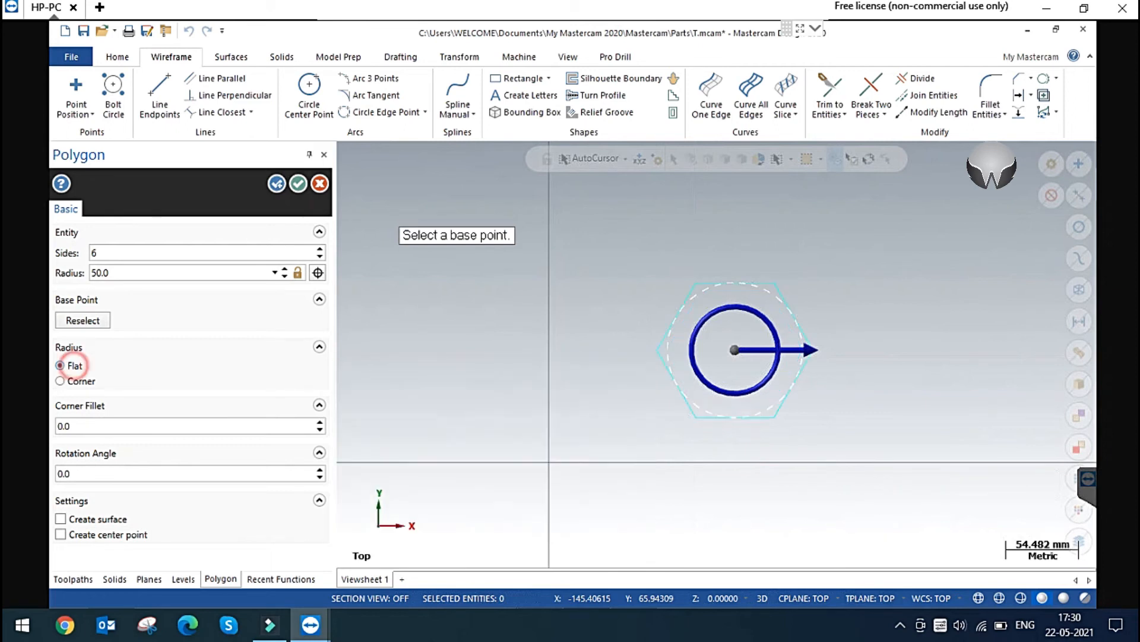
pyautogui.scroll(1, 702, 330)
pyautogui.scroll(1, 760, 348)
pyautogui.scroll(1, 918, 359)
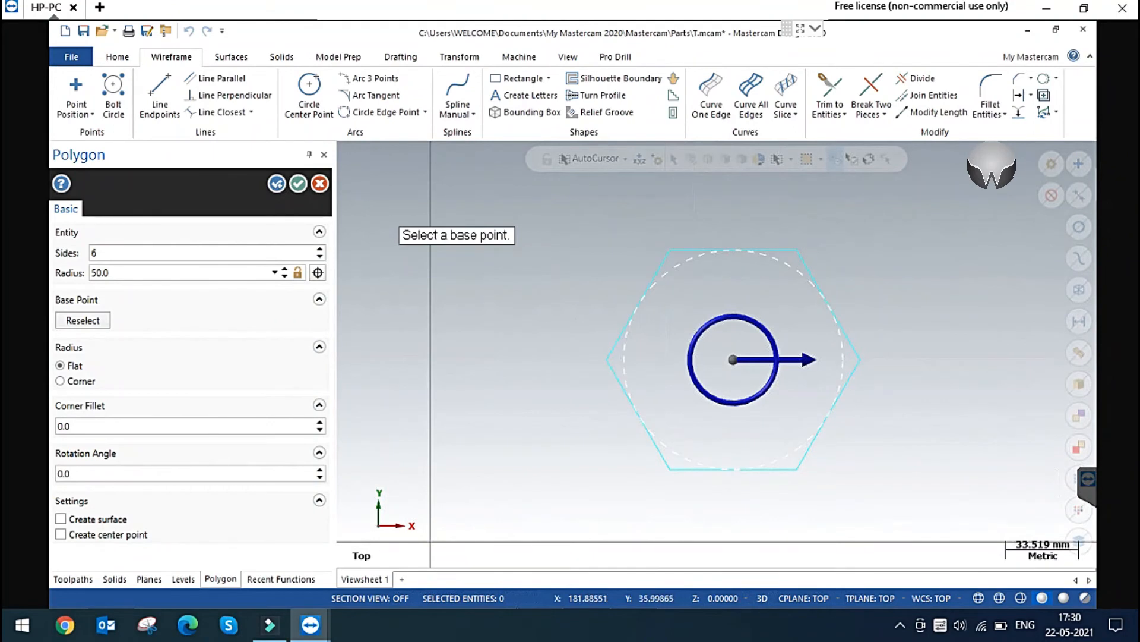
# Step: Switch the hexagon's radius option to Corner and back to Flat, and set its corner fillet to 5 mm
pyautogui.click(60, 380)
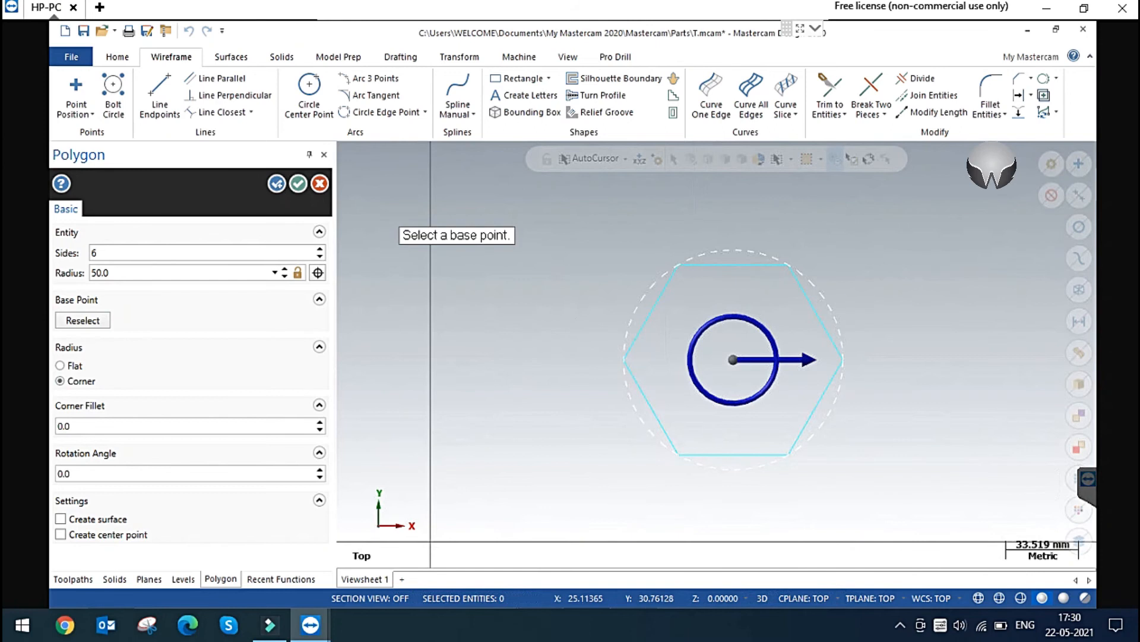
pyautogui.click(60, 364)
pyautogui.click(63, 426)
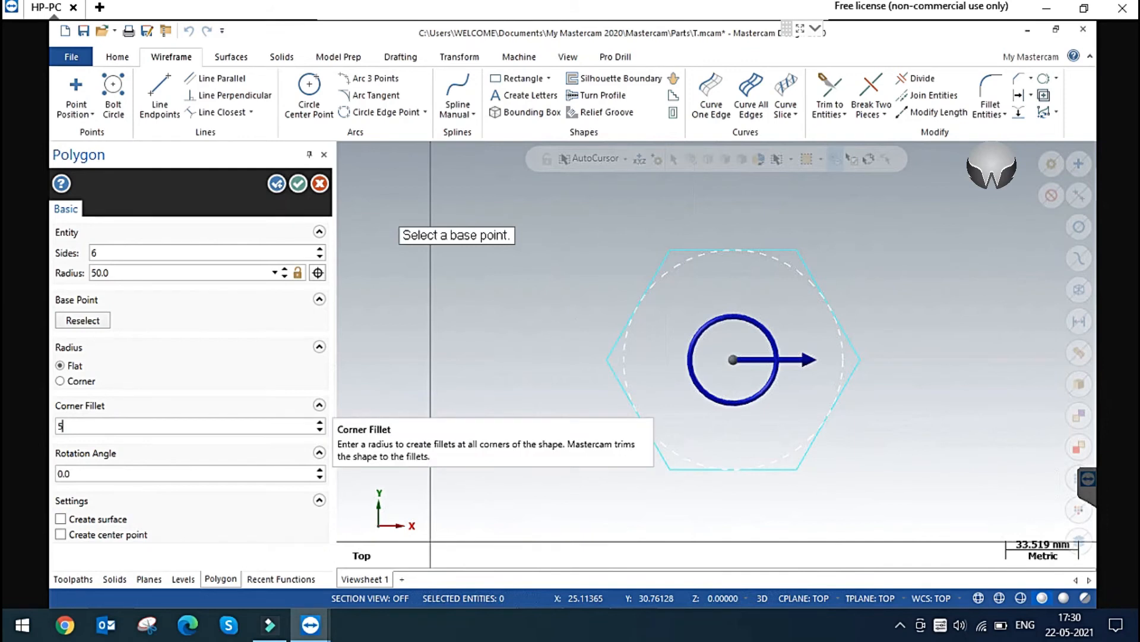
pyautogui.click(71, 426)
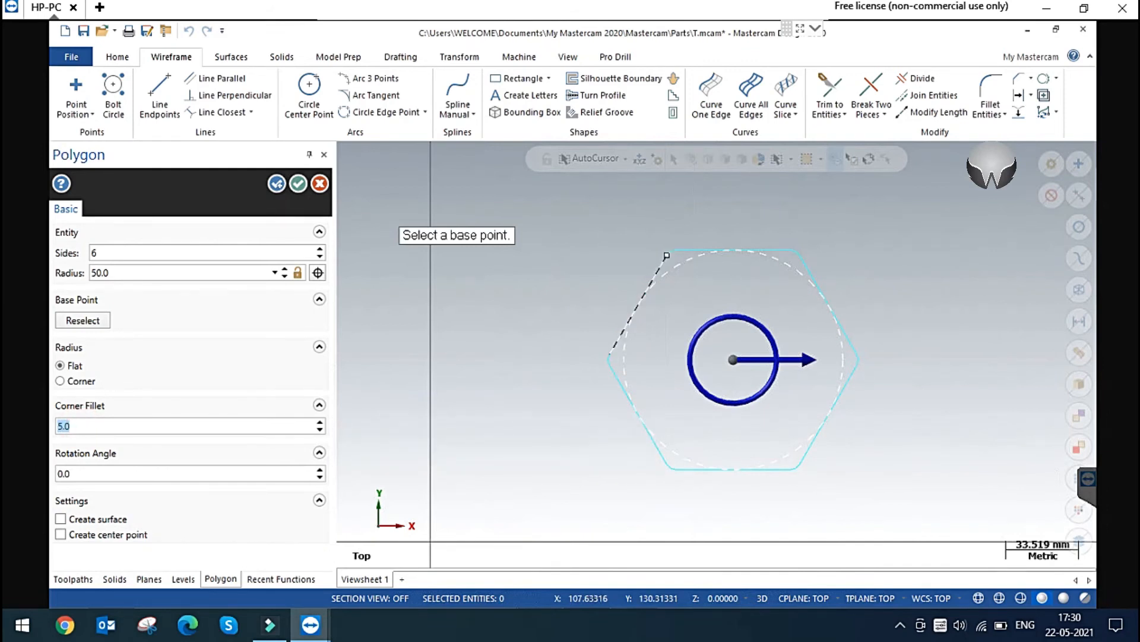
# Step: Set the hexagon's rotation angle to 40 degrees
pyautogui.click(109, 472)
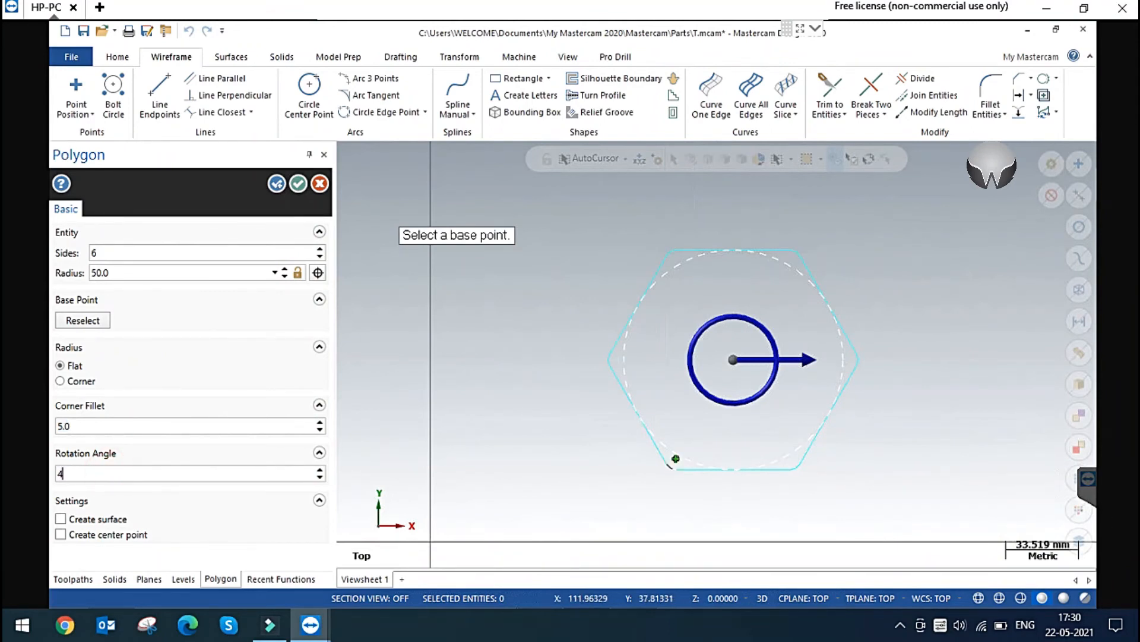
pyautogui.write('40')
pyautogui.press('Return')
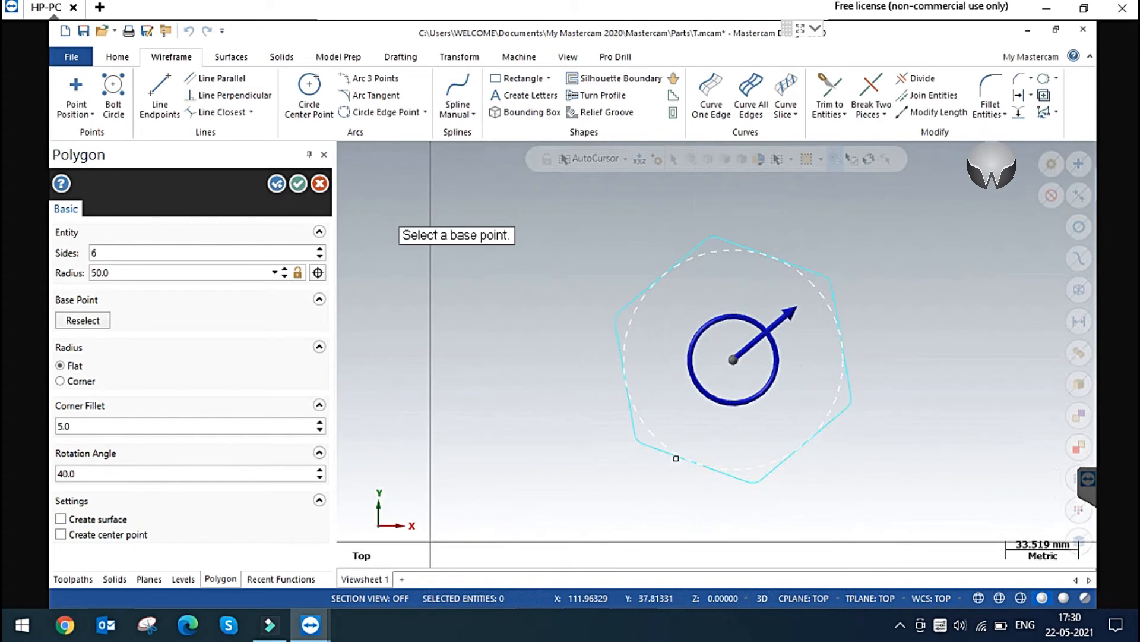
# Step: Try the polygon with 5, 6, 7, 8 and 9 sides, and return it to 6 sides
pyautogui.click(121, 253)
pyautogui.write('5')
pyautogui.press('Return')
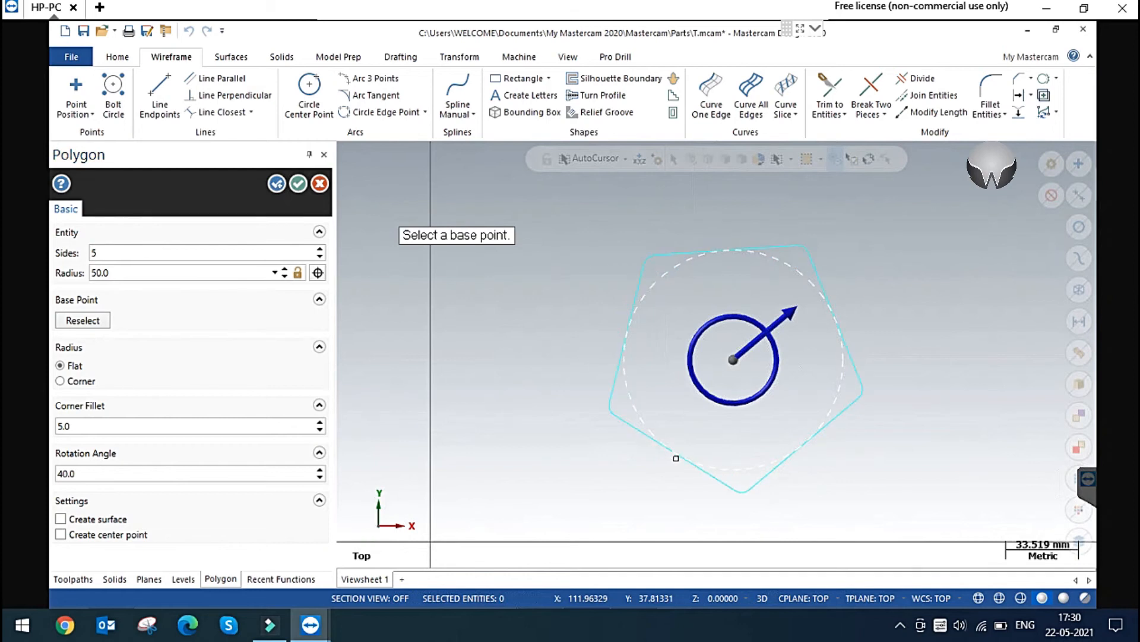
pyautogui.click(110, 254)
pyautogui.press('Return')
pyautogui.click(108, 254)
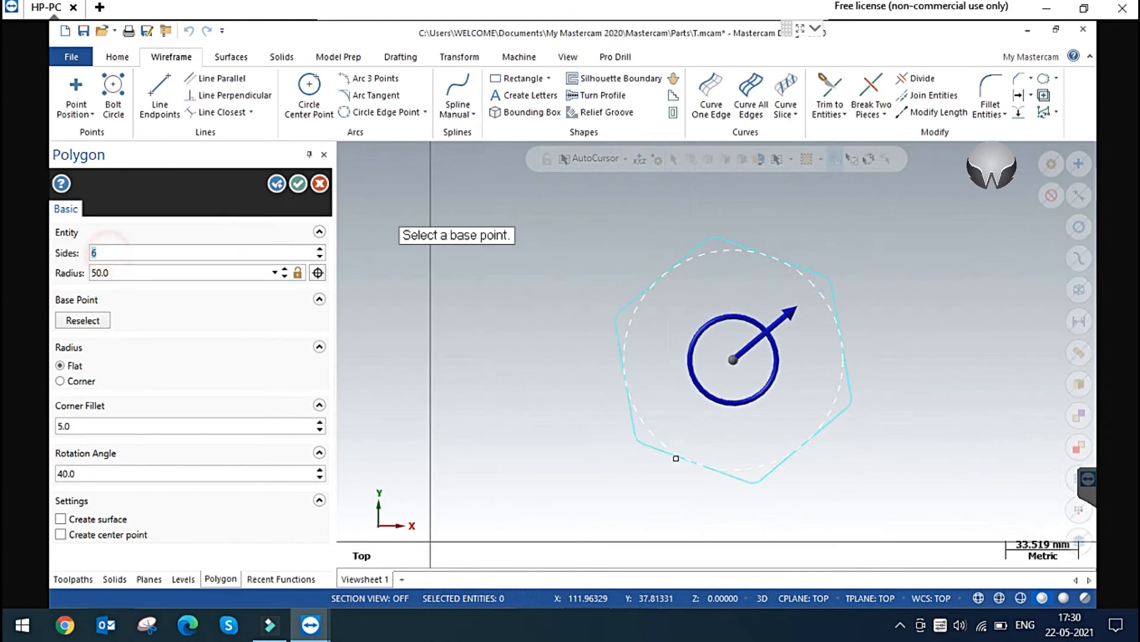
pyautogui.press('Return')
pyautogui.click(101, 253)
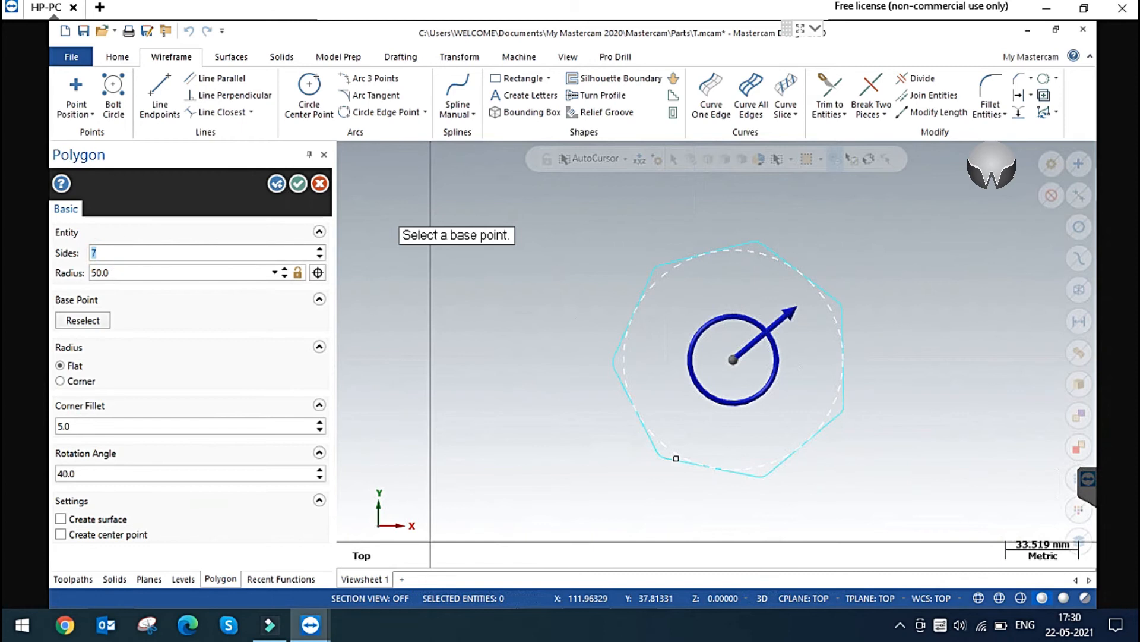
pyautogui.write('8')
pyautogui.press('Return')
pyautogui.click(103, 253)
pyautogui.write('9')
pyautogui.press('Return')
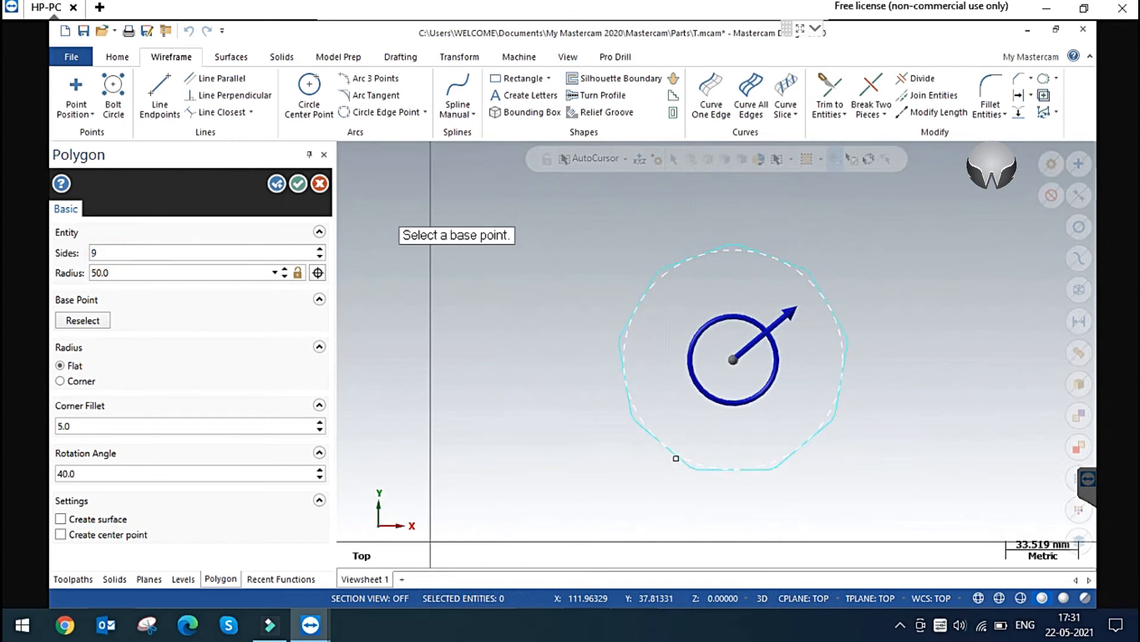
pyautogui.click(108, 250)
pyautogui.press('Return')
pyautogui.click(108, 252)
pyautogui.press('Return')
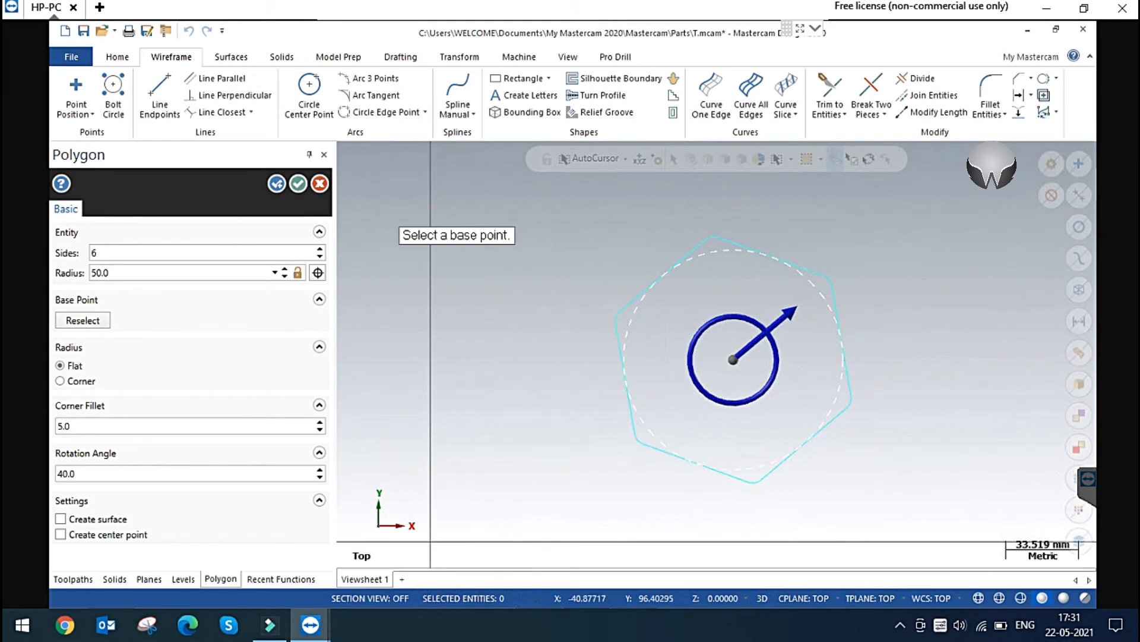
# Step: Create the rotated hexagon with a center point and without a surface
pyautogui.click(115, 519)
pyautogui.click(116, 519)
pyautogui.click(115, 534)
pyautogui.click(299, 184)
# Step: Delete the filleted hexagon together with its center point
pyautogui.moveTo(599, 214); pyautogui.dragTo(612, 247)
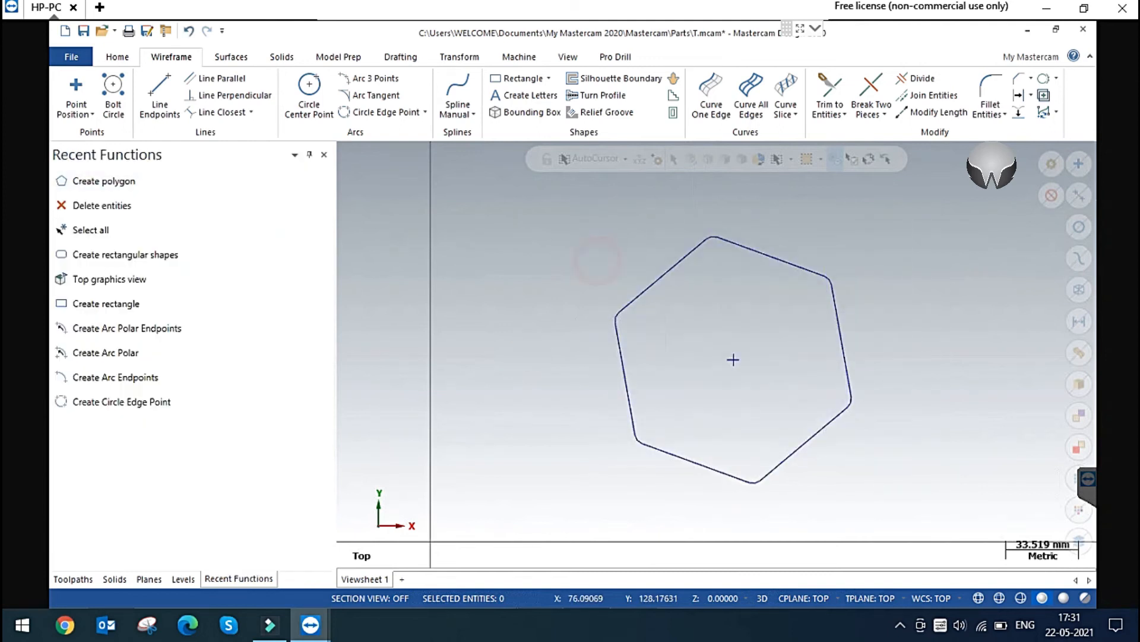
pyautogui.scroll(-1, 719, 357)
pyautogui.scroll(-1, 718, 356)
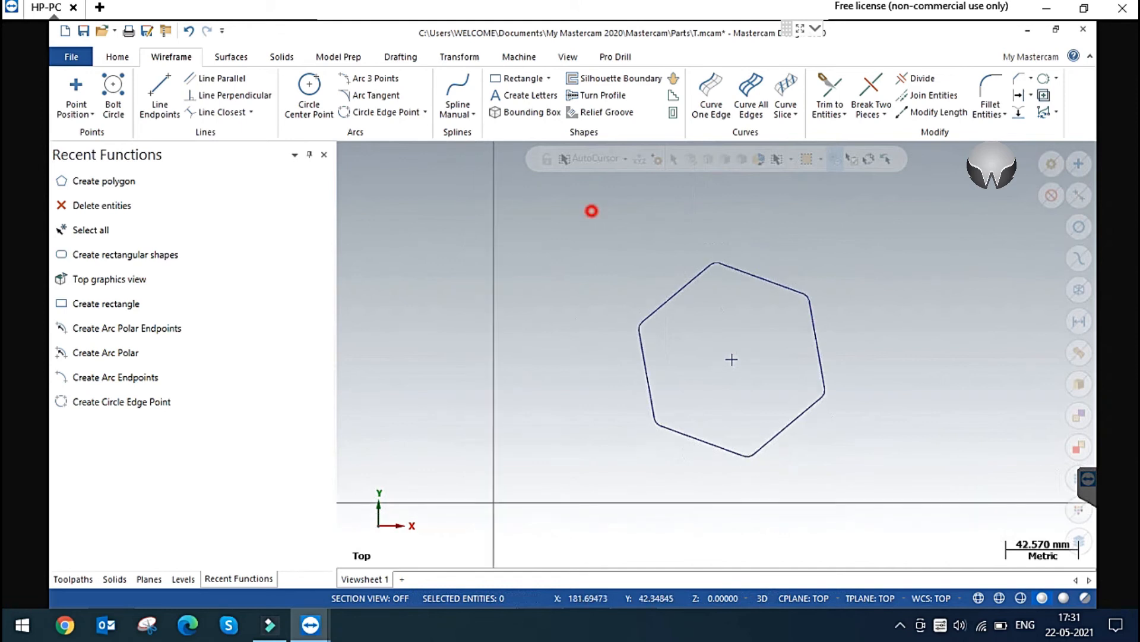
pyautogui.moveTo(591, 210); pyautogui.dragTo(896, 522)
pyautogui.press('Delete')
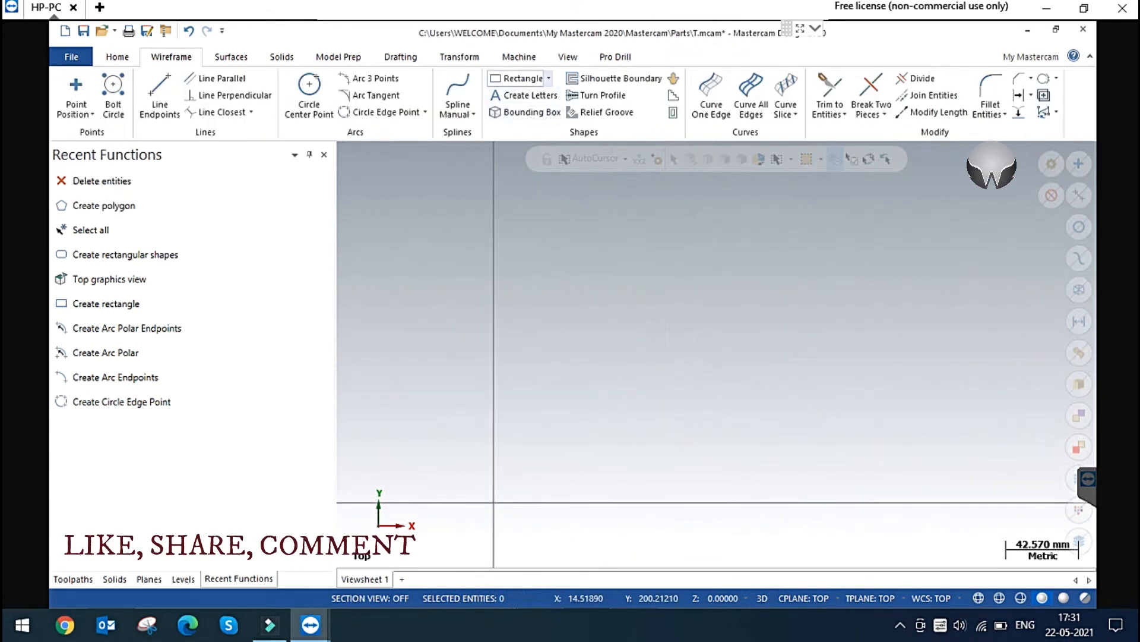
# Step: Draw a NURBS Ellipse in the upper-right quadrant, with radii of about 109 mm in X and 67 mm in Y
pyautogui.click(549, 78)
pyautogui.click(555, 148)
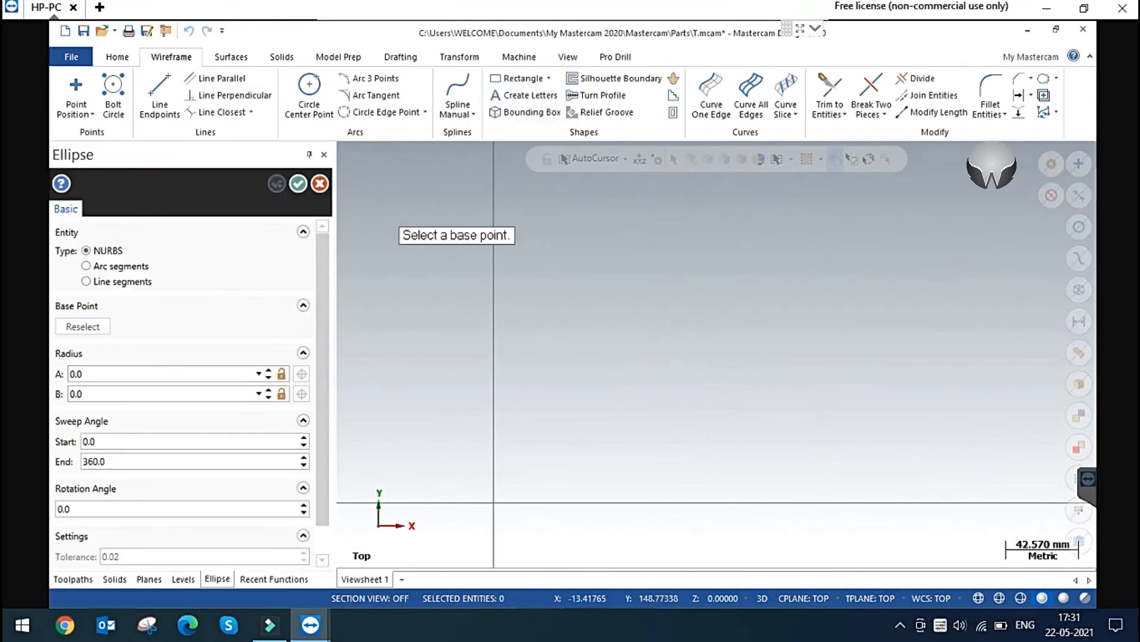
pyautogui.click(690, 368)
pyautogui.click(876, 334)
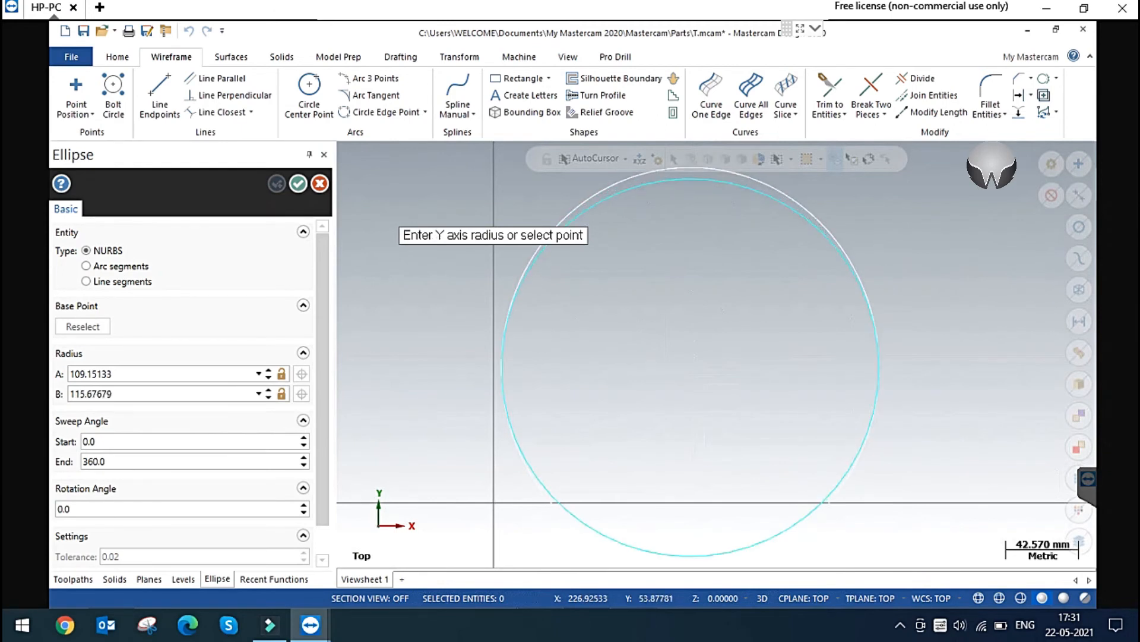
pyautogui.click(784, 300)
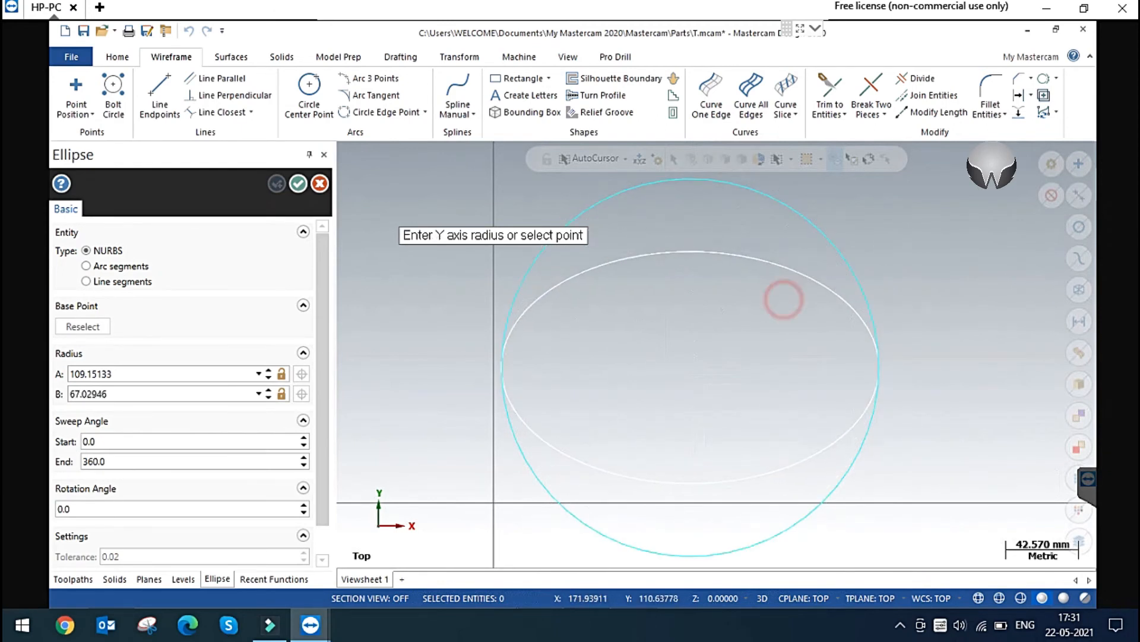
# Step: Set the ellipse's radius A to 100 mm and radius B to 60 mm
pyautogui.click(148, 363)
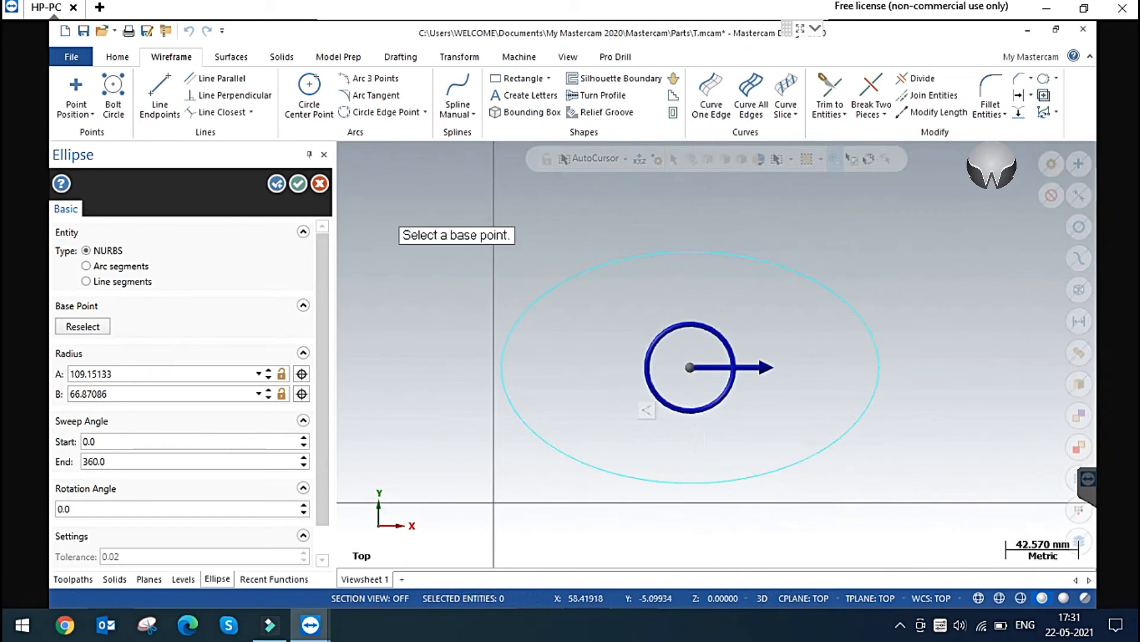
pyautogui.click(155, 375)
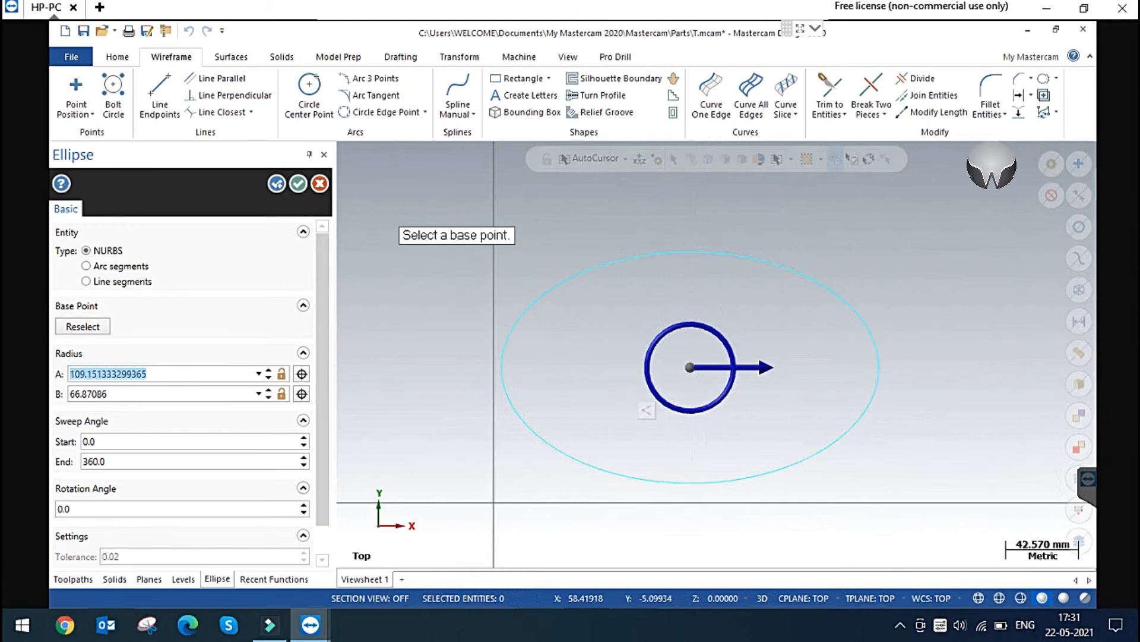
pyautogui.write('100.0')
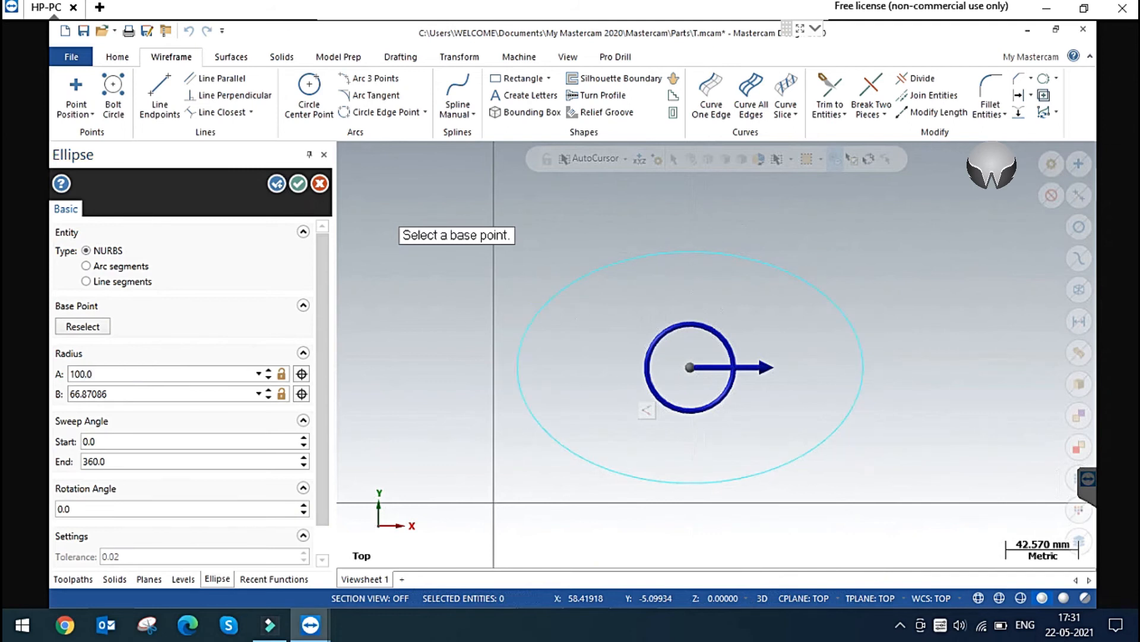
pyautogui.click(161, 392)
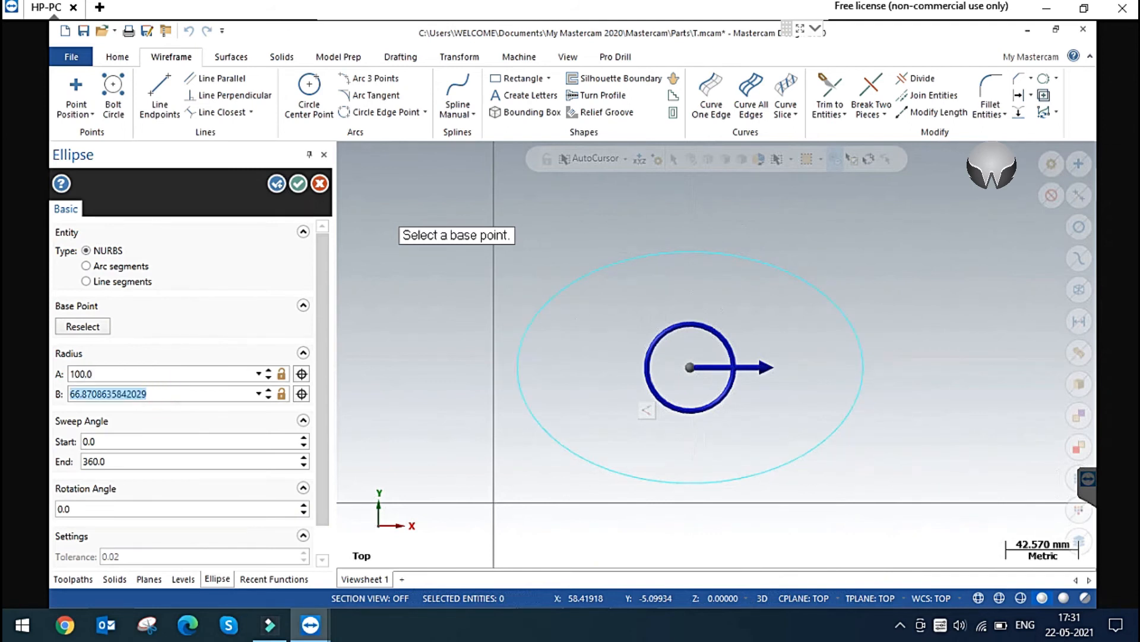
pyautogui.write('60')
pyautogui.press('Return')
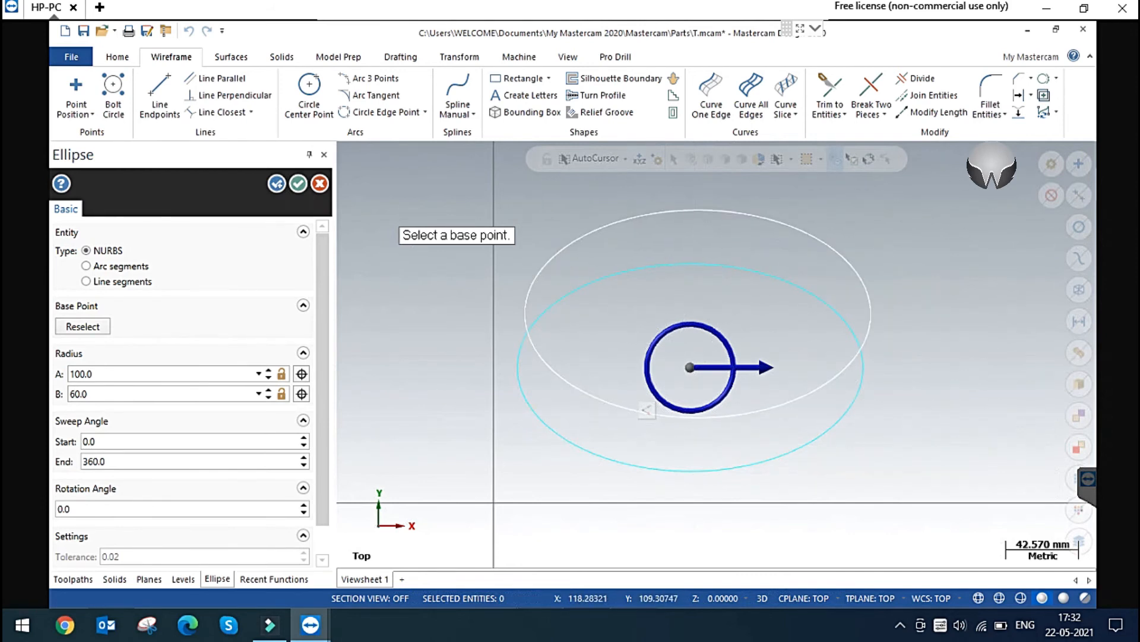
# Step: Limit the ellipse's sweep to a start angle of 45 degrees and an end angle of 256 degrees
pyautogui.click(155, 443)
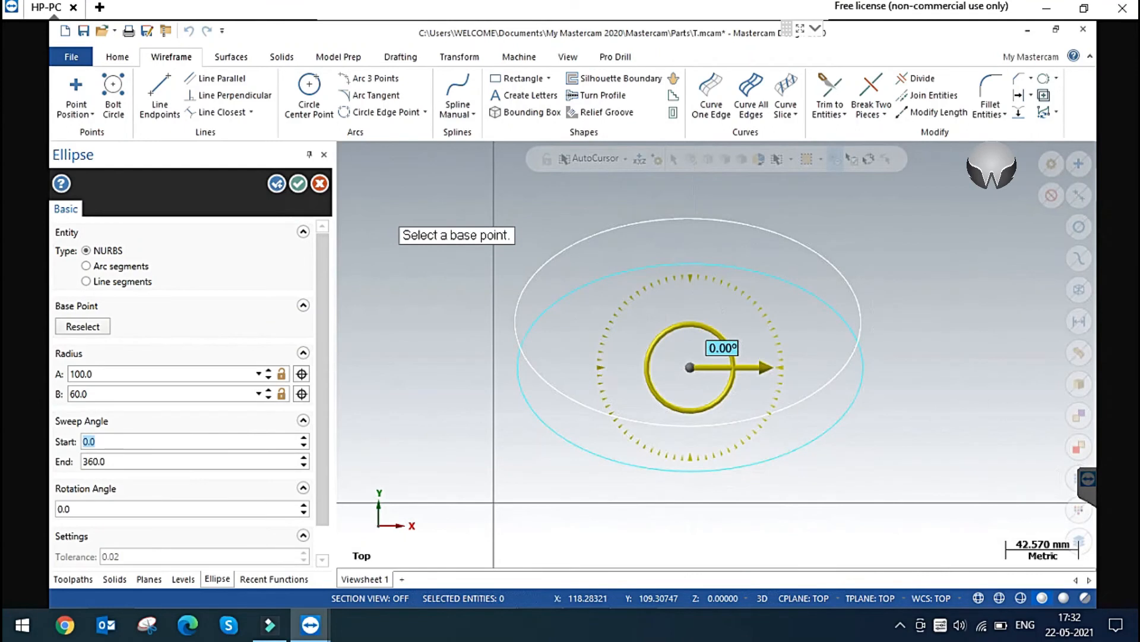
pyautogui.press('Return')
pyautogui.click(178, 464)
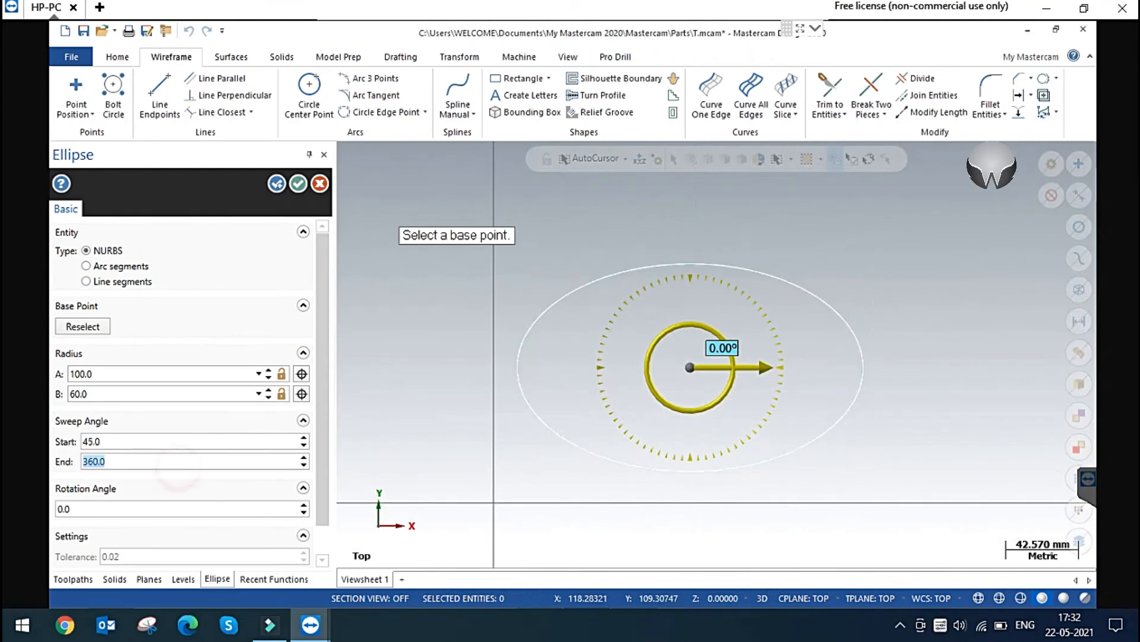
pyautogui.write('25')
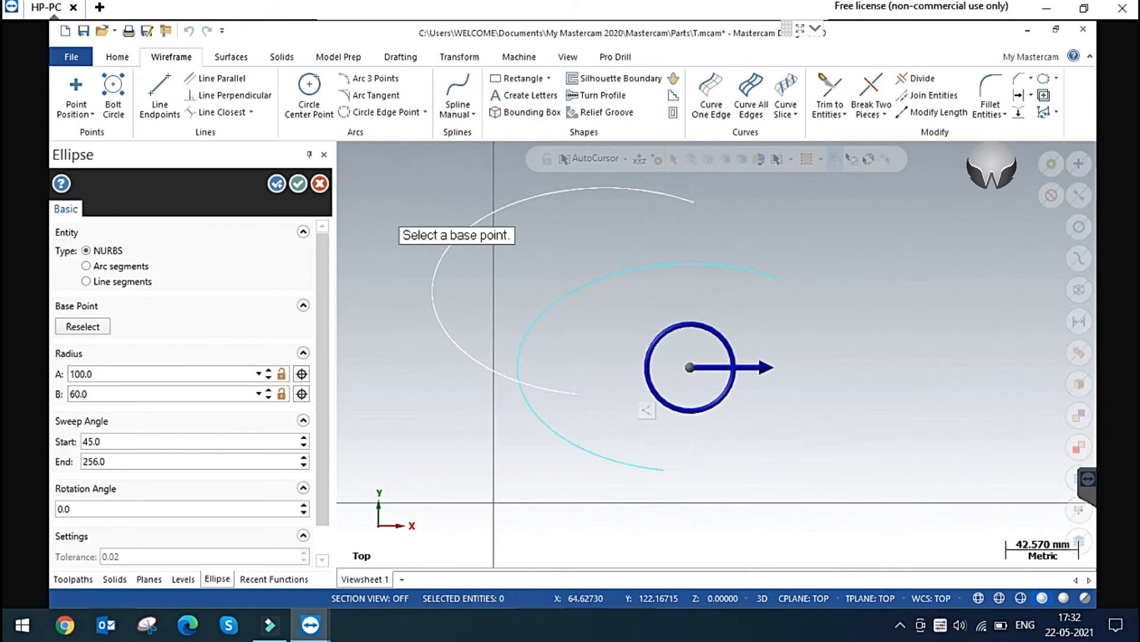
# Step: Try rotating the partial ellipse to 15 degrees and turn it back to 0 degrees
pyautogui.click(303, 506)
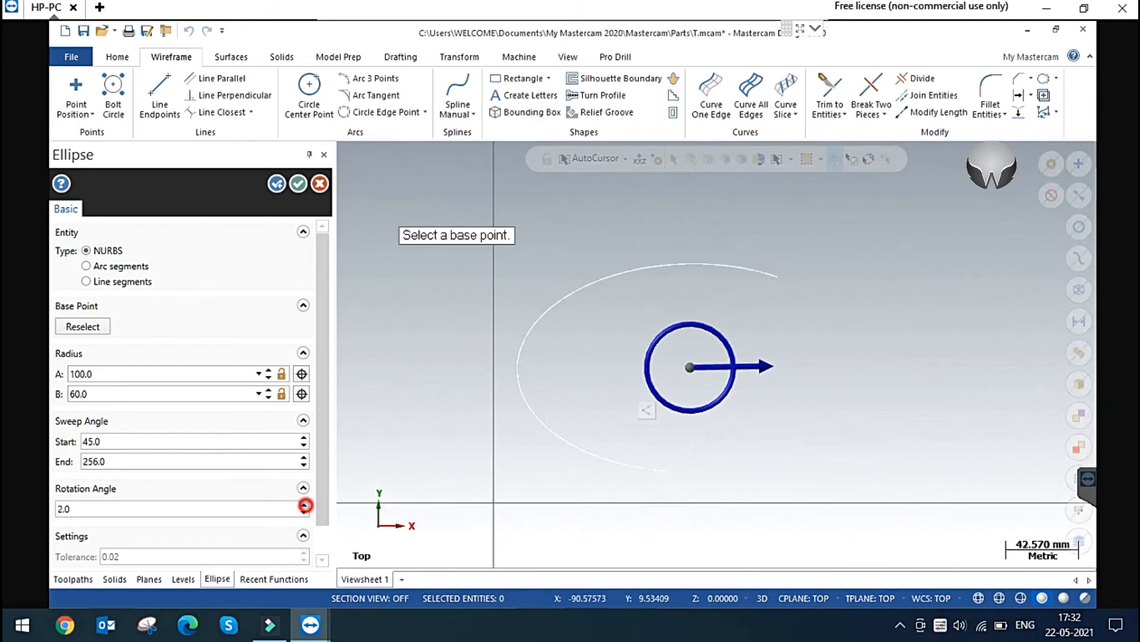
pyautogui.click(303, 505)
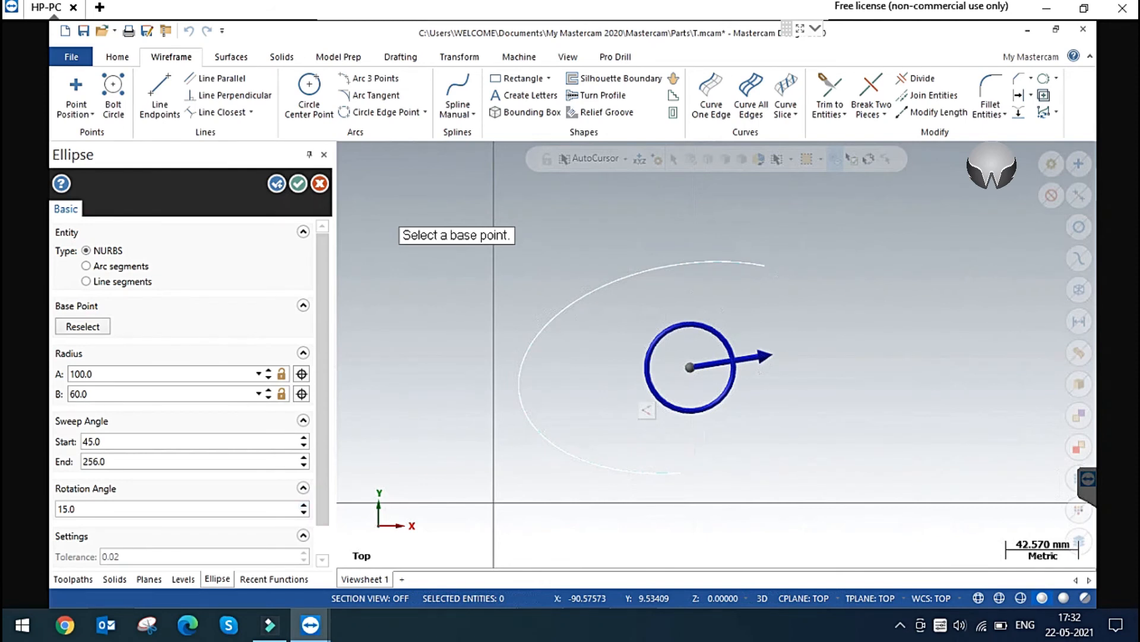
pyautogui.scroll(-1, 184, 392)
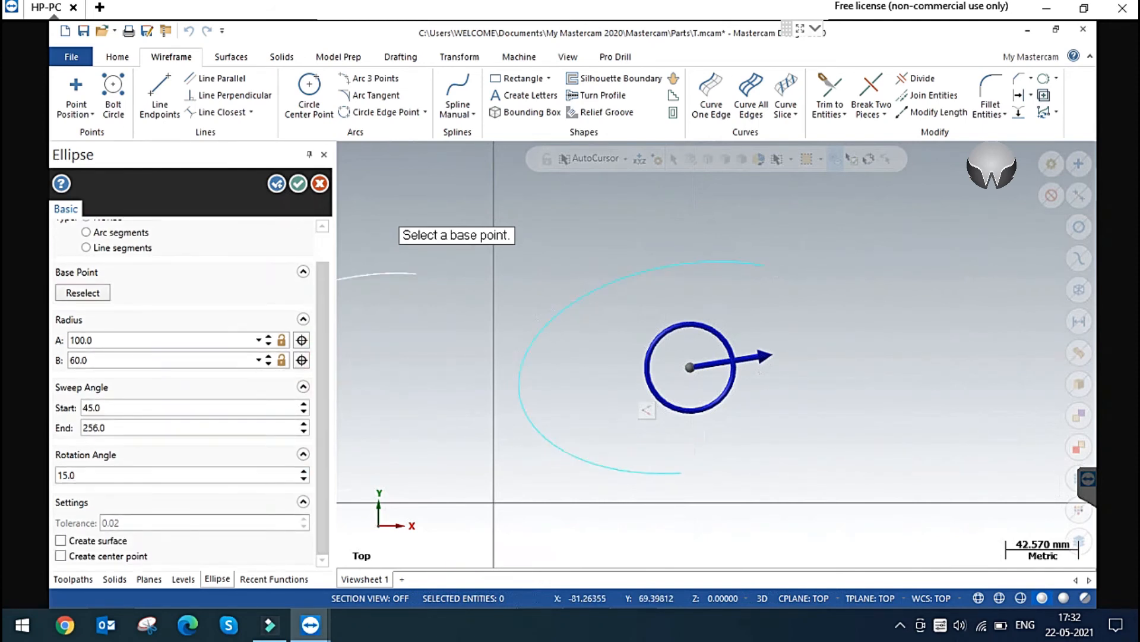
pyautogui.moveTo(771, 357)
pyautogui.mouseDown()
pyautogui.moveTo(691, 285)
pyautogui.moveTo(665, 291)
pyautogui.moveTo(690, 281)
pyautogui.moveTo(761, 318)
pyautogui.moveTo(772, 367)
pyautogui.mouseUp()
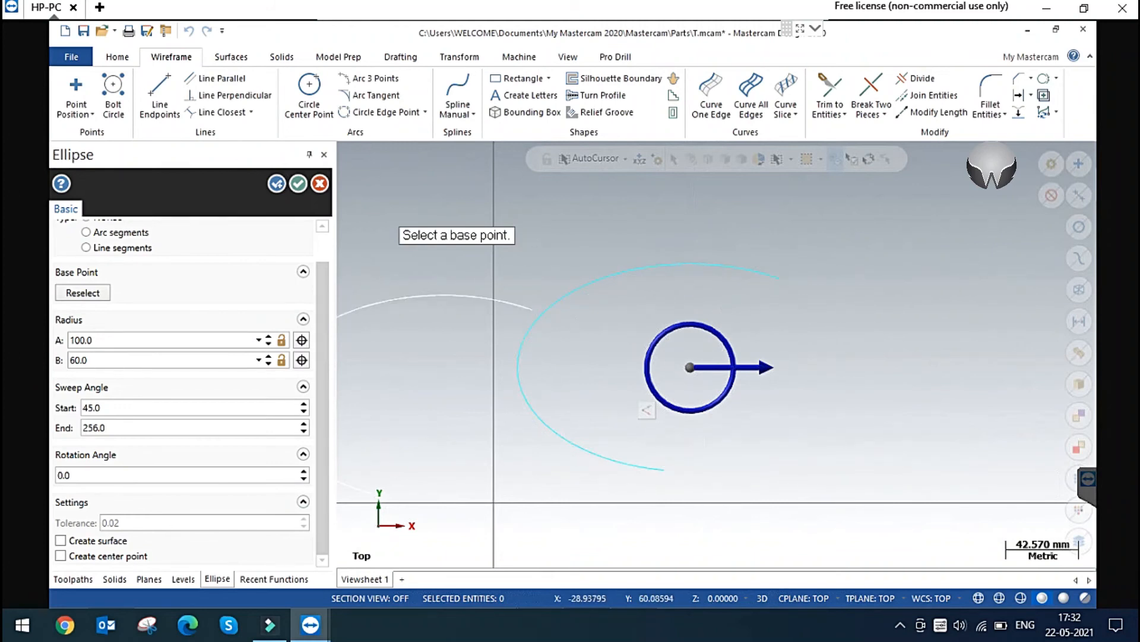
# Step: Try the surface and center point options for the partial ellipse, leaving both turned off
pyautogui.click(91, 540)
pyautogui.click(92, 541)
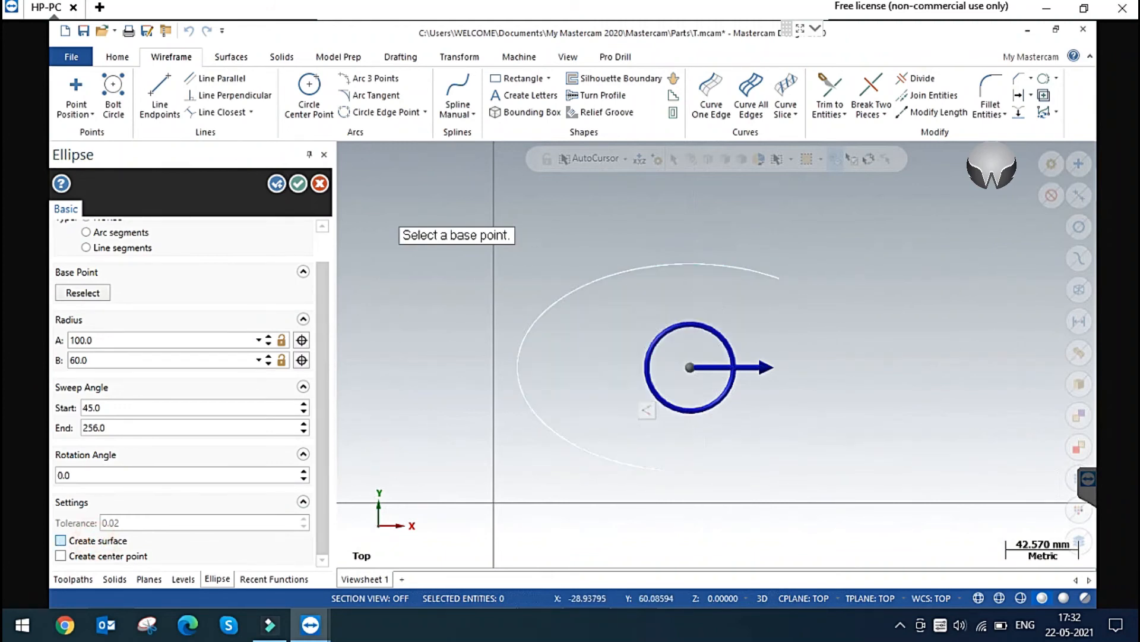
pyautogui.click(98, 555)
pyautogui.click(99, 555)
pyautogui.moveTo(323, 453); pyautogui.dragTo(323, 423)
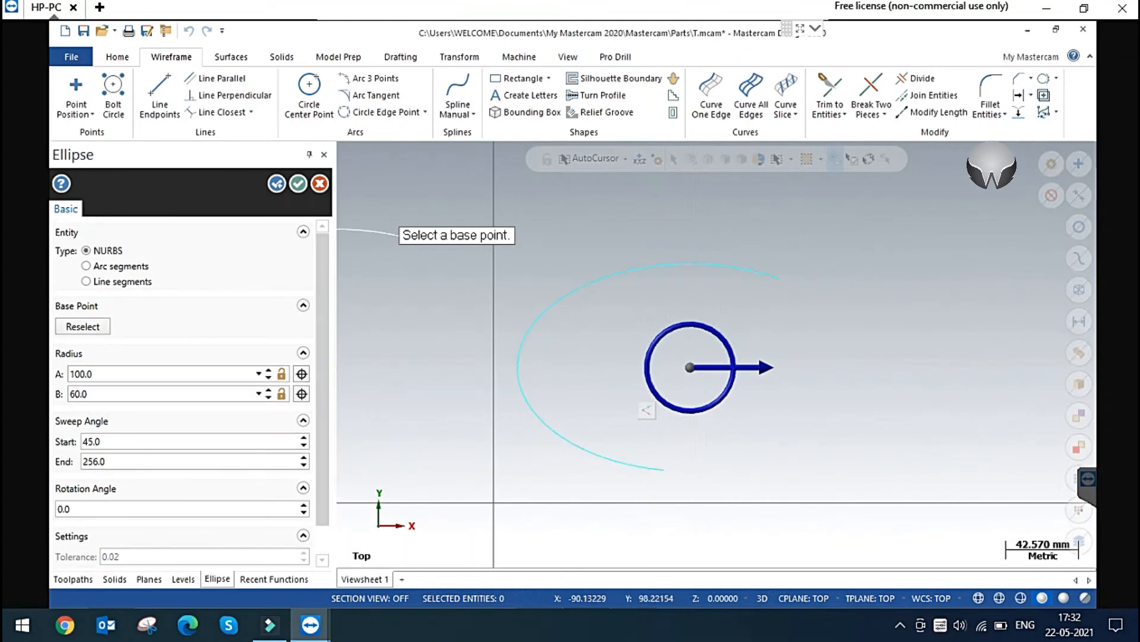
# Step: Create the partial ellipse and keep the Ellipse command active for another one
pyautogui.scroll(-2, 683, 364)
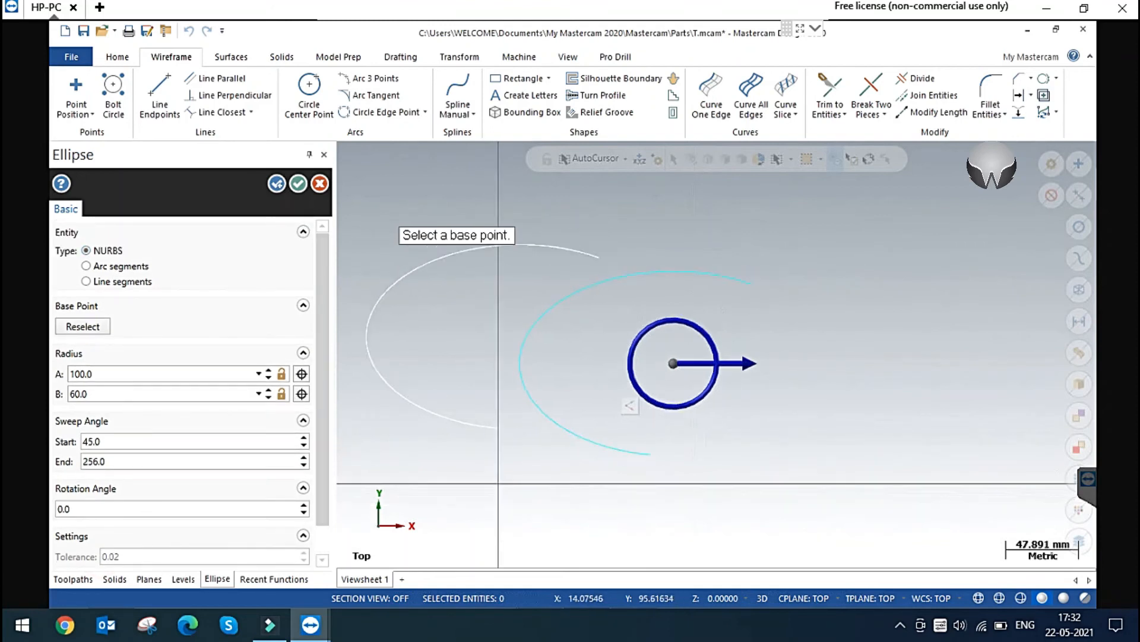
pyautogui.scroll(1, 657, 363)
pyautogui.click(277, 184)
pyautogui.scroll(-2, 451, 378)
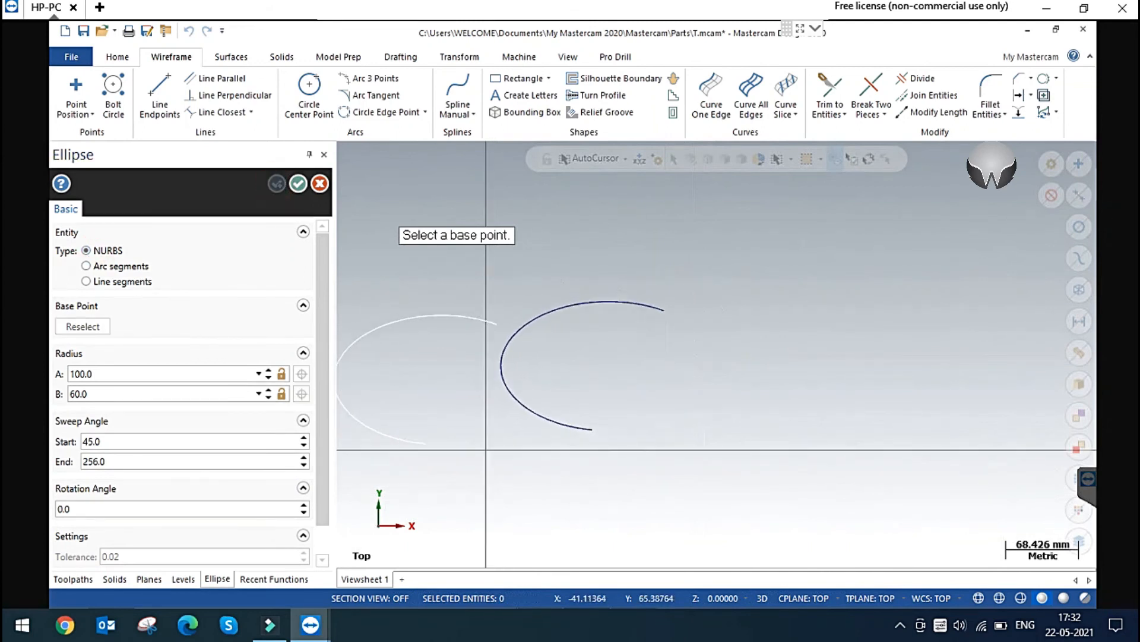
# Step: Draw a second partial ellipse to the right of the first, with radii of about 88 and 72 mm, using the Arc segments type
pyautogui.click(707, 382)
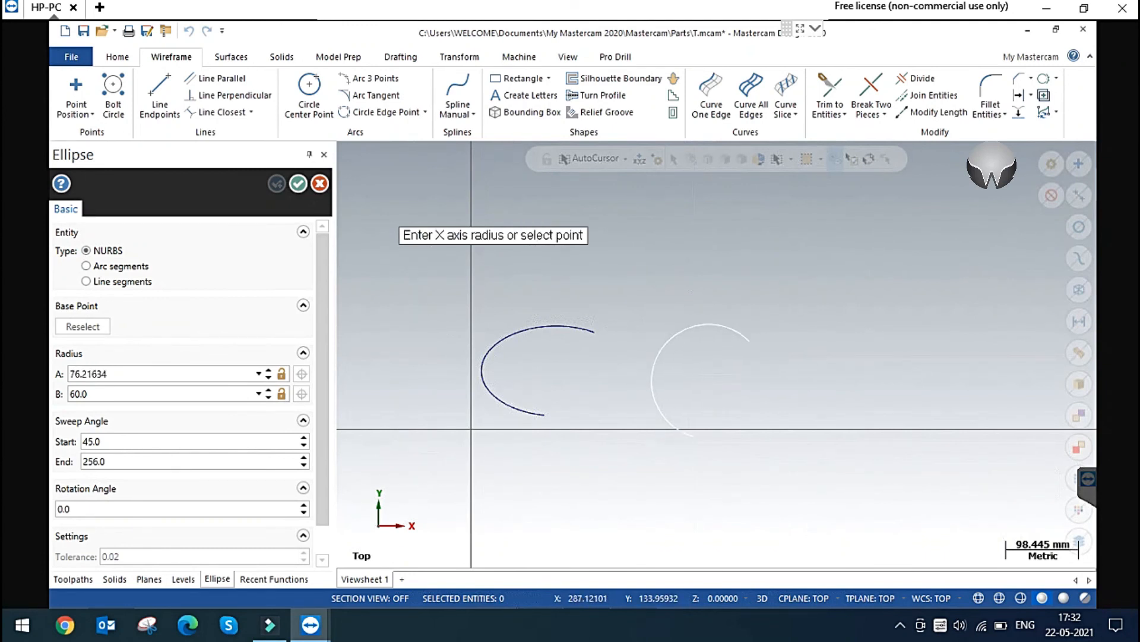
pyautogui.click(668, 328)
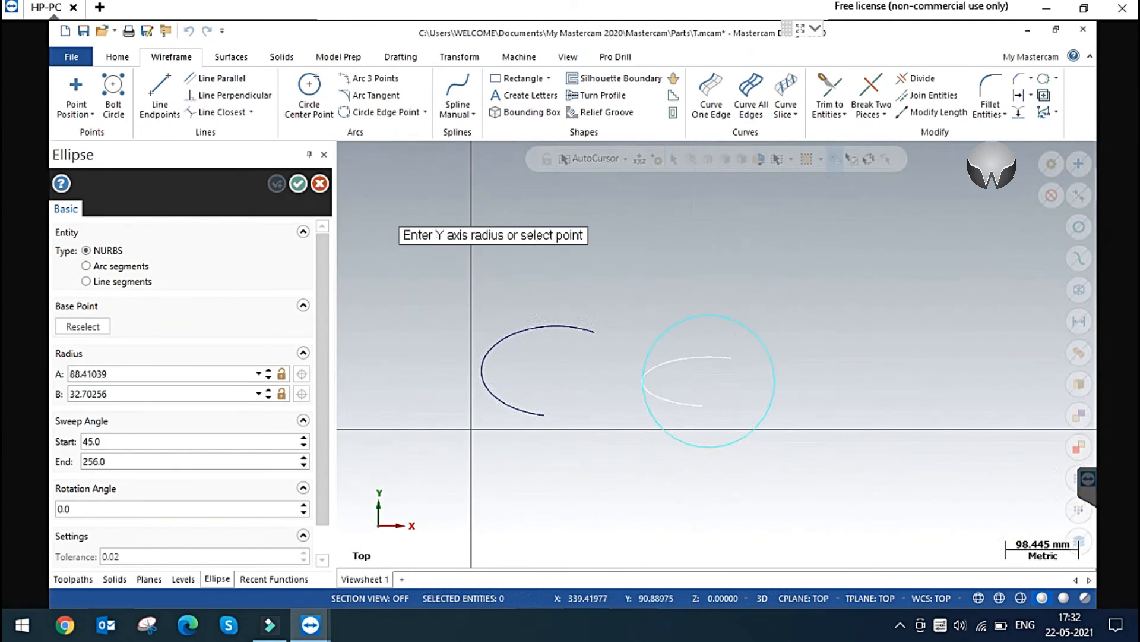
pyautogui.click(710, 328)
pyautogui.click(87, 265)
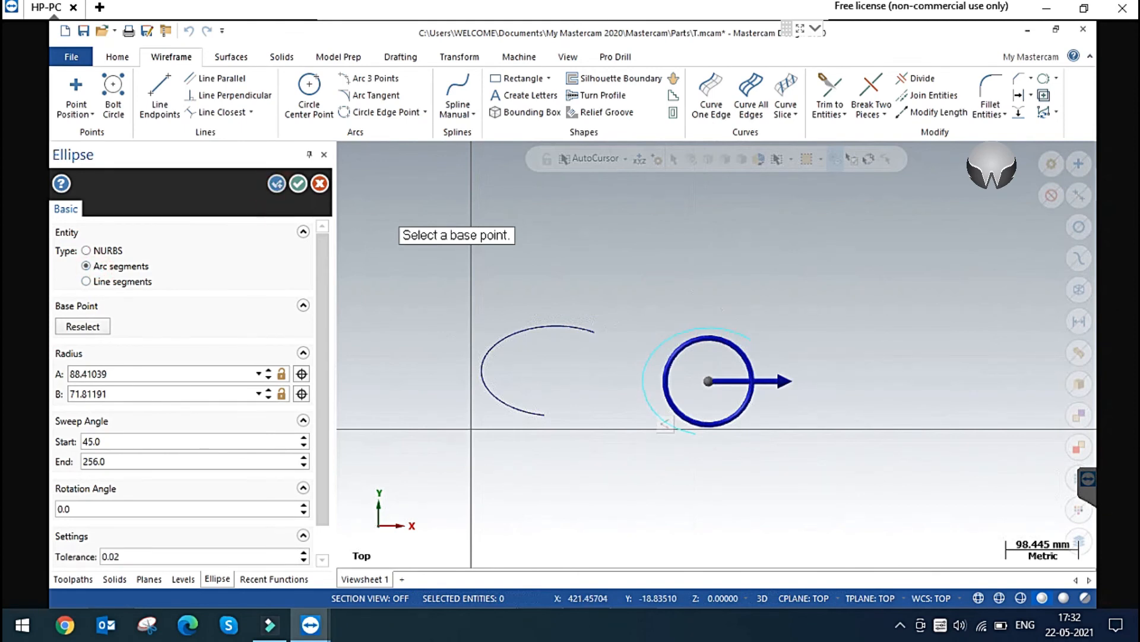
# Step: Create the arc-segment ellipse and draw another partial ellipse to its right using the Line segments type
pyautogui.click(276, 183)
pyautogui.click(816, 358)
pyautogui.click(848, 325)
pyautogui.click(816, 338)
pyautogui.click(118, 281)
pyautogui.click(298, 183)
# Step: Examine whether the leftmost partial ellipse, made as NURBS, consists of a single entity by selecting it
pyautogui.click(757, 250)
pyautogui.hotkey('alt', 'F1')
pyautogui.click(497, 400)
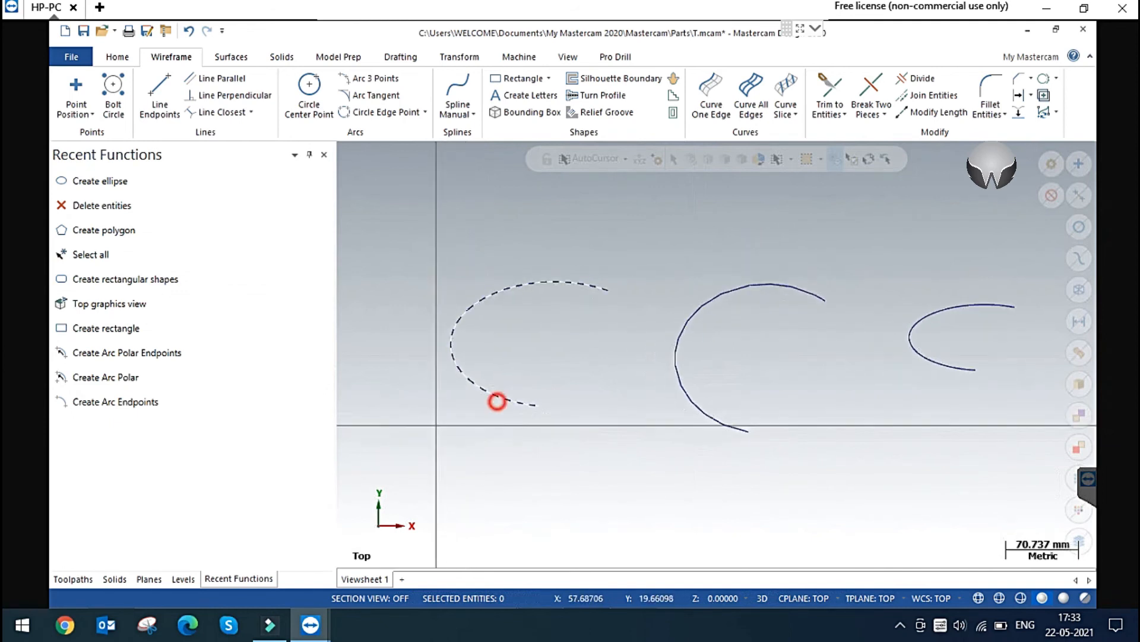
pyautogui.click(491, 398)
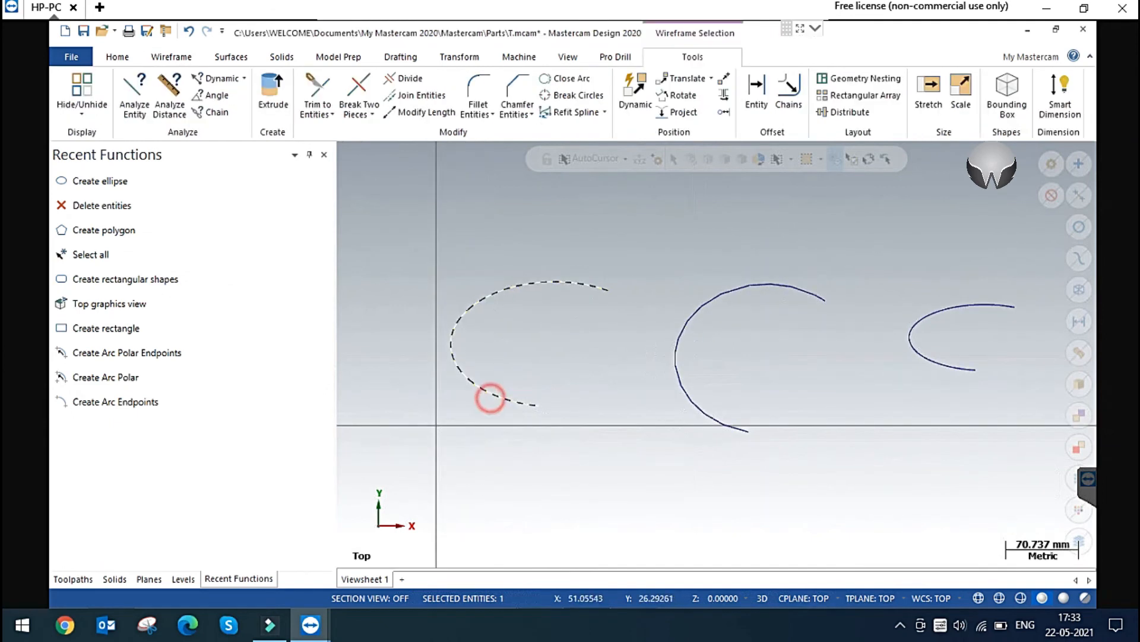
pyautogui.click(498, 395)
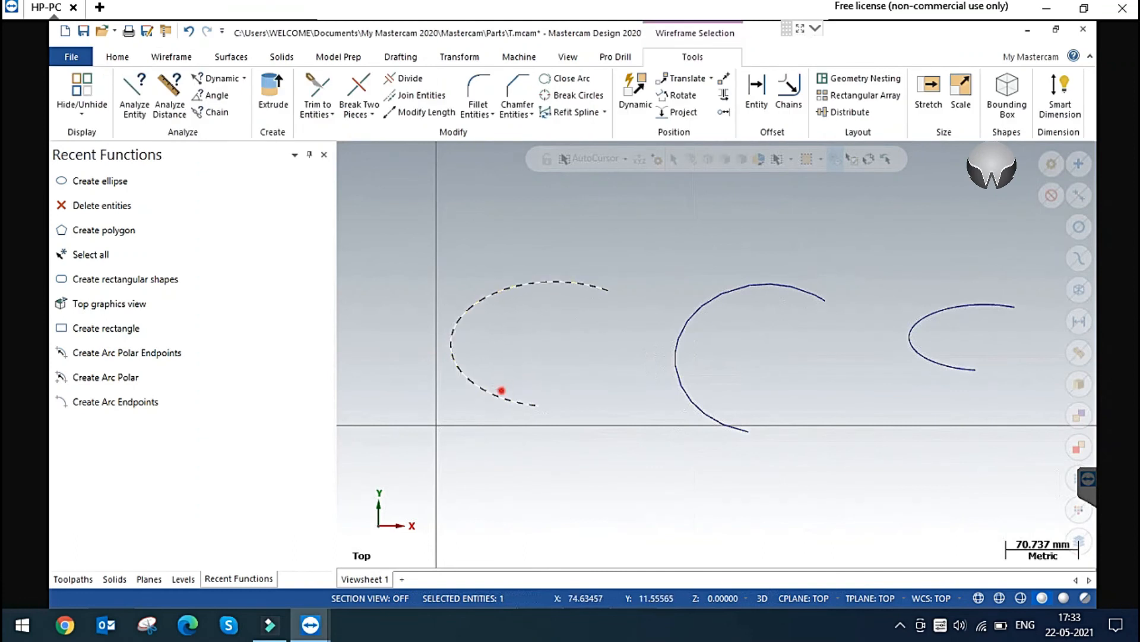
pyautogui.click(501, 395)
pyautogui.scroll(3, 756, 377)
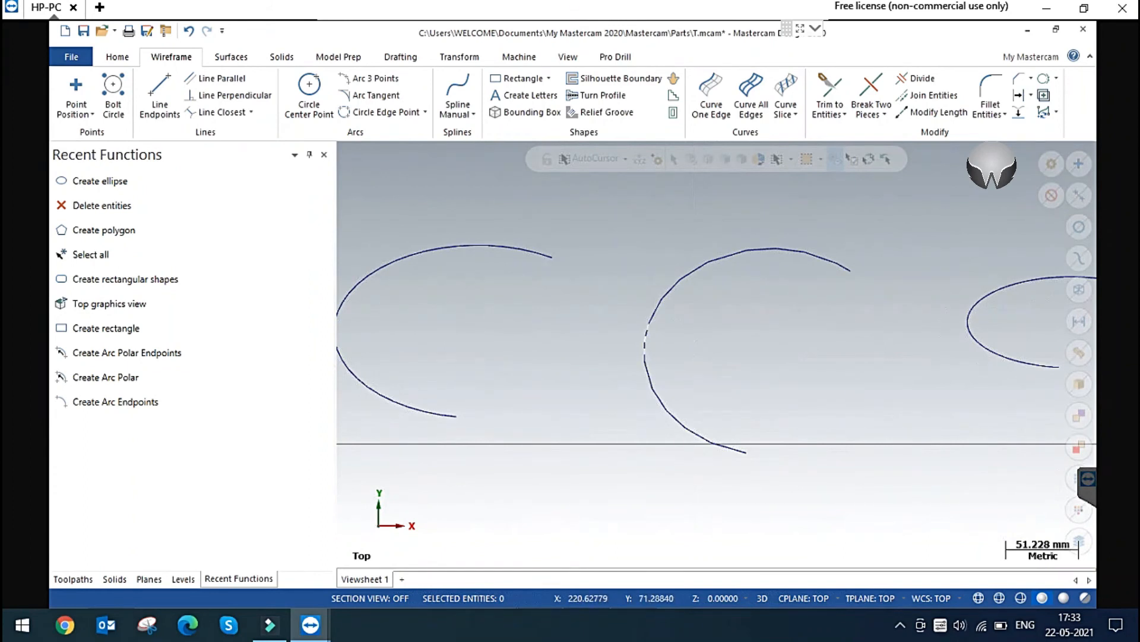
# Step: Examine how the middle partial ellipse is divided into arc segments by selecting its pieces one by one
pyautogui.scroll(8, 710, 447)
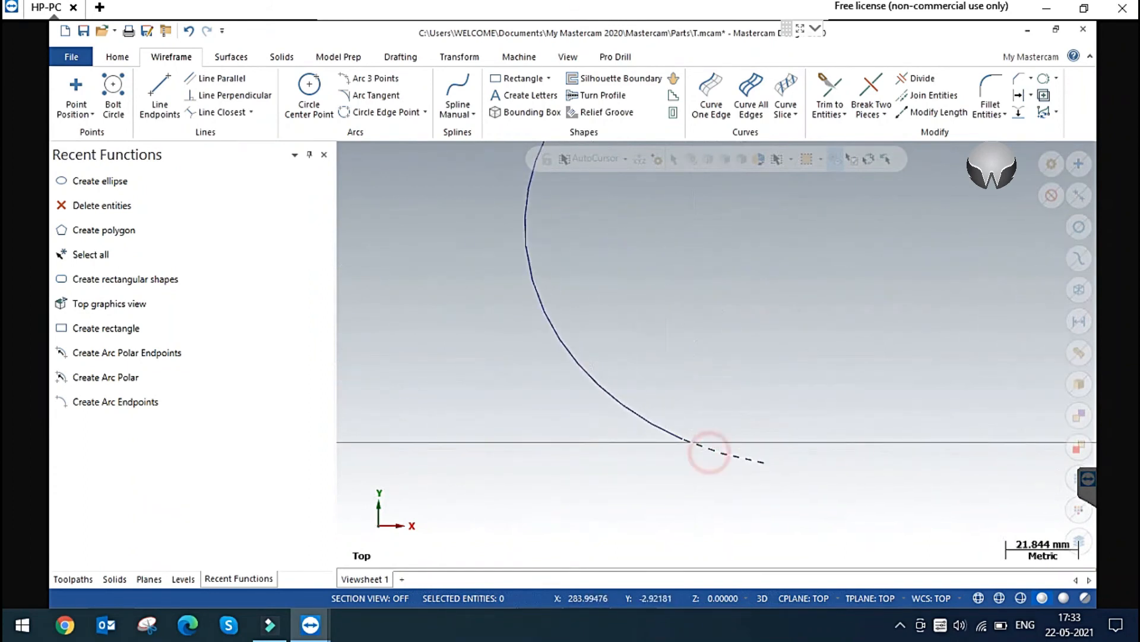
pyautogui.click(707, 448)
pyautogui.scroll(8, 758, 476)
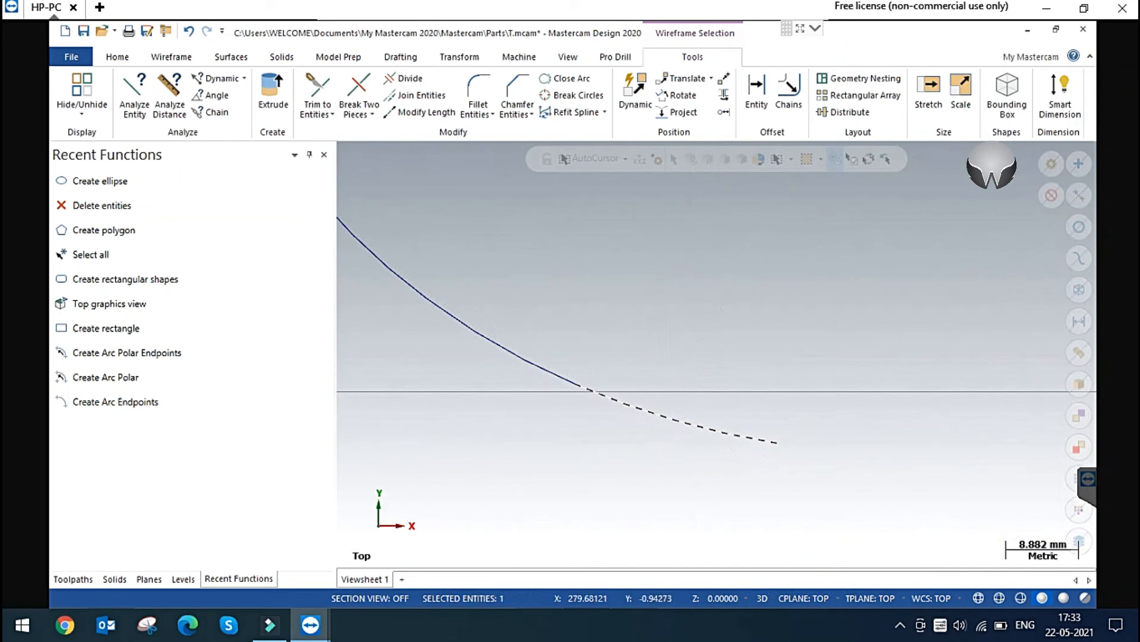
pyautogui.scroll(-1, 713, 433)
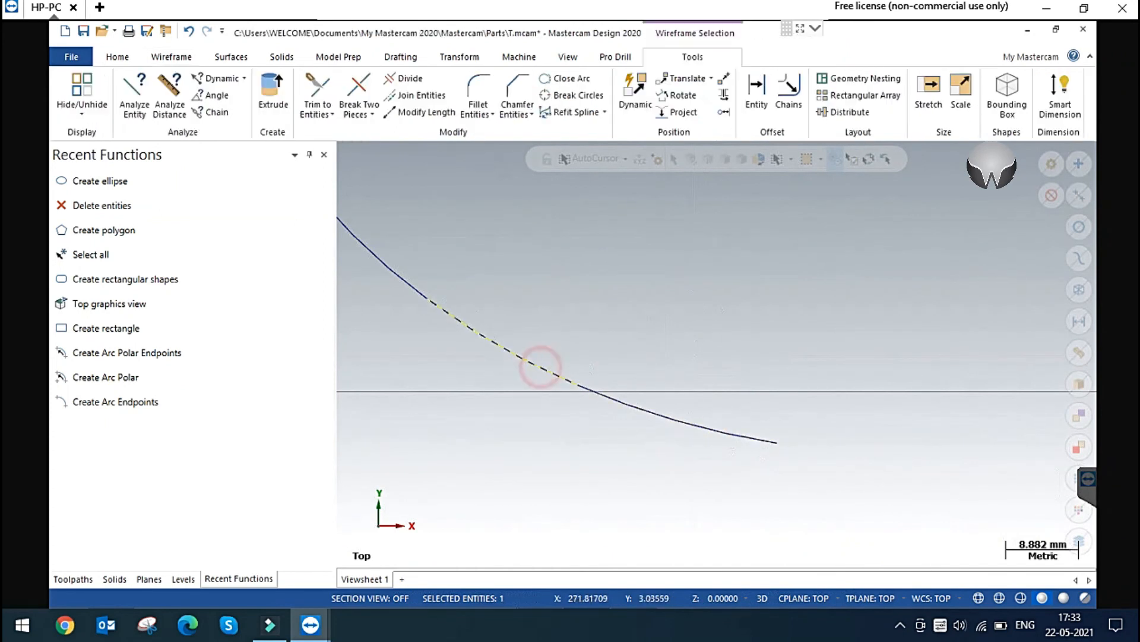
pyautogui.click(446, 293)
pyautogui.scroll(-2, 617, 453)
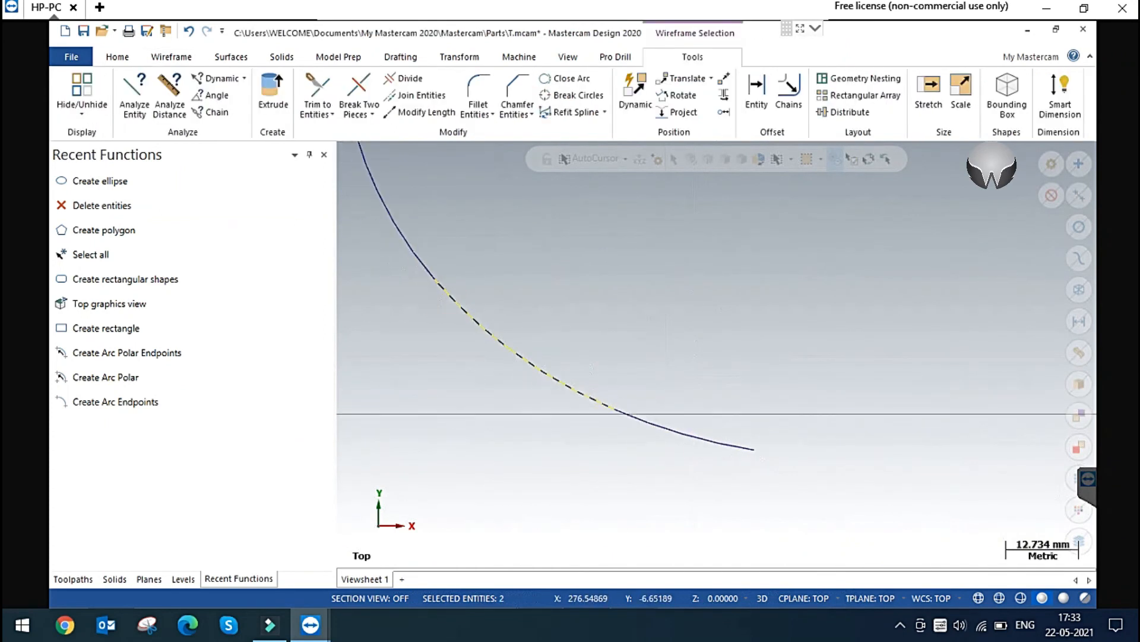
pyautogui.click(449, 280)
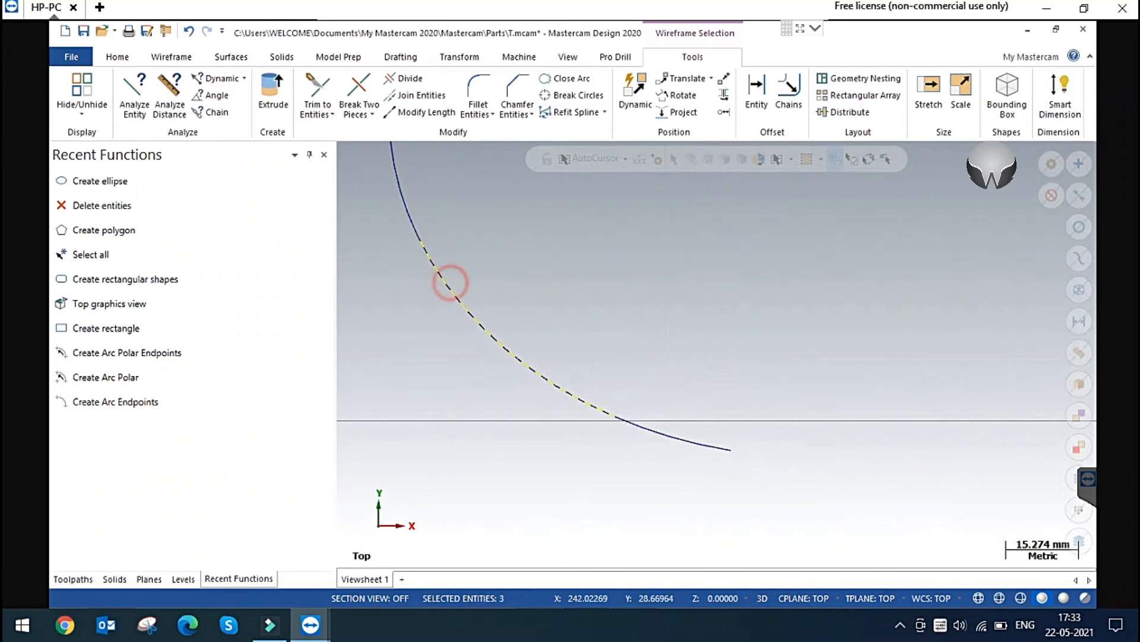
pyautogui.click(474, 328)
pyautogui.click(547, 396)
pyautogui.click(449, 286)
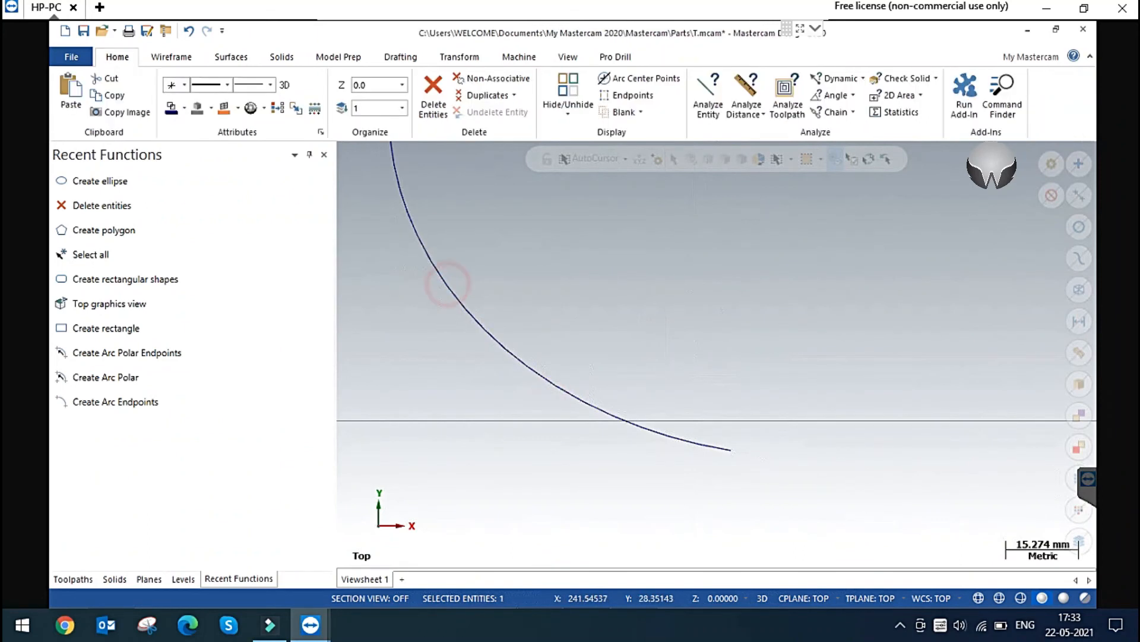
pyautogui.scroll(-1, 491, 450)
pyautogui.scroll(-5, 489, 446)
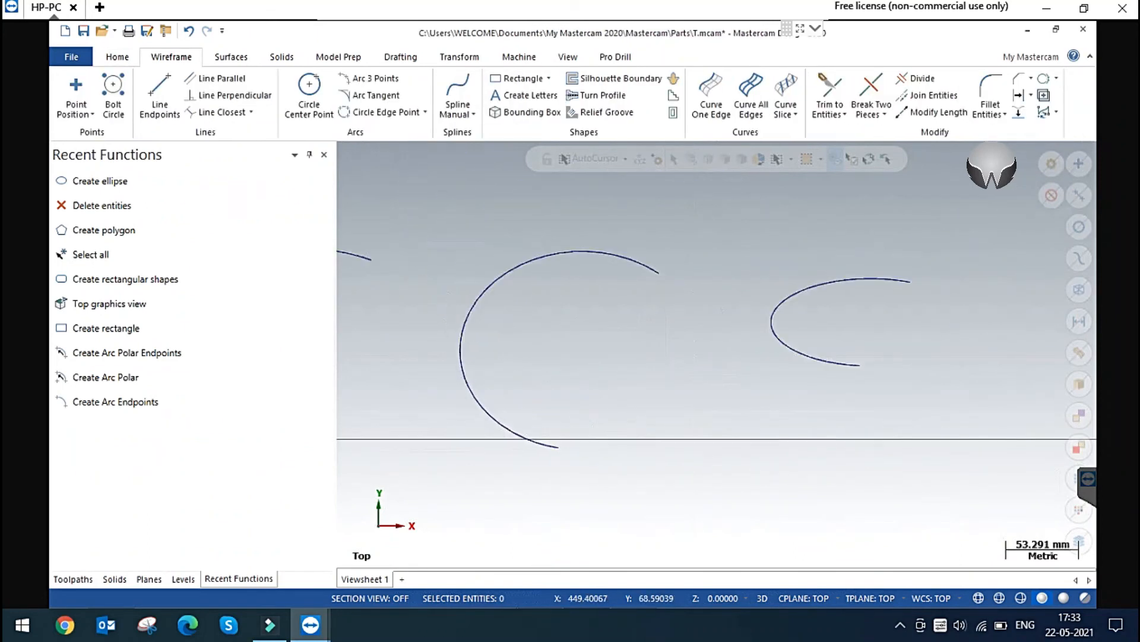
# Step: Examine the short line segments that make up the rightmost partial ellipse by selecting several and deselecting them
pyautogui.scroll(6, 858, 365)
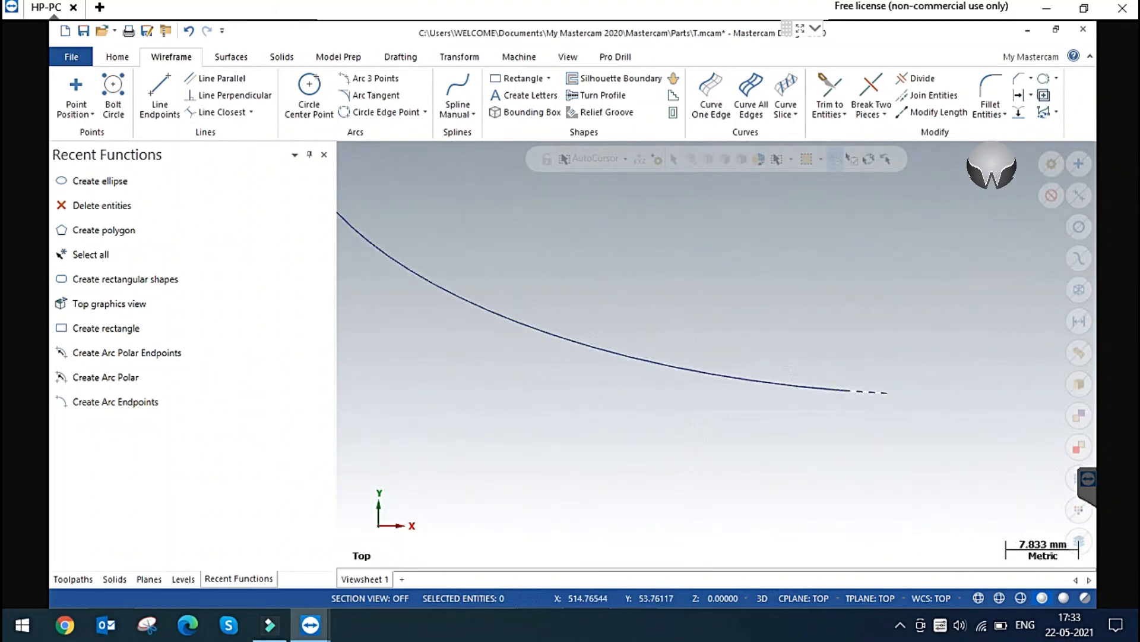
pyautogui.click(873, 391)
pyautogui.scroll(2, 873, 390)
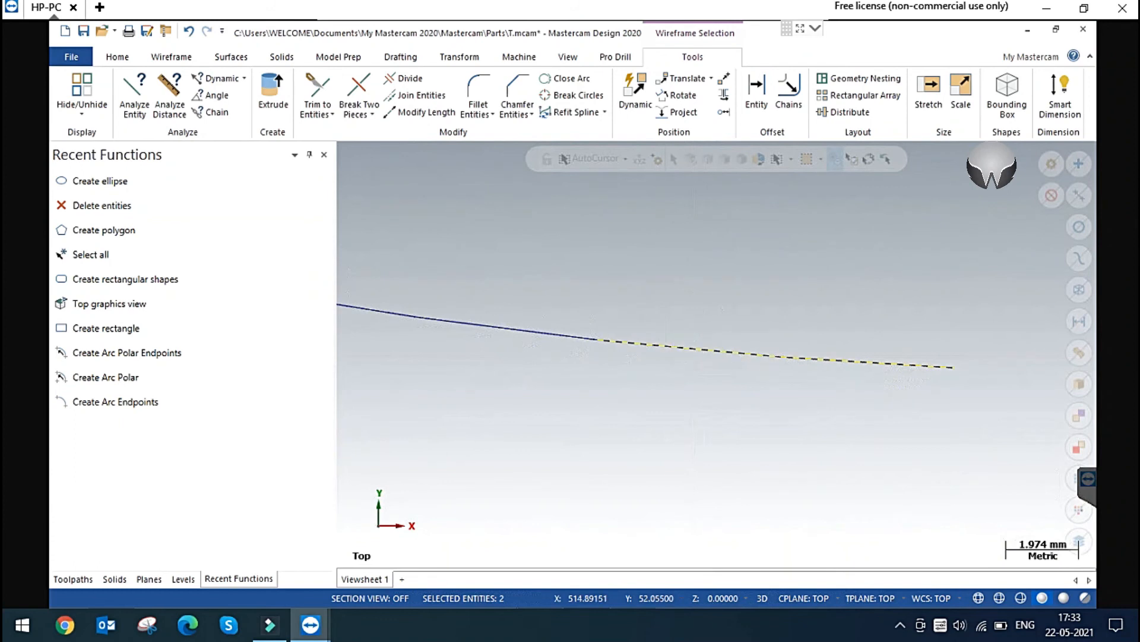
pyautogui.click(504, 327)
pyautogui.click(387, 311)
pyautogui.click(387, 314)
pyautogui.click(478, 324)
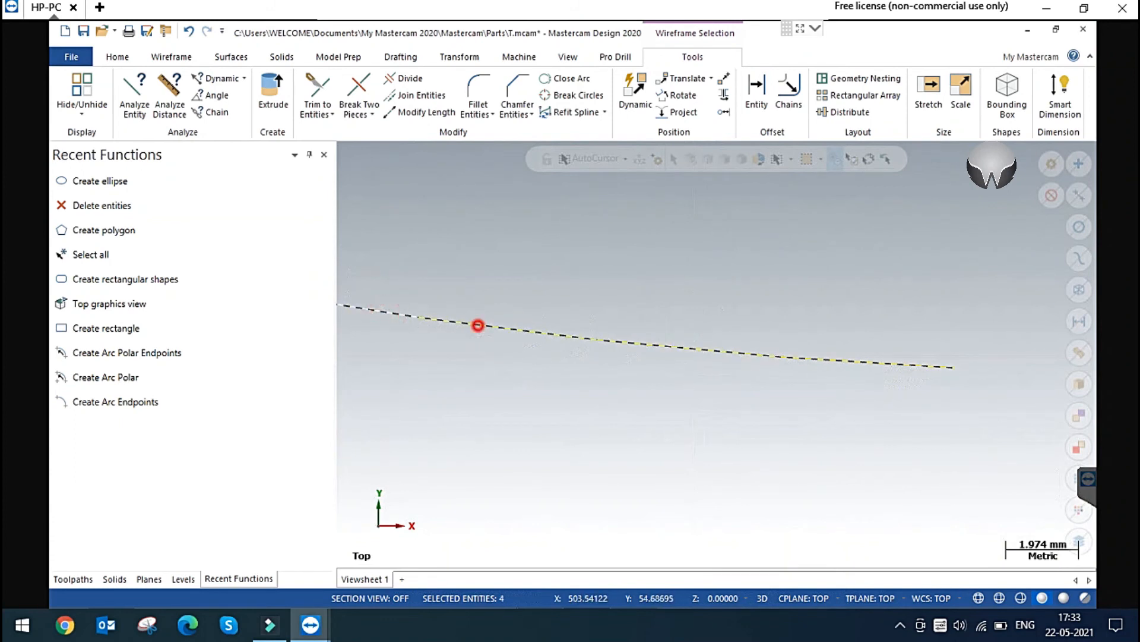
pyautogui.click(665, 351)
pyautogui.click(856, 367)
pyautogui.scroll(-5, 850, 494)
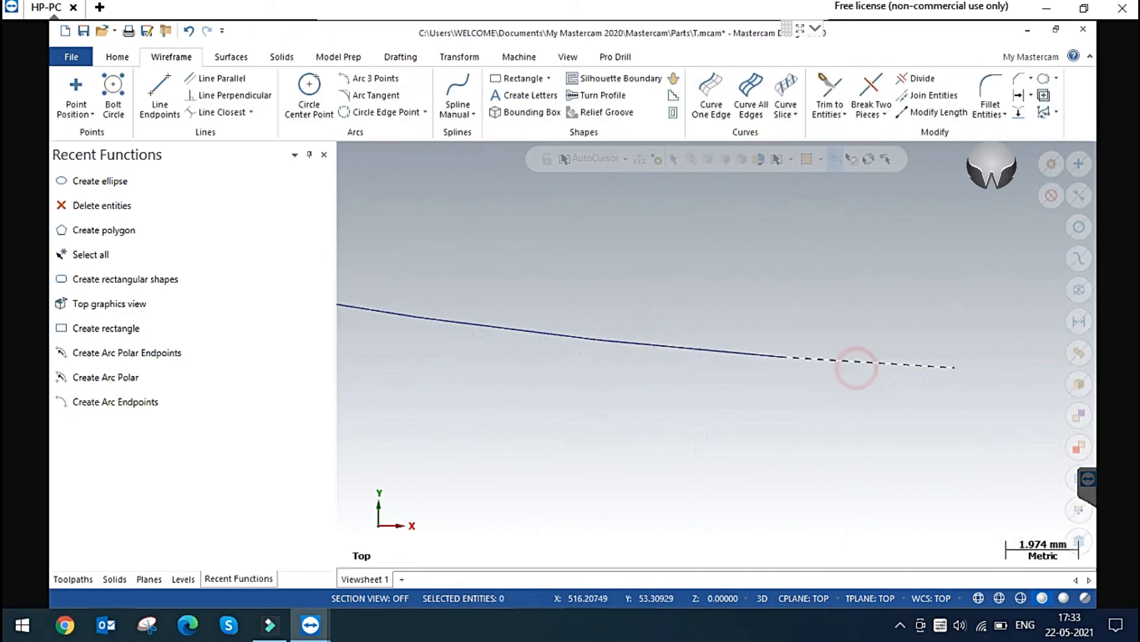
pyautogui.scroll(-8, 879, 485)
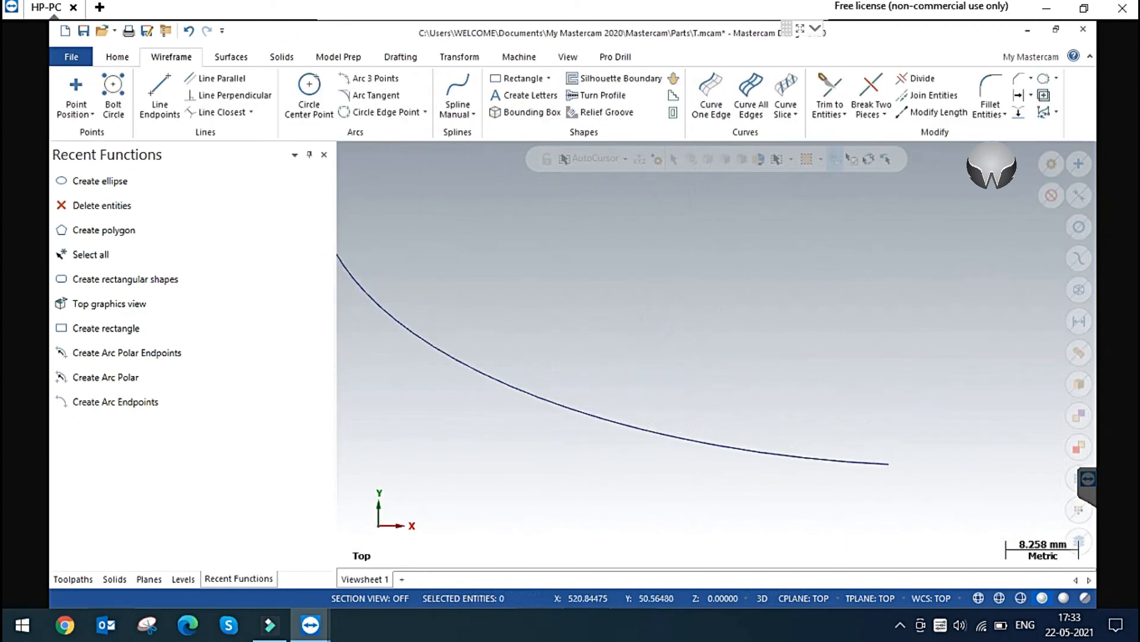
pyautogui.scroll(-5, 792, 428)
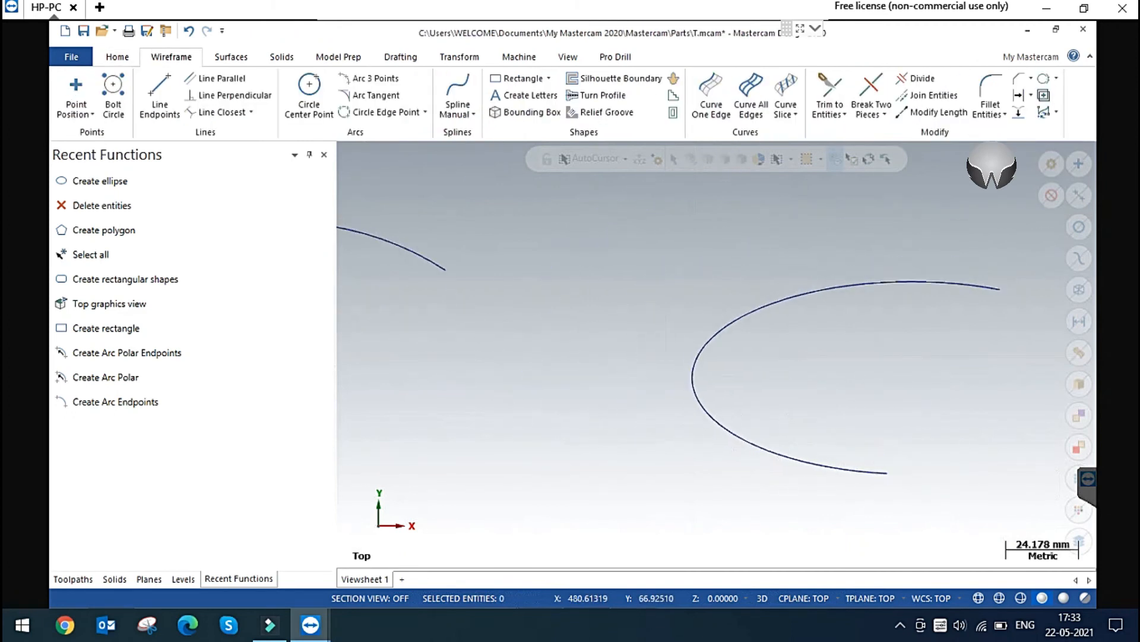
pyautogui.scroll(-4, 784, 395)
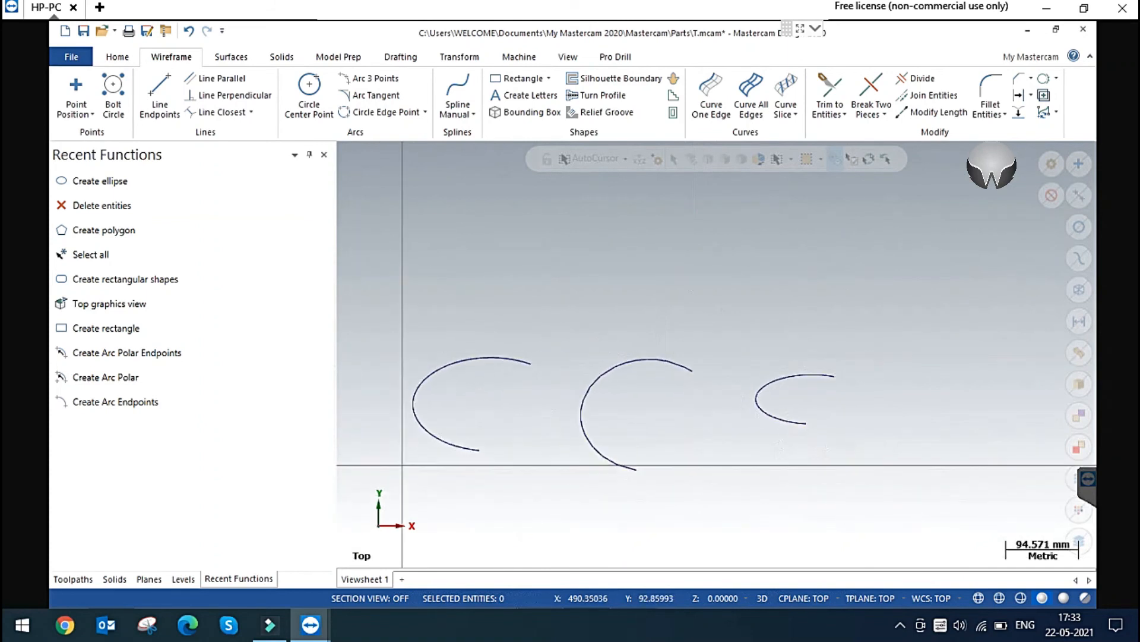
# Step: Delete all three partial ellipses
pyautogui.moveTo(414, 297); pyautogui.dragTo(912, 505)
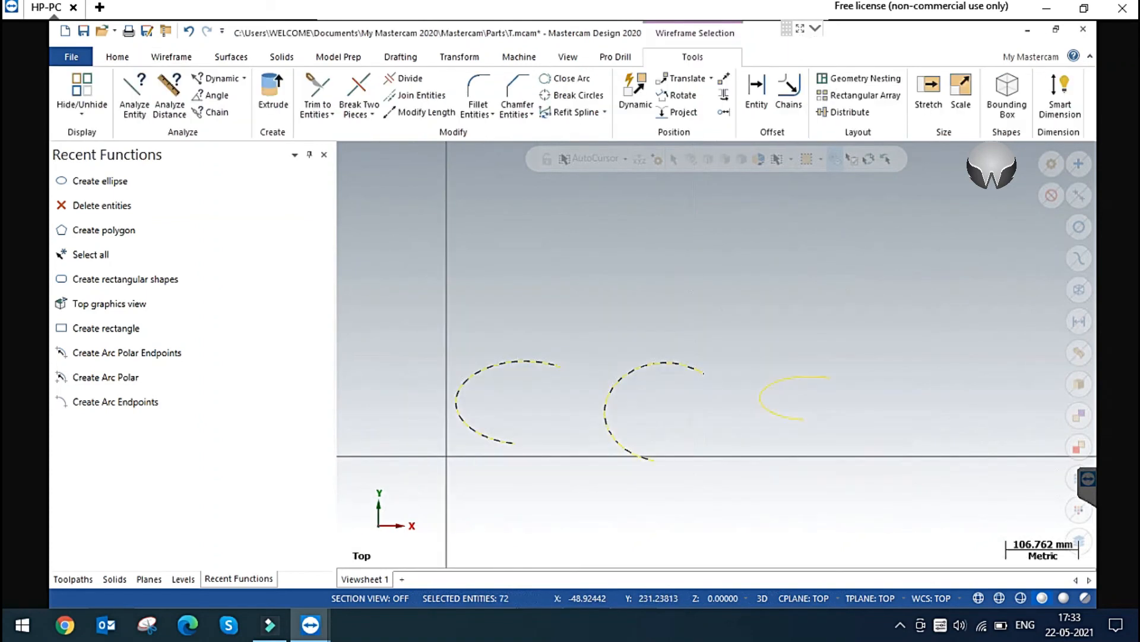
pyautogui.press('Delete')
pyautogui.scroll(-2, 802, 364)
pyautogui.scroll(5, 745, 261)
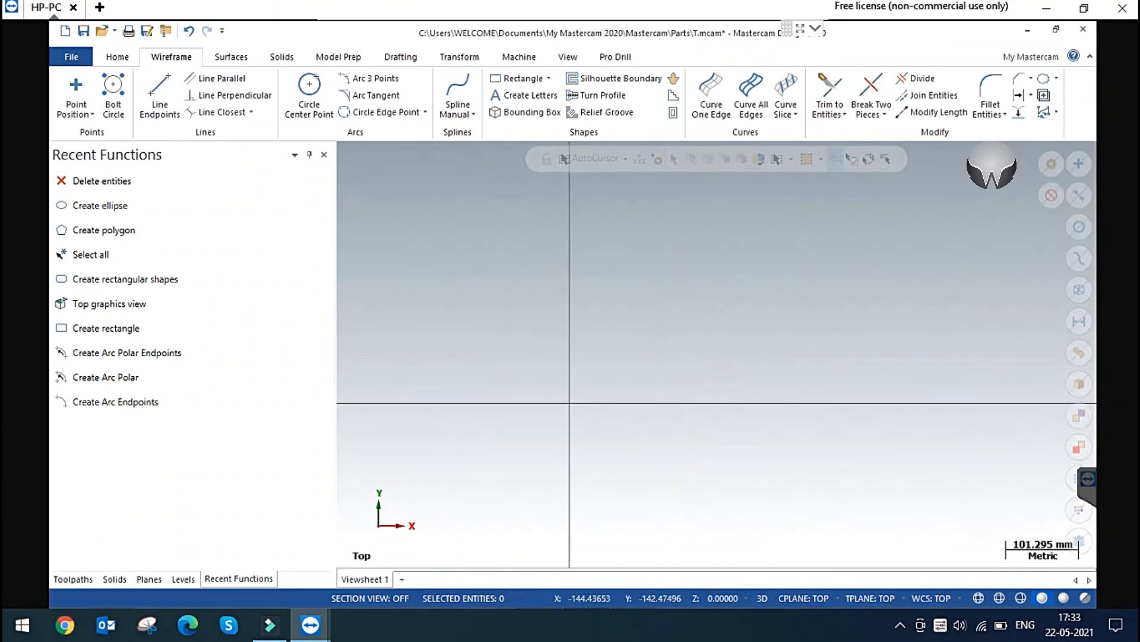
pyautogui.scroll(1, 772, 260)
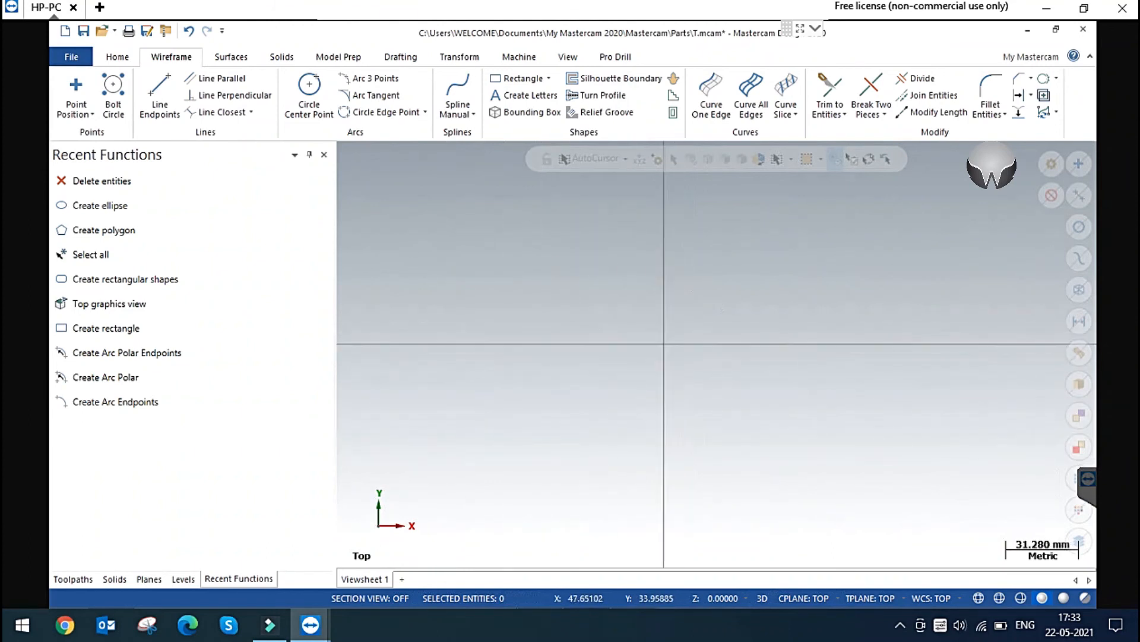
# Step: Start a helix with its base point at the origin and show it in an isometric view
pyautogui.click(549, 77)
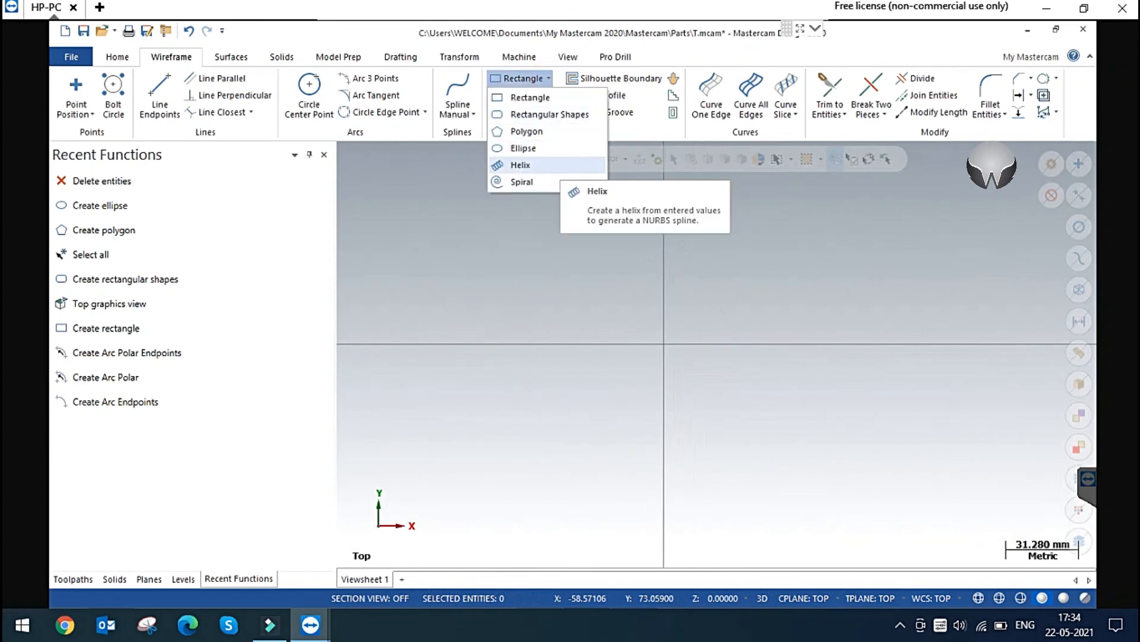
pyautogui.click(520, 165)
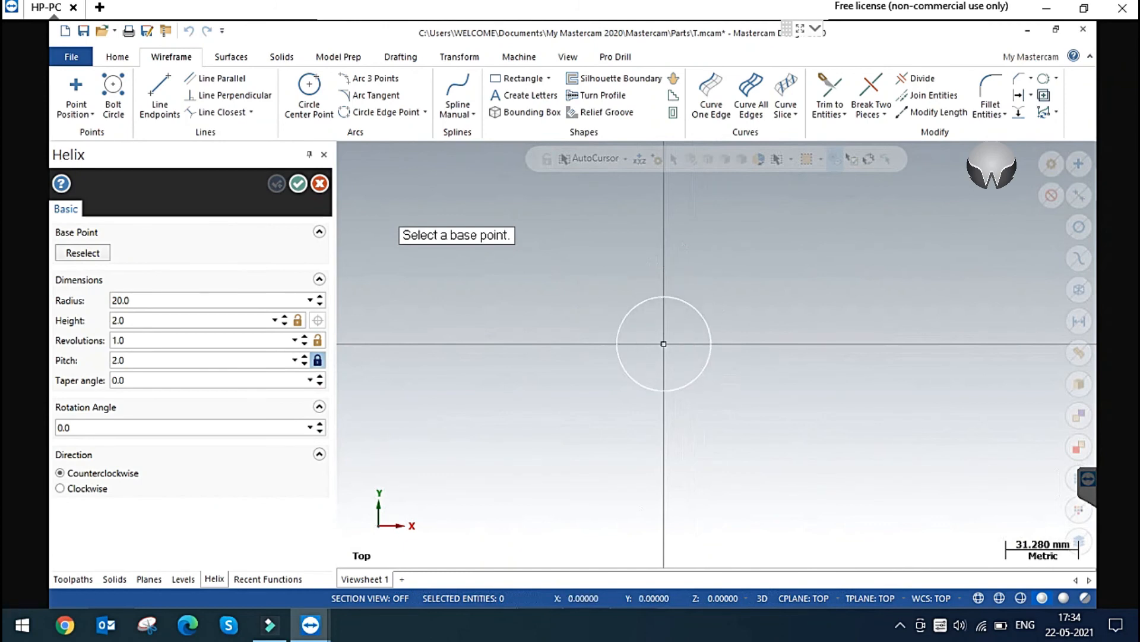
pyautogui.click(663, 343)
pyautogui.rightClick(793, 255)
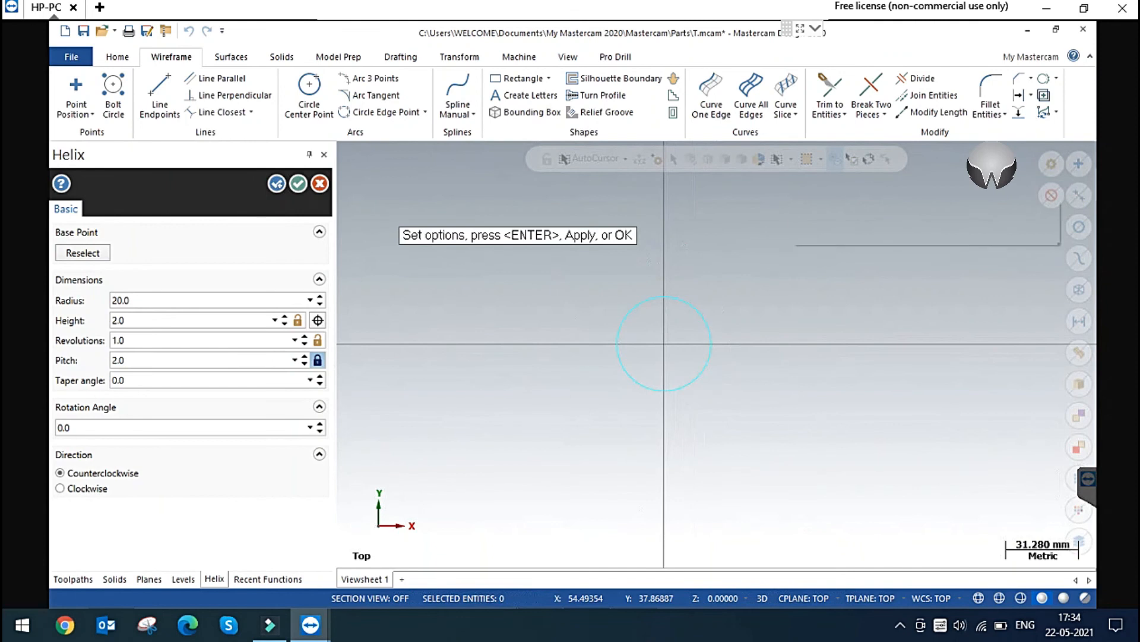
pyautogui.click(842, 390)
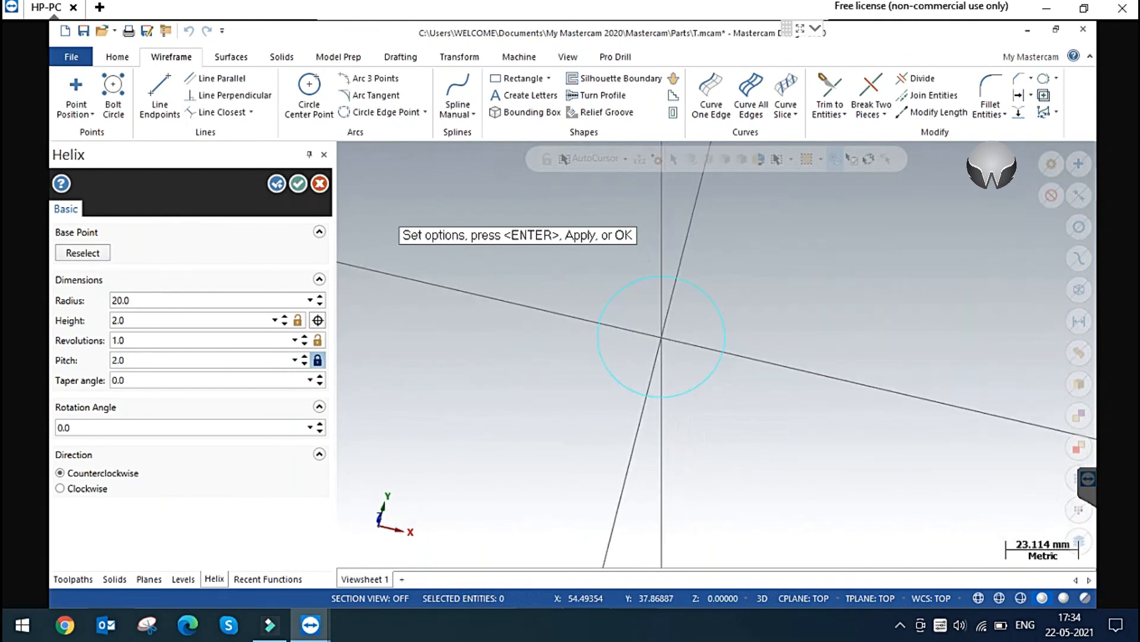
pyautogui.scroll(-3, 696, 336)
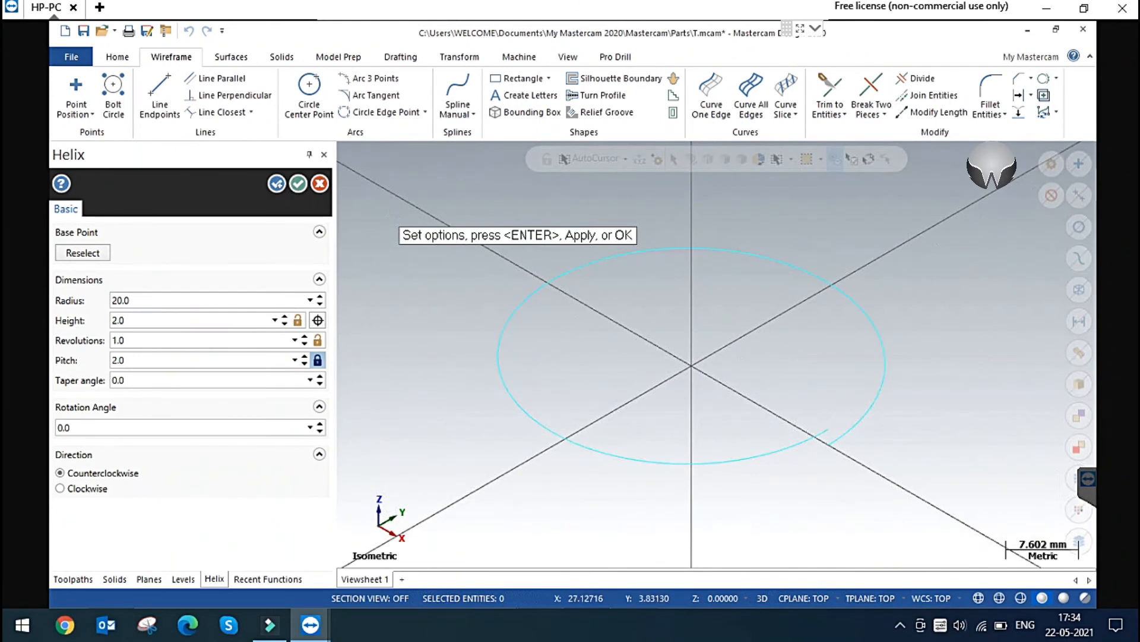
# Step: Set the helix height to 20 mm with the pitch kept locked
pyautogui.click(122, 300)
pyautogui.click(149, 323)
pyautogui.write('20')
pyautogui.press('Return')
pyautogui.click(155, 359)
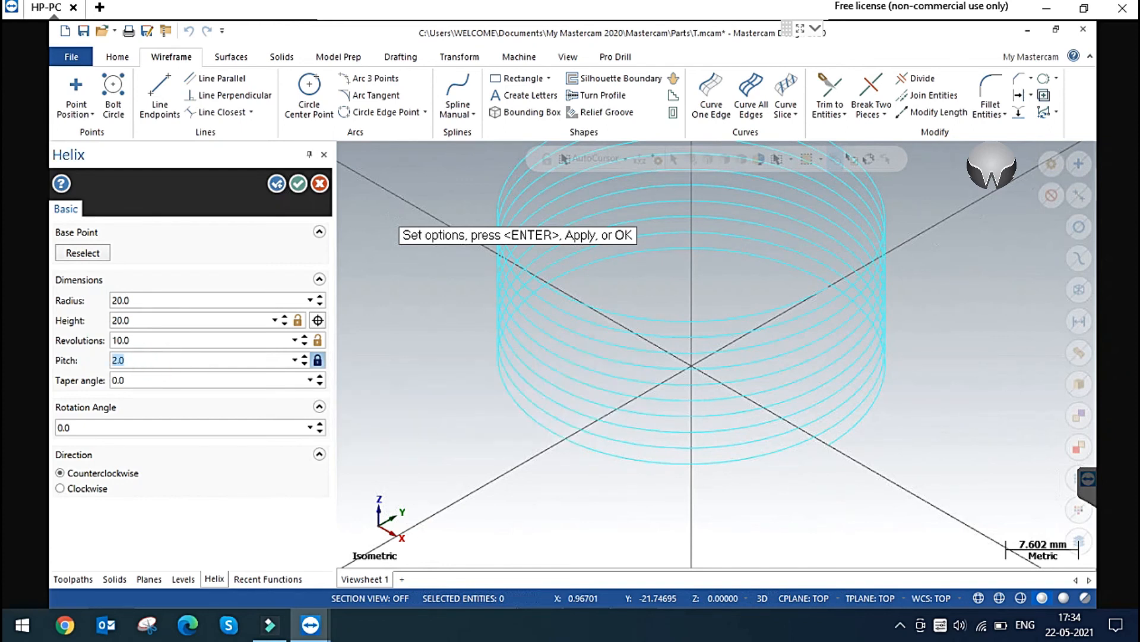
pyautogui.click(132, 339)
pyautogui.scroll(-1, 556, 417)
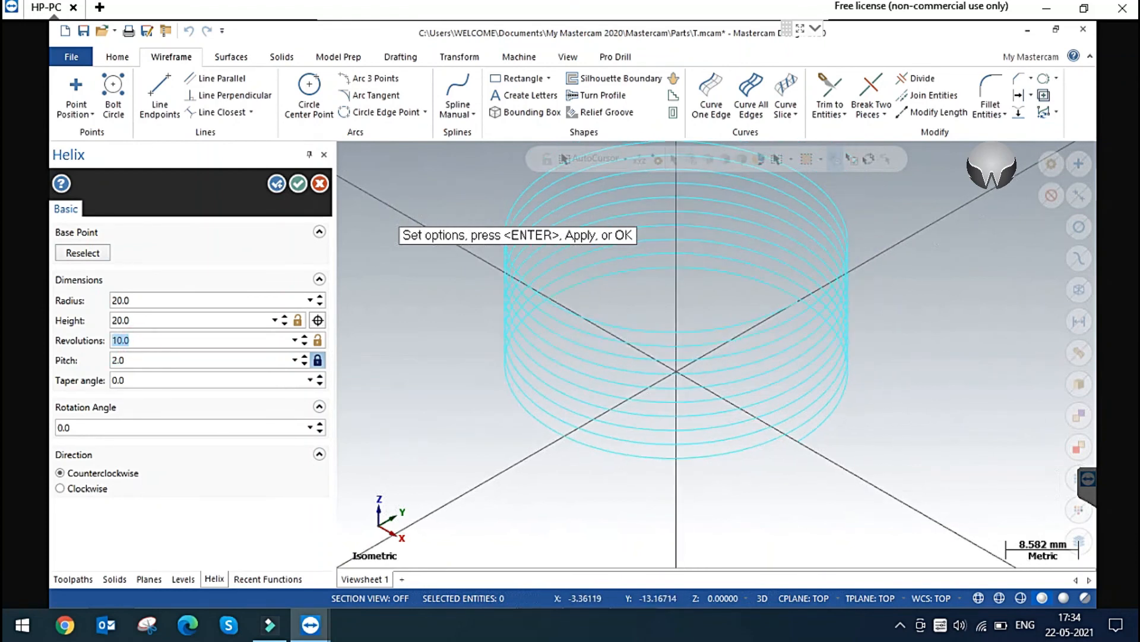
pyautogui.scroll(-1, 666, 415)
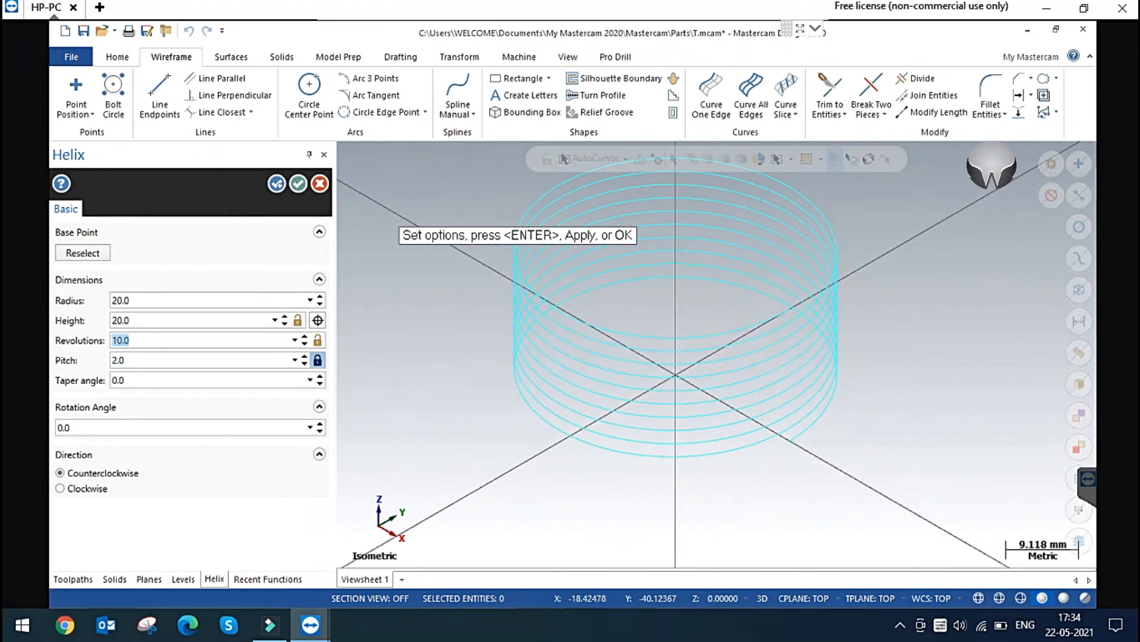
# Step: Set the helix height to 40 mm, try locking the height, and lock the revolutions instead
pyautogui.click(141, 319)
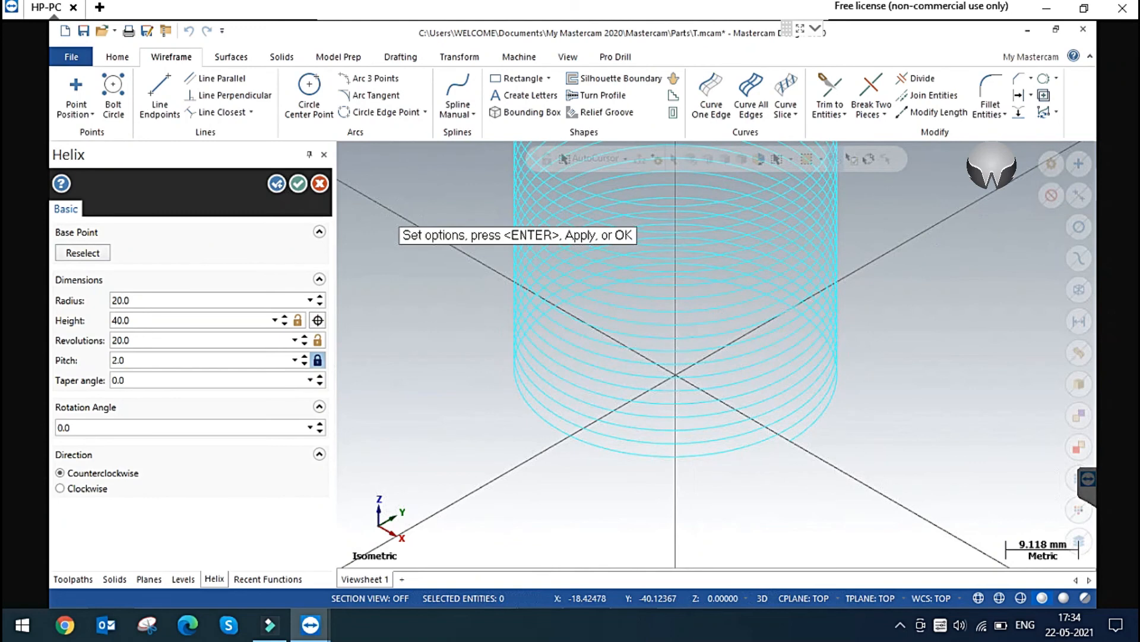
pyautogui.click(297, 320)
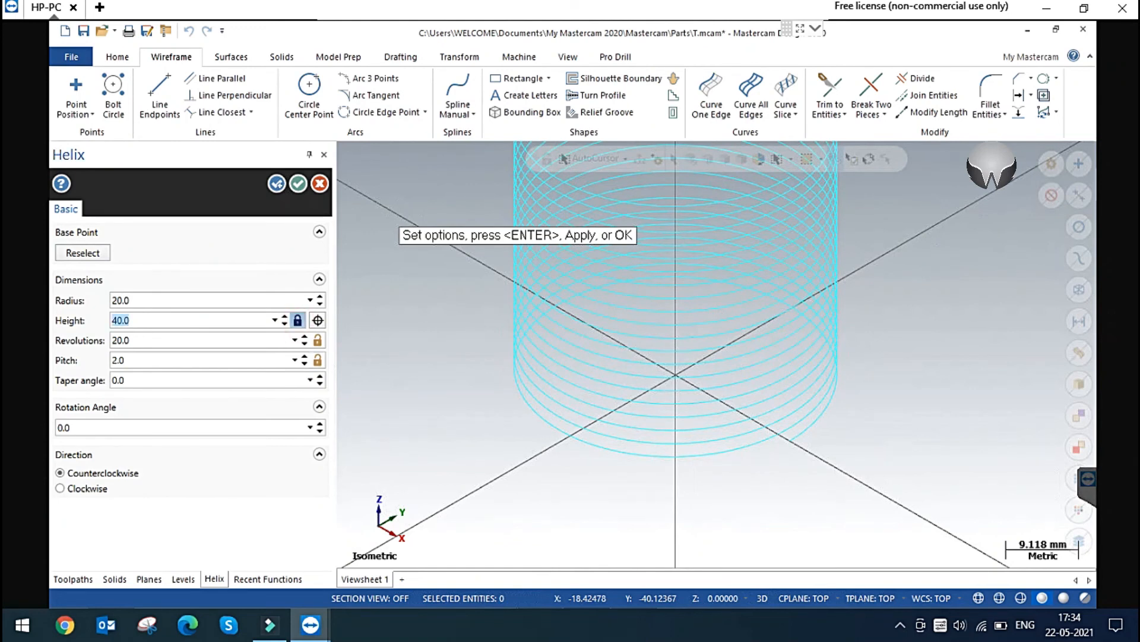
pyautogui.click(201, 360)
pyautogui.click(317, 339)
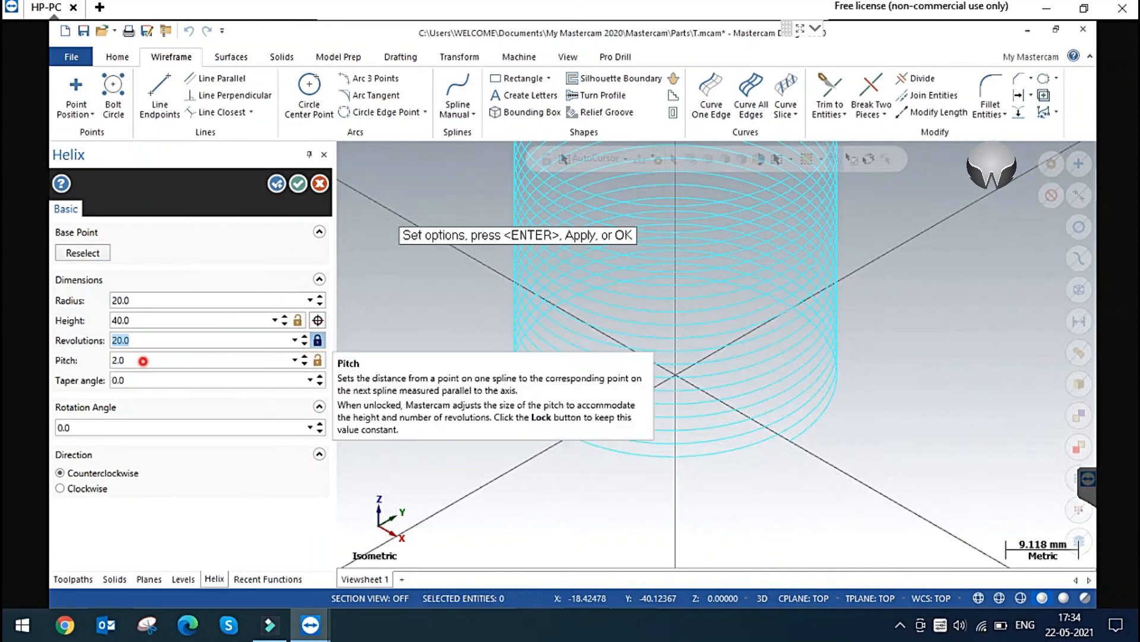
# Step: Give the helix a taper angle of 15 degrees
pyautogui.click(143, 361)
pyautogui.click(152, 376)
pyautogui.press('Tab')
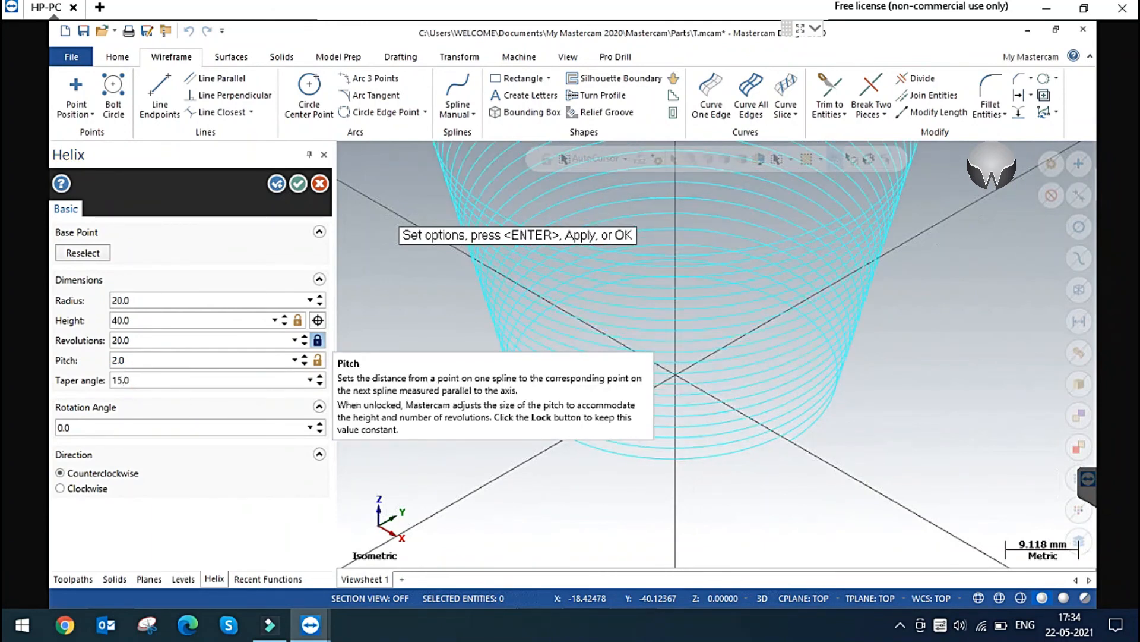
pyautogui.scroll(-3, 632, 427)
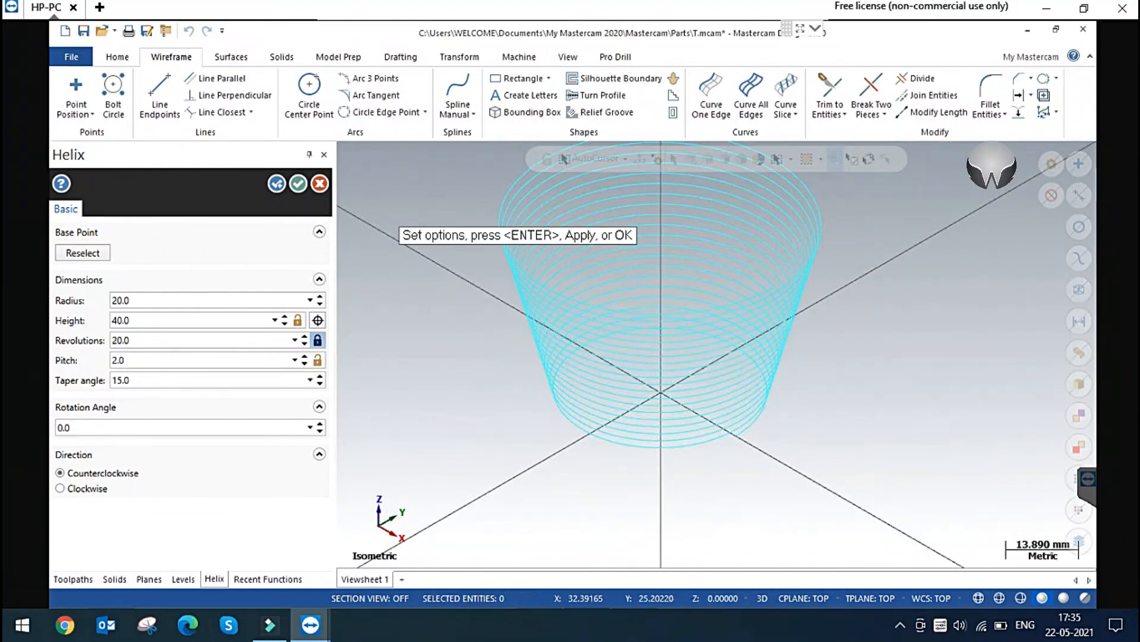
# Step: Set the helix's rotation angle to 40 degrees
pyautogui.click(122, 428)
pyautogui.scroll(3, 775, 295)
pyautogui.scroll(2, 782, 241)
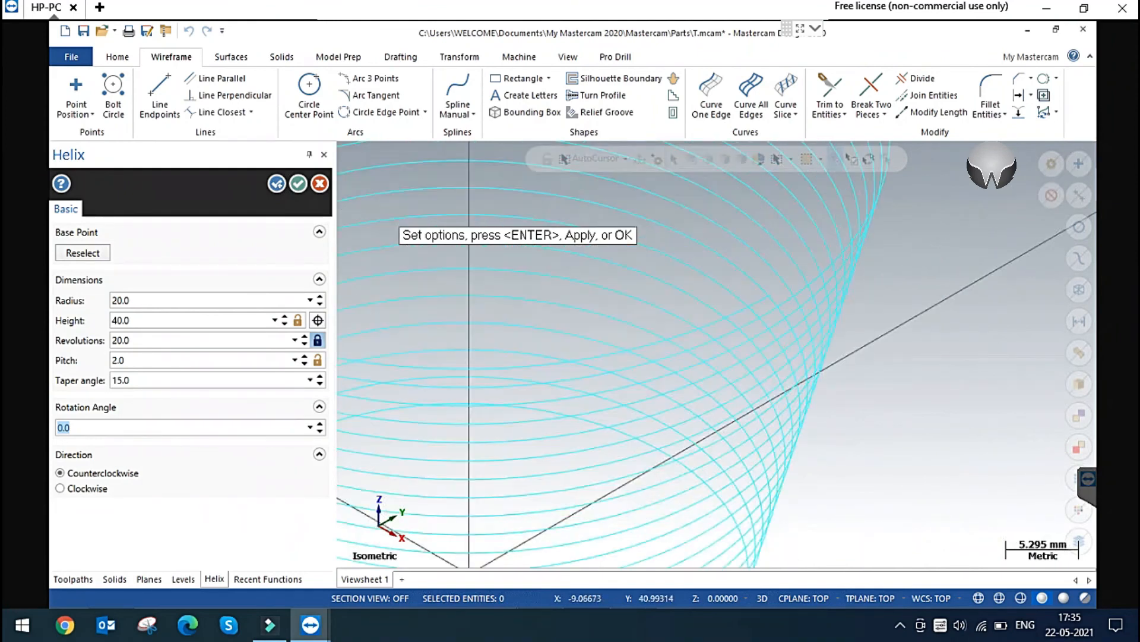
pyautogui.scroll(2, 779, 243)
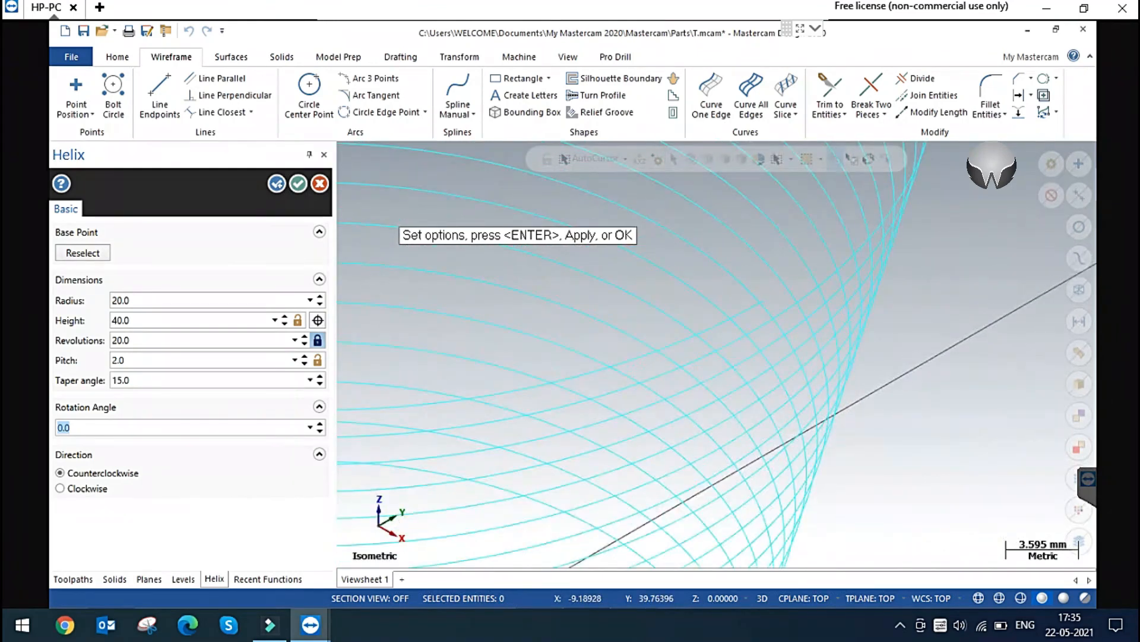
pyautogui.scroll(3, 778, 244)
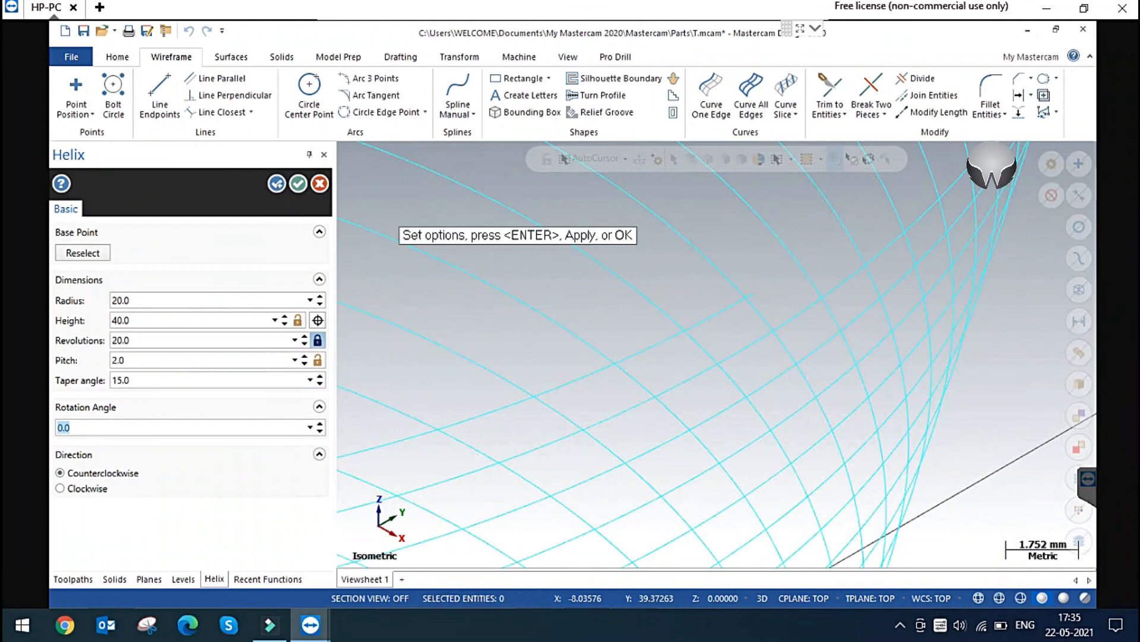
pyautogui.scroll(-3, 713, 356)
pyautogui.click(69, 427)
pyautogui.doubleClick(67, 427)
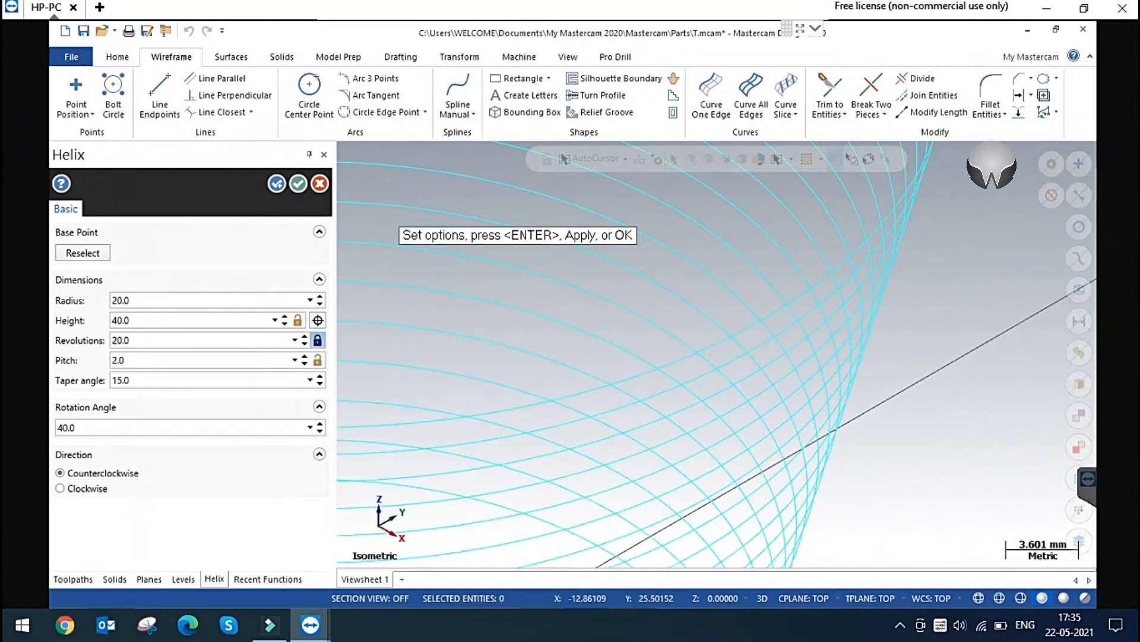
pyautogui.scroll(-2, 713, 357)
pyautogui.scroll(-1, 749, 416)
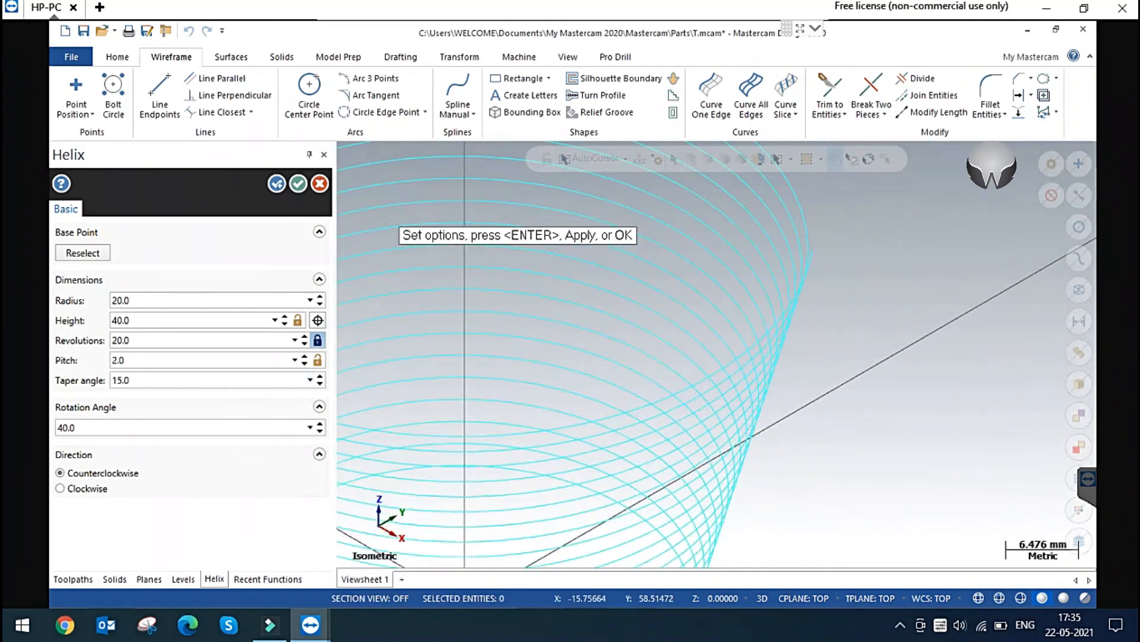
# Step: Try the clockwise direction for the helix, switch back to counterclockwise, and create the helix
pyautogui.doubleClick(119, 427)
pyautogui.click(89, 487)
pyautogui.scroll(-4, 903, 348)
pyautogui.scroll(-1, 921, 360)
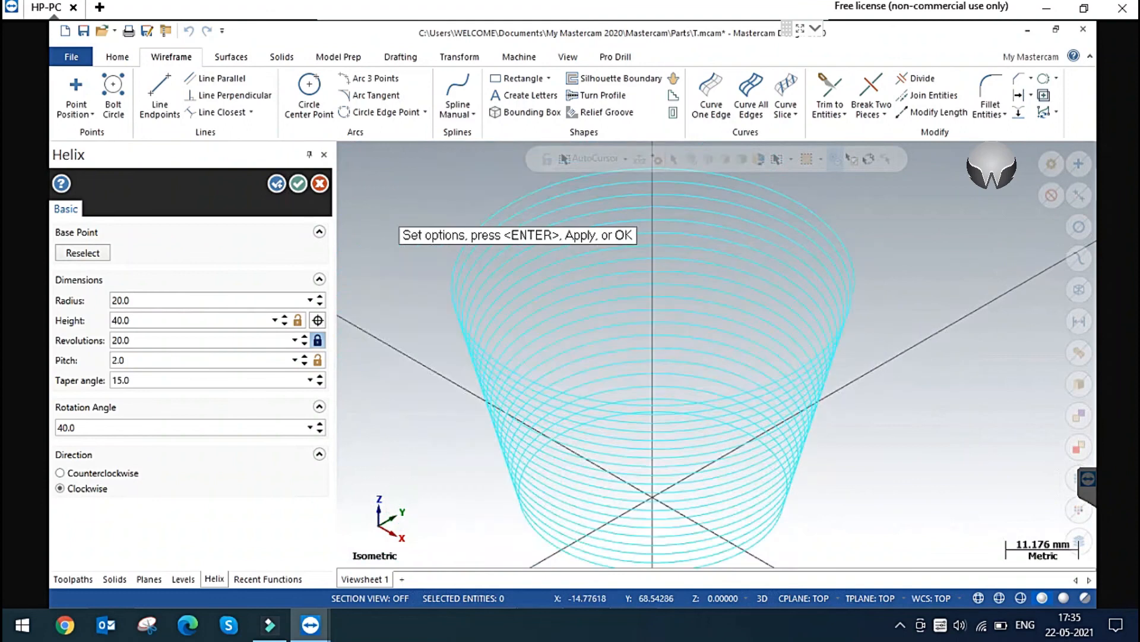
pyautogui.click(85, 474)
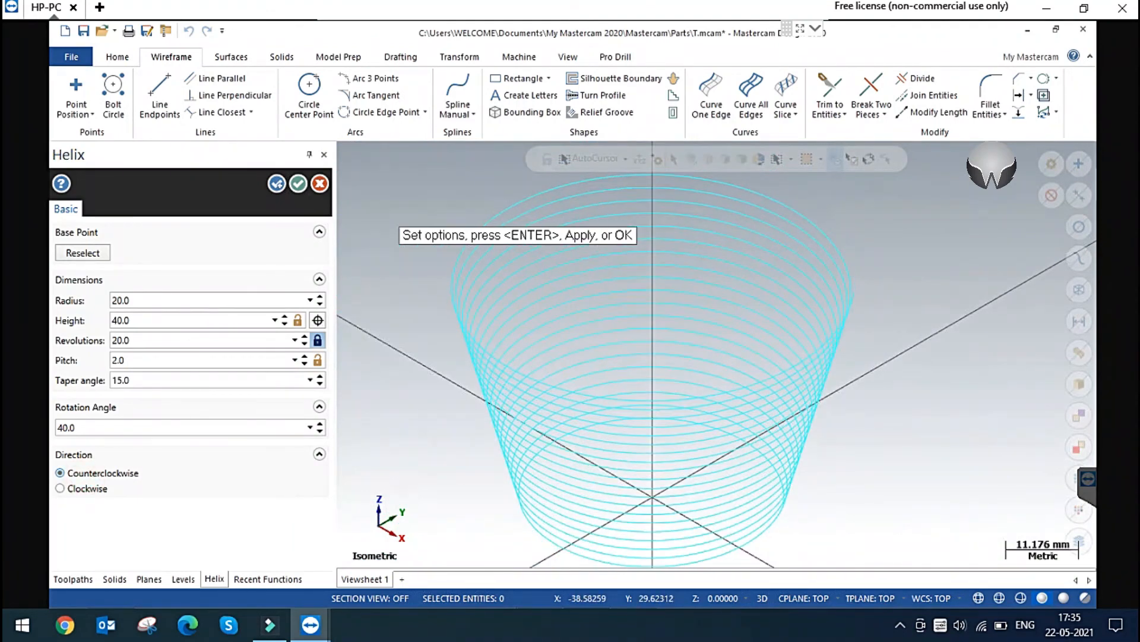
pyautogui.click(83, 488)
pyautogui.click(89, 473)
pyautogui.click(298, 183)
# Step: Select the finished tapered helix and delete it from the drawing
pyautogui.click(667, 304)
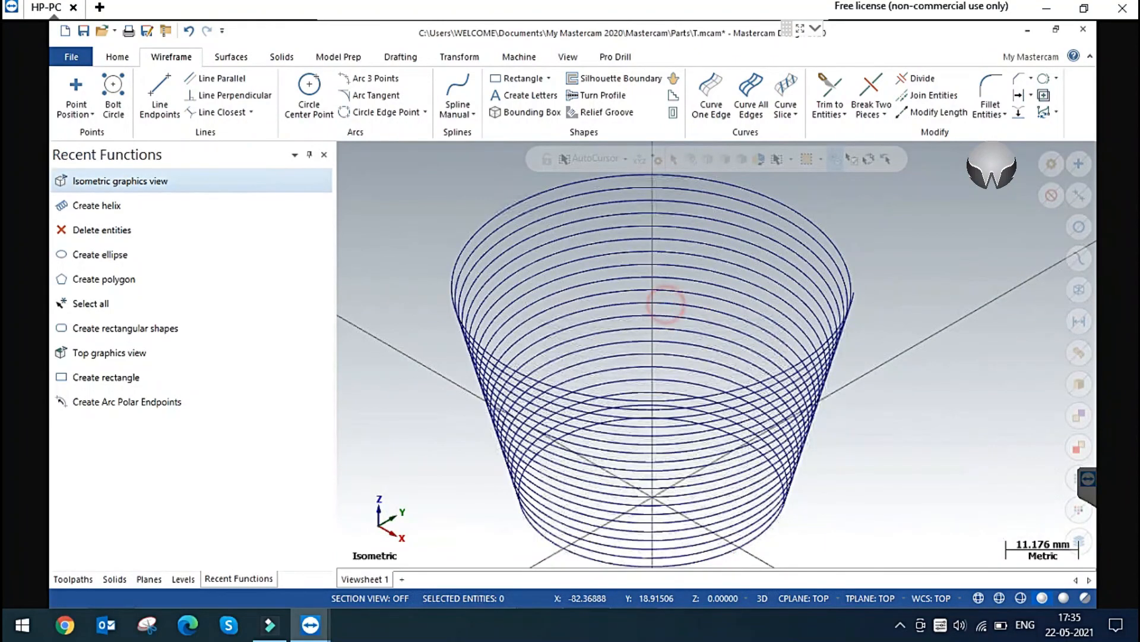
pyautogui.click(678, 286)
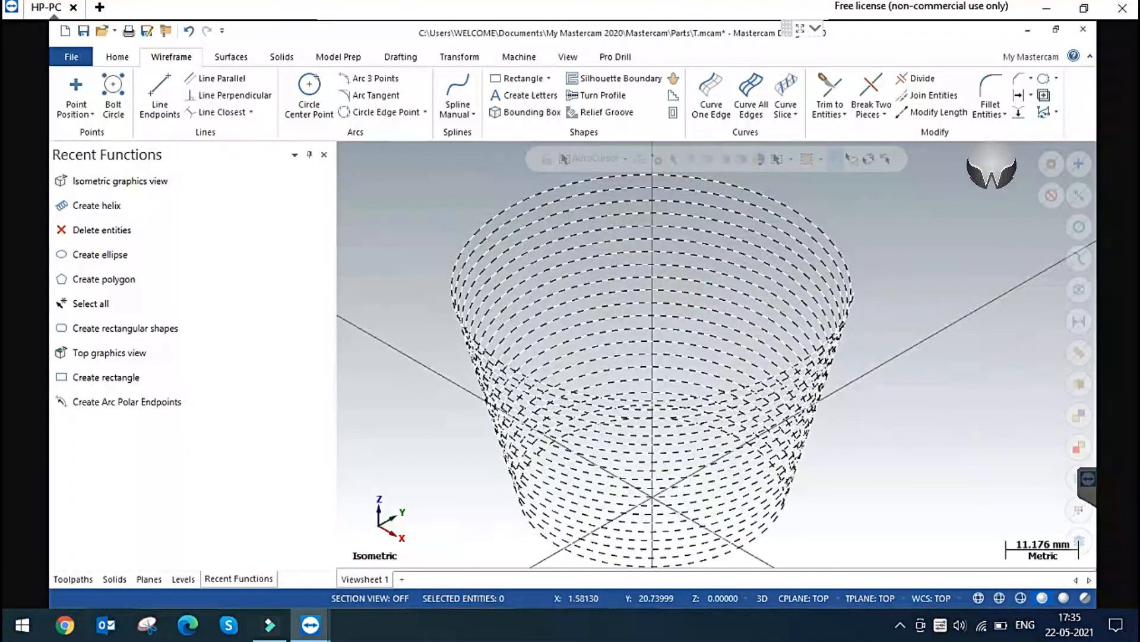
pyautogui.click(660, 340)
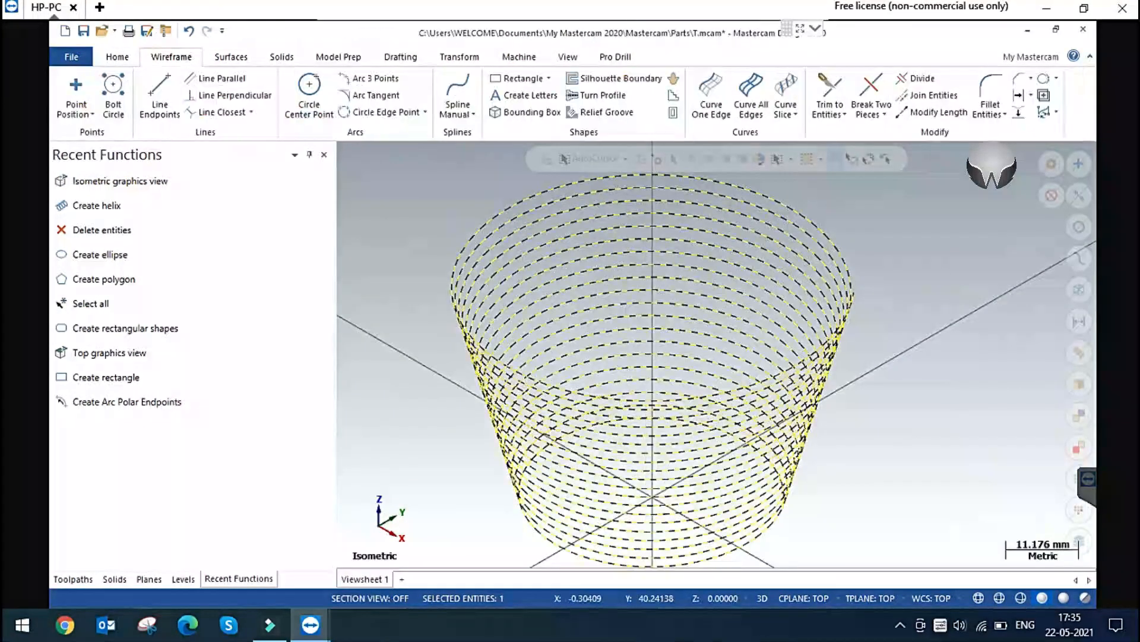
pyautogui.press('Delete')
pyautogui.click(592, 321)
pyautogui.scroll(3, 677, 357)
pyautogui.scroll(-2, 677, 356)
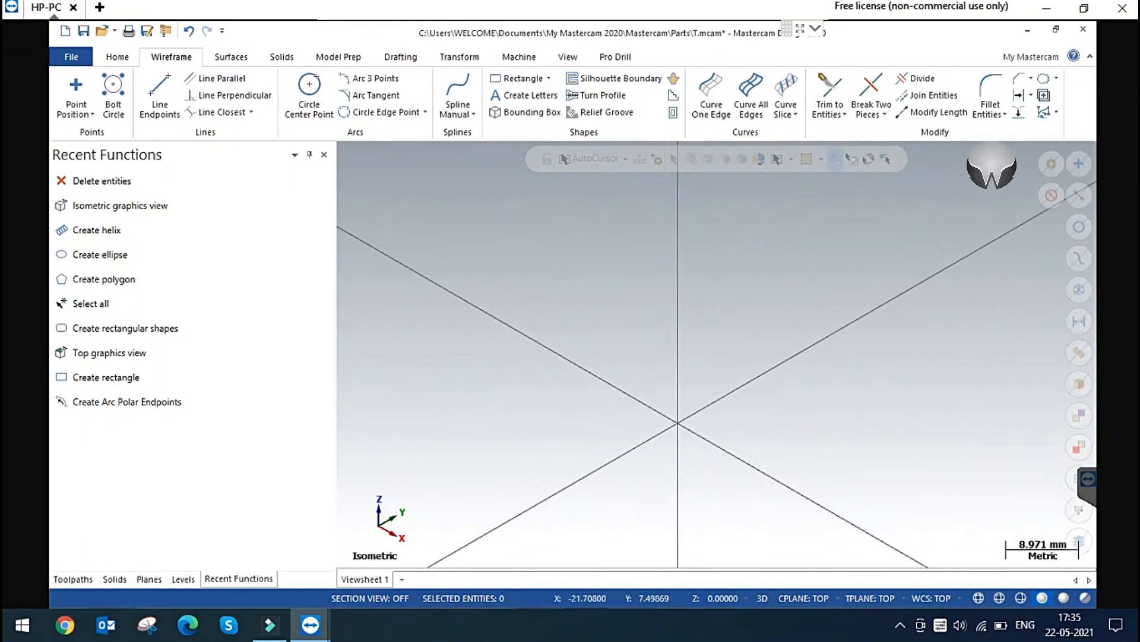
# Step: Start a spiral with its base point at the origin
pyautogui.click(548, 79)
pyautogui.click(550, 181)
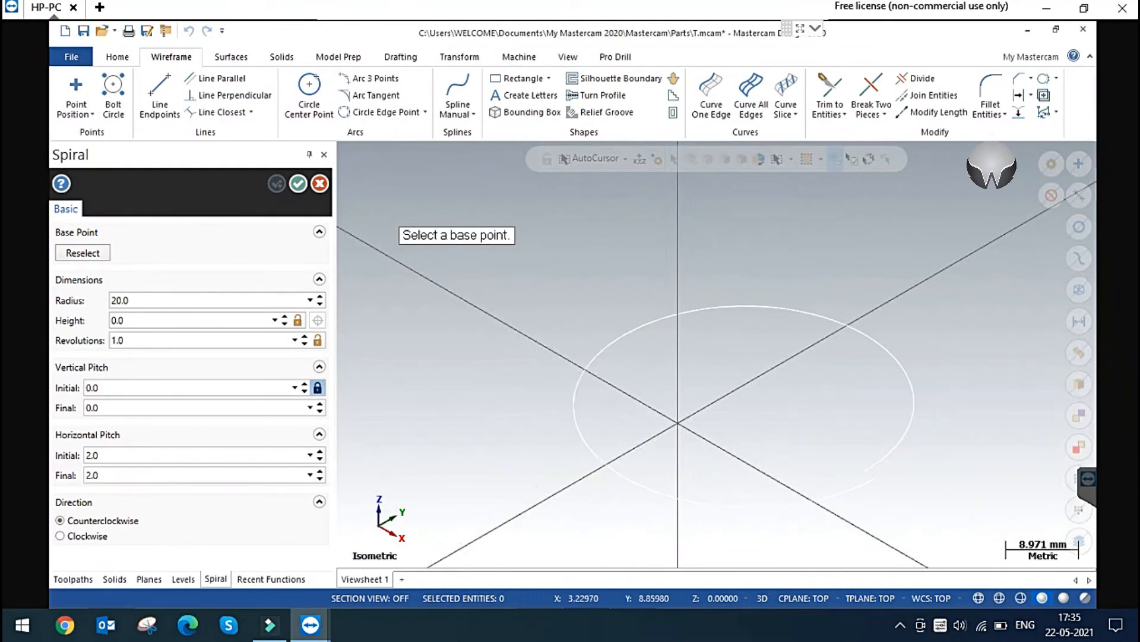
pyautogui.click(675, 425)
pyautogui.scroll(-1, 732, 265)
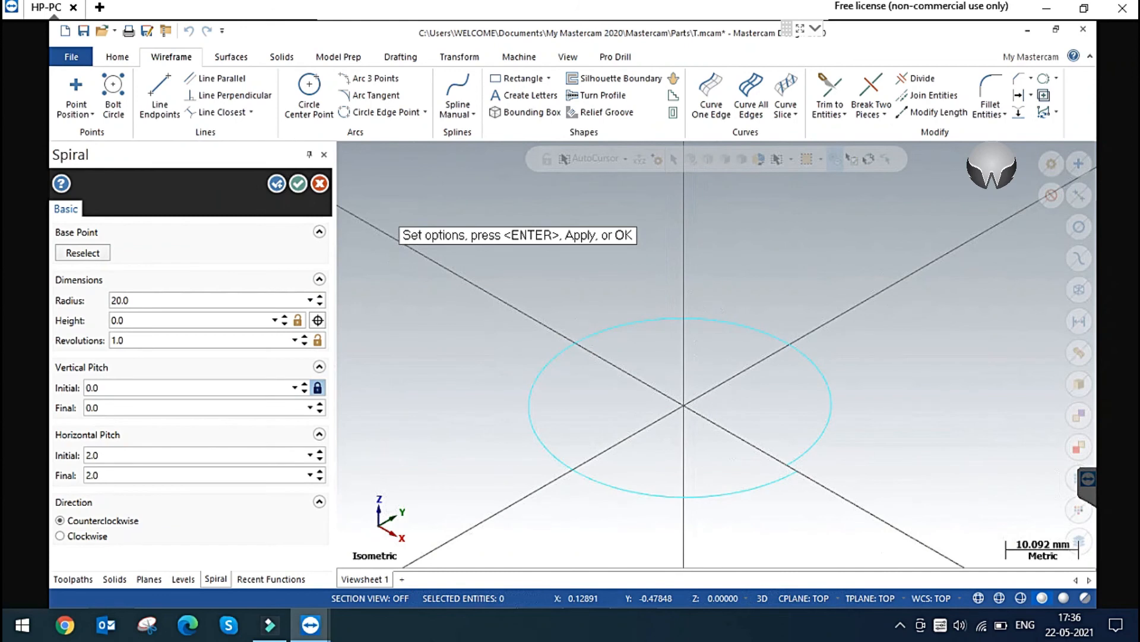
# Step: Set the spiral's revolutions to 20, keeping the radius at 20 mm
pyautogui.click(171, 297)
pyautogui.doubleClick(172, 298)
pyautogui.click(183, 321)
pyautogui.click(178, 338)
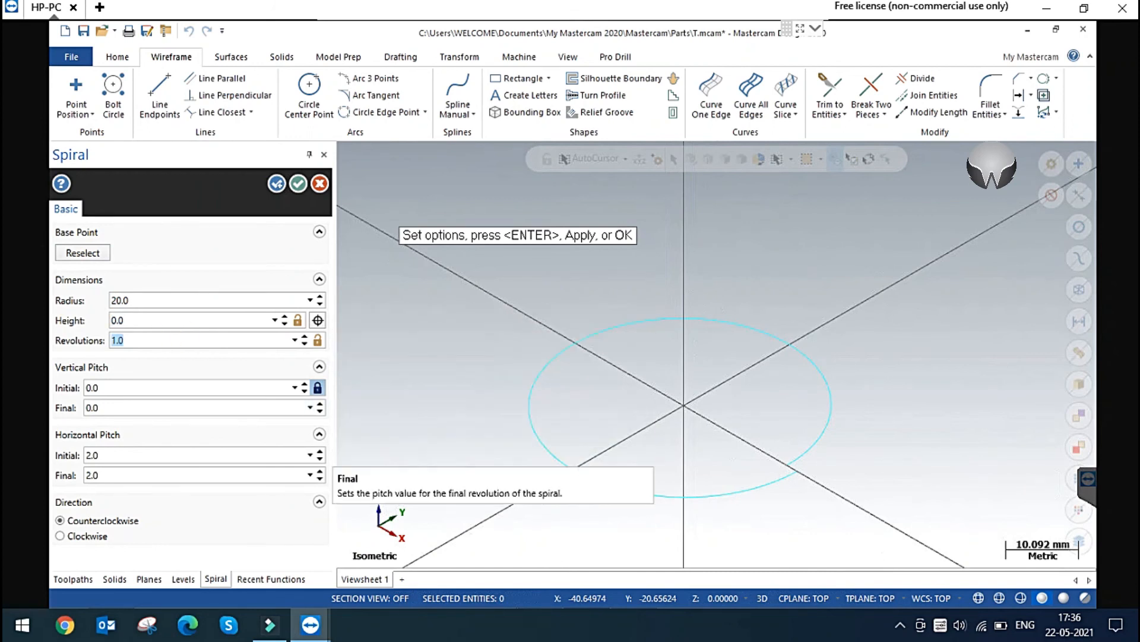
pyautogui.click(164, 455)
pyautogui.click(304, 336)
pyautogui.click(304, 336)
pyautogui.click(304, 336)
pyautogui.click(304, 336)
pyautogui.click(305, 336)
pyautogui.click(305, 336)
pyautogui.click(305, 336)
pyautogui.click(304, 336)
pyautogui.click(304, 336)
pyautogui.click(304, 337)
pyautogui.click(304, 337)
pyautogui.click(304, 336)
pyautogui.click(304, 337)
pyautogui.click(304, 337)
pyautogui.click(305, 337)
pyautogui.click(304, 336)
pyautogui.click(305, 336)
pyautogui.click(304, 336)
pyautogui.click(304, 337)
pyautogui.click(304, 336)
pyautogui.click(304, 336)
pyautogui.click(304, 336)
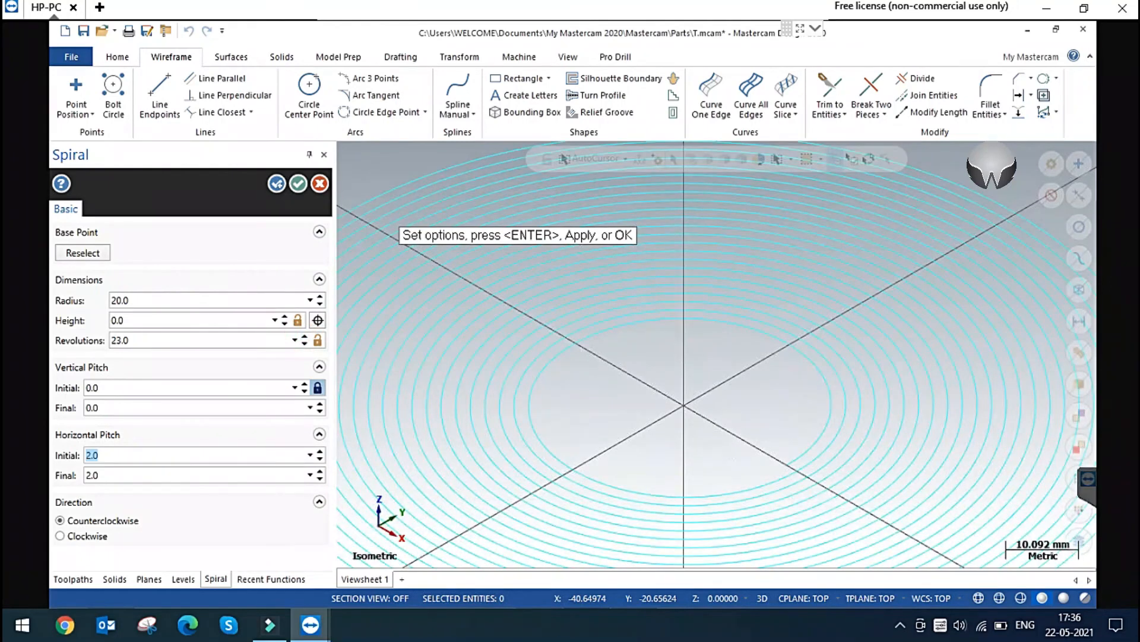
pyautogui.click(305, 344)
pyautogui.click(304, 344)
pyautogui.click(305, 344)
pyautogui.scroll(-3, 768, 365)
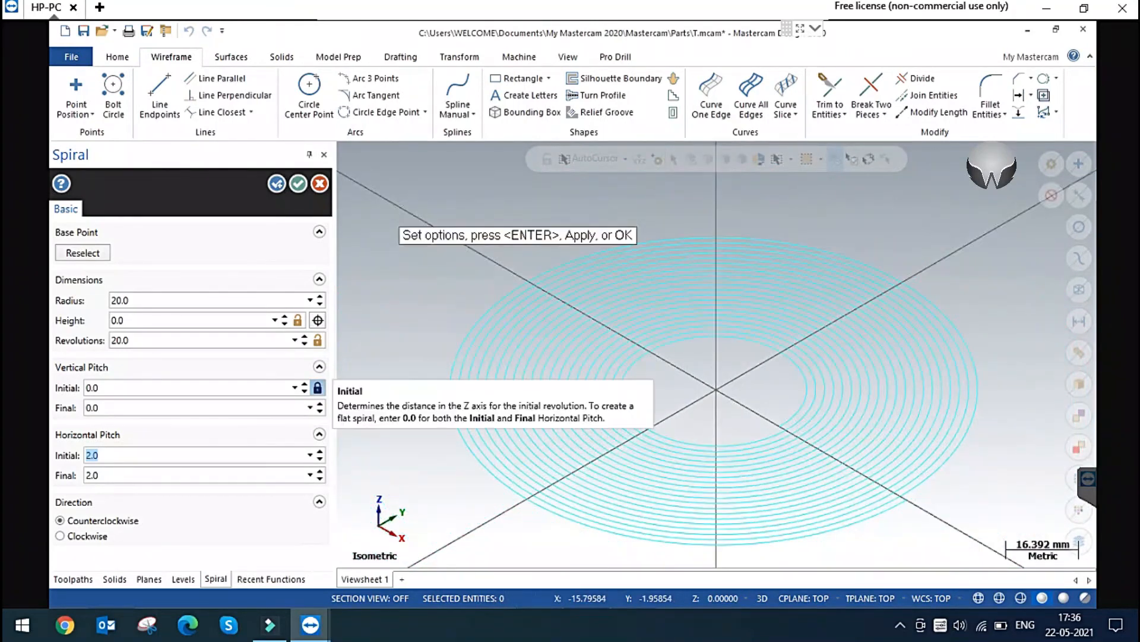
# Step: Show the spiral in the top view and set its initial horizontal pitch to 5 mm
pyautogui.click(117, 456)
pyautogui.hotkey('ctrl', 'a')
pyautogui.press('Tab')
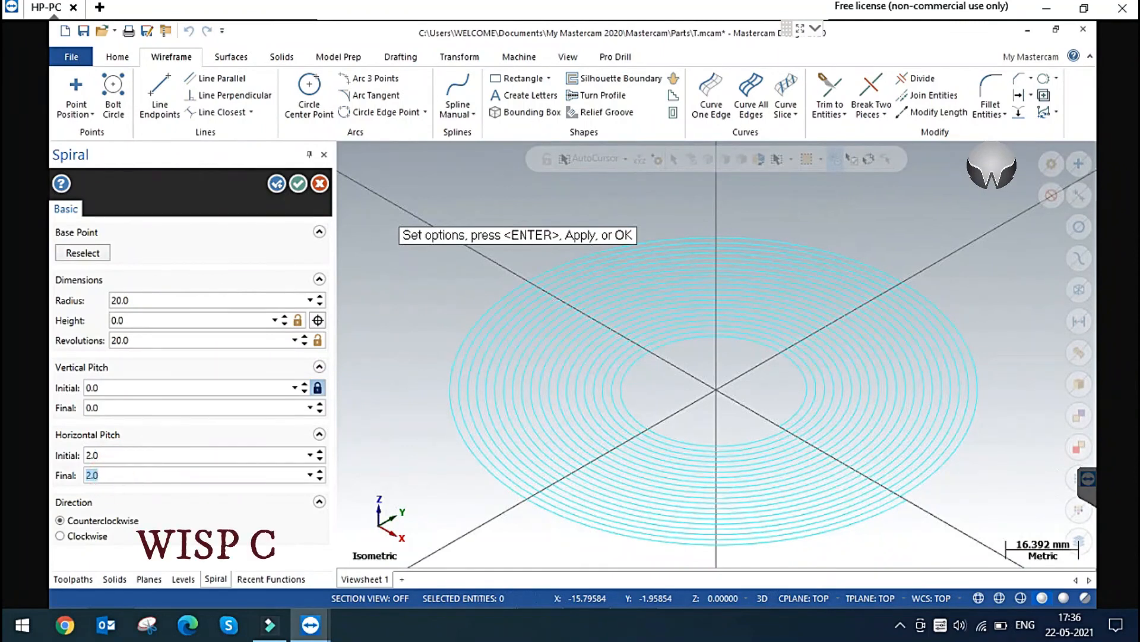
pyautogui.moveTo(717, 362)
pyautogui.mouseDown(button='middle')
pyautogui.moveTo(717, 386)
pyautogui.moveTo(718, 357)
pyautogui.mouseUp(button='middle')
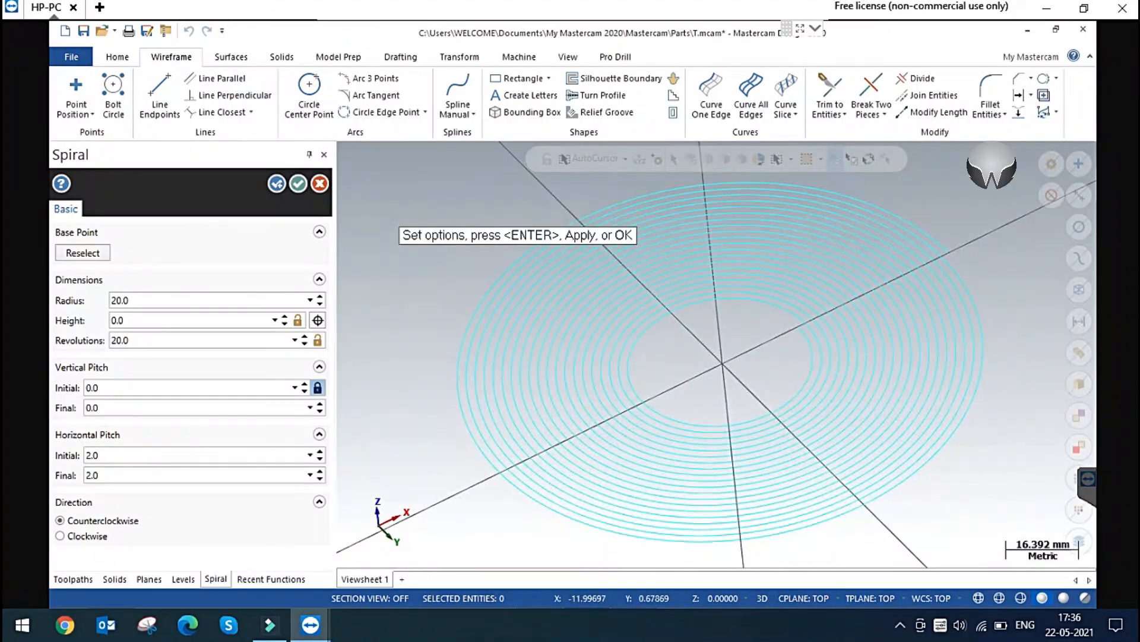
pyautogui.rightClick(544, 184)
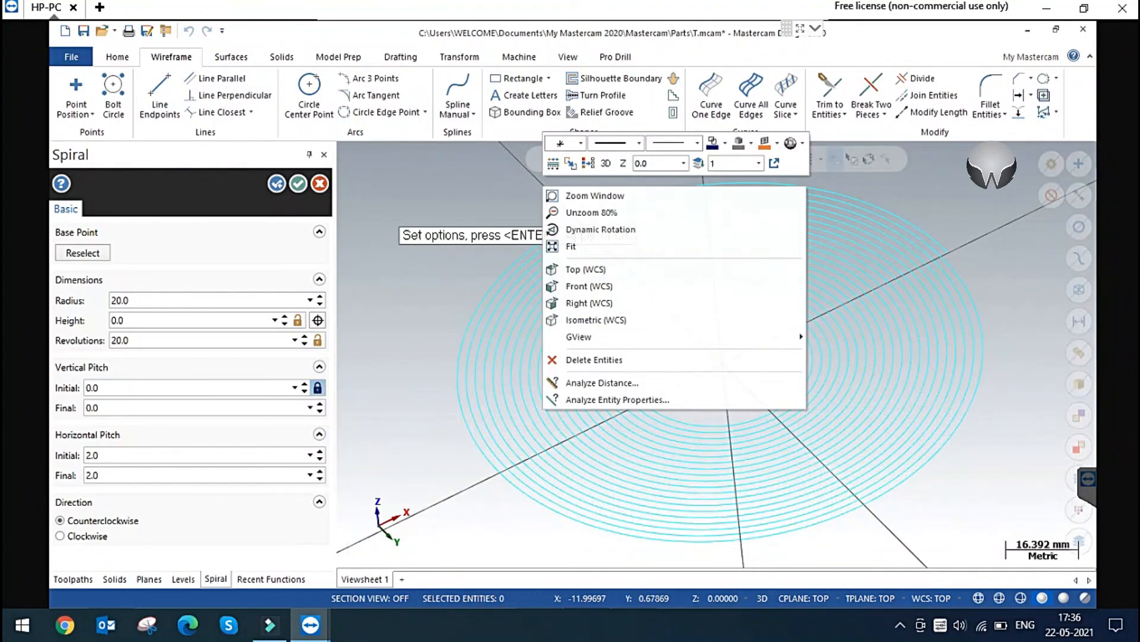
pyautogui.click(589, 266)
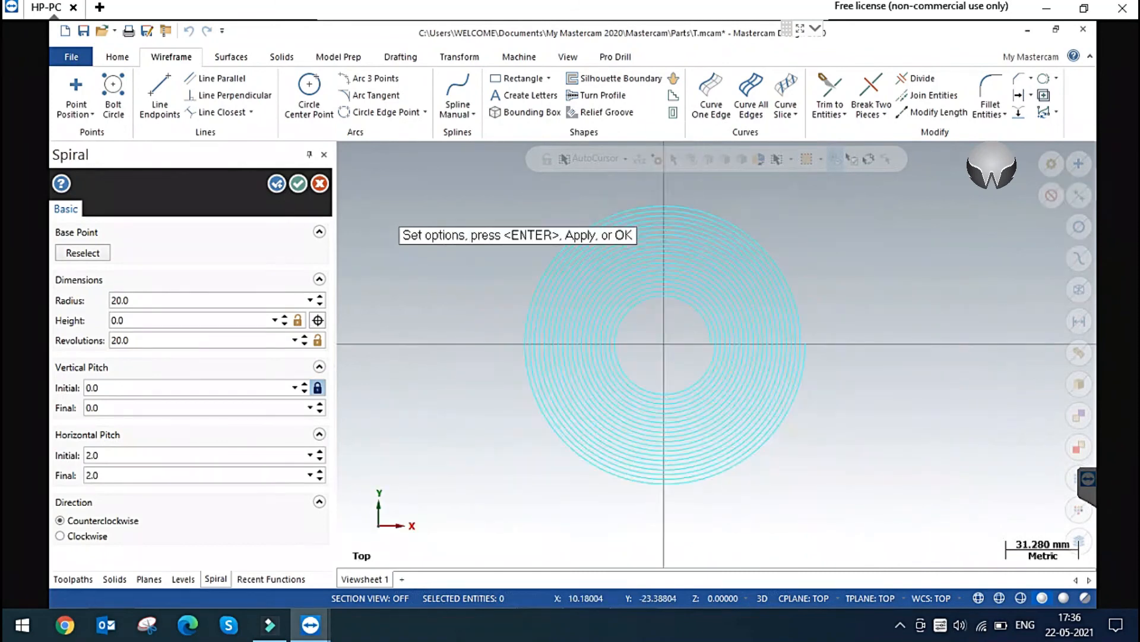
pyautogui.scroll(3, 790, 348)
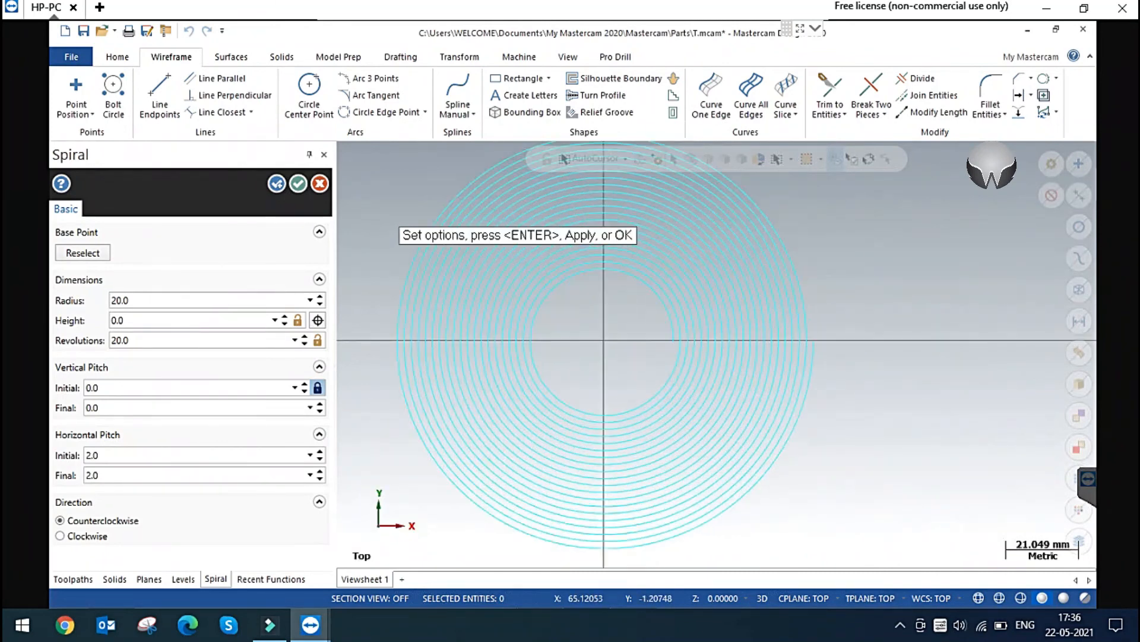
pyautogui.click(110, 456)
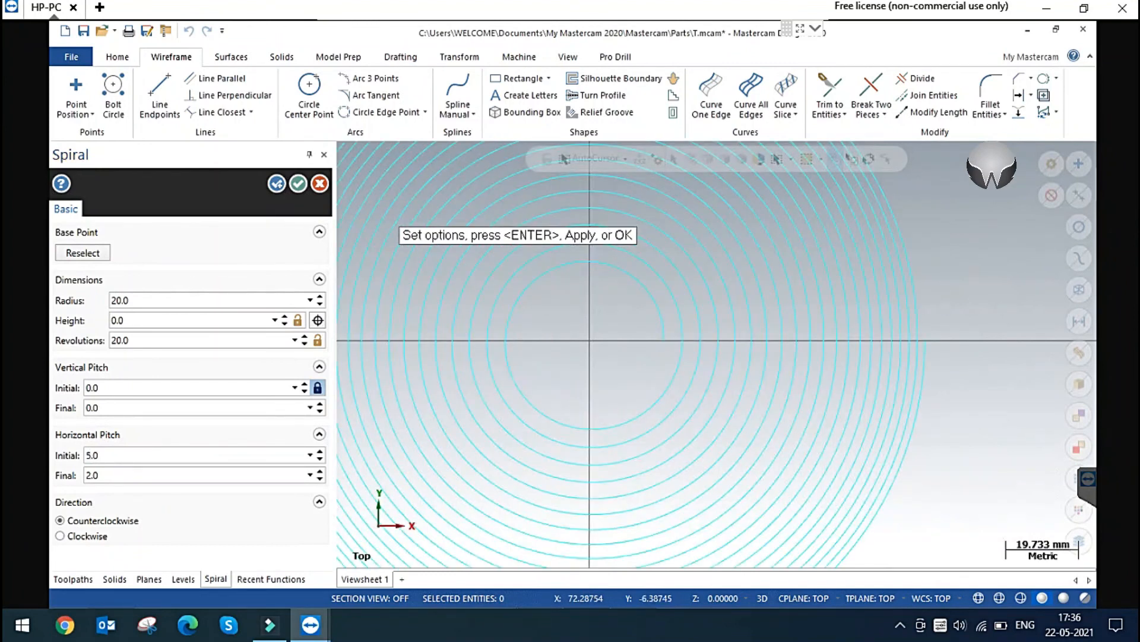
pyautogui.scroll(1, 856, 364)
pyautogui.scroll(1, 859, 364)
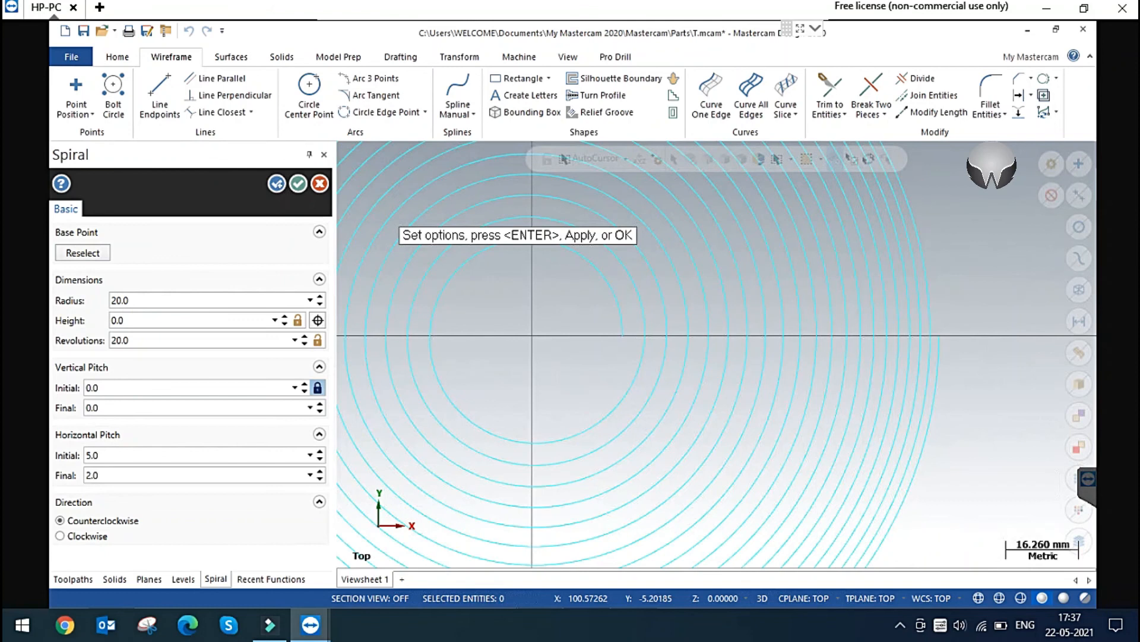
pyautogui.scroll(-1, 980, 362)
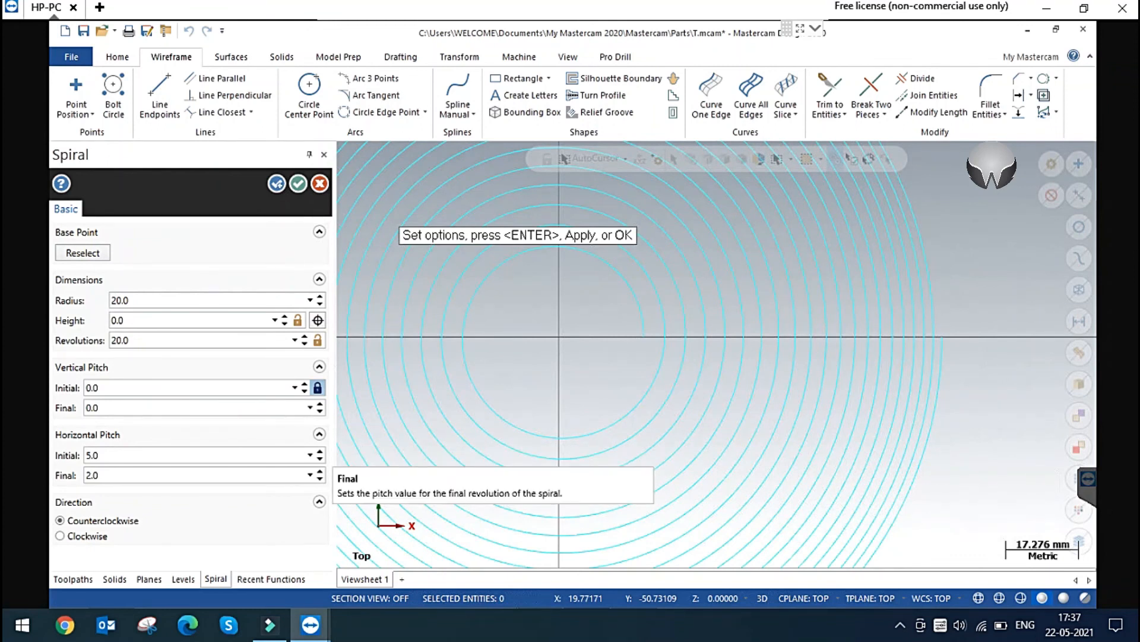
# Step: Set the spiral's final and initial vertical pitch to 2 mm, locking the height at 20 mm before entering the initial value
pyautogui.click(129, 388)
pyautogui.click(119, 409)
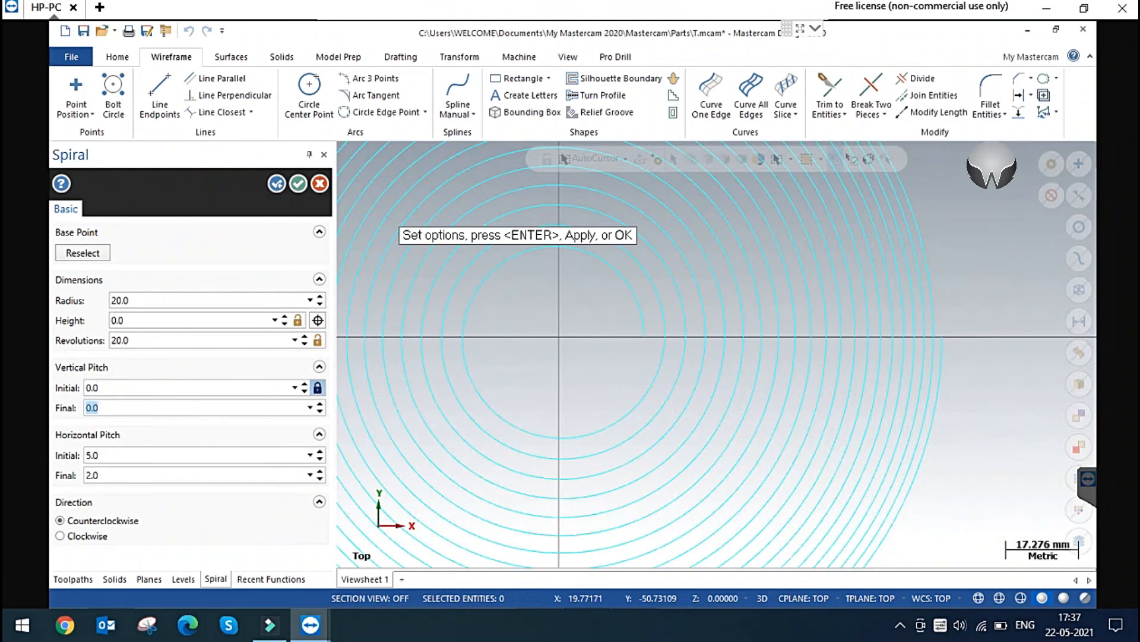
pyautogui.write('2')
pyautogui.click(120, 386)
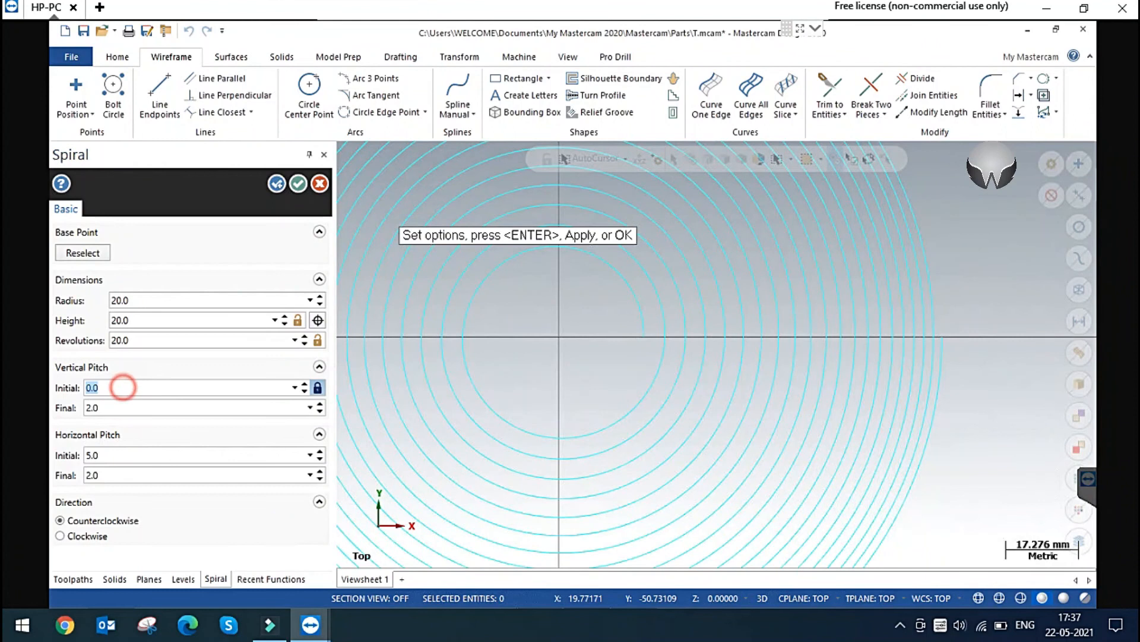
pyautogui.click(312, 390)
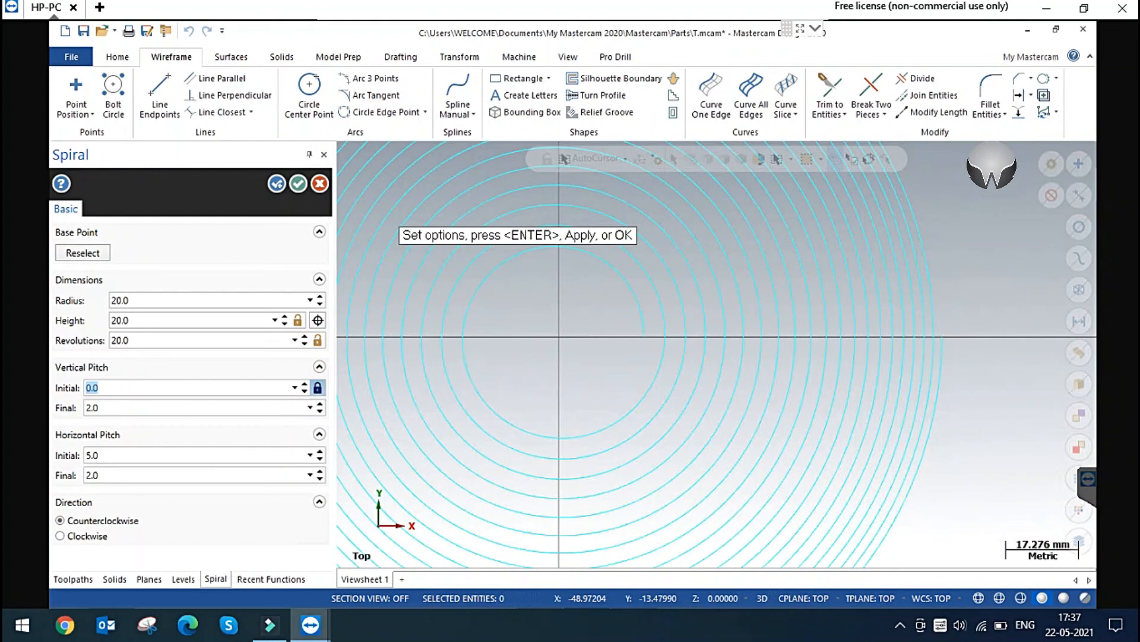
pyautogui.click(298, 320)
pyautogui.click(123, 387)
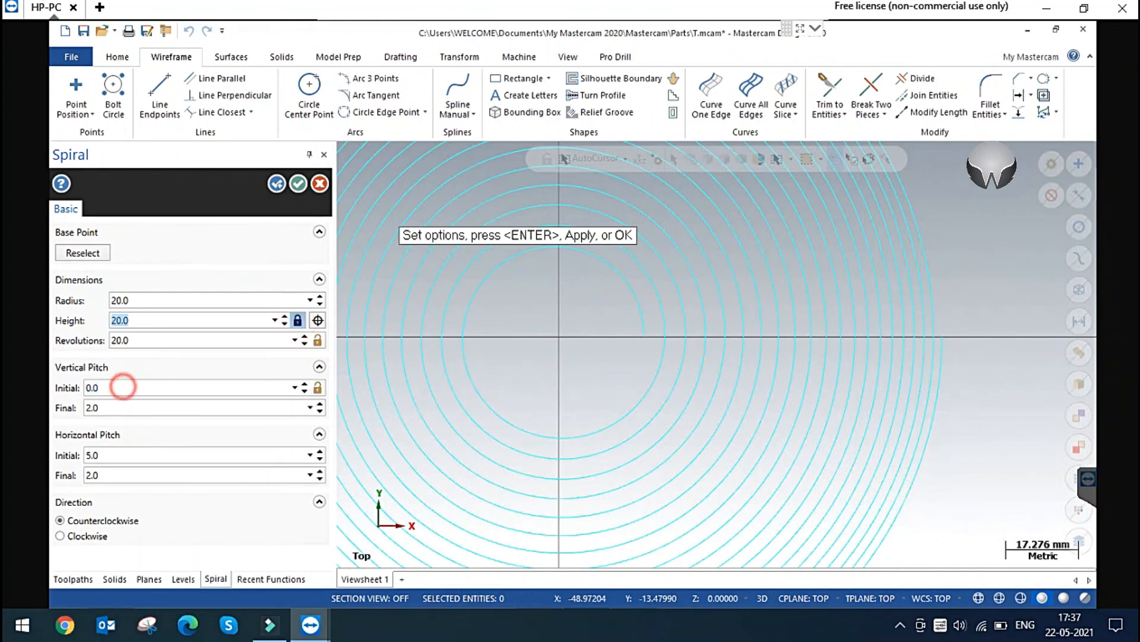
pyautogui.write('2.0')
# Step: Show the spiral in an isometric view, go over its horizontal and vertical pitch values, and create it
pyautogui.rightClick(904, 234)
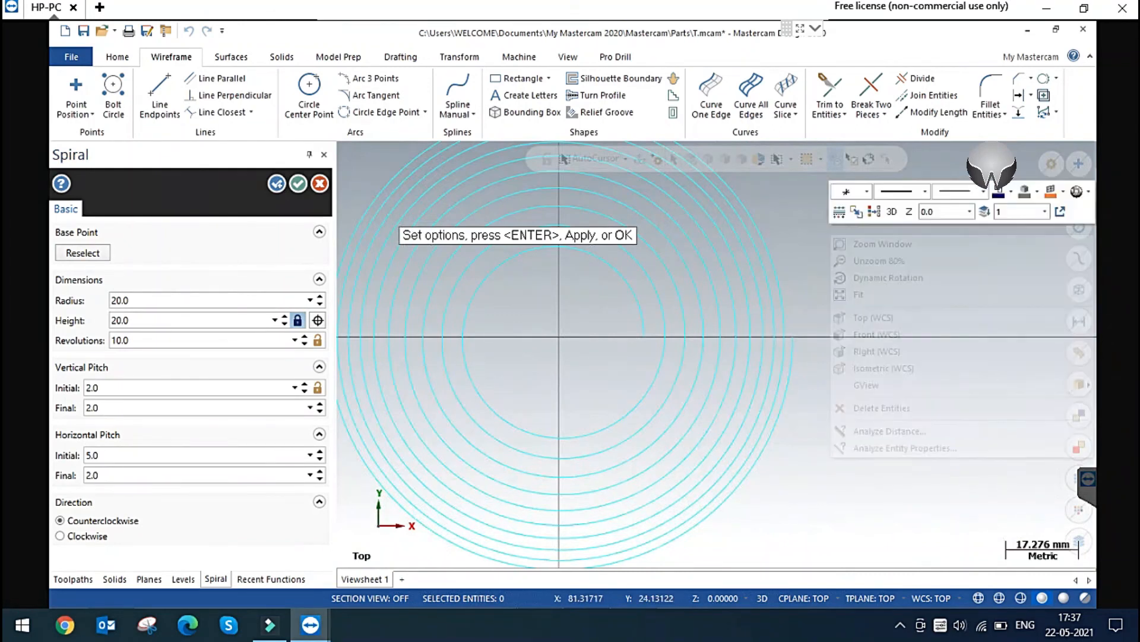
pyautogui.click(885, 367)
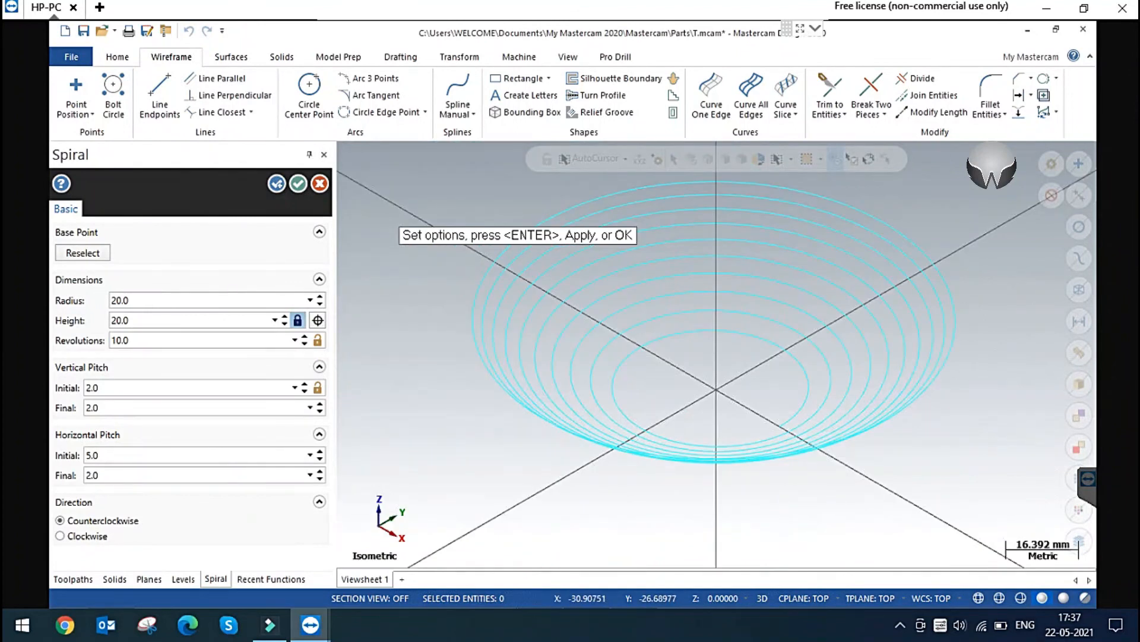
pyautogui.click(114, 456)
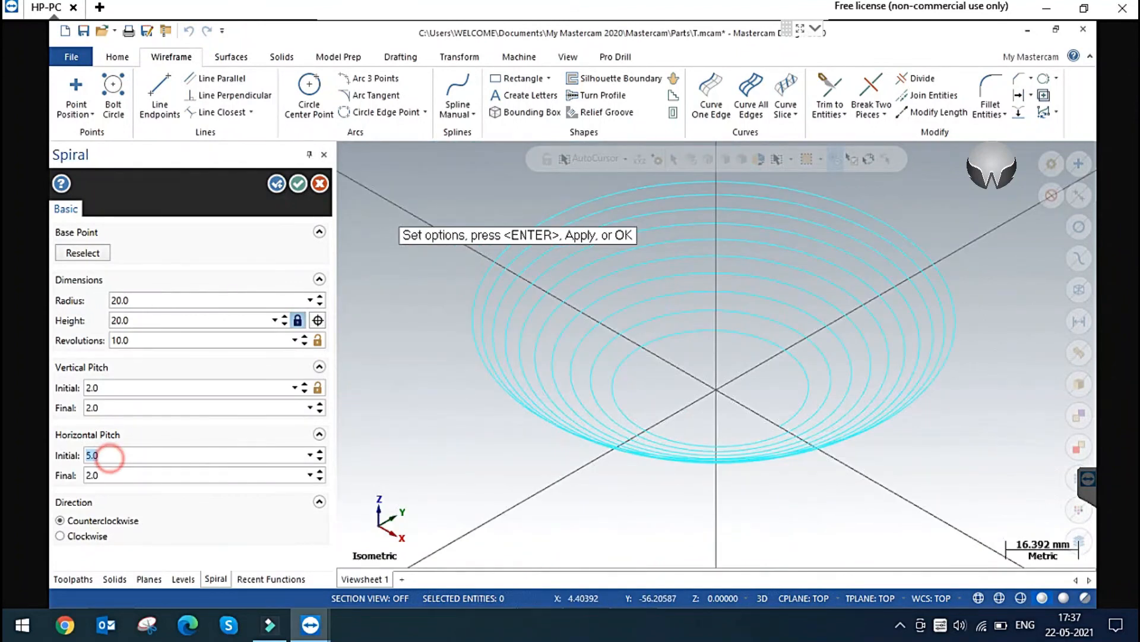
pyautogui.click(117, 475)
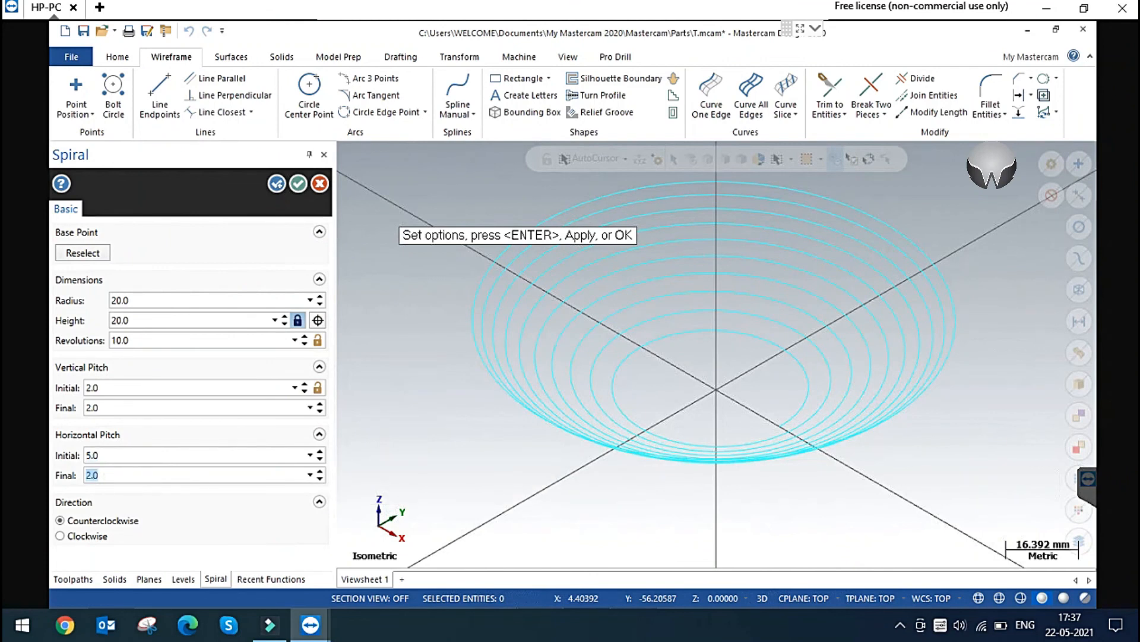
pyautogui.click(173, 390)
pyautogui.click(173, 407)
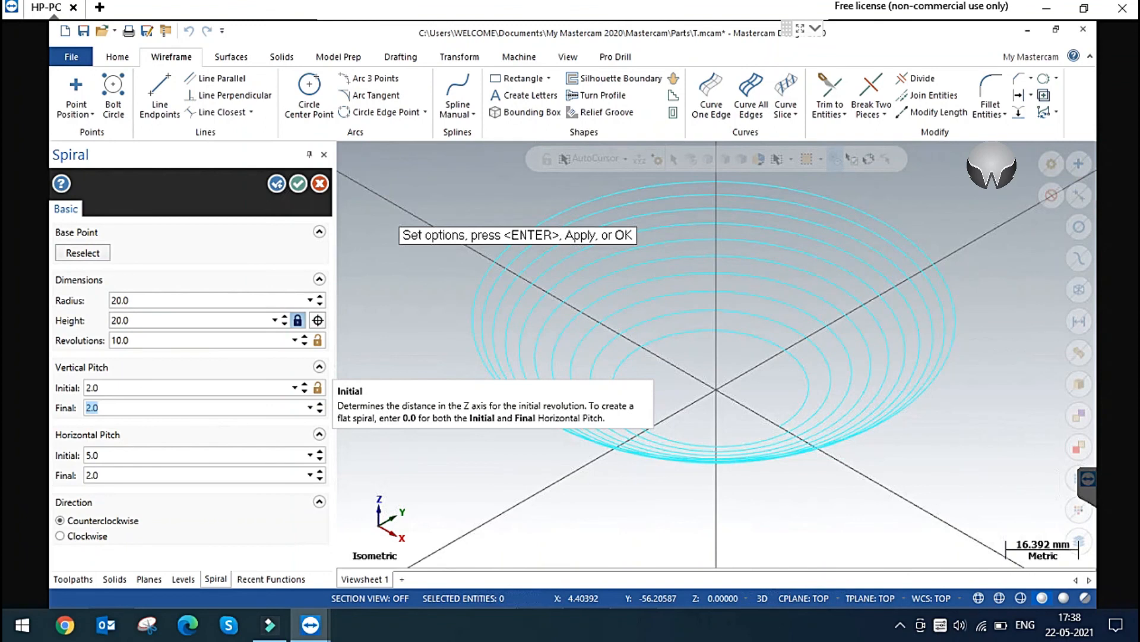
pyautogui.click(298, 183)
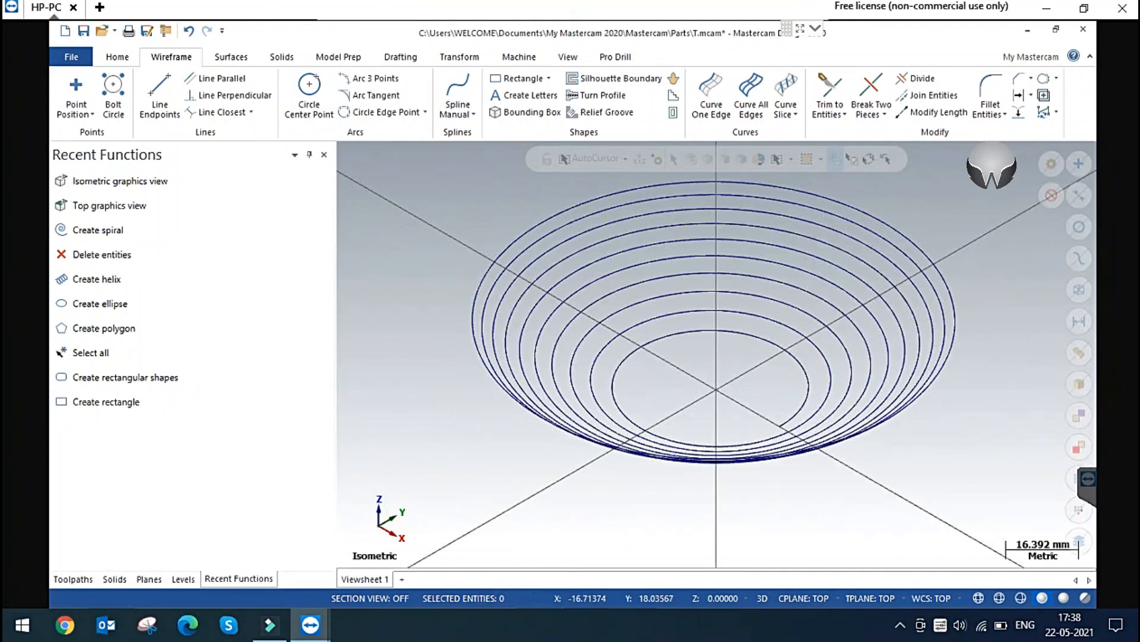
# Step: Delete all of the spiral's geometry from the graphics area
pyautogui.hotkey('ctrl', 'a')
pyautogui.click(468, 225)
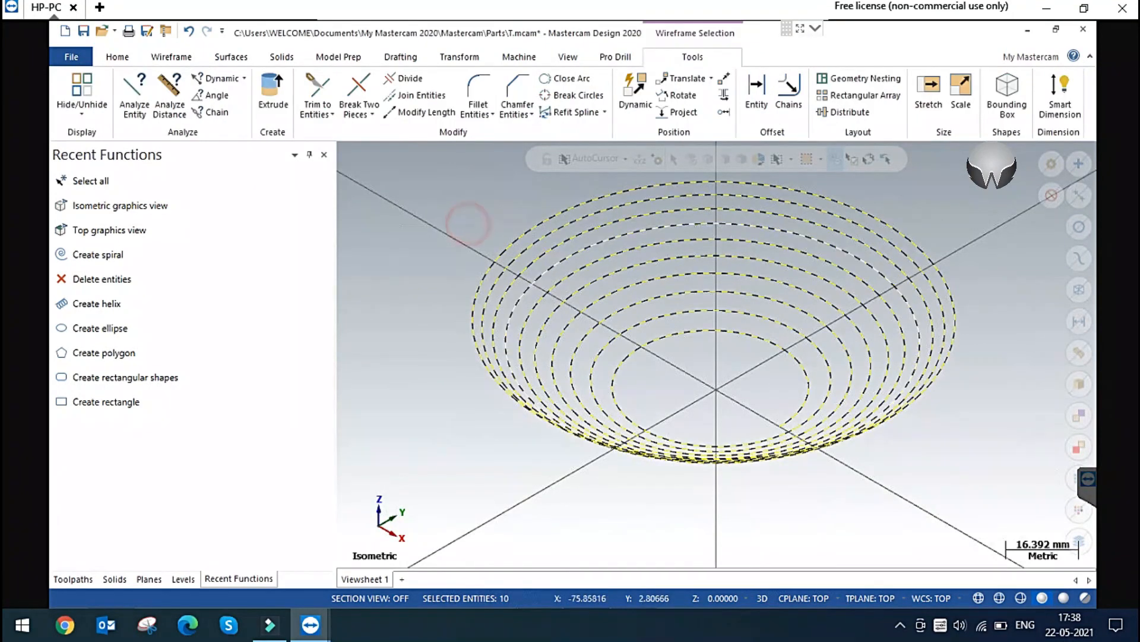
pyautogui.press('Delete')
pyautogui.click(682, 321)
pyautogui.scroll(-1, 683, 321)
pyautogui.scroll(2, 703, 301)
pyautogui.click(703, 301)
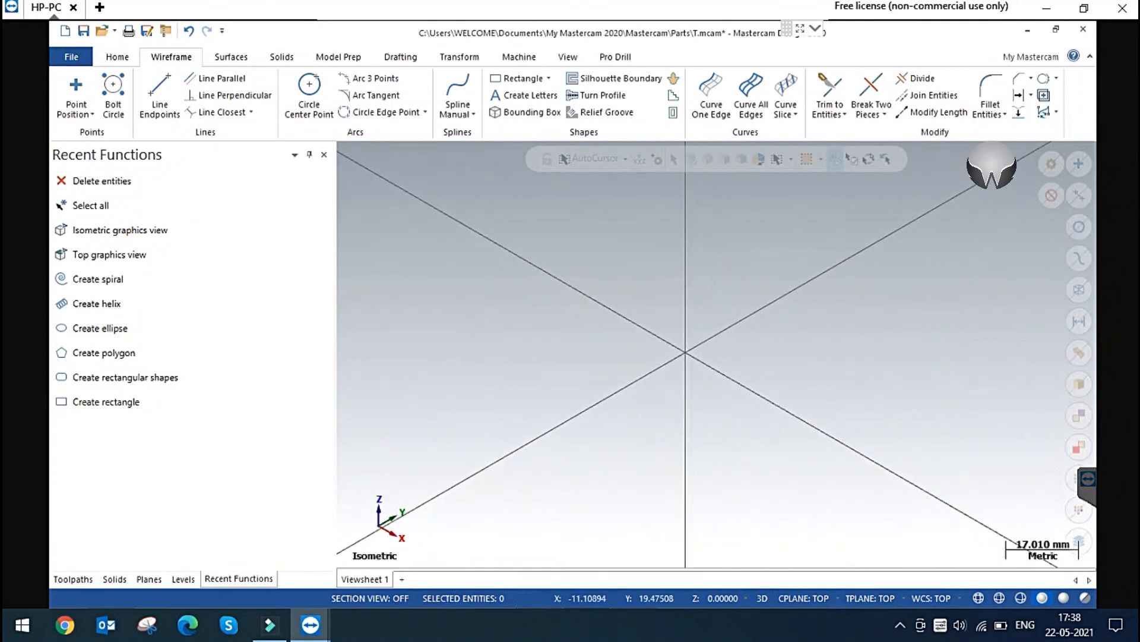
pyautogui.rightClick(638, 245)
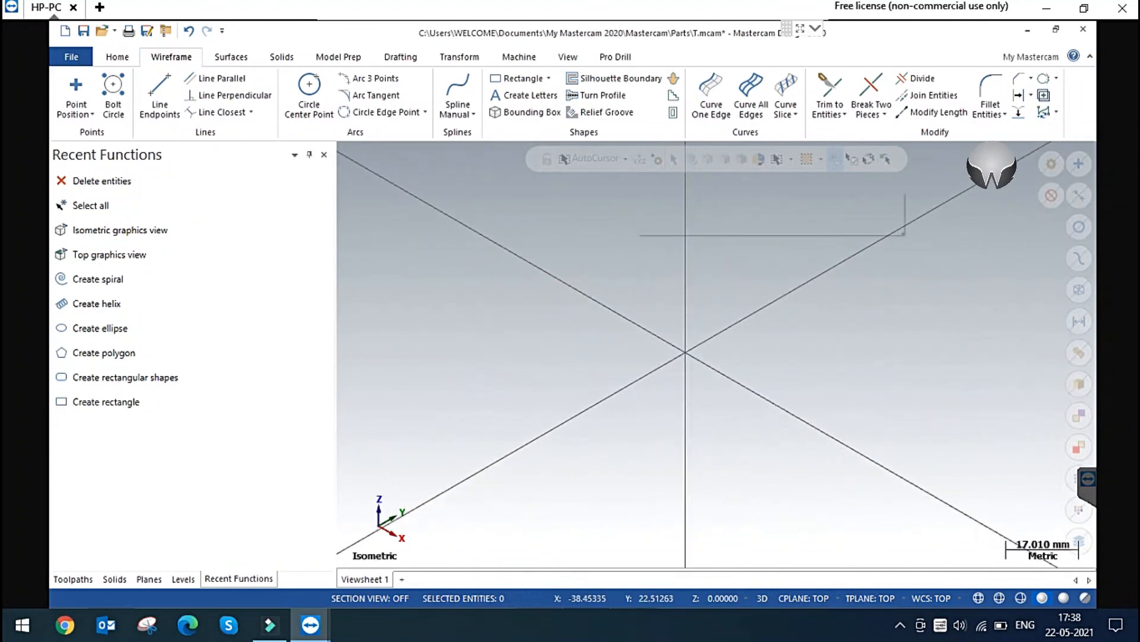
pyautogui.click(680, 328)
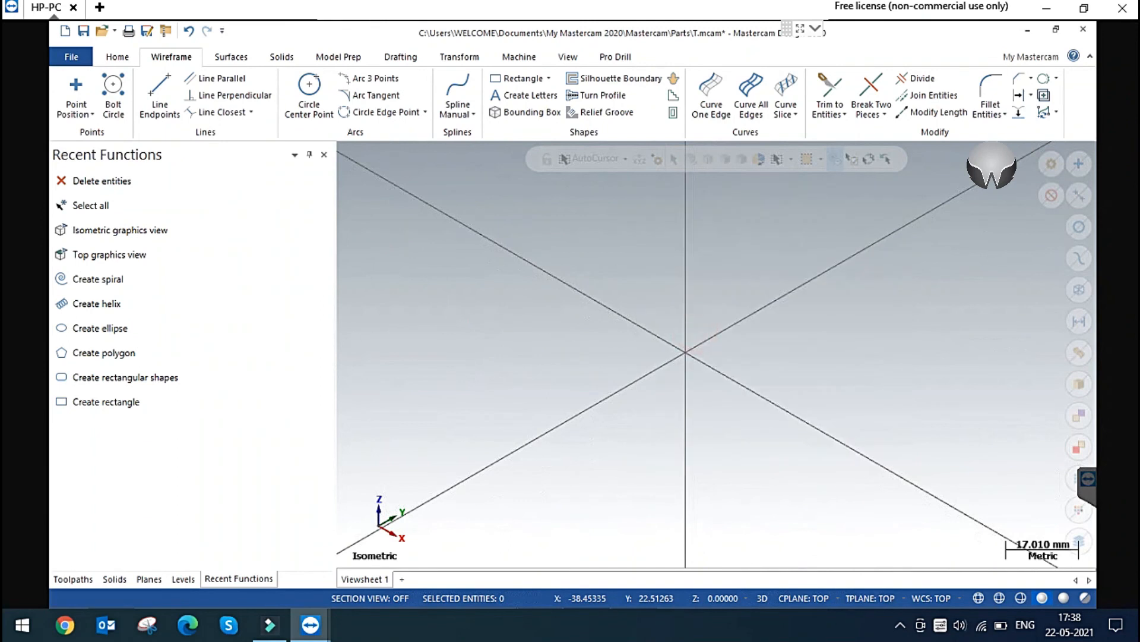
pyautogui.scroll(-2, 654, 469)
pyautogui.scroll(3, 802, 256)
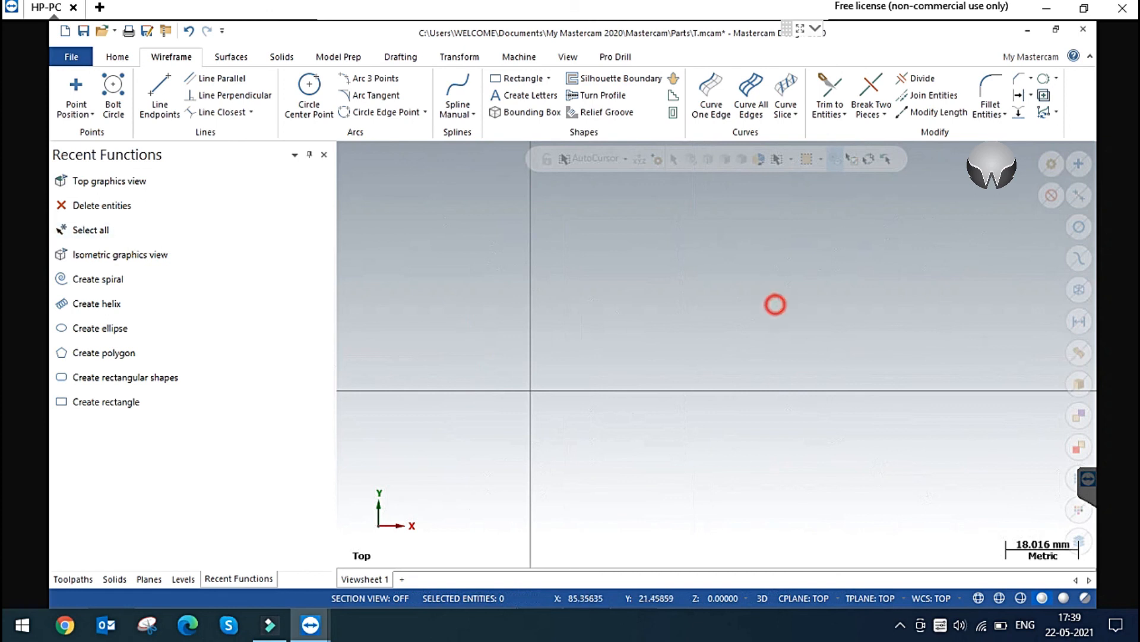
# Step: Switch to File Explorer and open the en-US documentation folder of Mastercam 2020 under Program Files on drive C
pyautogui.click(1027, 29)
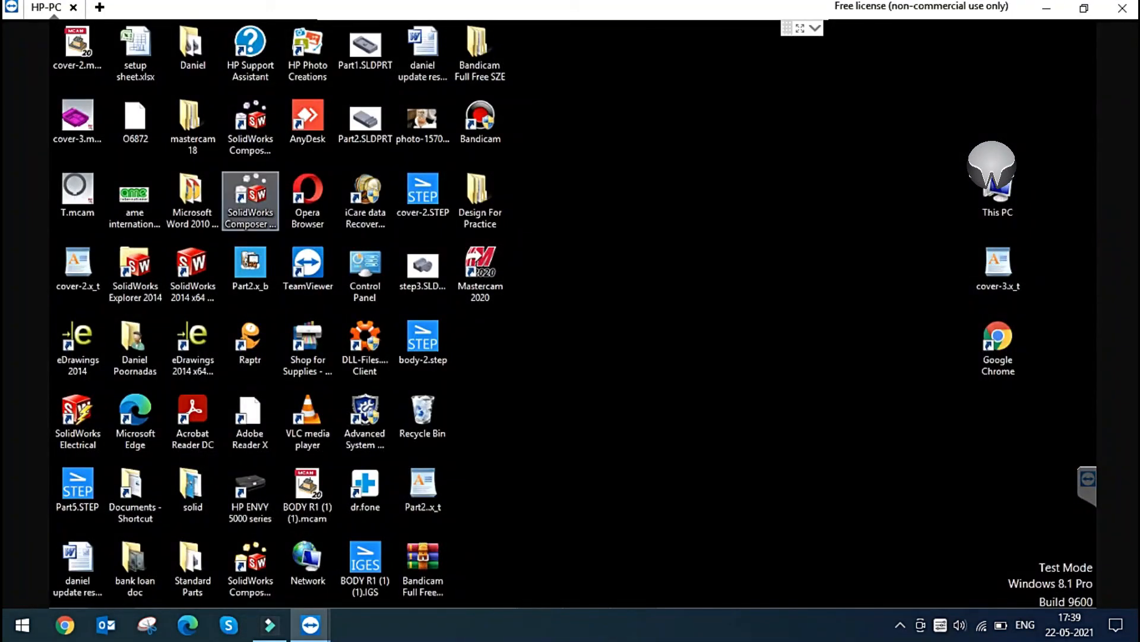
pyautogui.doubleClick(190, 122)
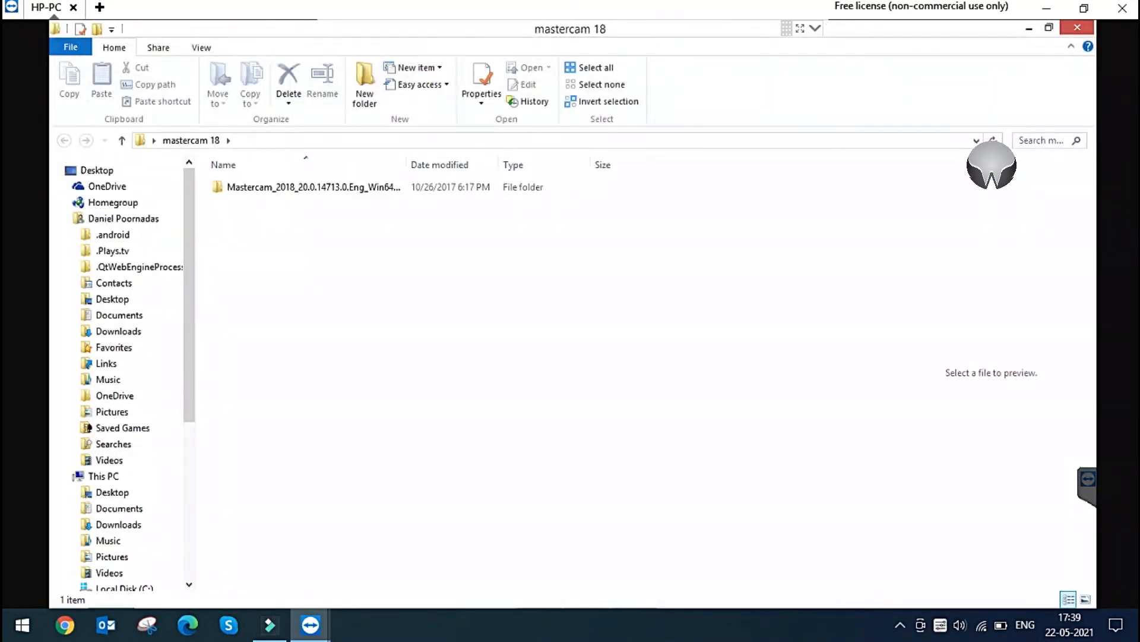
pyautogui.click(110, 475)
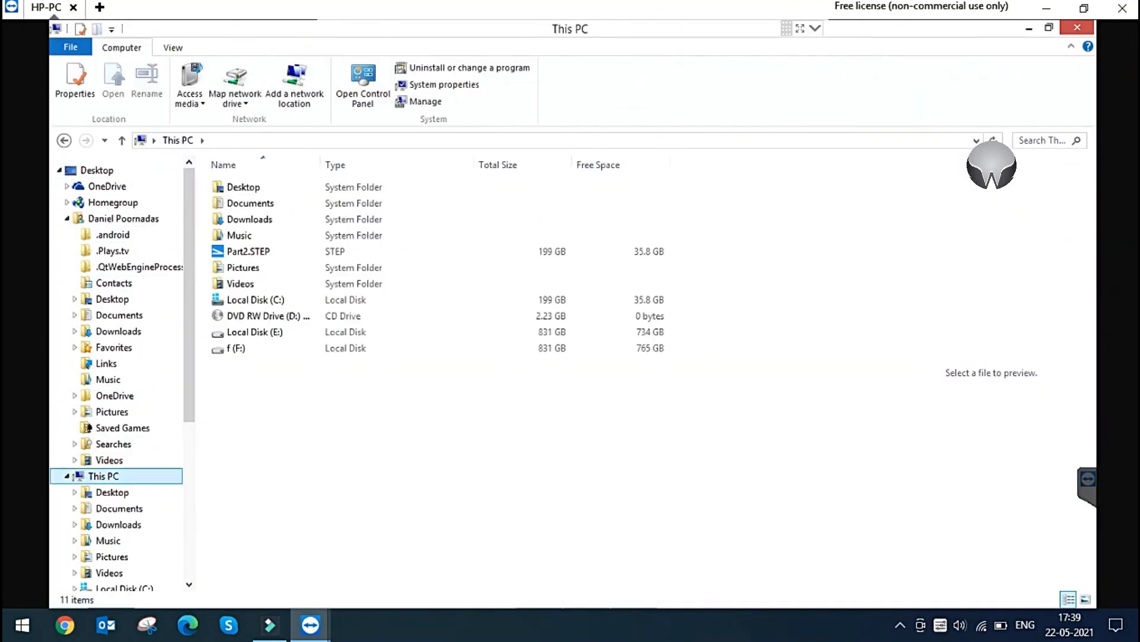
pyautogui.doubleClick(255, 299)
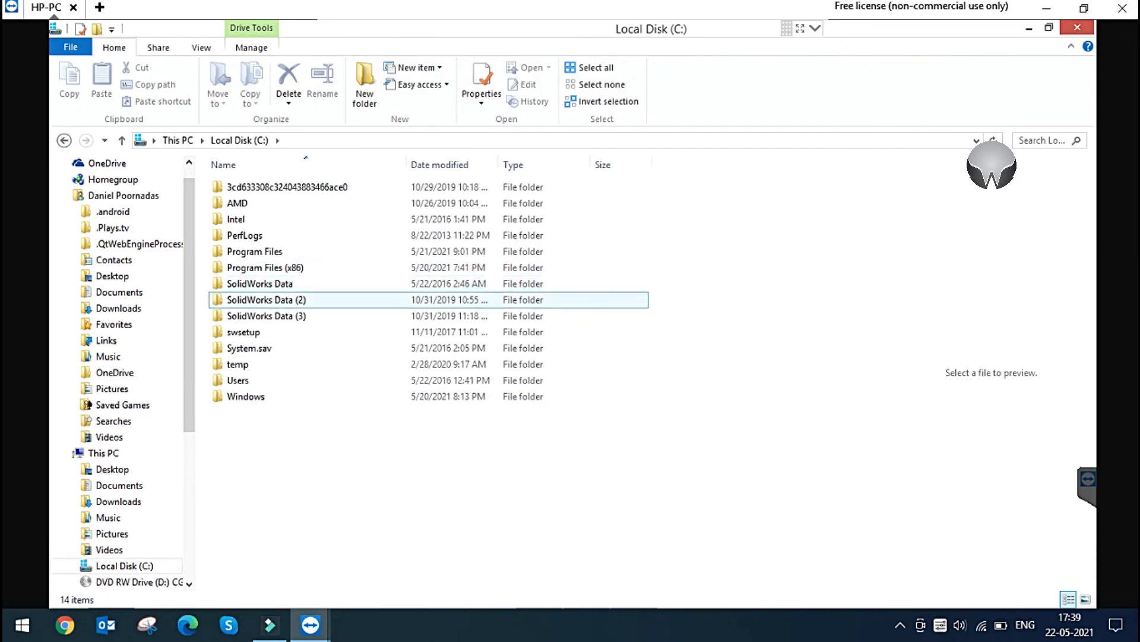
pyautogui.doubleClick(289, 251)
pyautogui.doubleClick(291, 331)
pyautogui.doubleClick(262, 188)
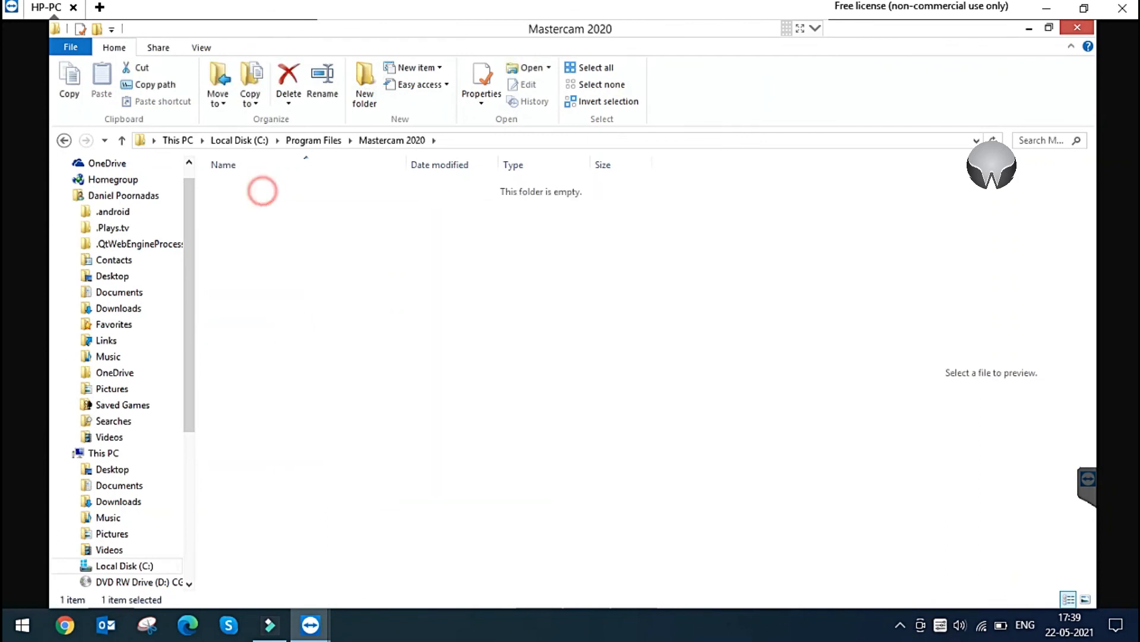
pyautogui.doubleClick(264, 249)
pyautogui.doubleClick(263, 226)
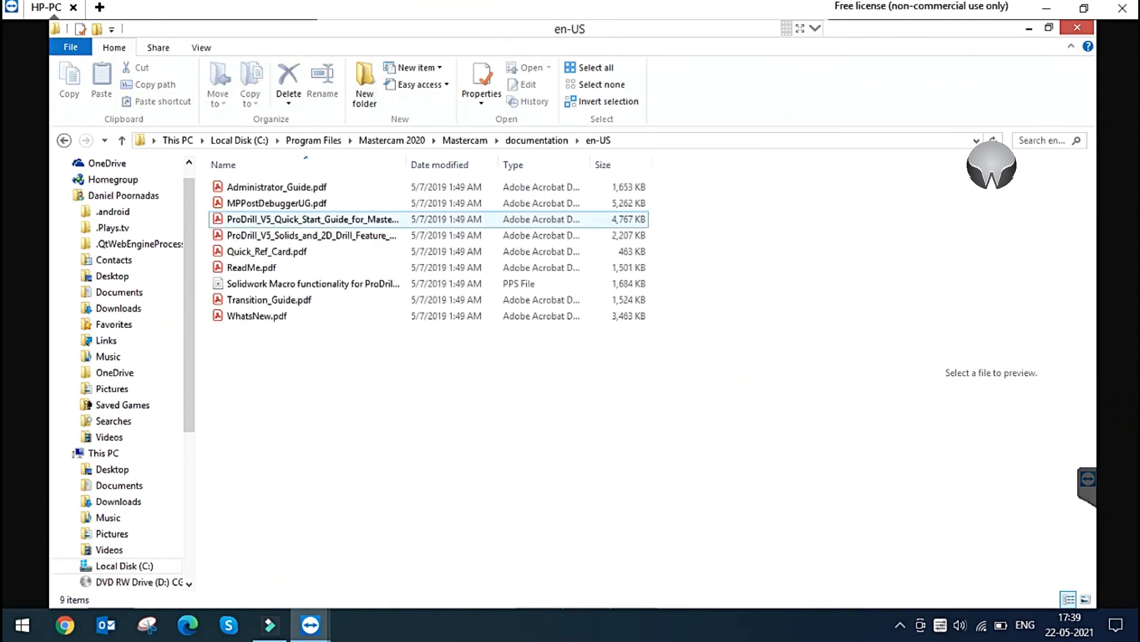
# Step: Copy Quick_Ref_Card.pdf from the documentation folder to the desktop
pyautogui.click(267, 252)
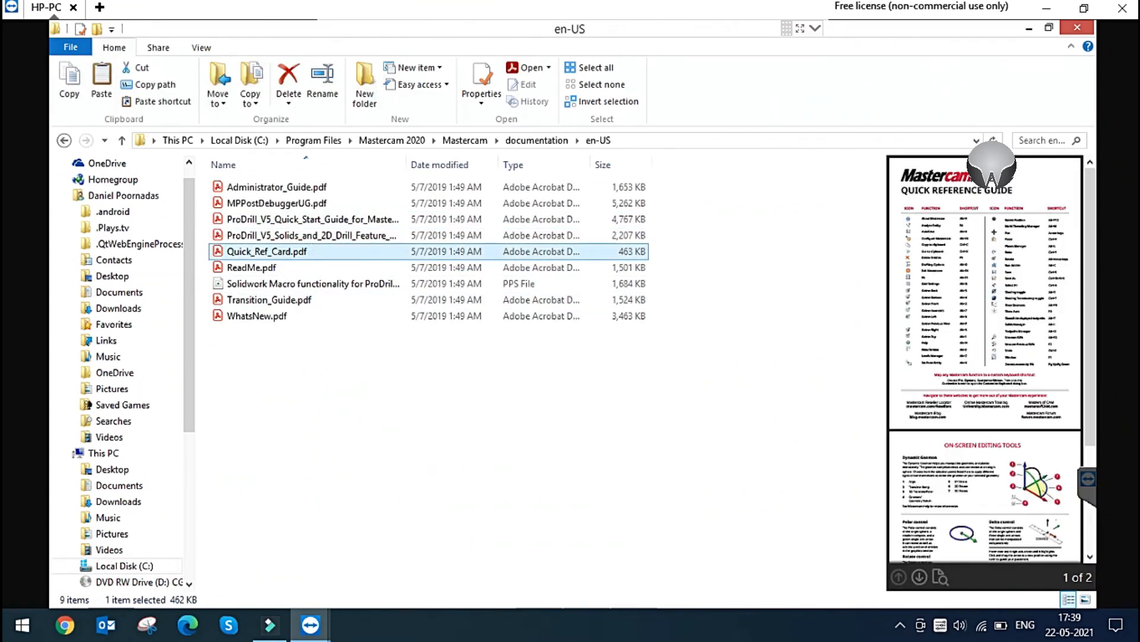
pyautogui.click(1029, 28)
pyautogui.hotkey('ctrl', 'v')
# Step: Open the desktop's Quick_Ref_Card.pdf in Adobe Acrobat Reader, maximized and enlarged to 100%
pyautogui.rightClick(480, 336)
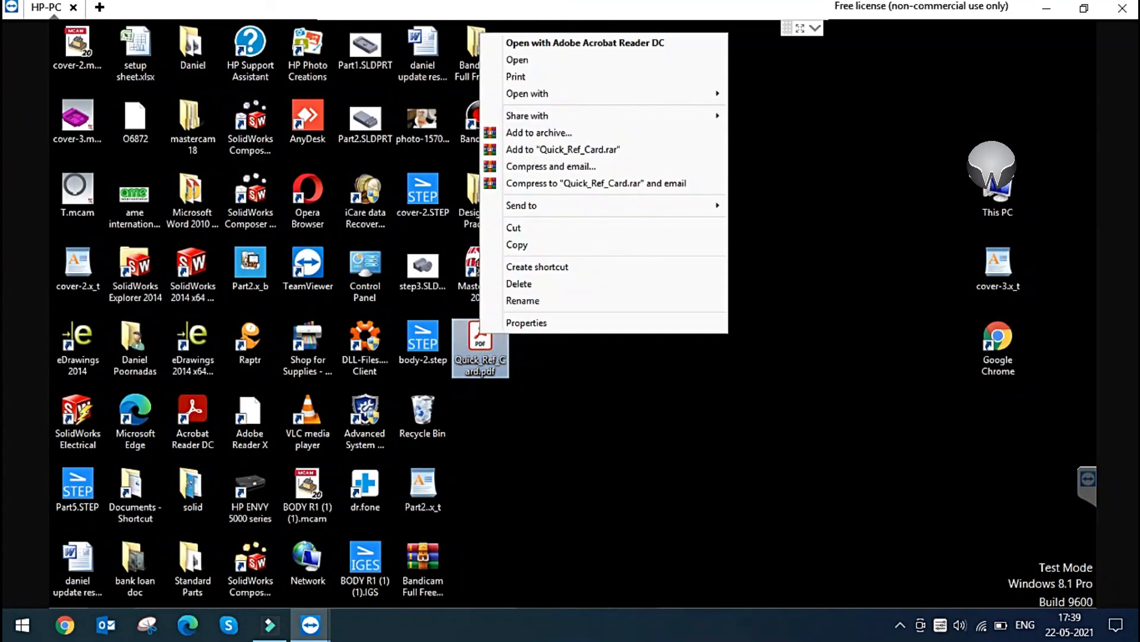
pyautogui.click(533, 43)
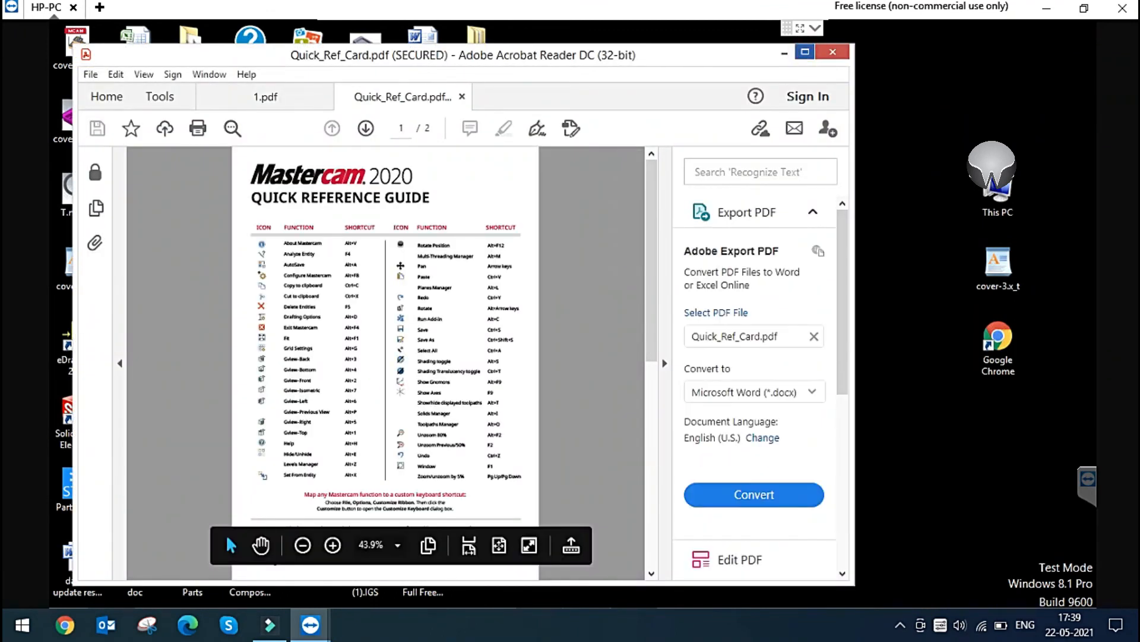
pyautogui.click(805, 51)
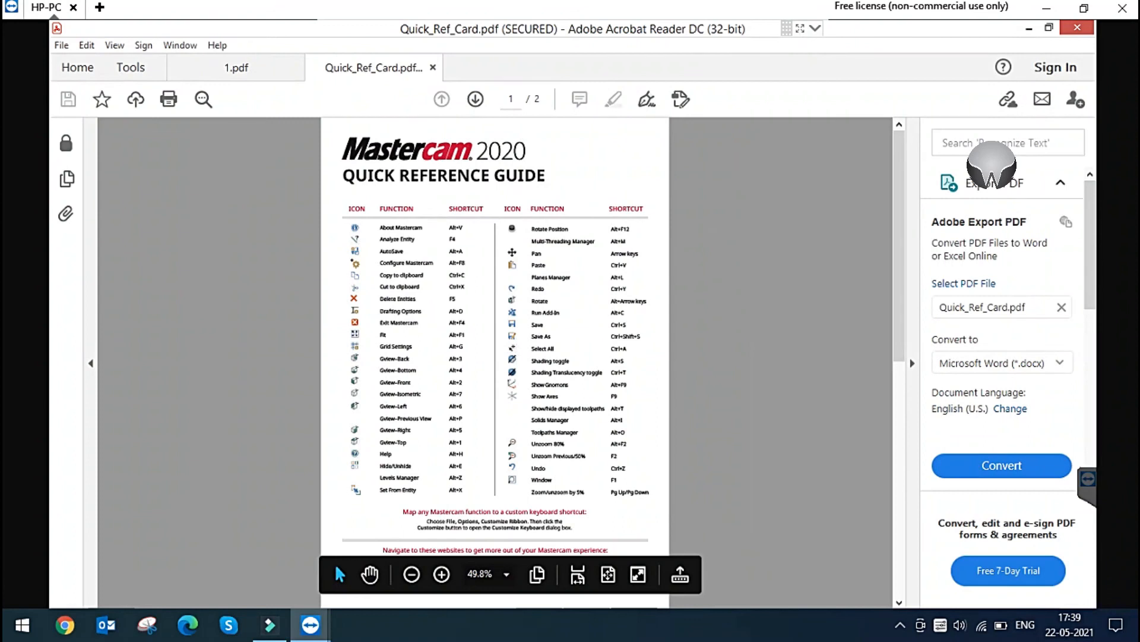
pyautogui.keyDown('ctrl'); pyautogui.scroll(2, 495, 256); pyautogui.keyUp('ctrl')
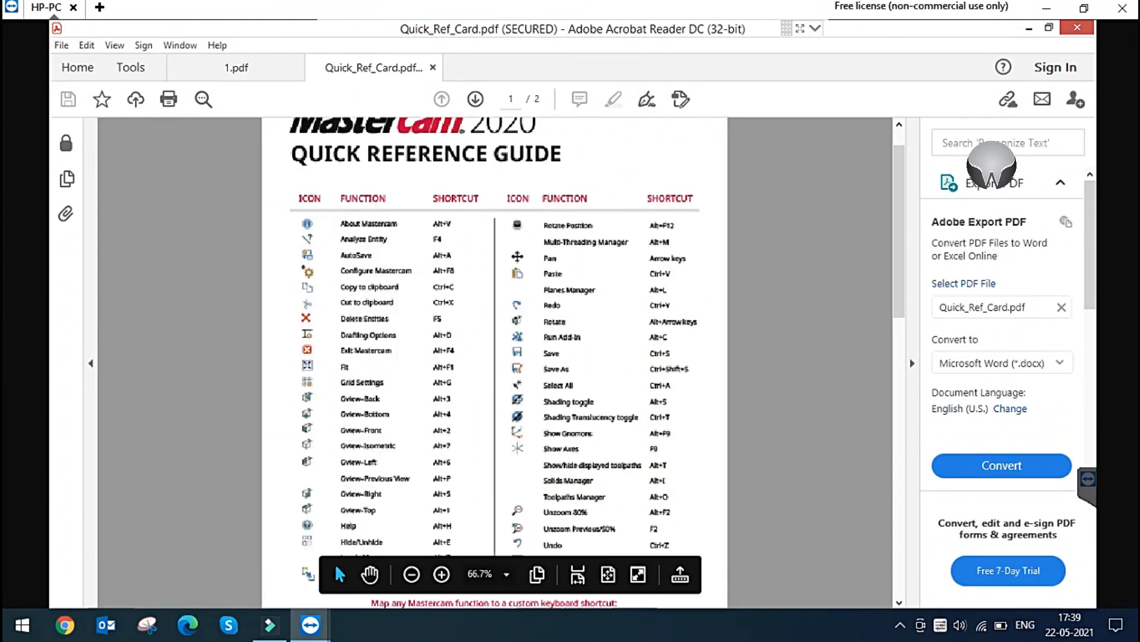
pyautogui.keyDown('ctrl'); pyautogui.scroll(1, 495, 256); pyautogui.keyUp('ctrl')
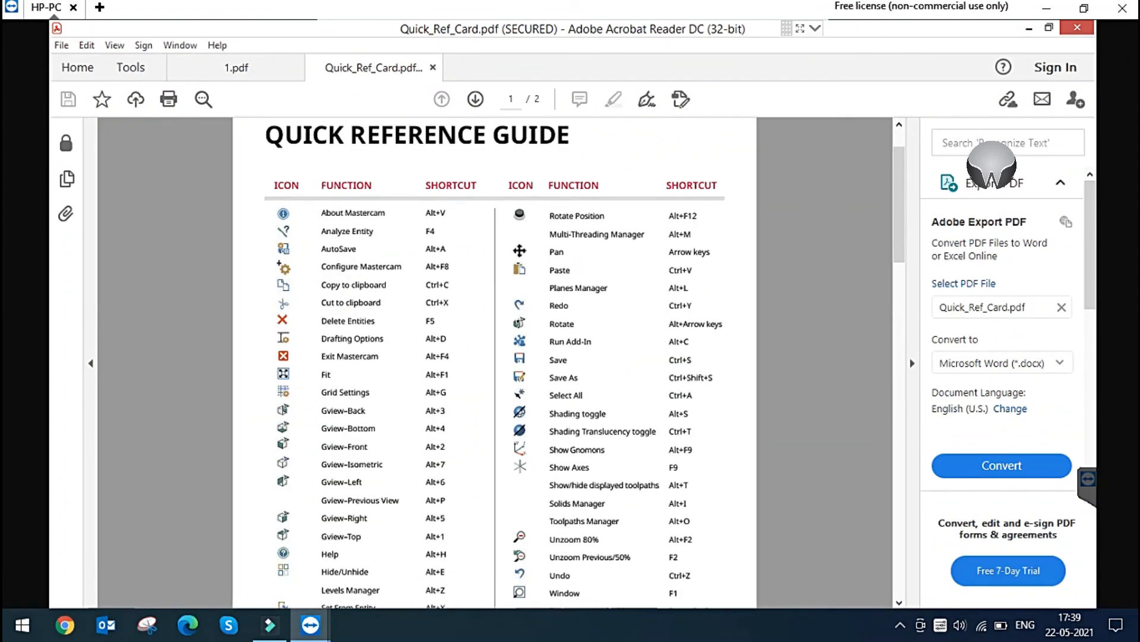
pyautogui.keyDown('ctrl'); pyautogui.scroll(1, 493, 306); pyautogui.keyUp('ctrl')
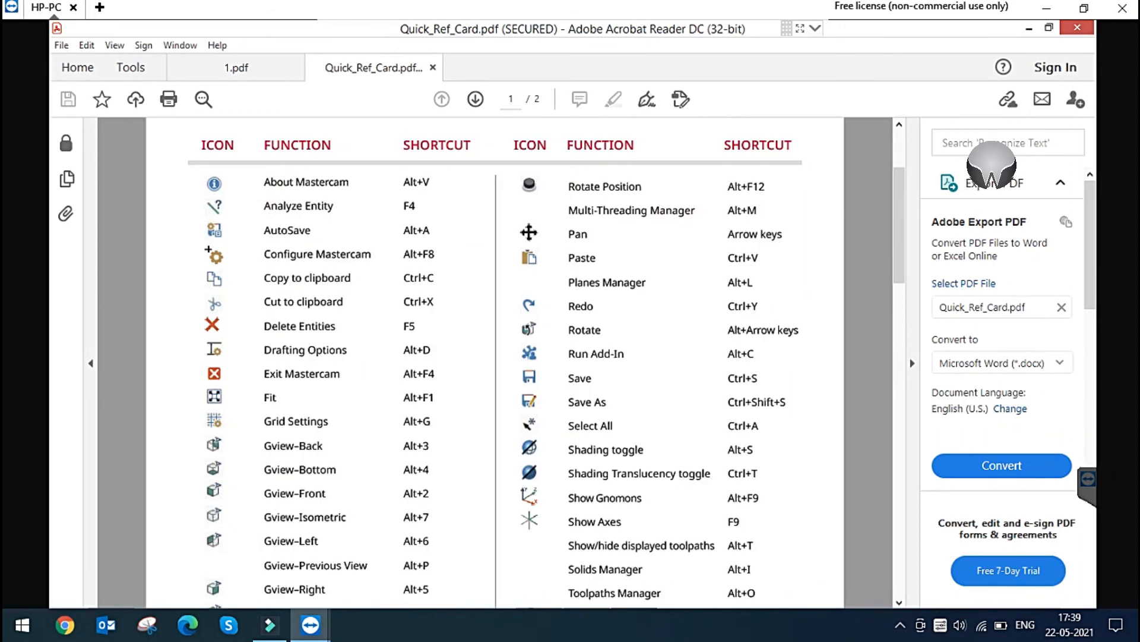
# Step: Go through the shortcut tables of the Mastercam 2020 quick reference guide, including the clipboard, analysis, fit and graphics view shortcuts
pyautogui.moveTo(443, 308); pyautogui.dragTo(403, 303)
pyautogui.click(444, 279)
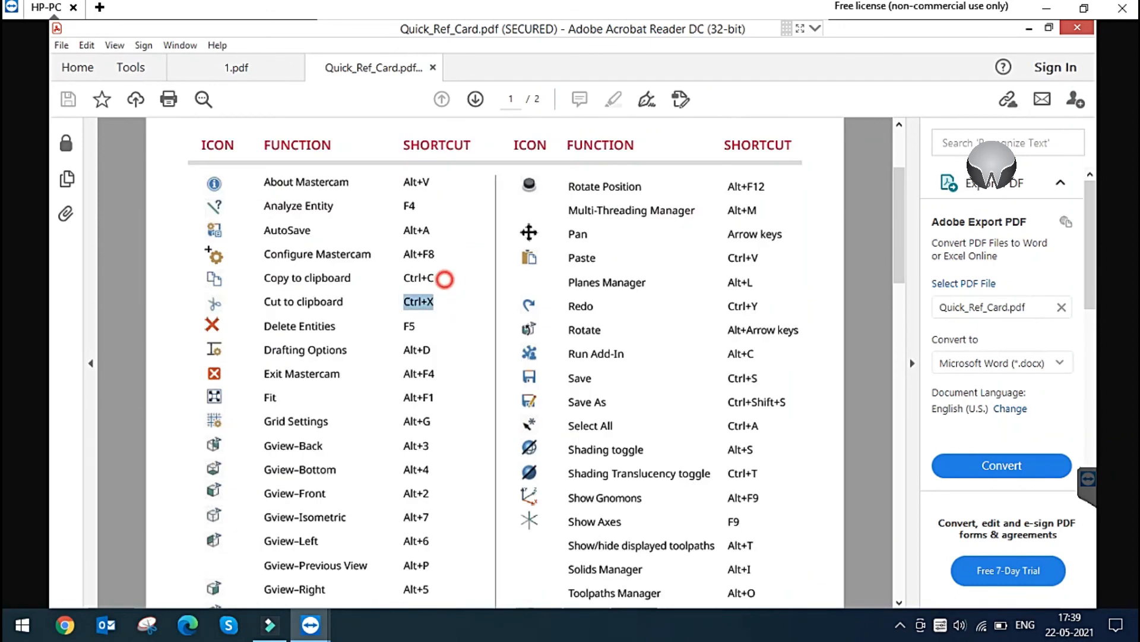
pyautogui.moveTo(425, 211); pyautogui.dragTo(404, 186)
pyautogui.click(479, 272)
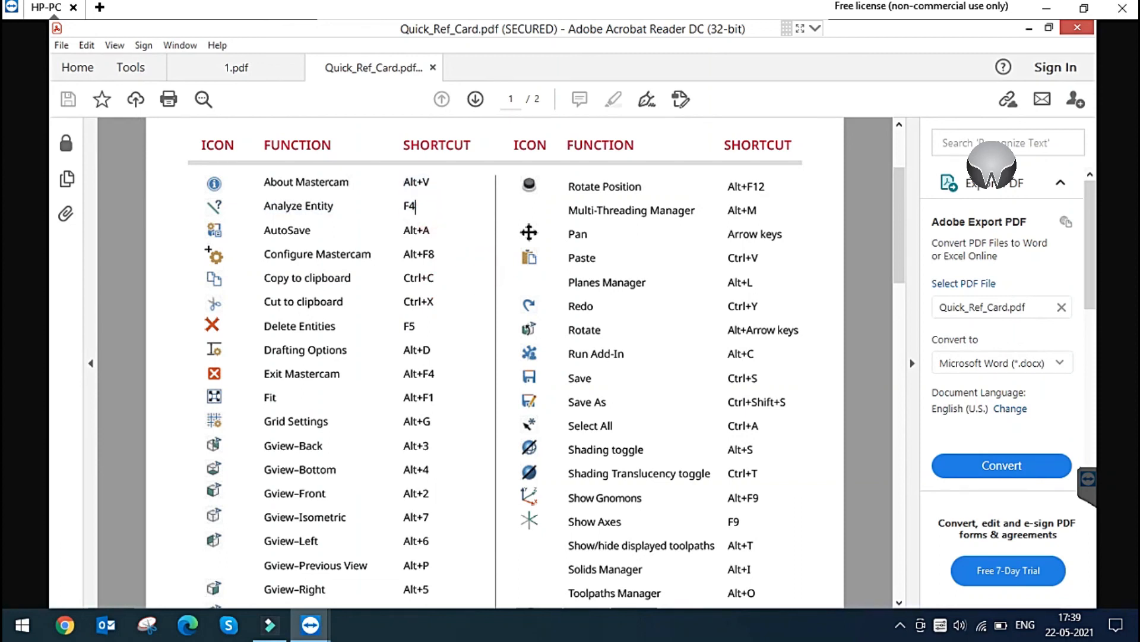
pyautogui.scroll(-1, 480, 271)
pyautogui.moveTo(401, 360); pyautogui.dragTo(436, 361)
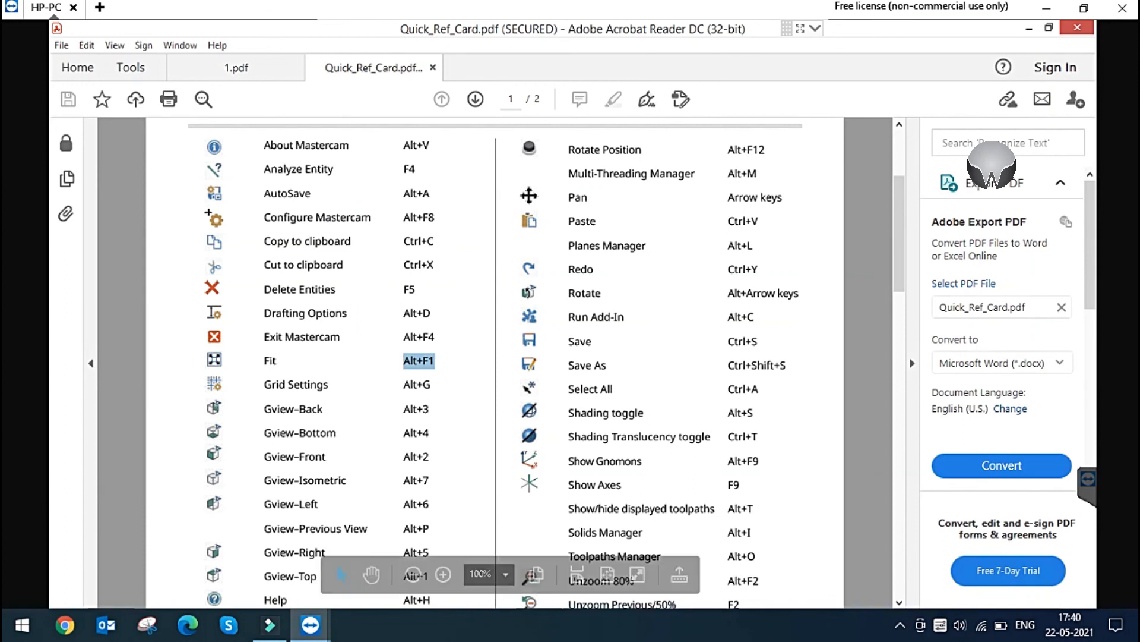
pyautogui.scroll(-1, 461, 386)
pyautogui.click(461, 420)
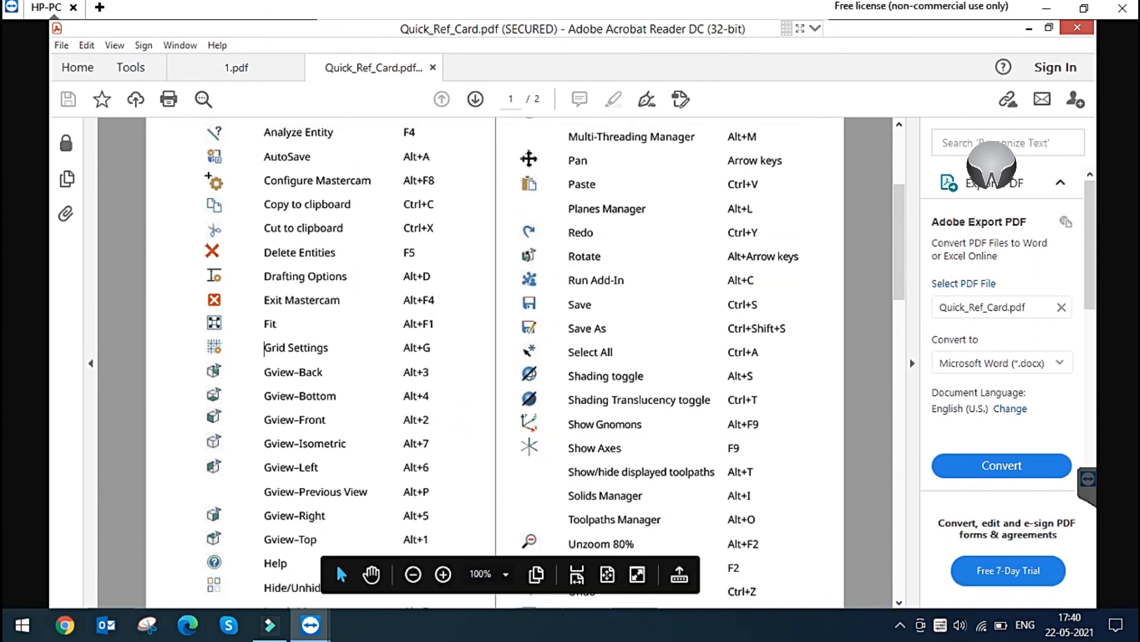
pyautogui.scroll(-1, 265, 310)
pyautogui.doubleClick(408, 502)
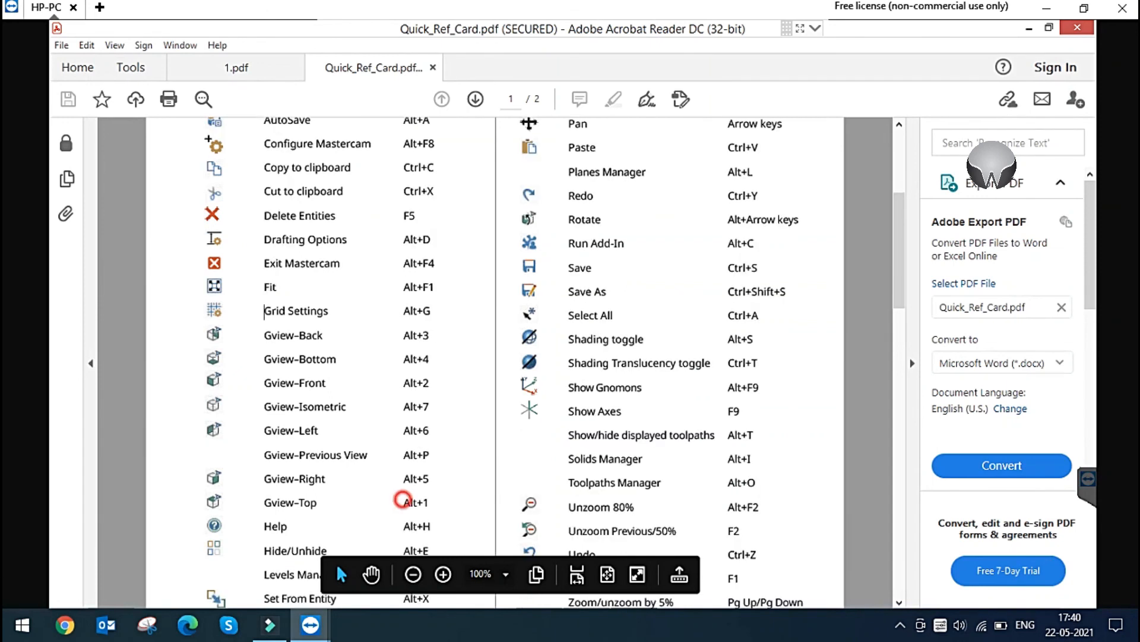
pyautogui.click(460, 508)
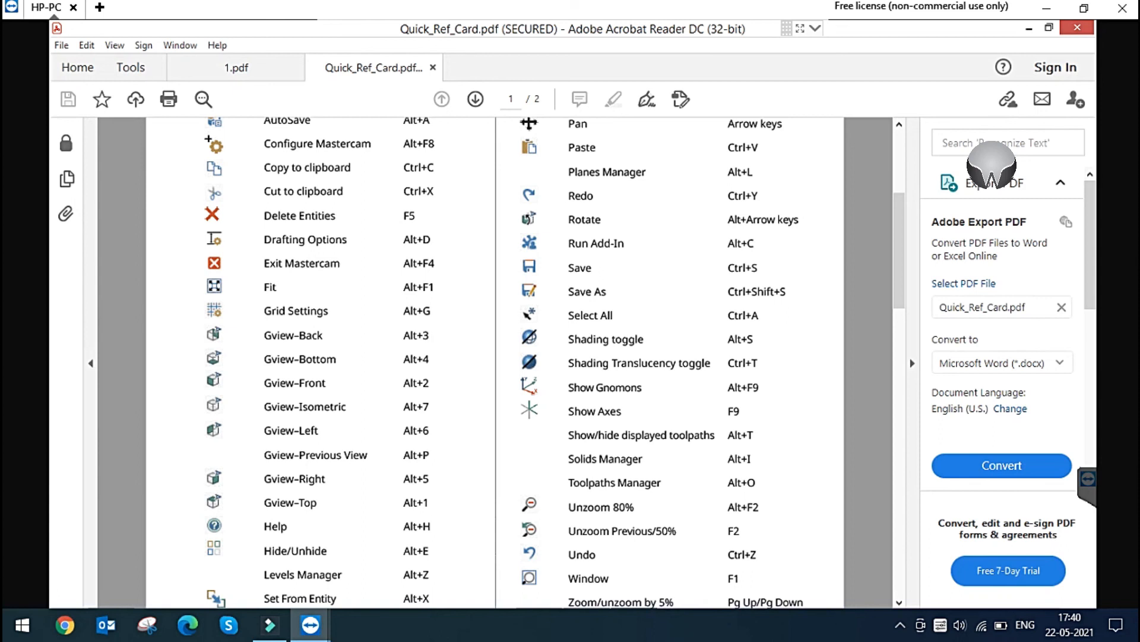
pyautogui.scroll(1, 503, 381)
pyautogui.scroll(3, 495, 356)
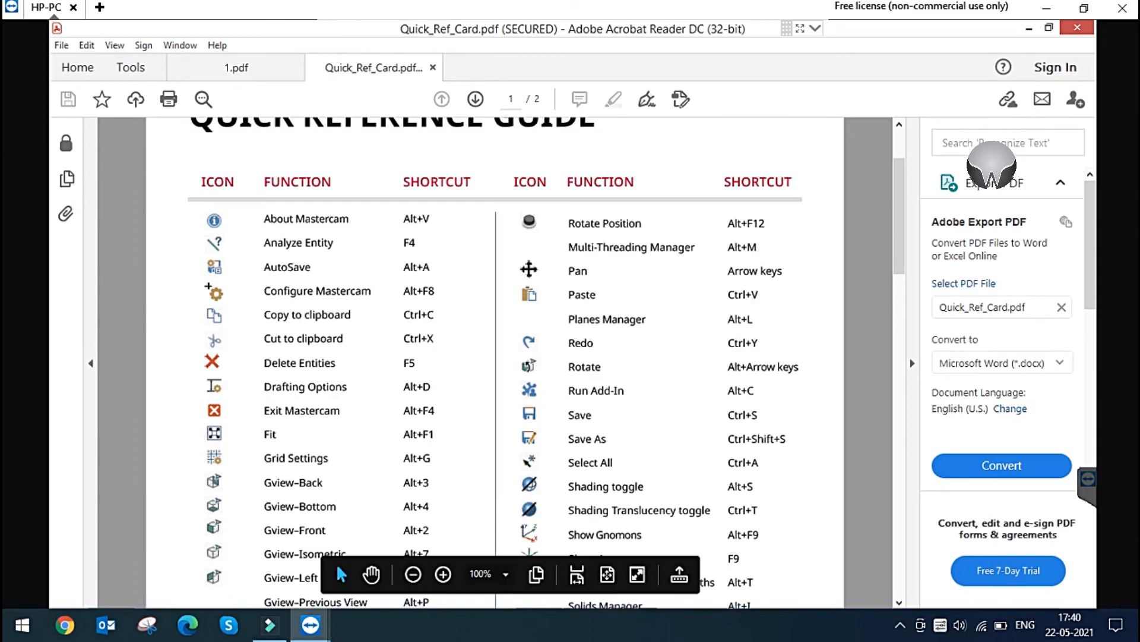
pyautogui.scroll(-7, 429, 392)
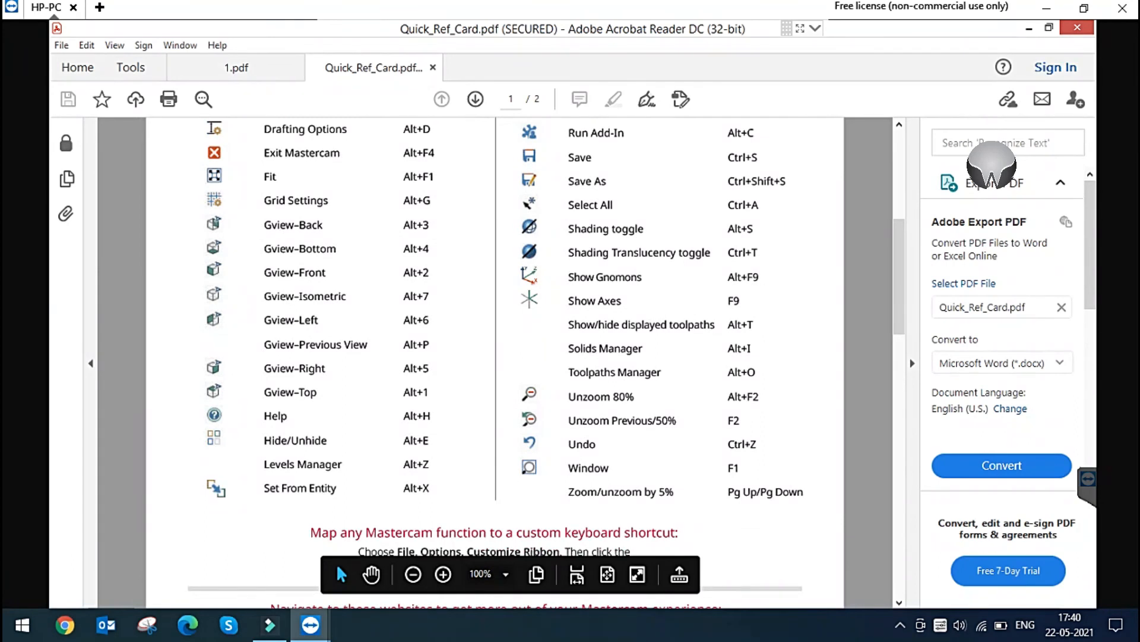
# Step: Close all open PDF documents and switch back to the Mastercam part
pyautogui.click(1077, 28)
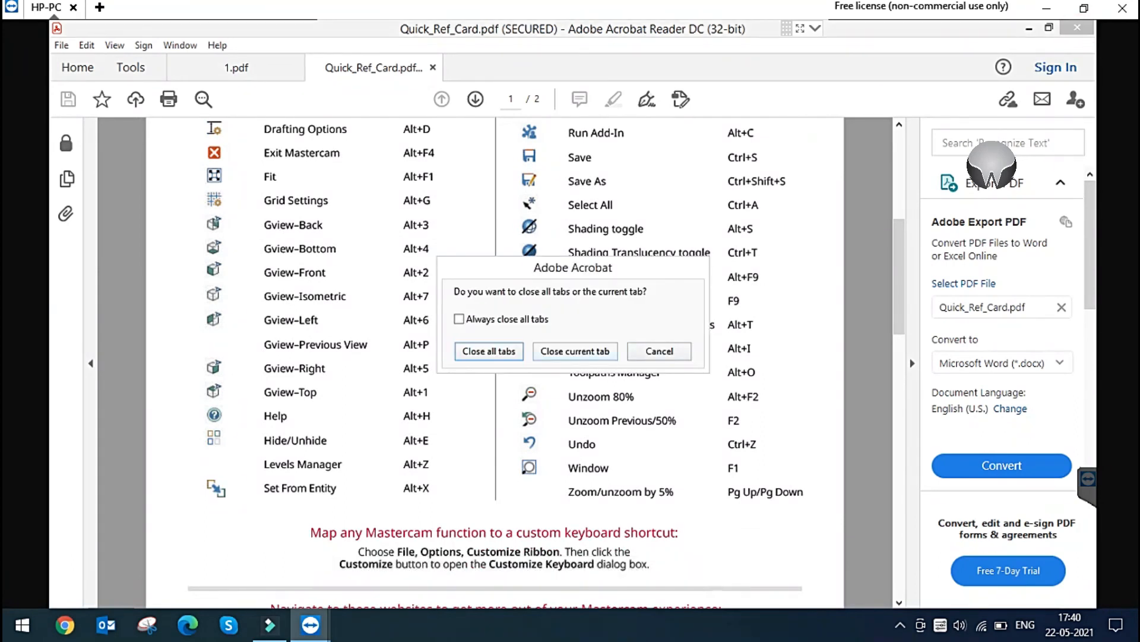
pyautogui.click(487, 351)
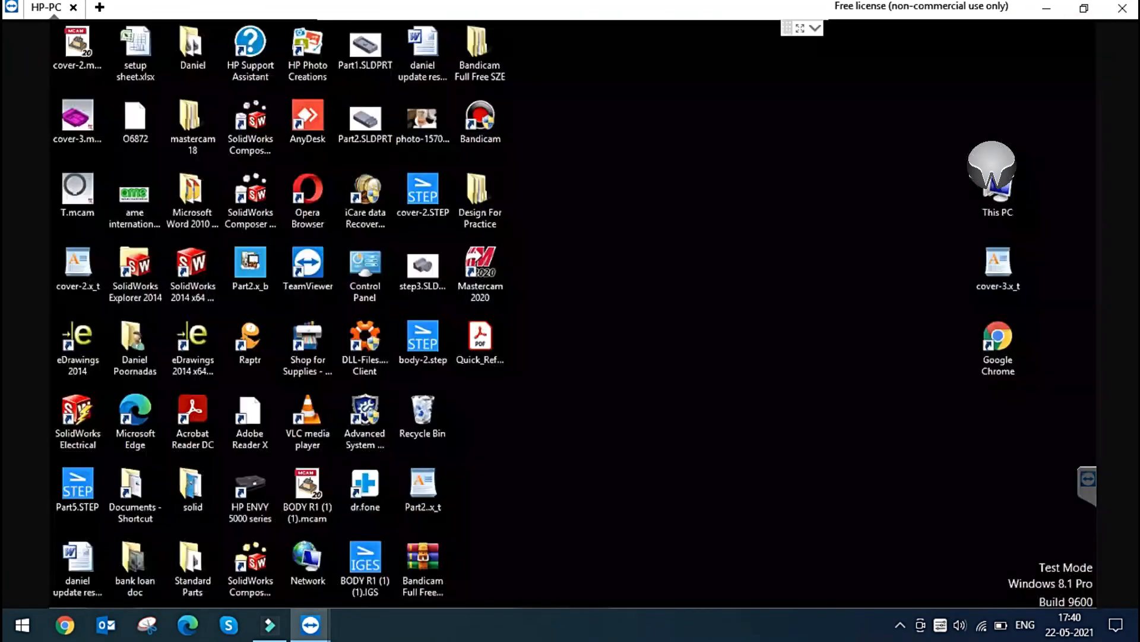
pyautogui.click(663, 462)
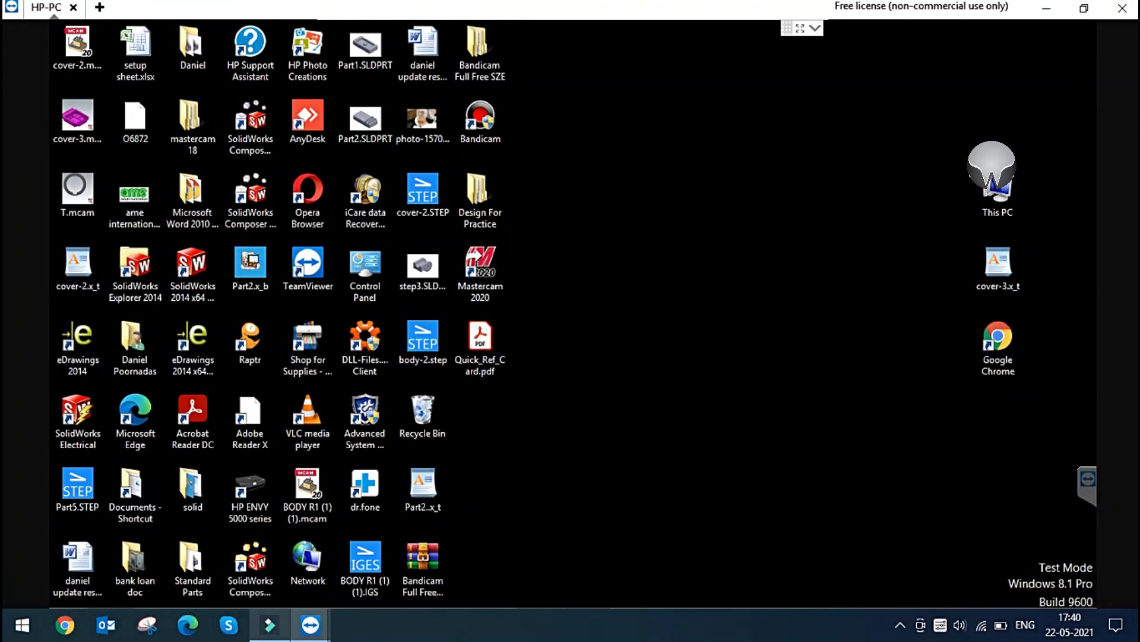
pyautogui.click(310, 624)
pyautogui.click(596, 591)
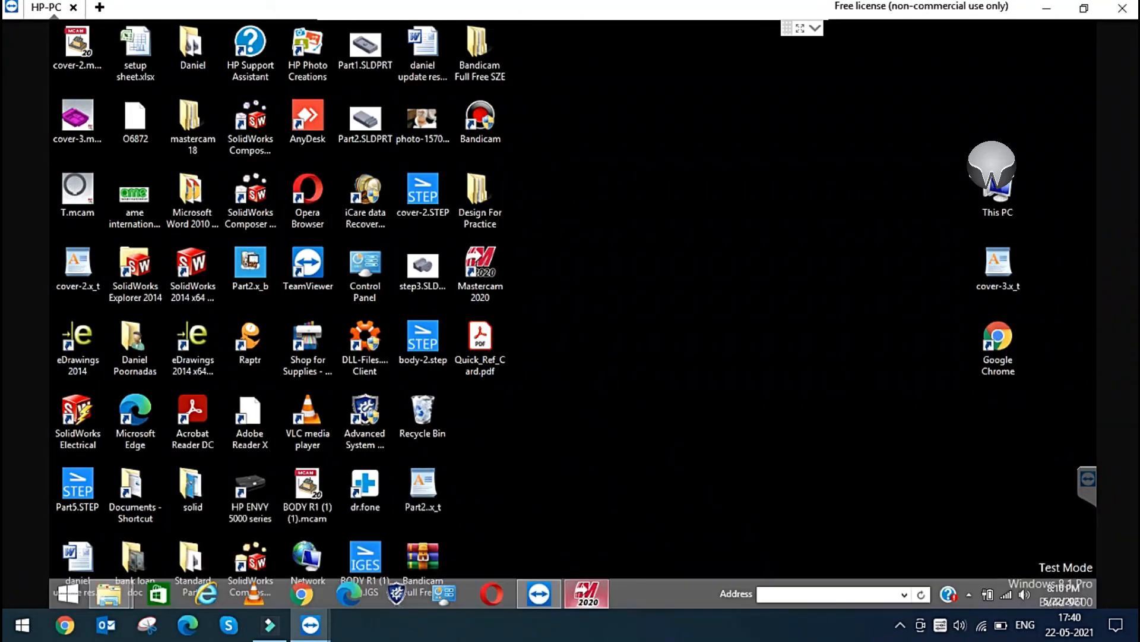
pyautogui.click(587, 593)
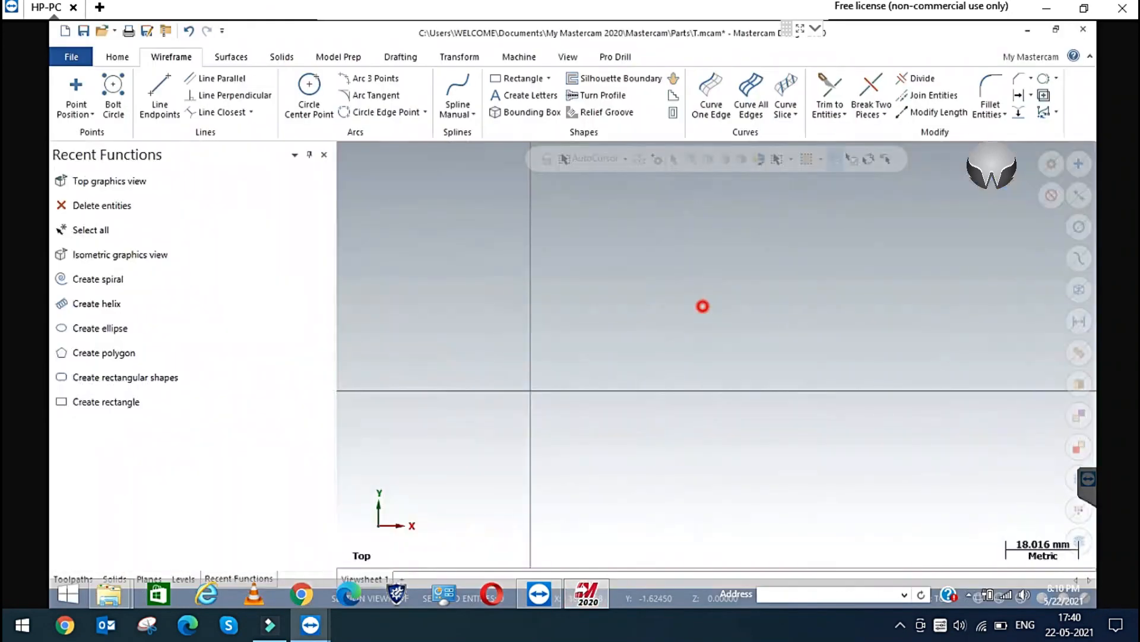